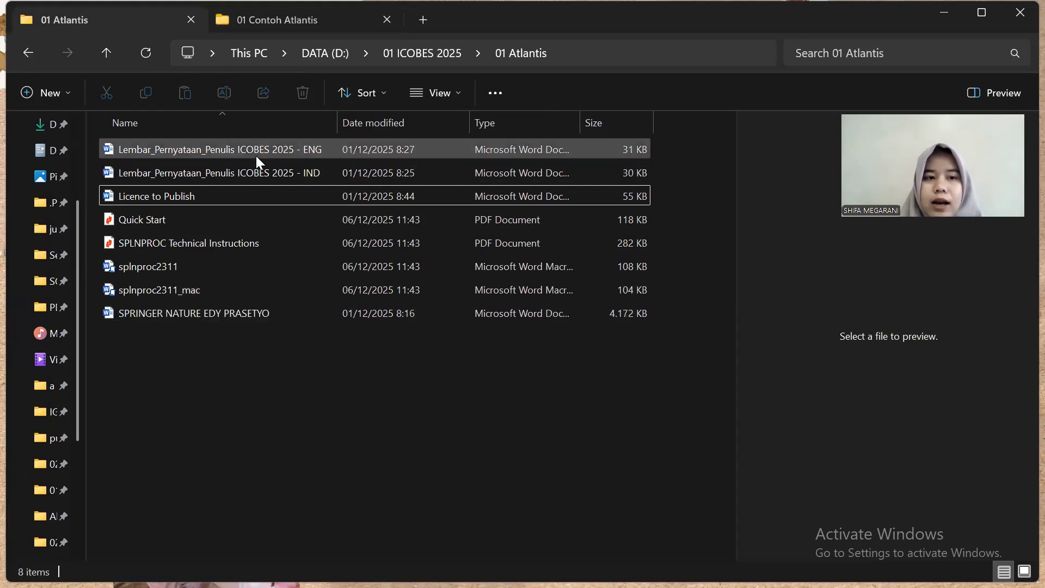
Open the English author statement form, enable editing, and minimize it
mouse_move(256, 156)
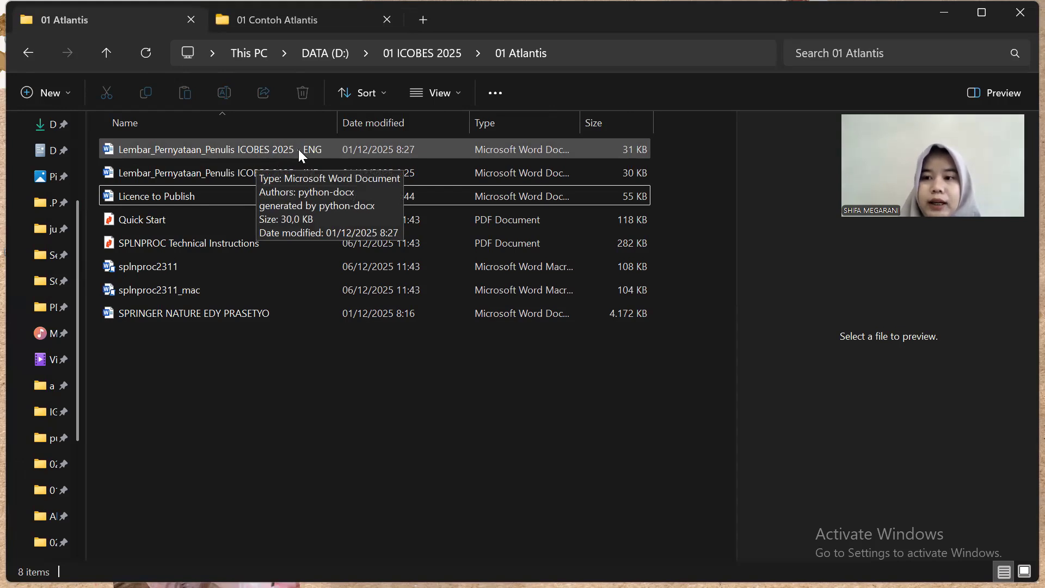
mouse_move(298, 173)
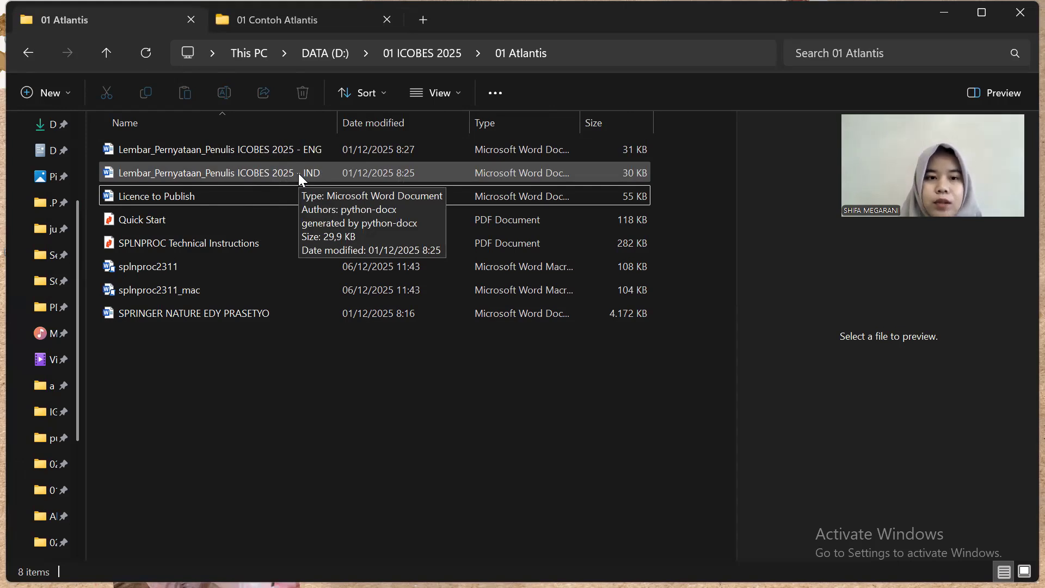
mouse_move(309, 153)
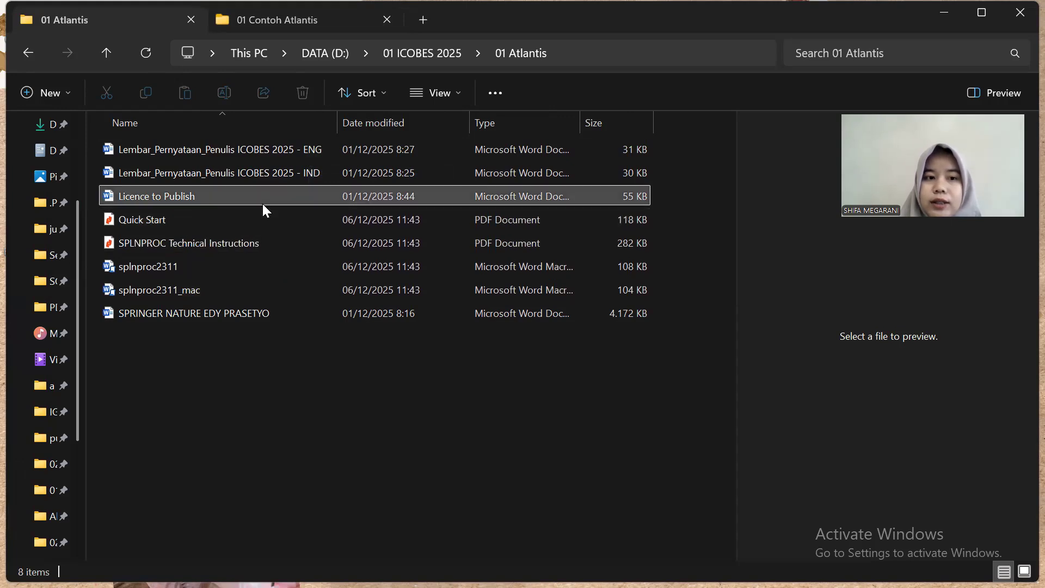
mouse_move(262, 204)
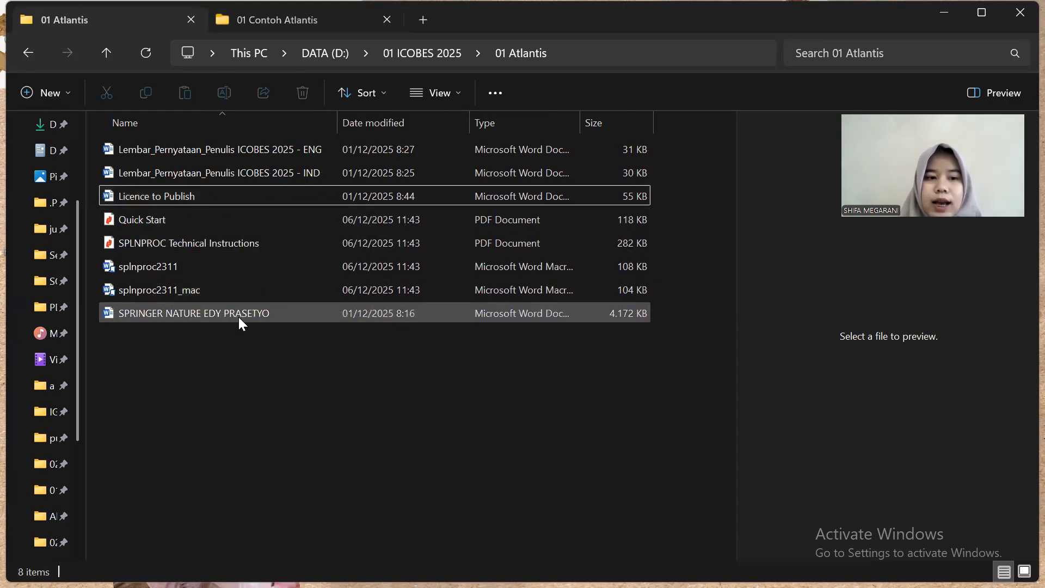
mouse_move(236, 292)
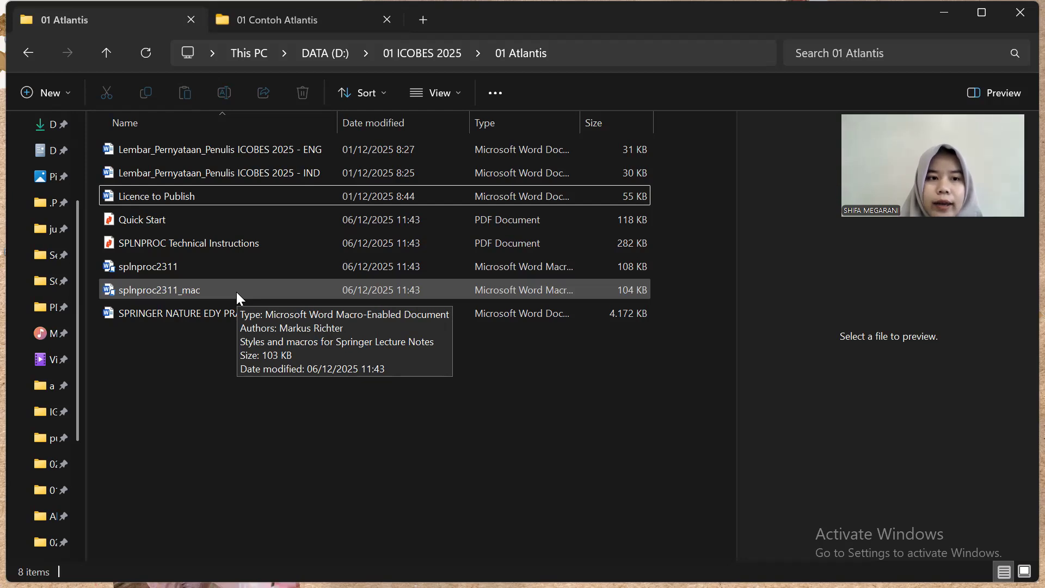
left_click(267, 153)
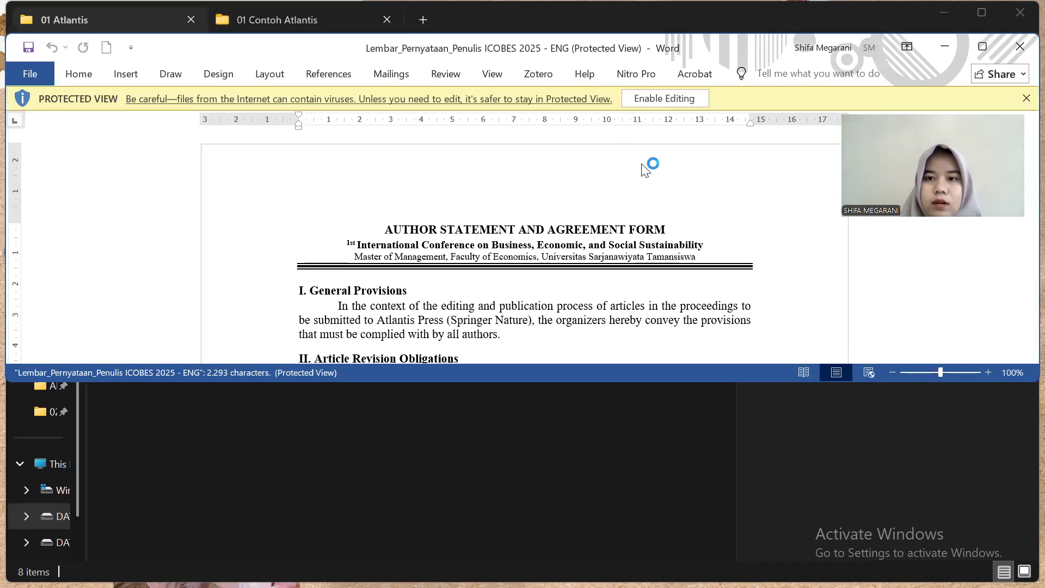
left_click(657, 104)
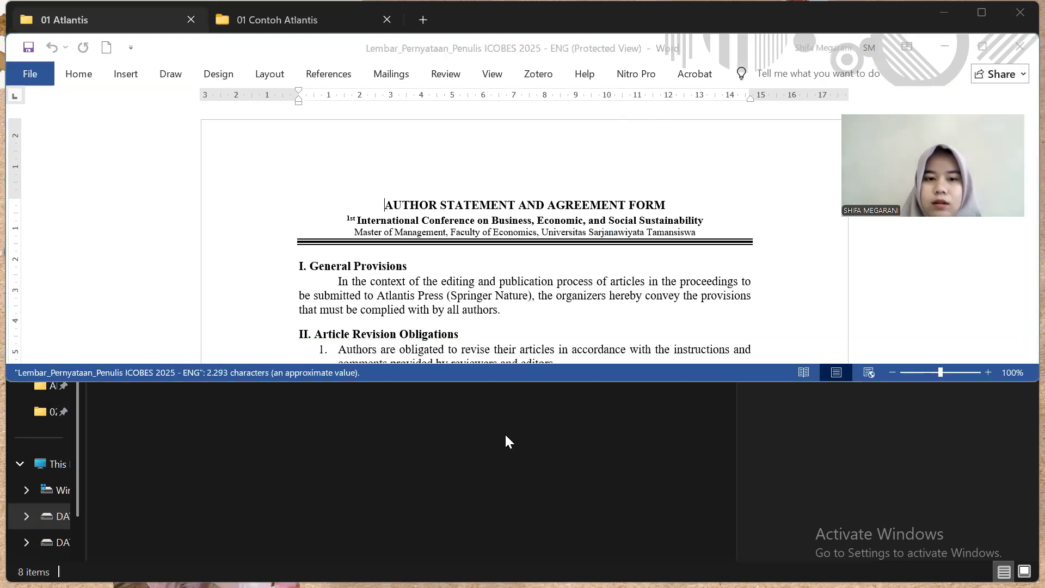
left_click(511, 449)
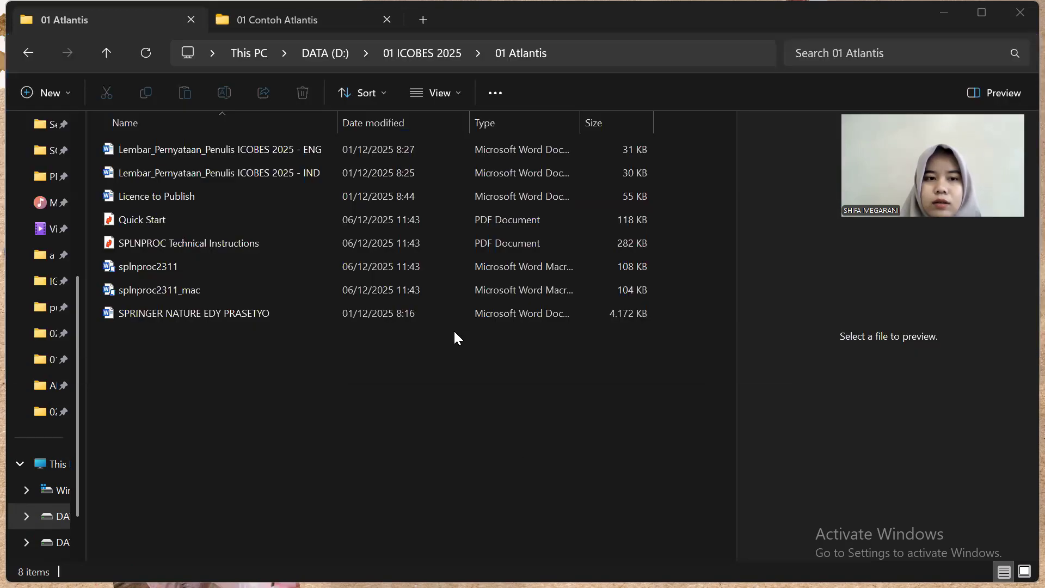
Open the Indonesian form, enable editing, and snap it to the left half
double_click(400, 172)
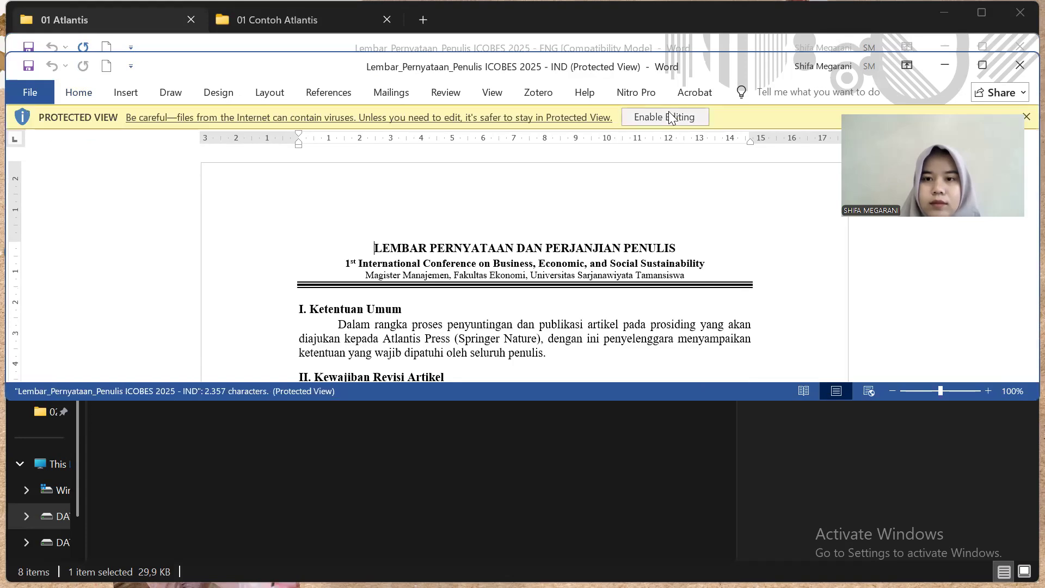
left_click(669, 117)
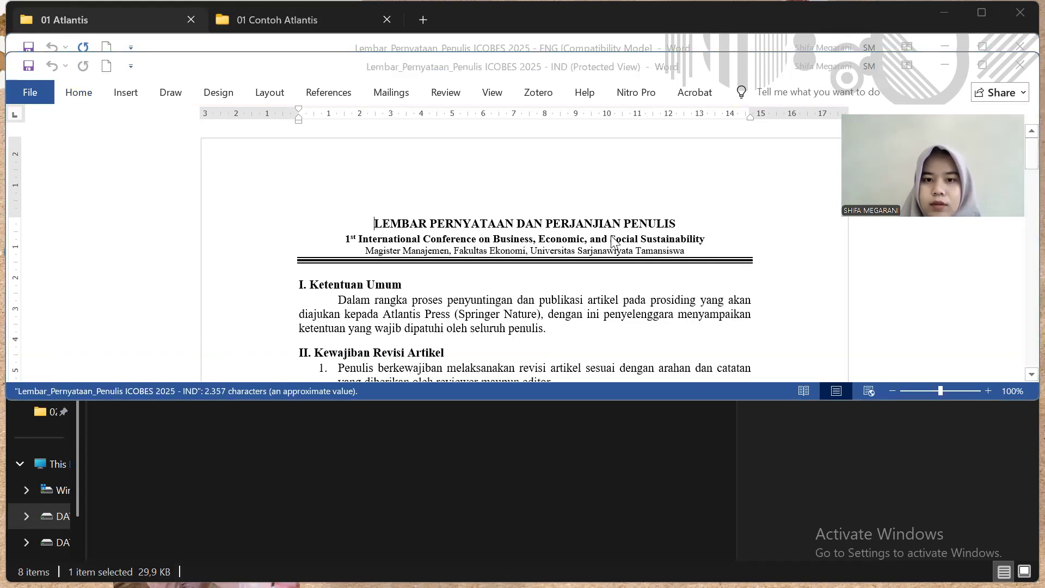
key("super+Left")
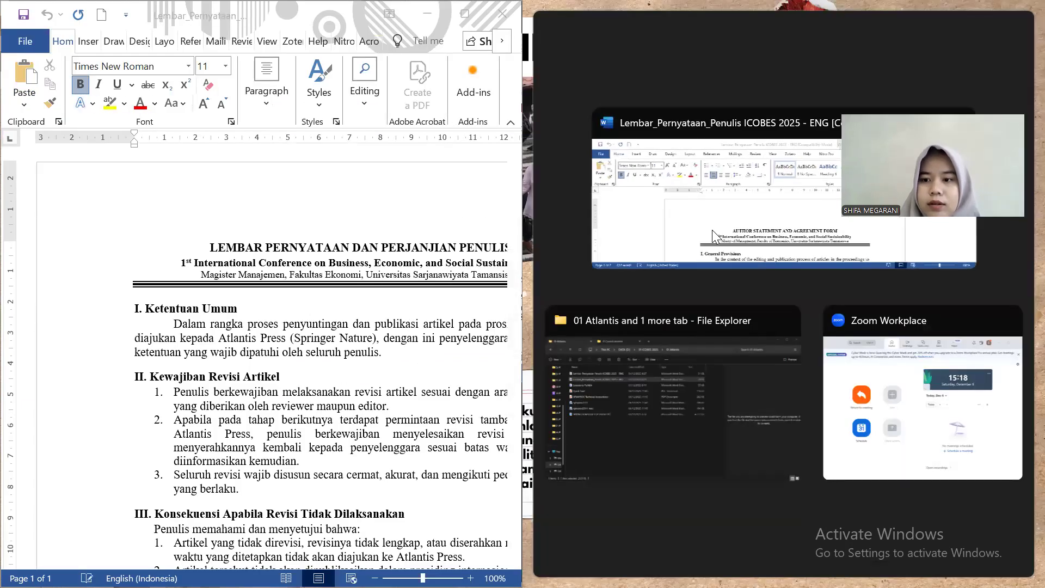
Snap the English form to the right half and scroll both forms to section VI
left_click(713, 236)
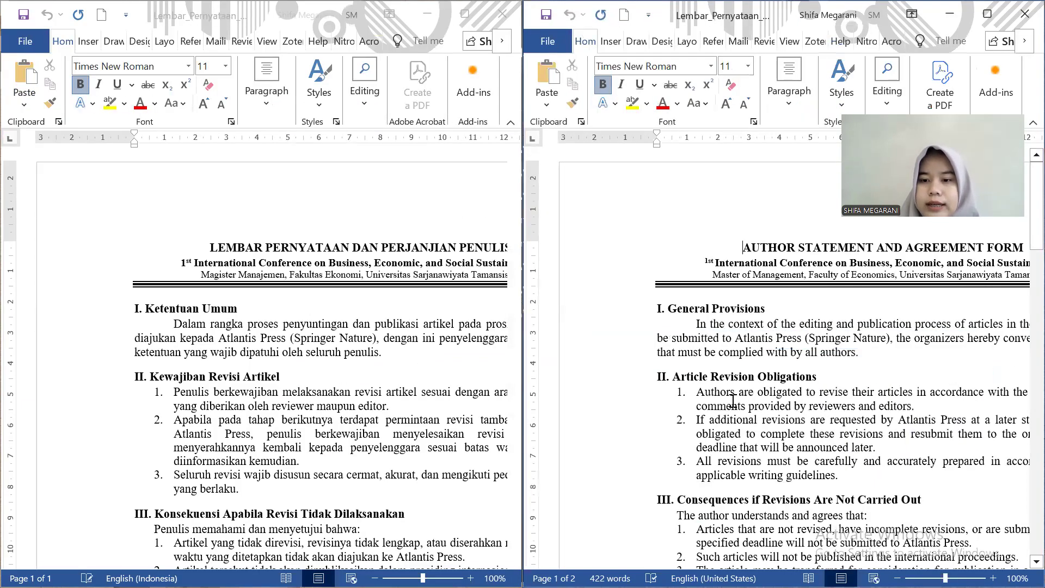
scroll(732, 401, "down", 4, "ctrl")
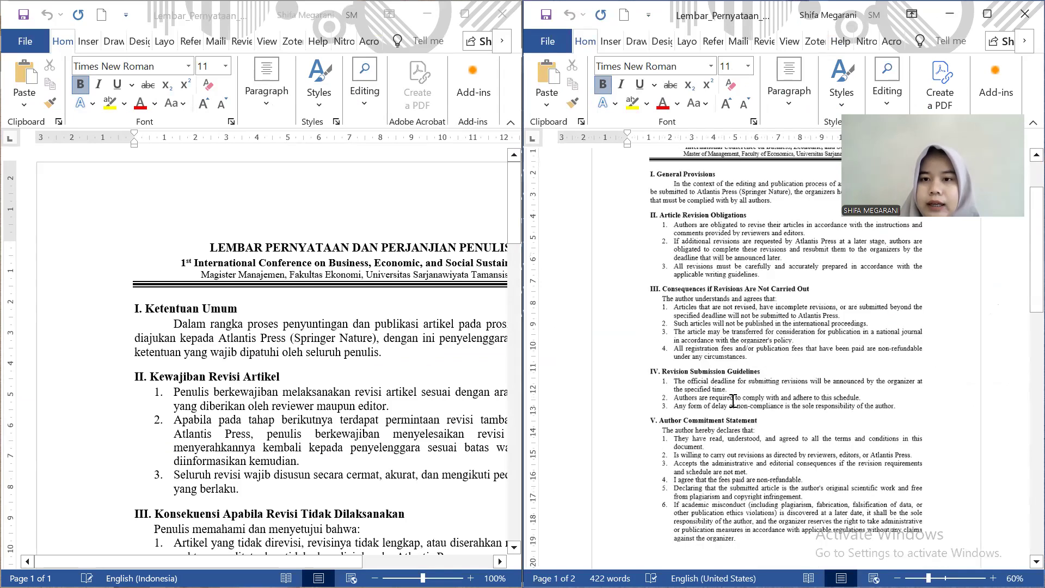
scroll(704, 355, "up", 3)
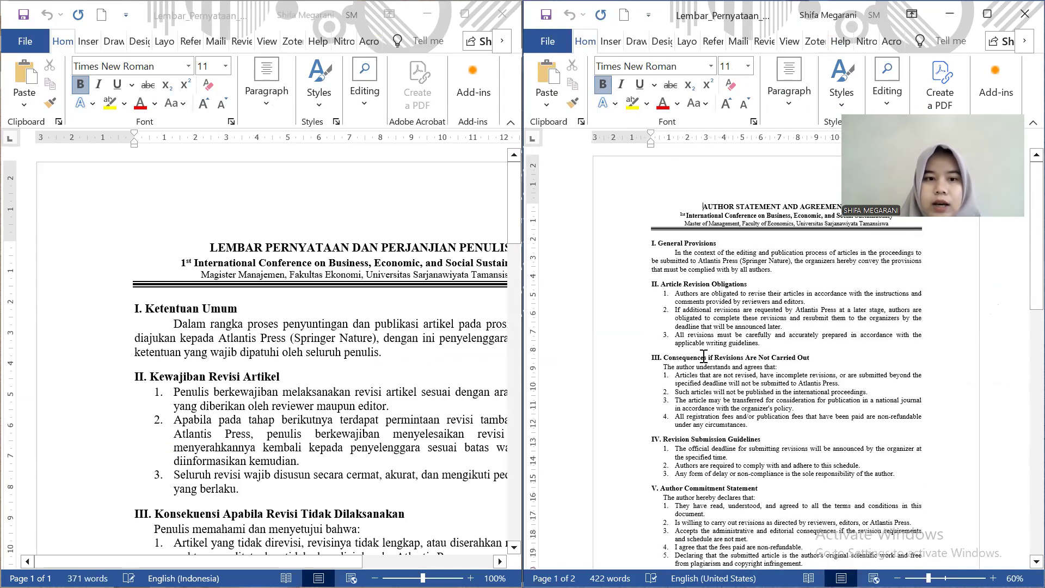
scroll(323, 330, "down", 2, "ctrl")
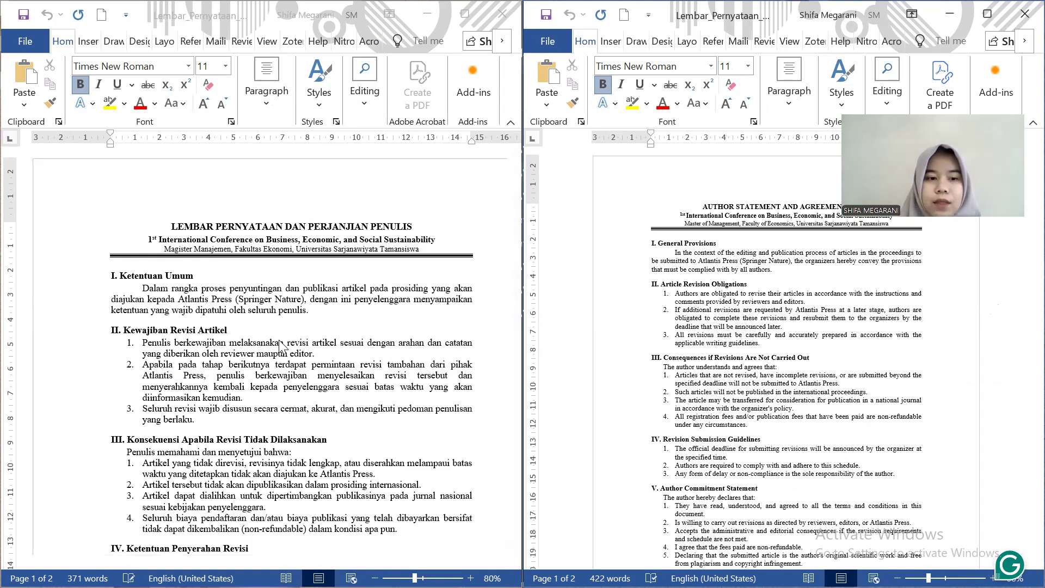
scroll(277, 370, "down", 3)
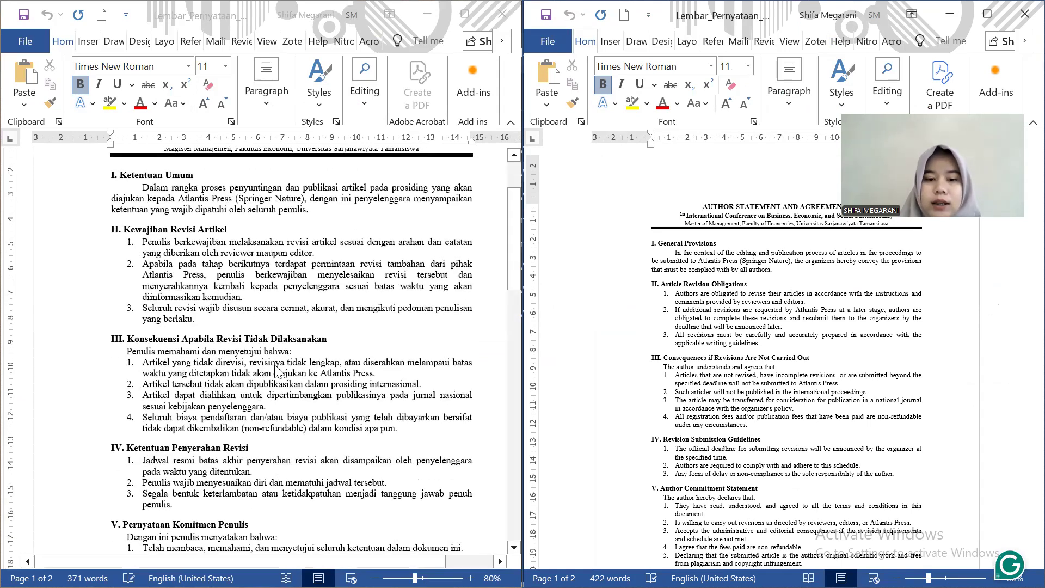
scroll(277, 372, "down", 3)
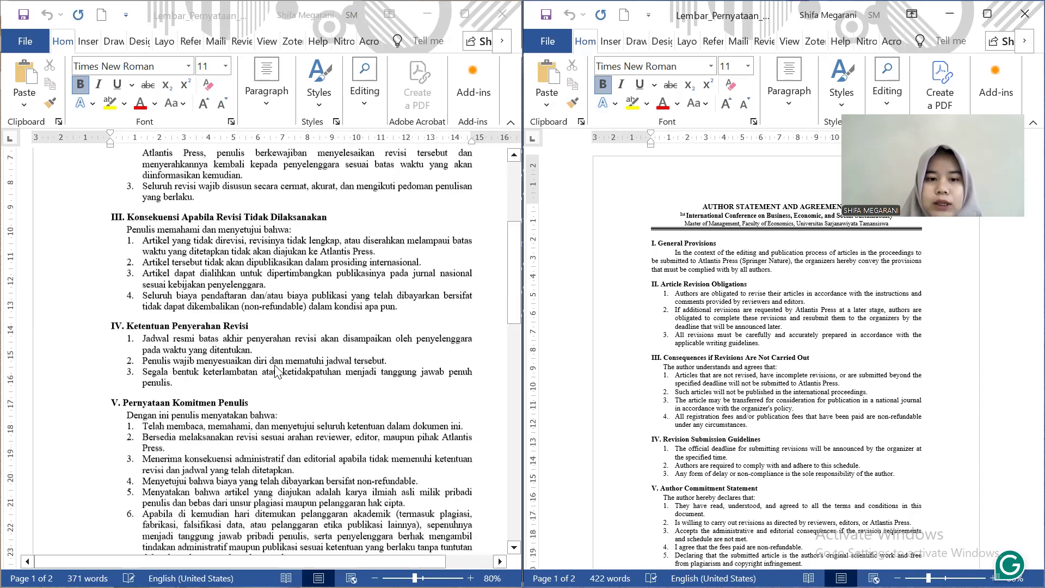
scroll(277, 372, "down", 3)
scroll(276, 372, "down", 5)
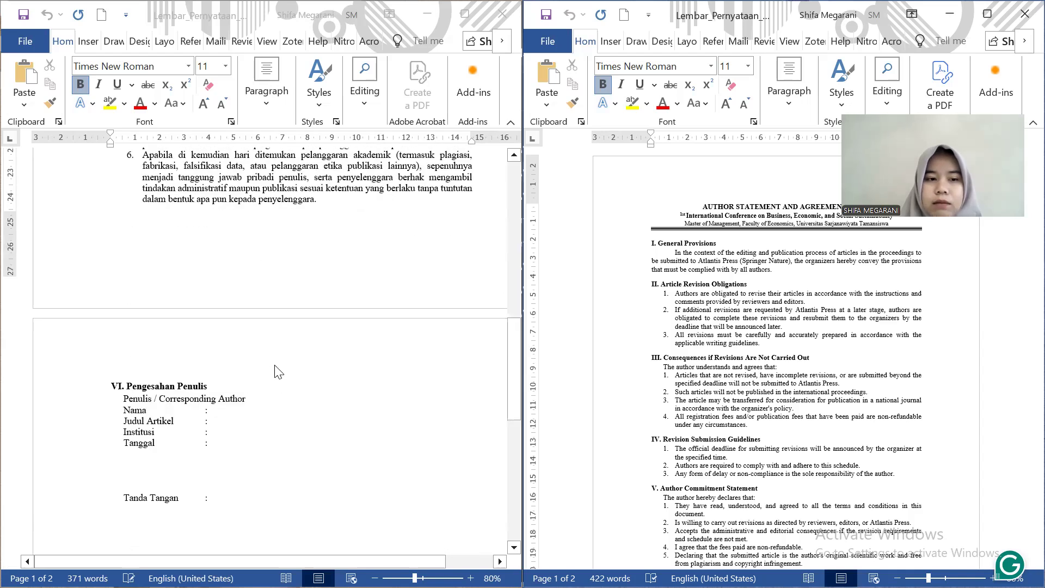
scroll(279, 372, "down", 2)
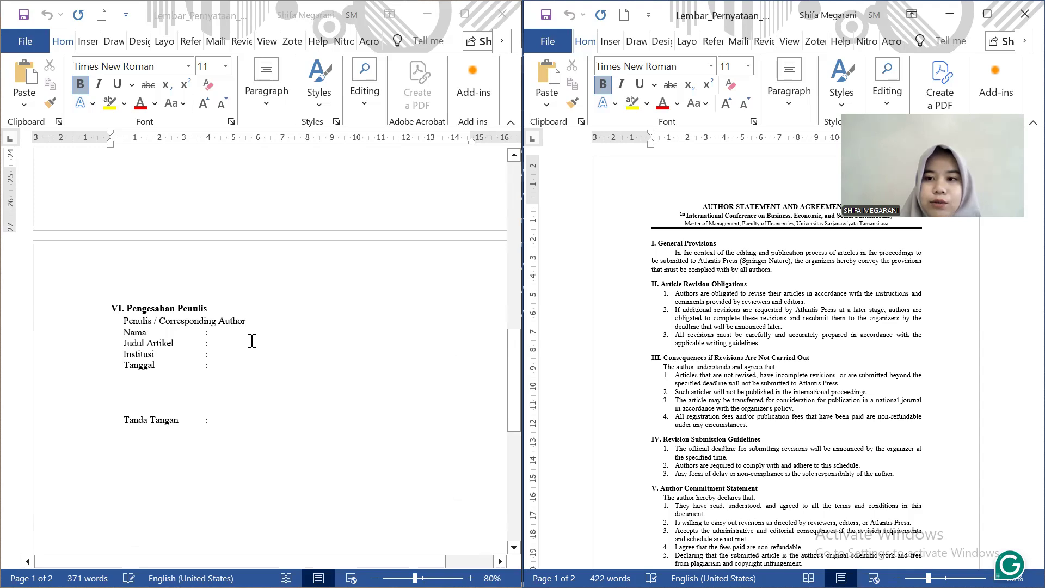
left_click(234, 342)
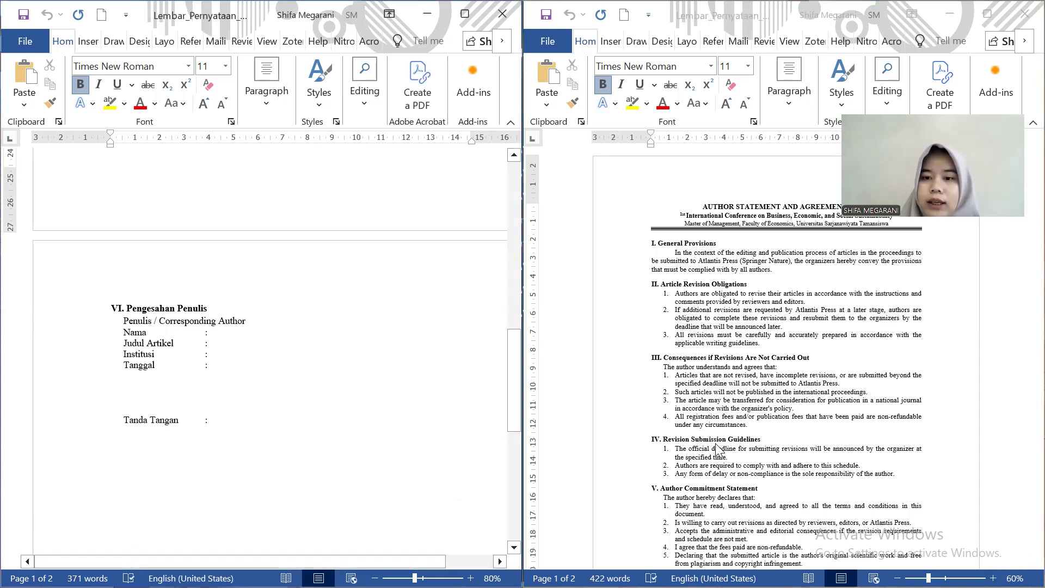
scroll(717, 450, "down", 10)
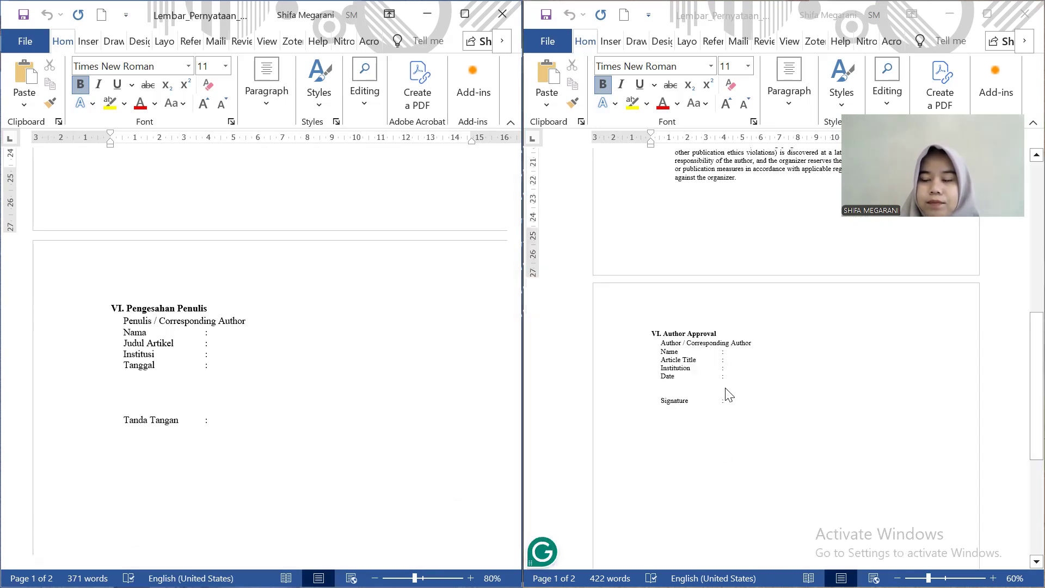
scroll(729, 394, "down", 1)
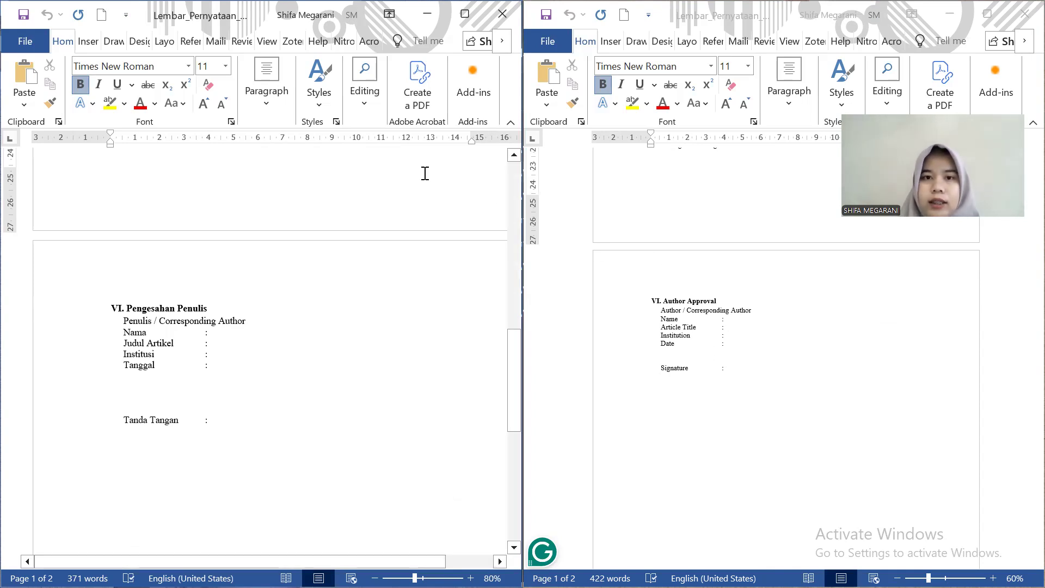
Close the Indonesian form and open the sample article from the 01 Contoh Atlantis folder
left_click(502, 21)
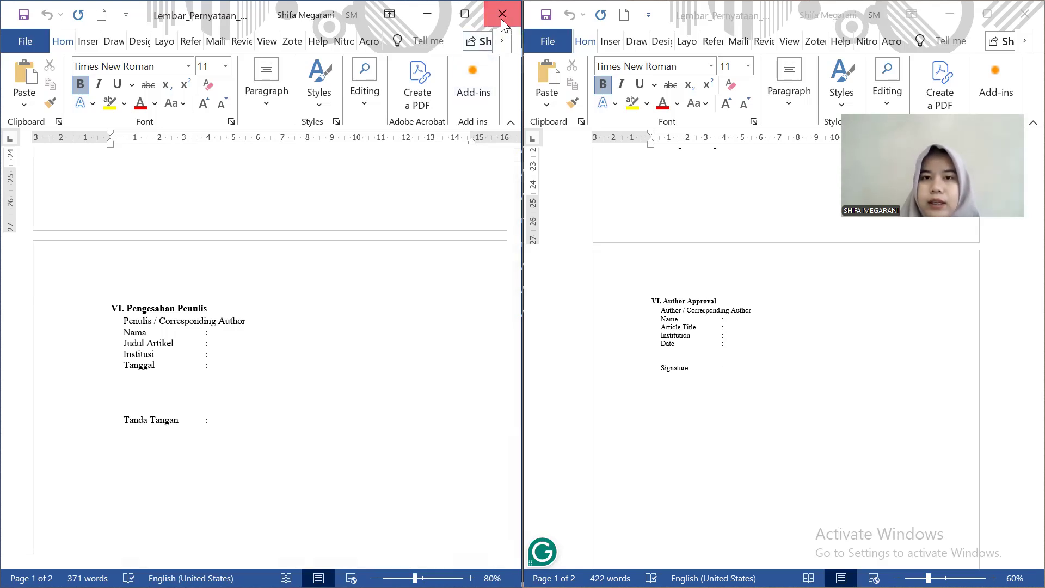
scroll(751, 325, "up", 5)
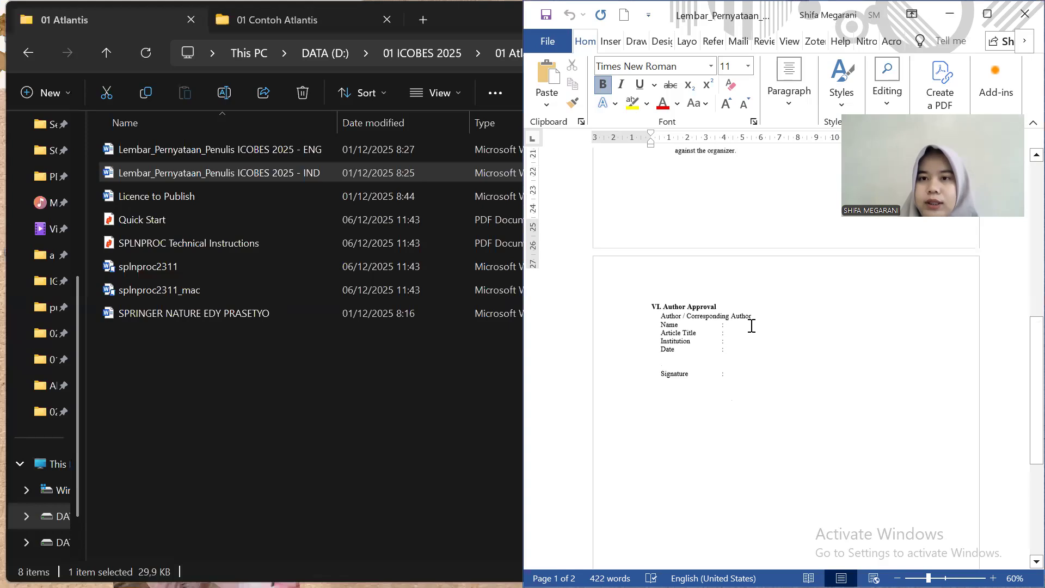
scroll(752, 325, "up", 5)
scroll(751, 325, "up", 1)
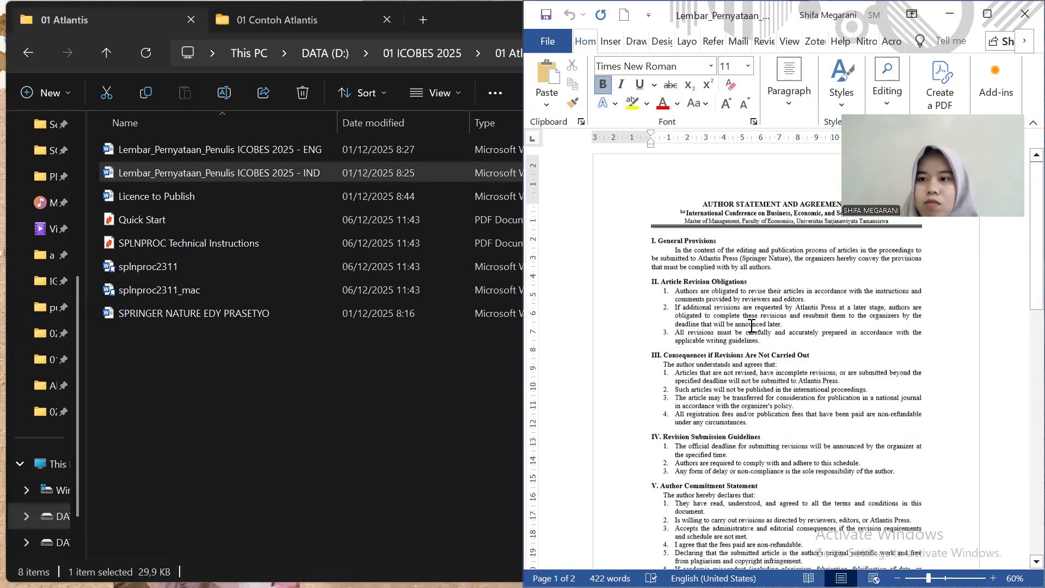
scroll(751, 325, "down", 15)
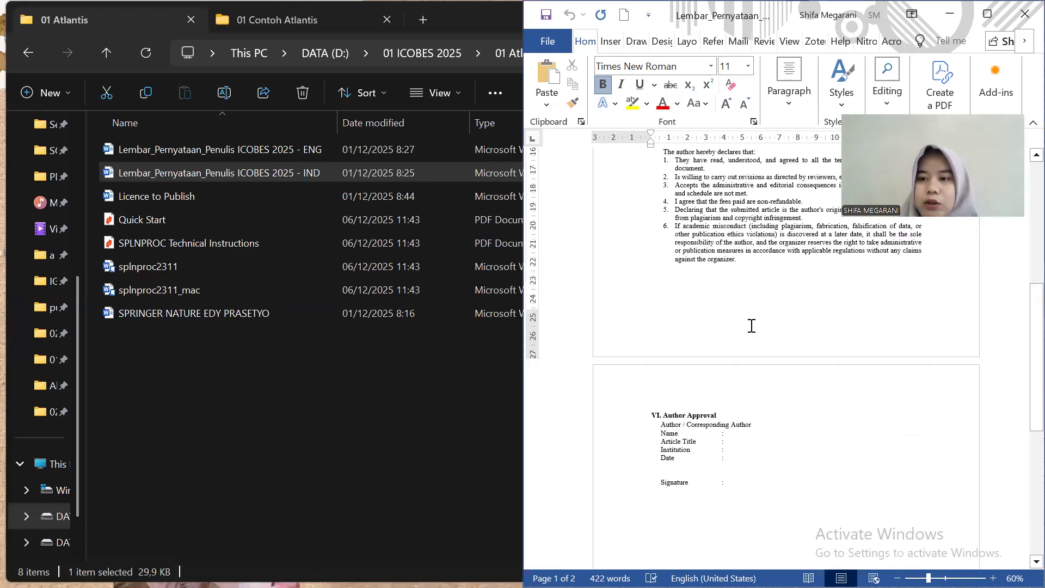
left_click(292, 26)
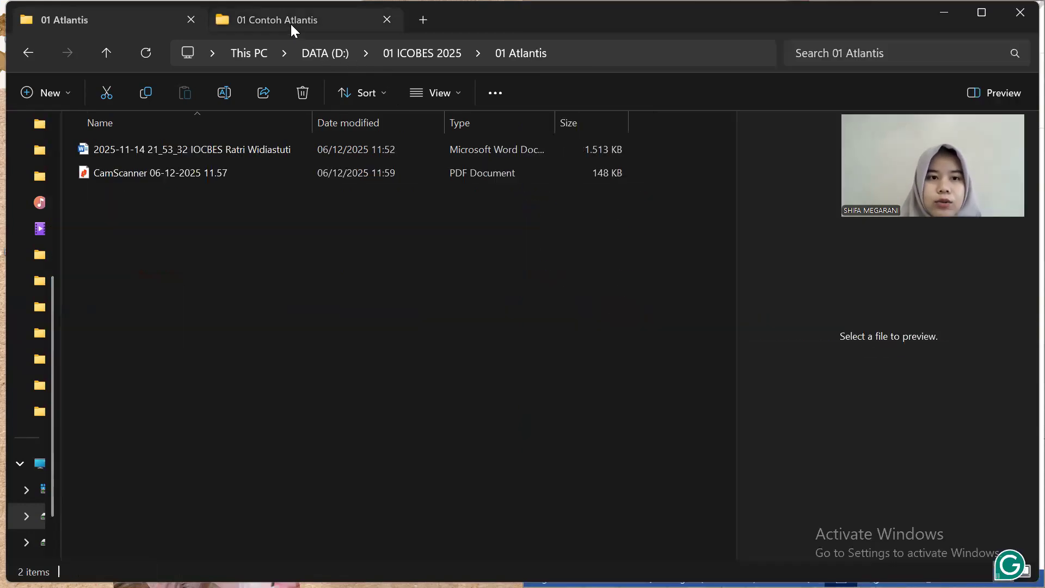
left_click(261, 150)
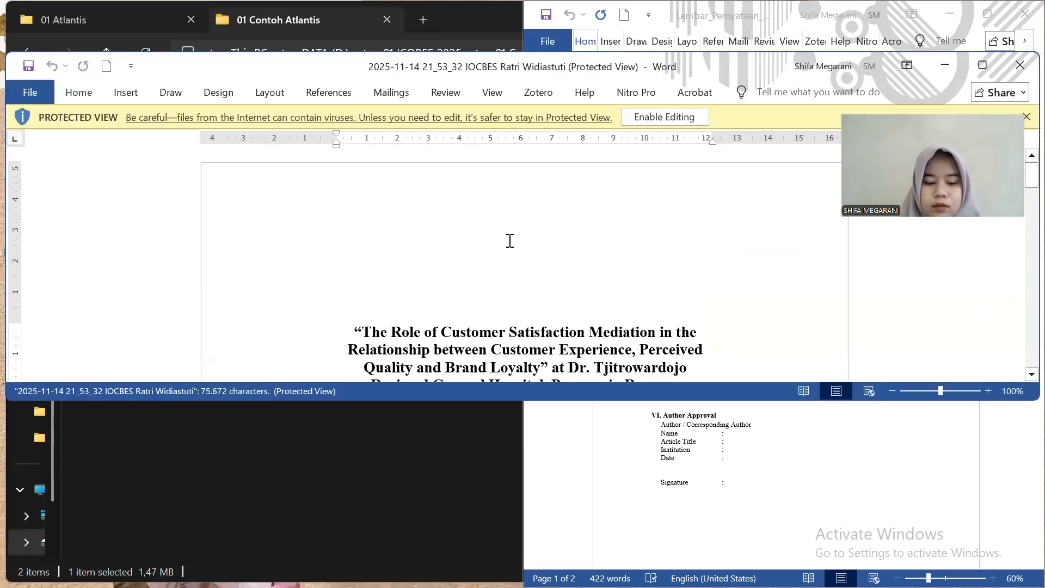
Snap the article to the left half and bring the form's Author Approval page into view
key("super+Left")
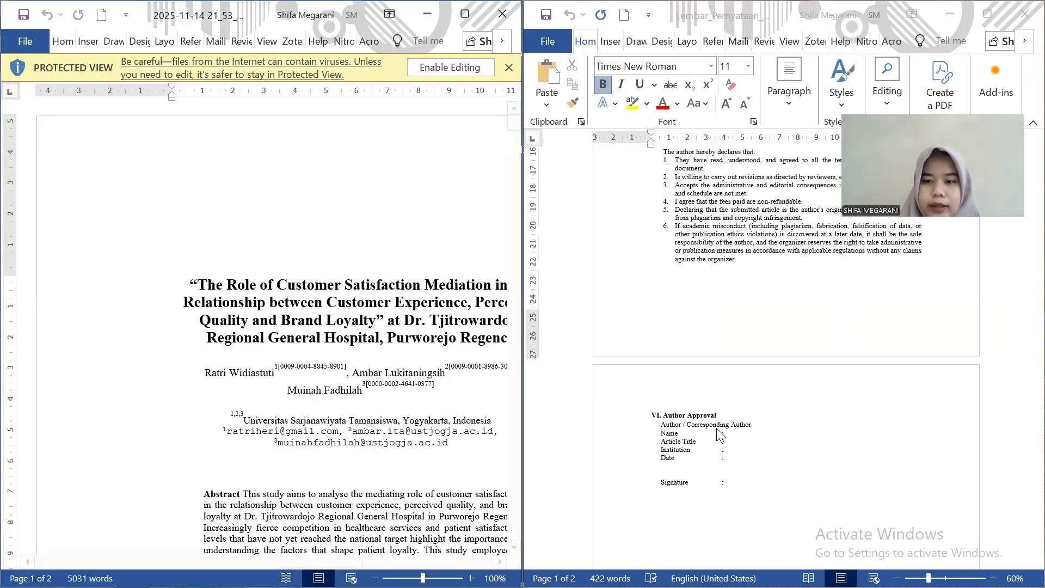
scroll(717, 434, "down", 3)
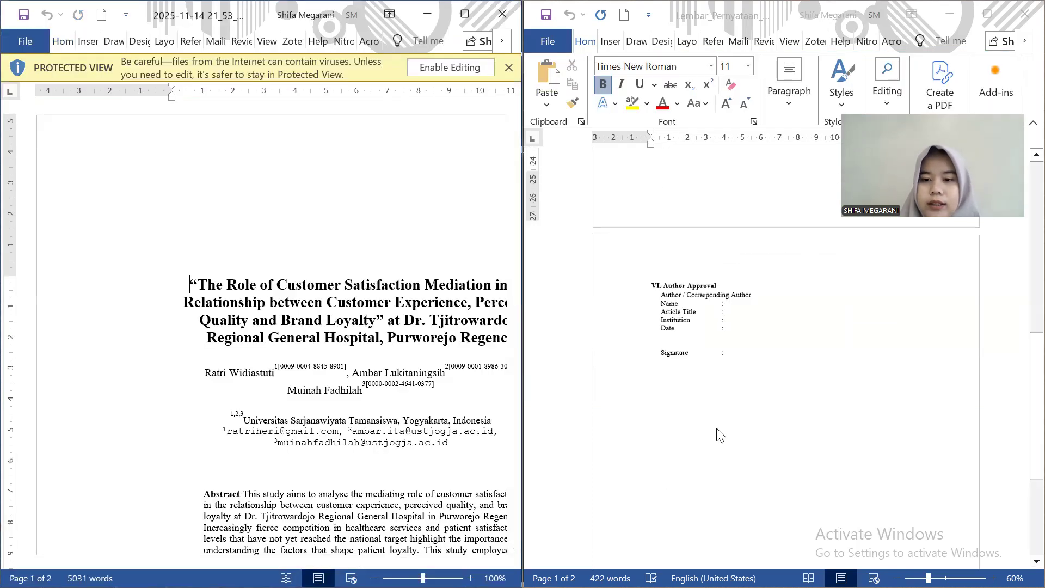
left_click(752, 302)
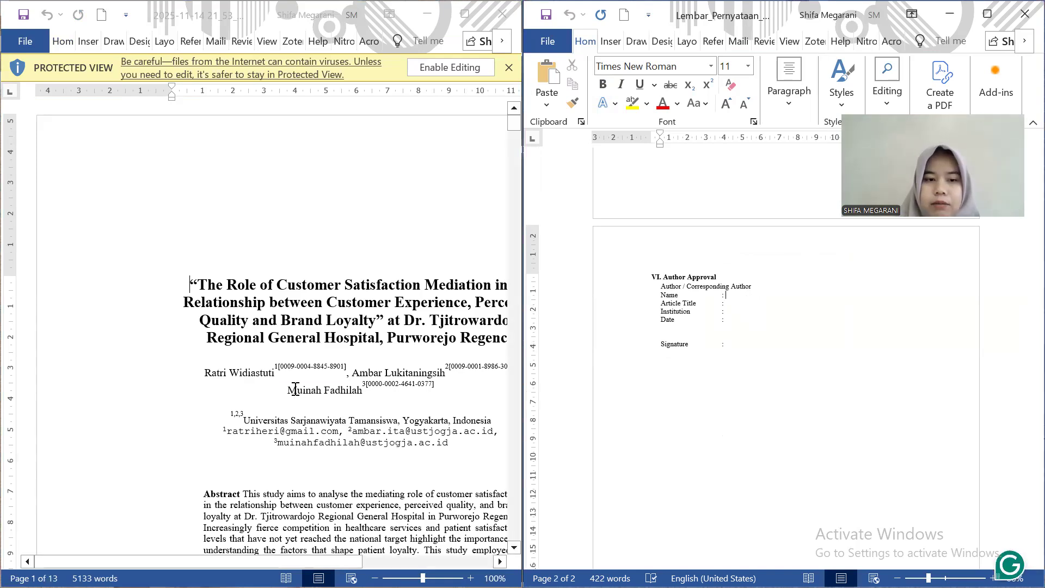
scroll(356, 381, "down", 2)
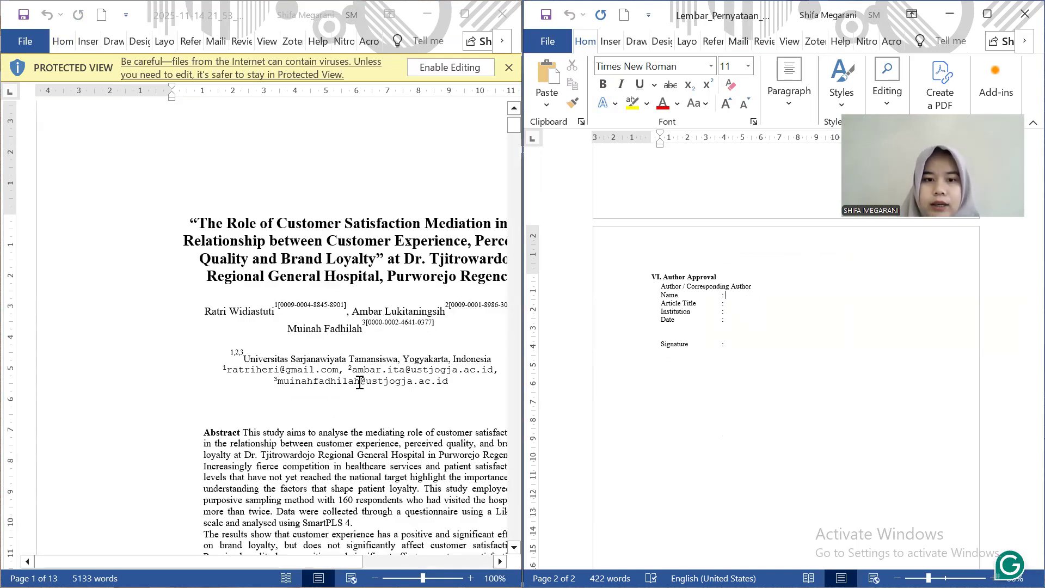
scroll(326, 373, "right", 3)
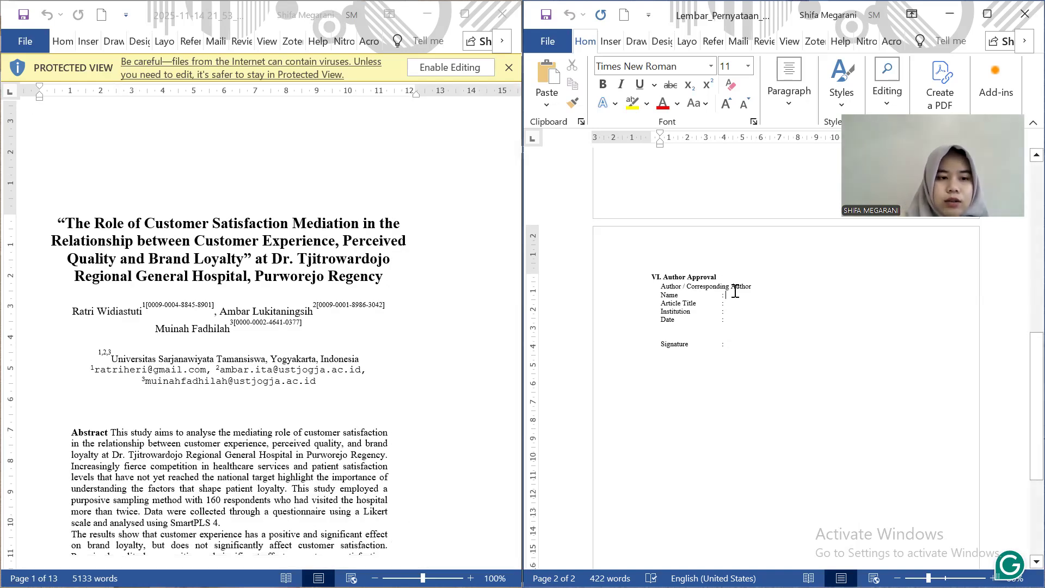
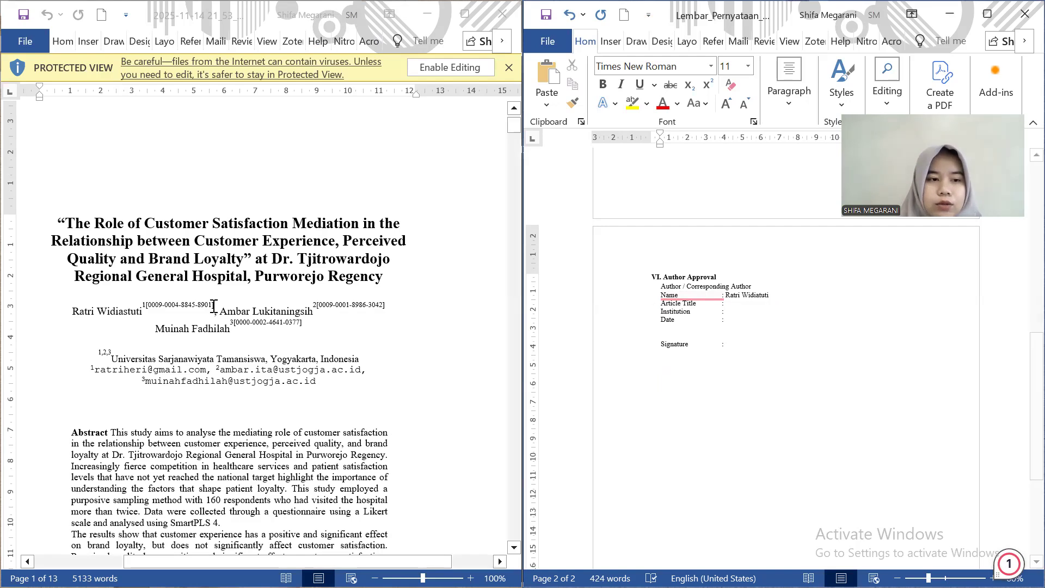
Enter the author's name after Name and paste the article title as plain text after Article Title
left_click_drag(68, 226, 369, 271)
key("super+c")
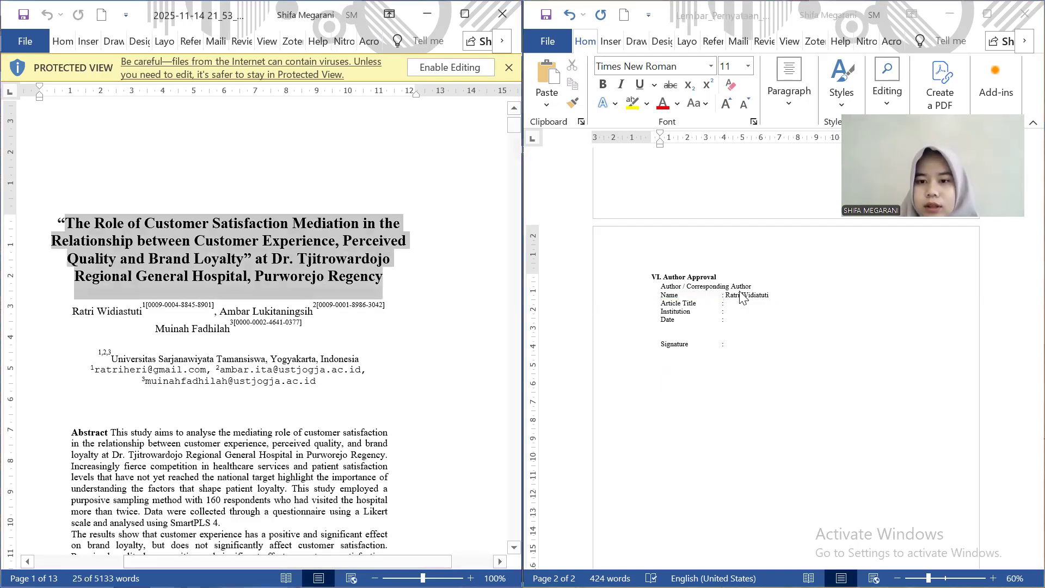
left_click(744, 298)
key("Down")
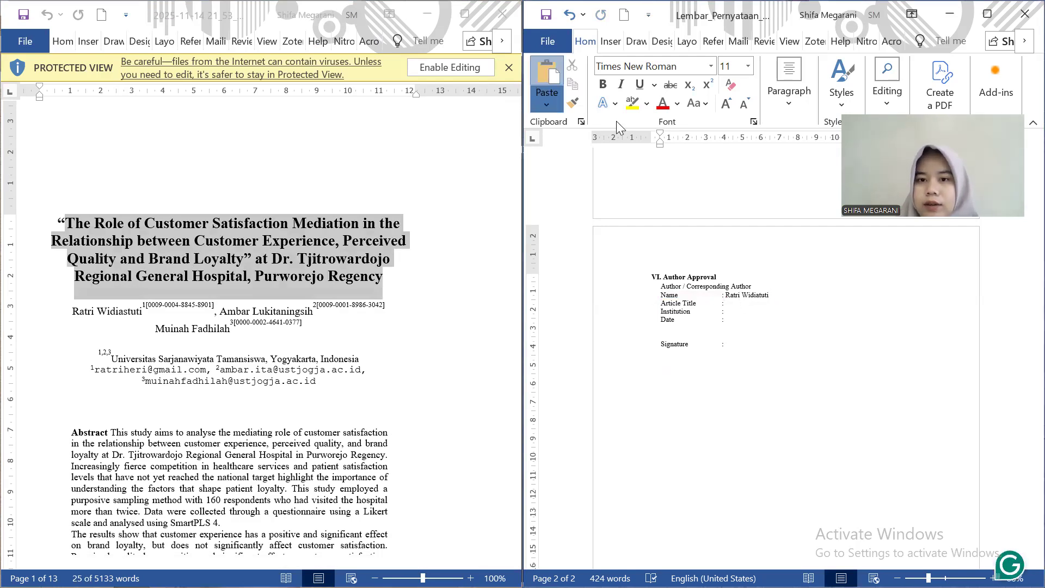
left_click(547, 104)
left_click(604, 146)
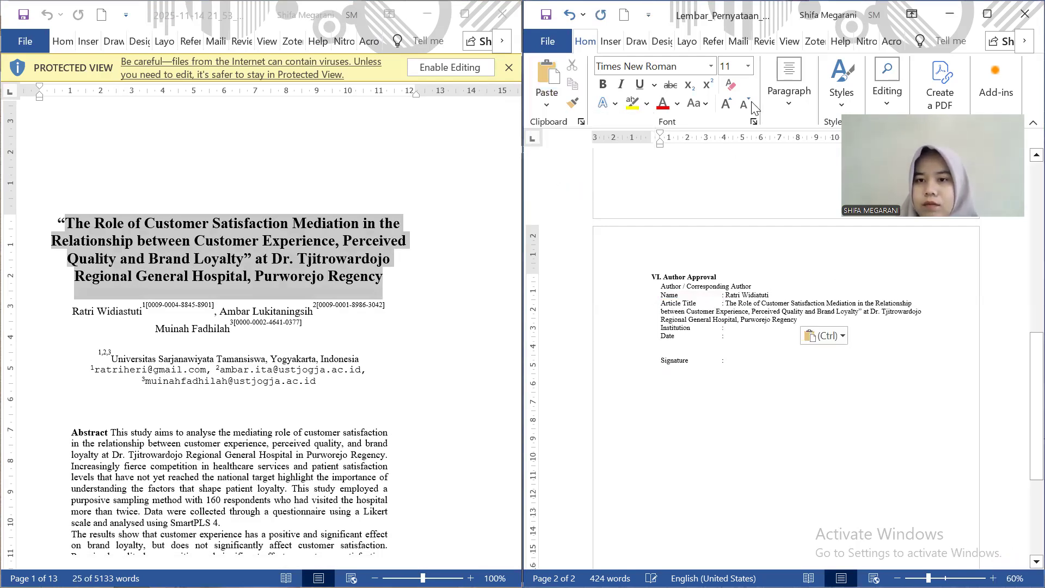
Justify the pasted title, give it a hanging indent, and remove the extra tab
left_click(794, 108)
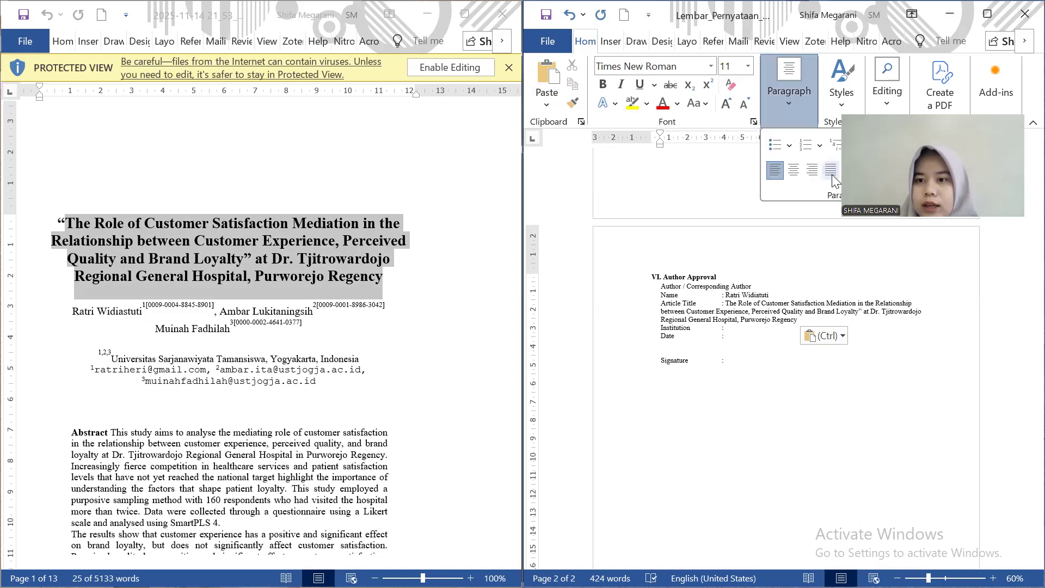
key("ctrl+j")
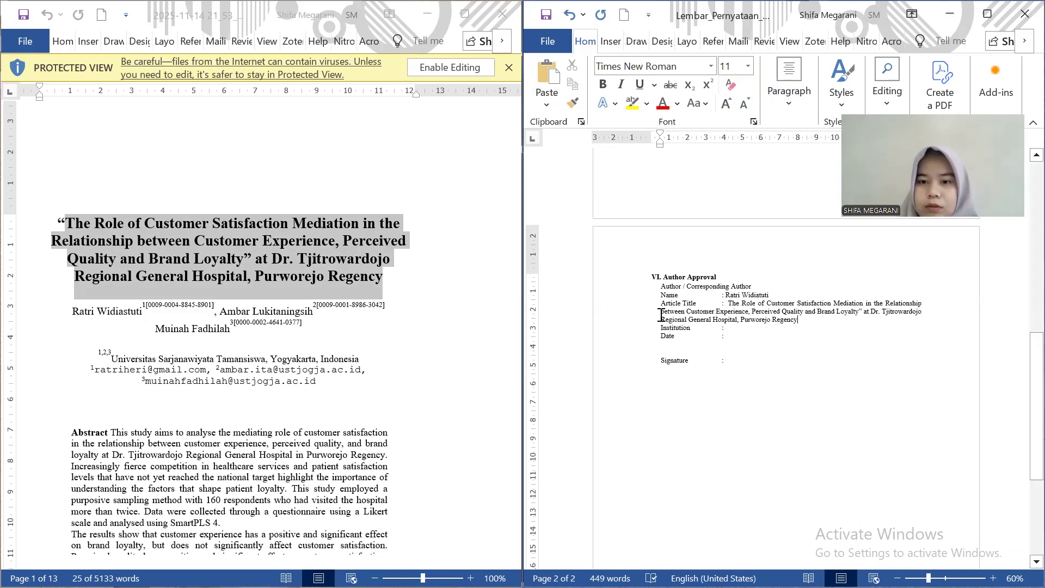
key("ctrl+t")
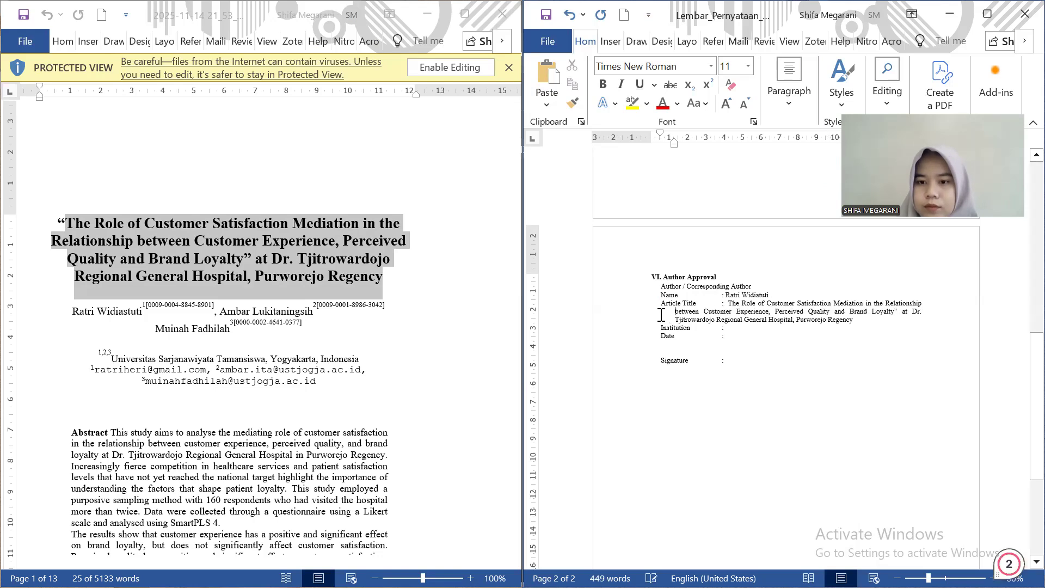
key("ctrl+t")
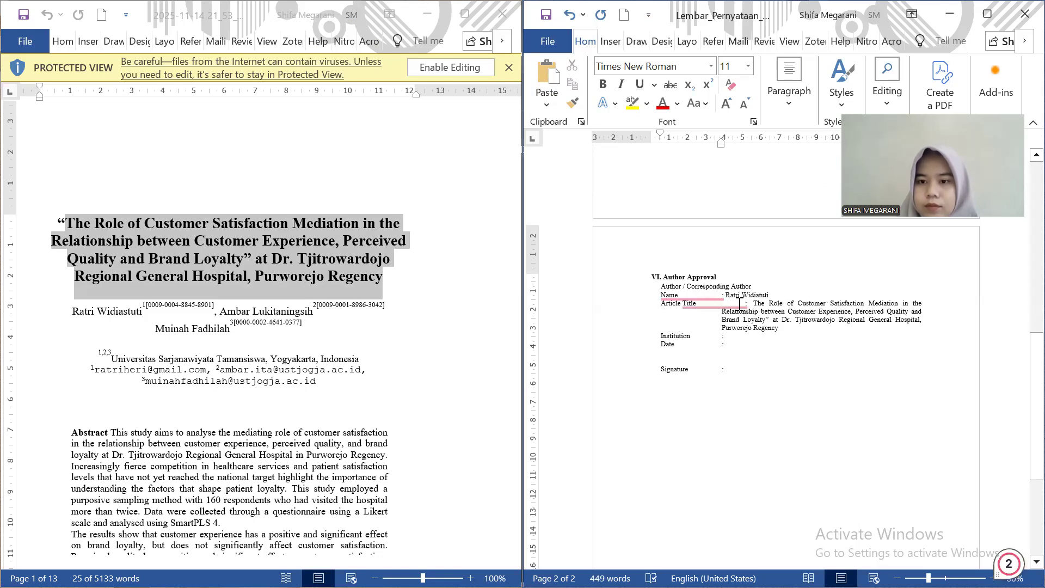
key("BackSpace")
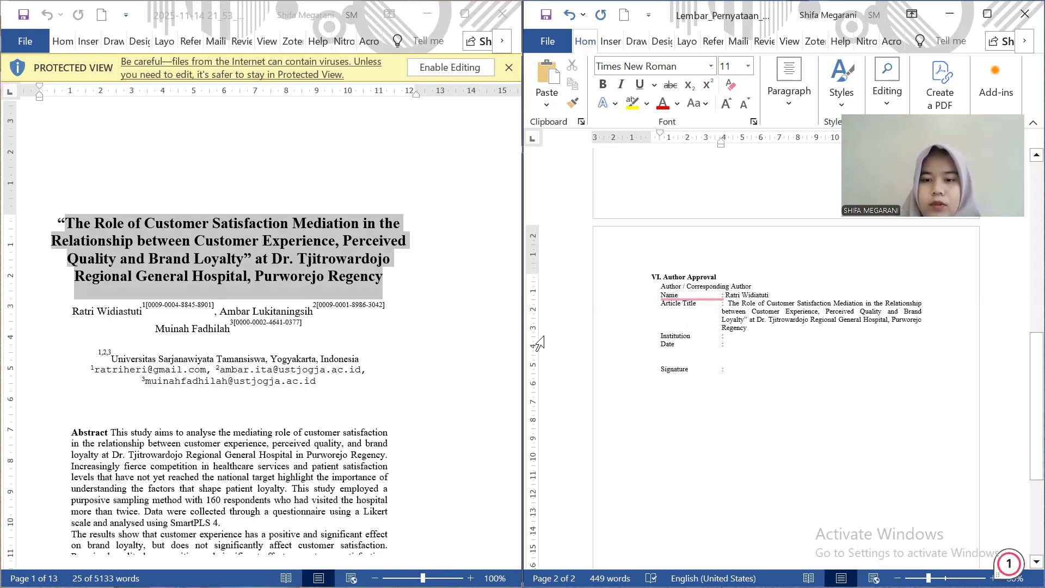
Paste the article's affiliation as plain text after Institution, removing the stray 3
left_click(128, 312)
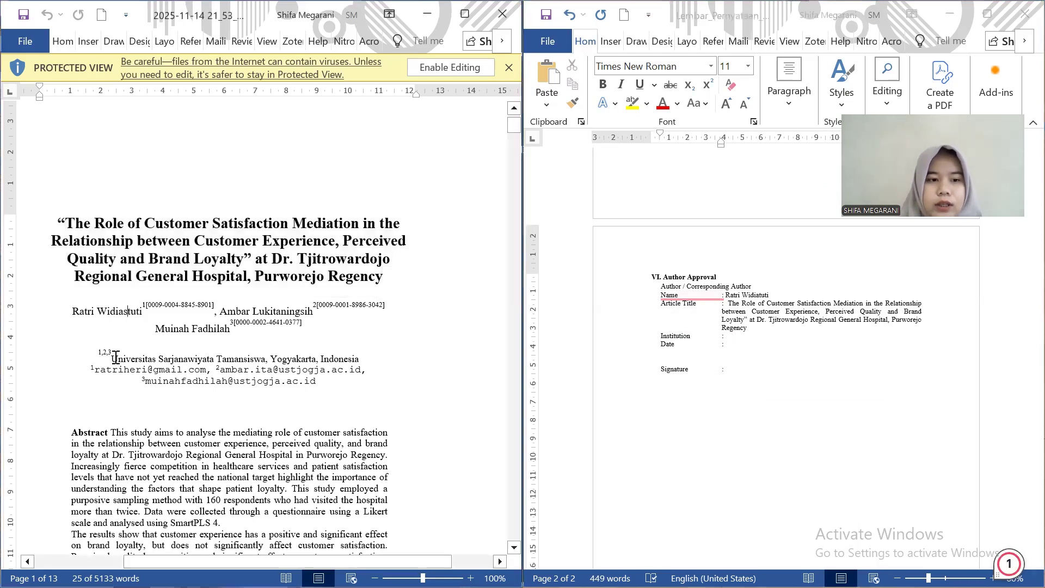
left_click_drag(109, 359, 359, 360)
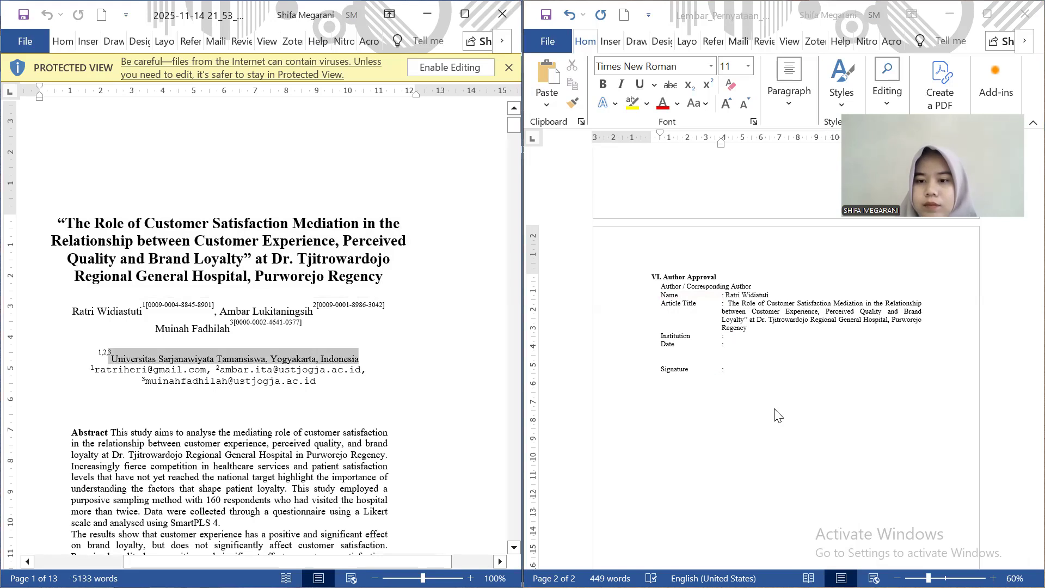
left_click(761, 336)
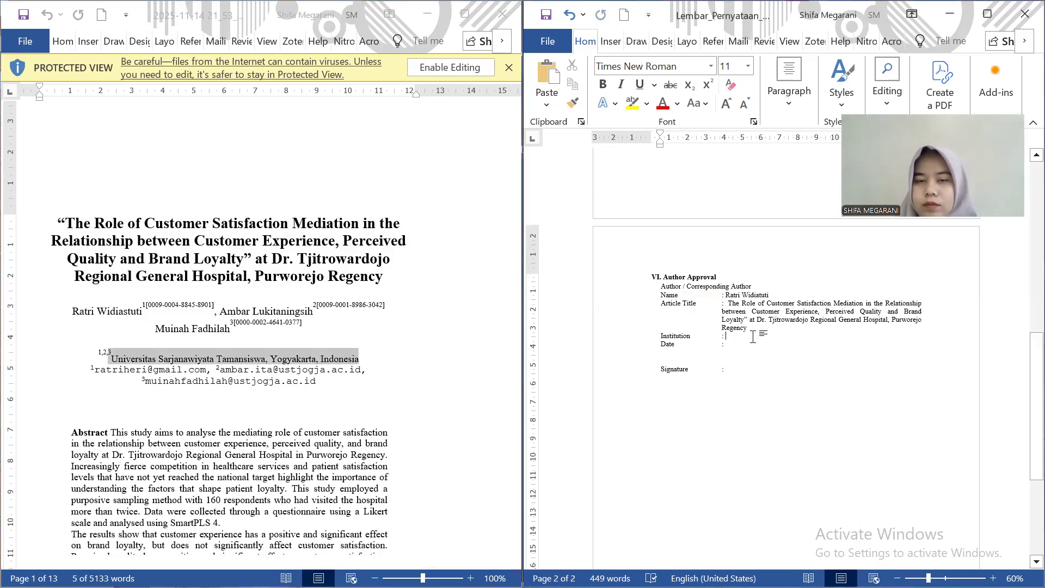
left_click(546, 94)
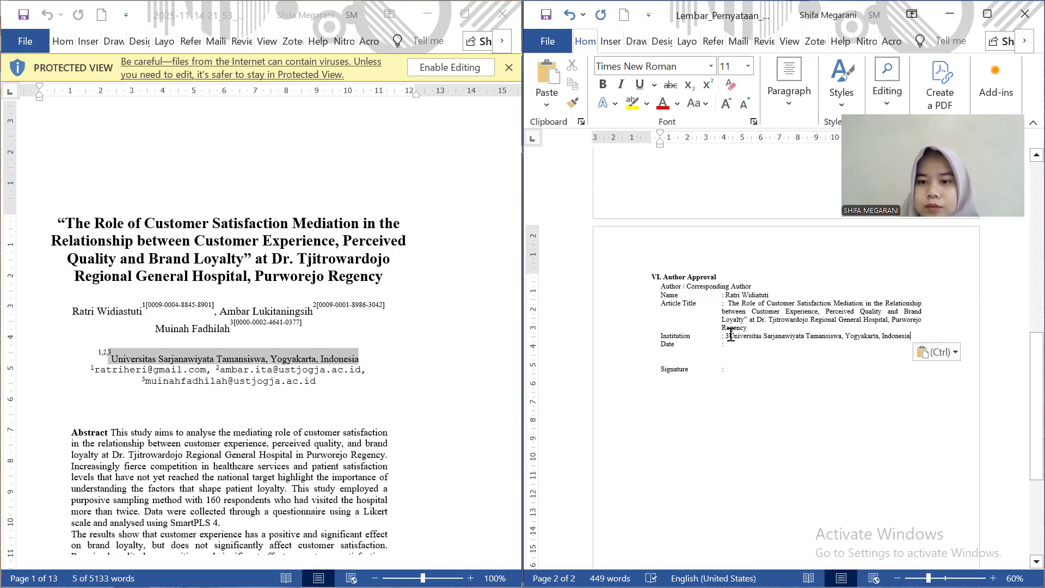
left_click(731, 336)
key("BackSpace")
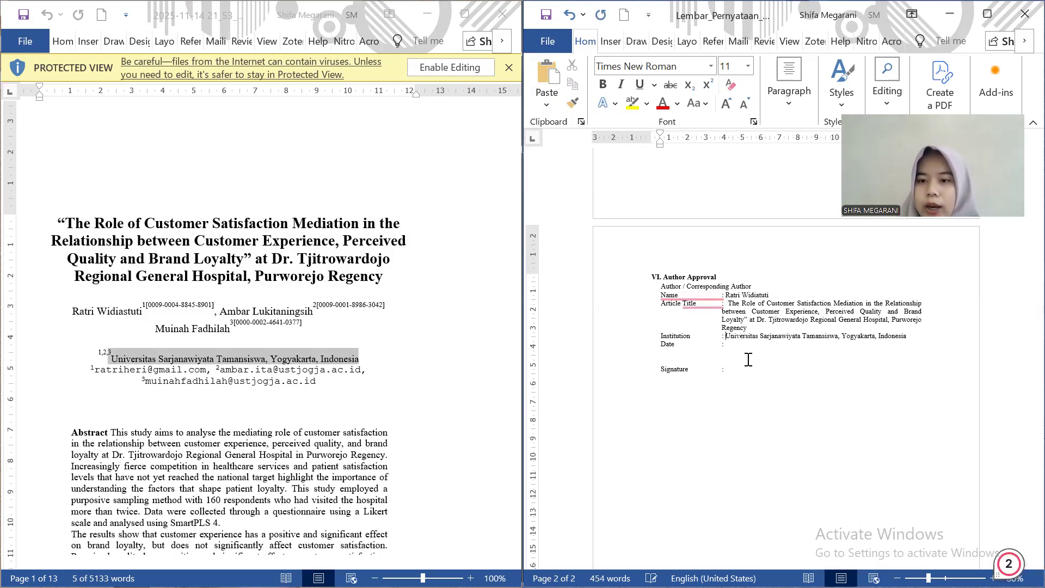
Enter 5 Desember 2025 after Date
left_click(743, 346)
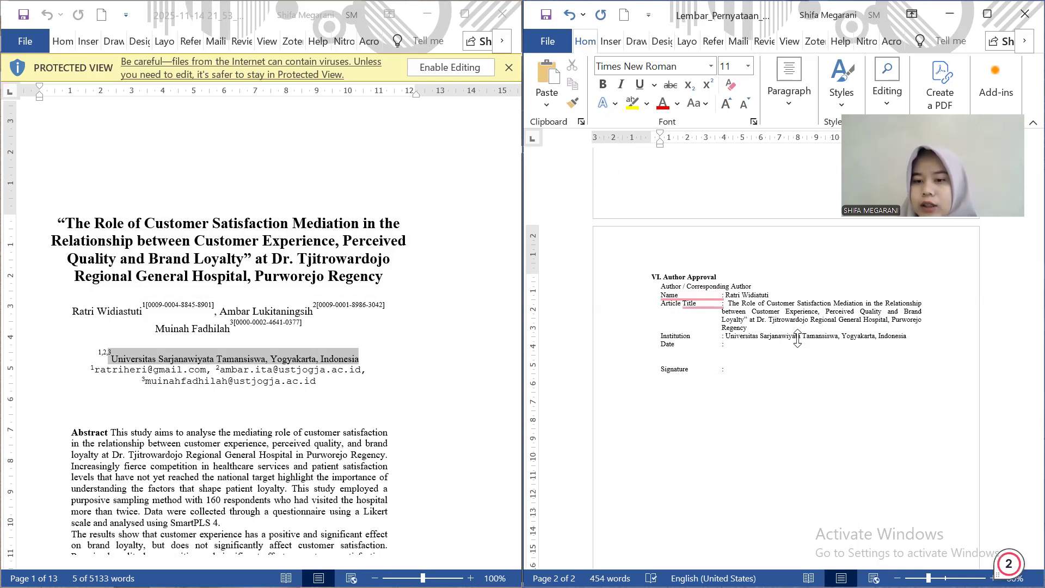
type("5")
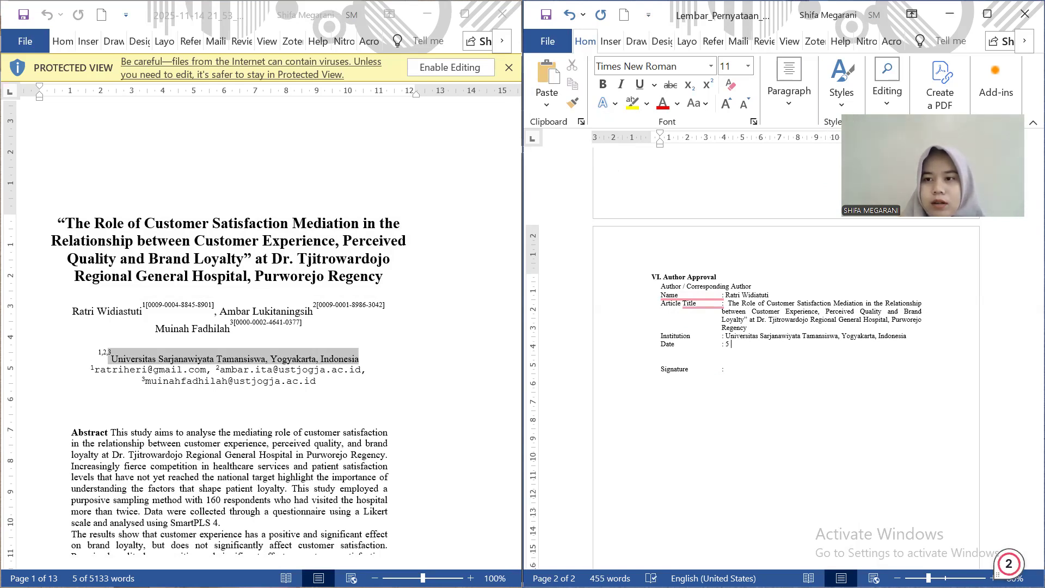
key("Caps_Lock")
type("D")
key("Caps_Lock")
type("esember ")
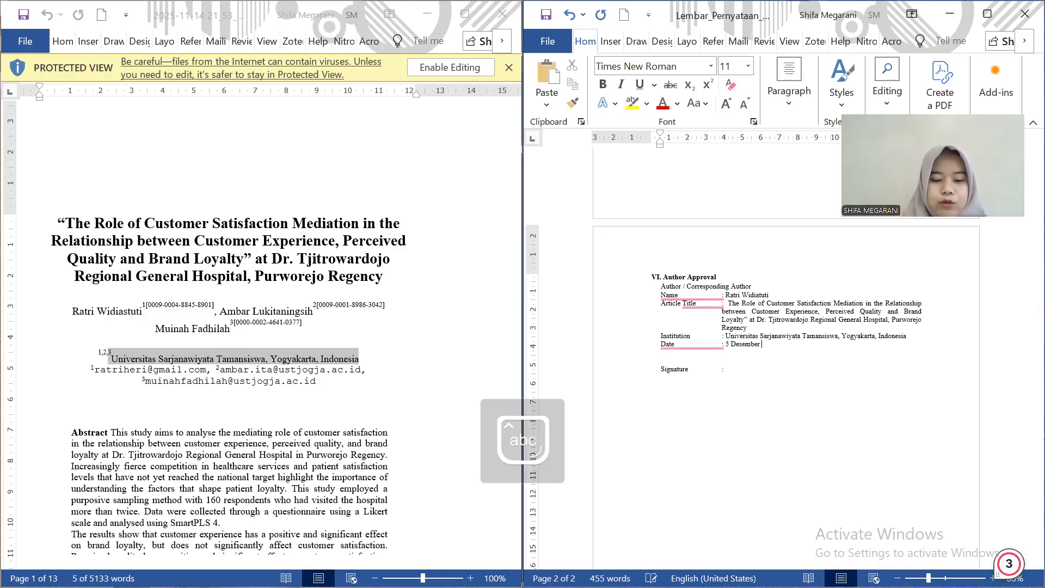
type("2024")
key("BackSpace")
type("5")
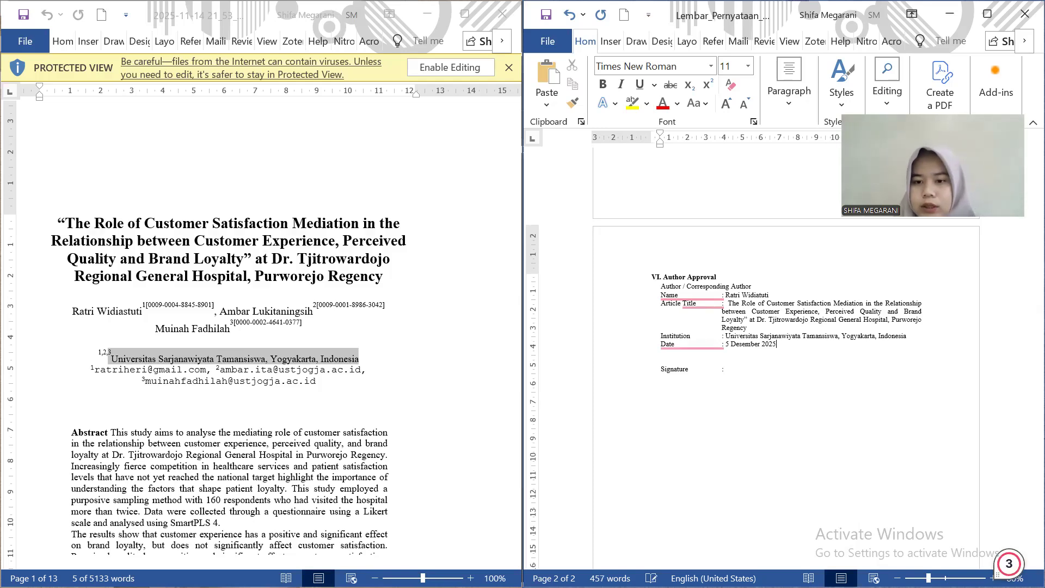
left_click(743, 373)
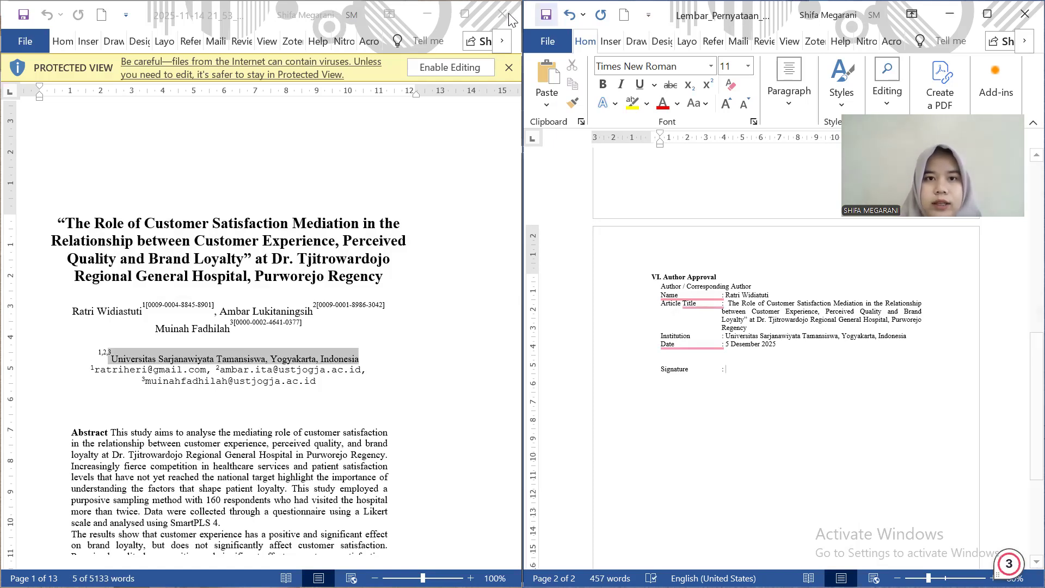
Start Save As for the form in the recently used project folder
left_click(549, 43)
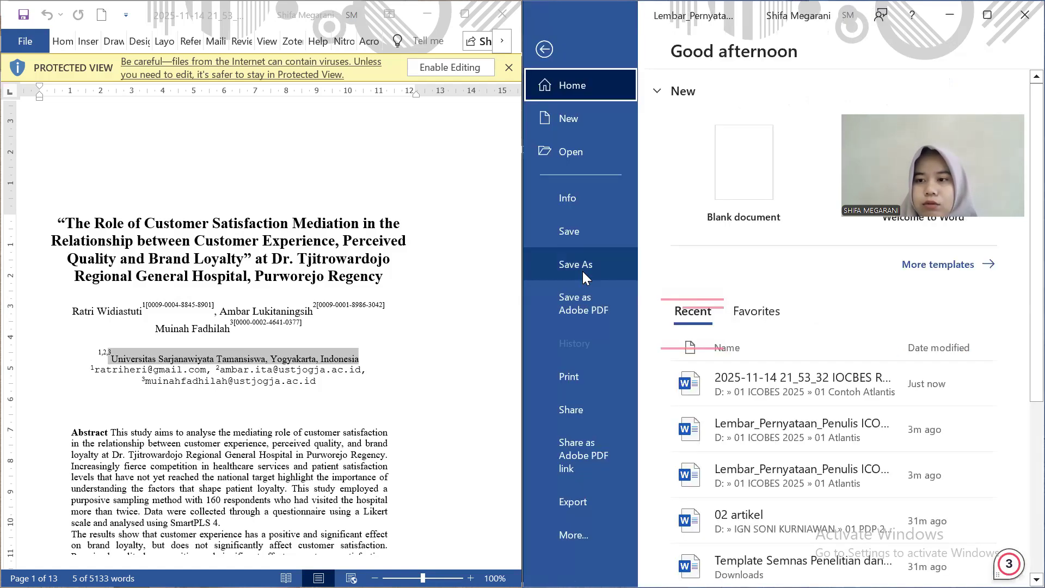
left_click(582, 269)
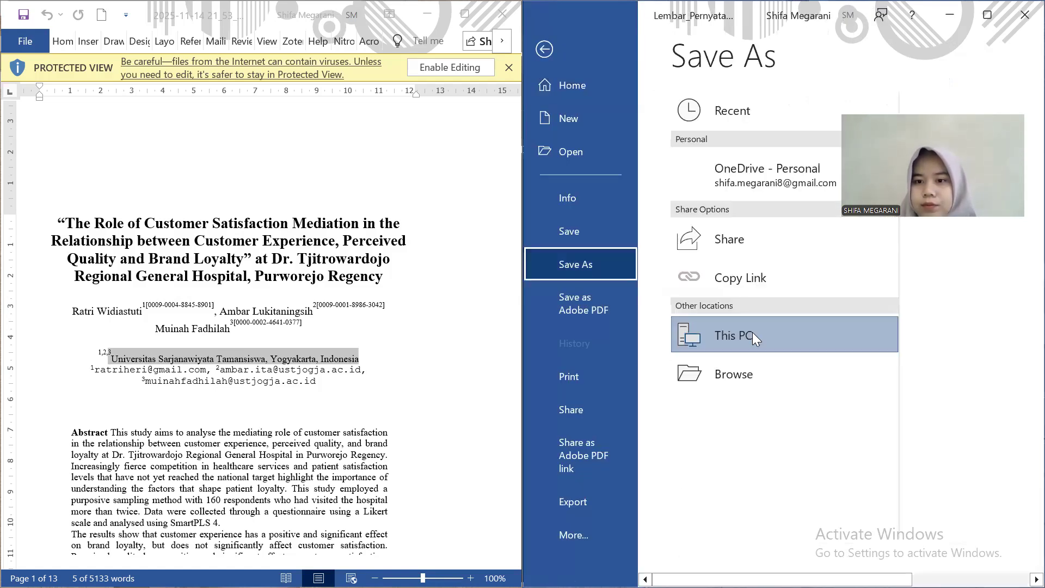
left_click(752, 333)
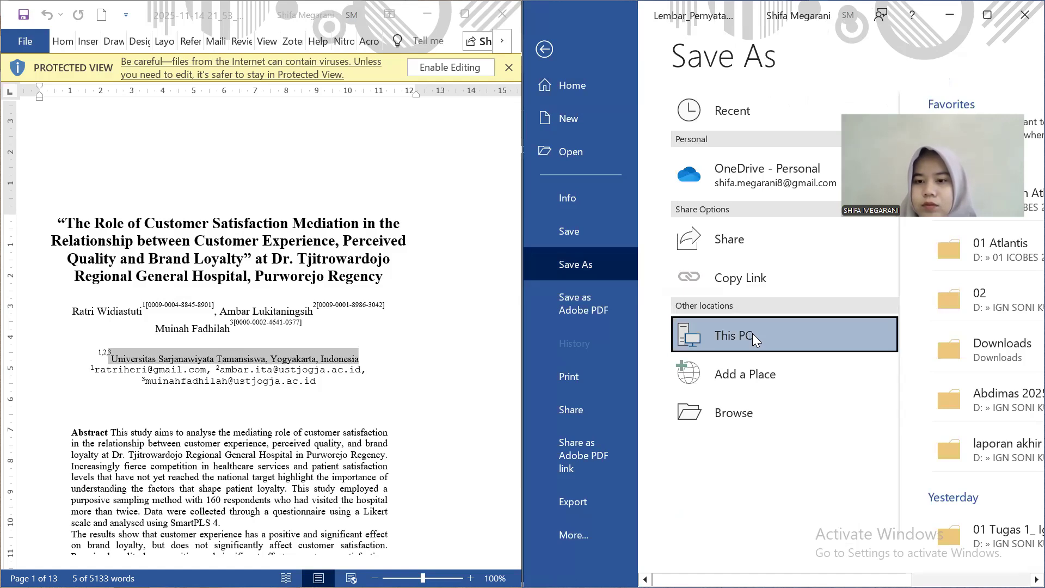
double_click(753, 333)
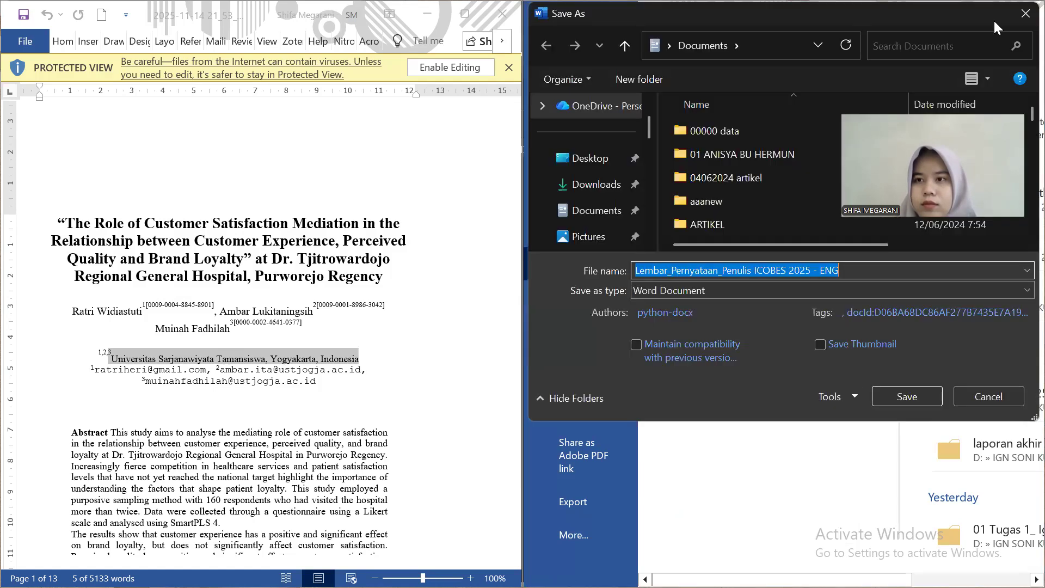
left_click(1014, 23)
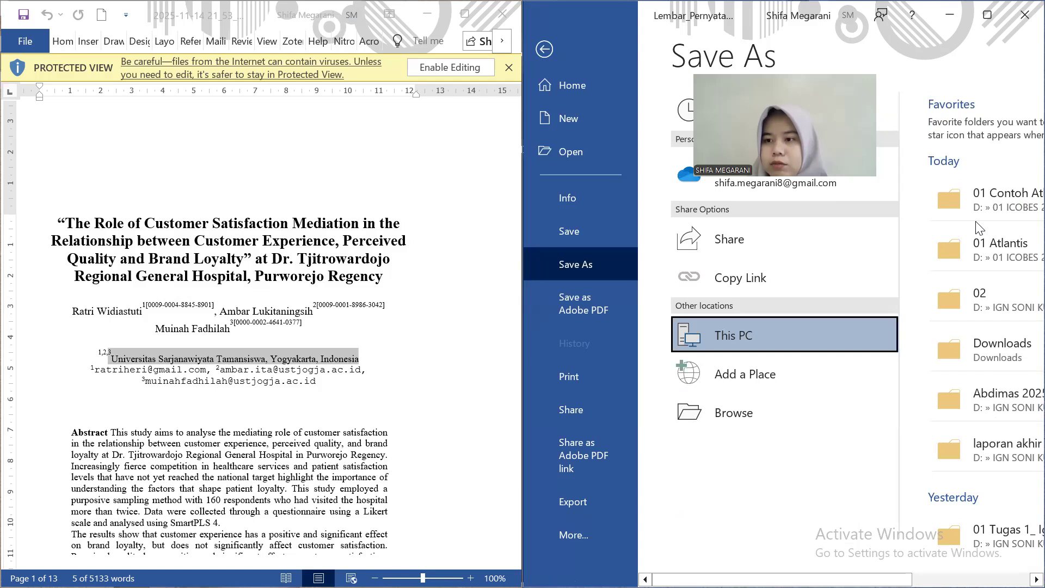
left_click(1003, 218)
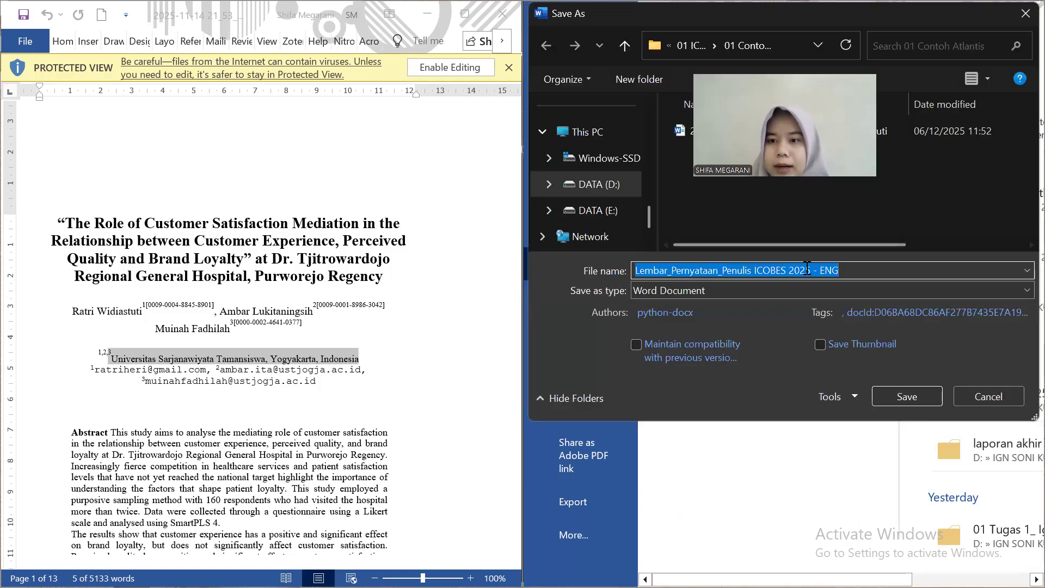
Rename the file to begin with the author's name, dropping ENG from the end
left_click(841, 271)
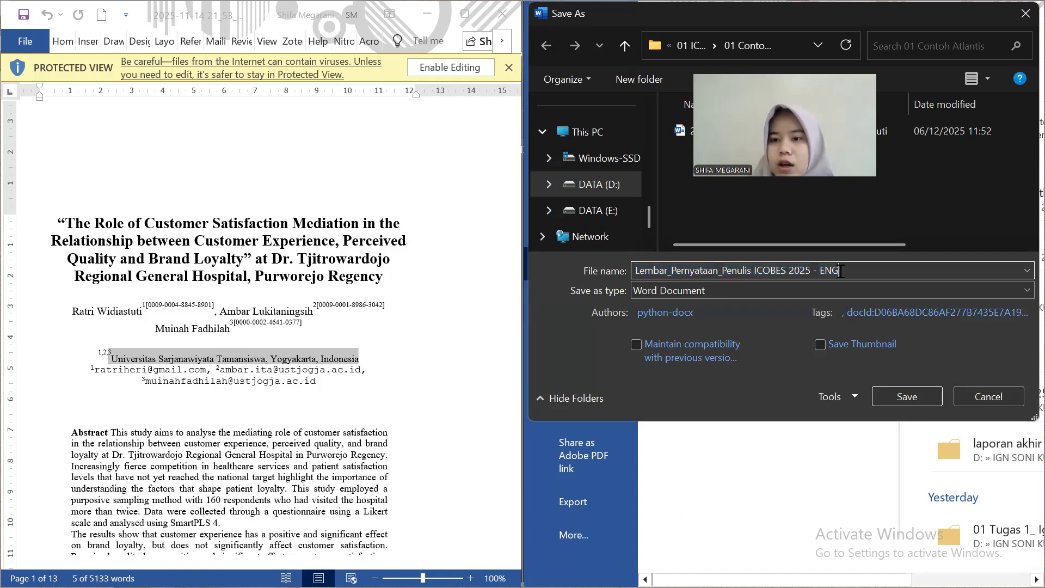
key("BackSpace")
key("BackSpace")
key("BackSpace")
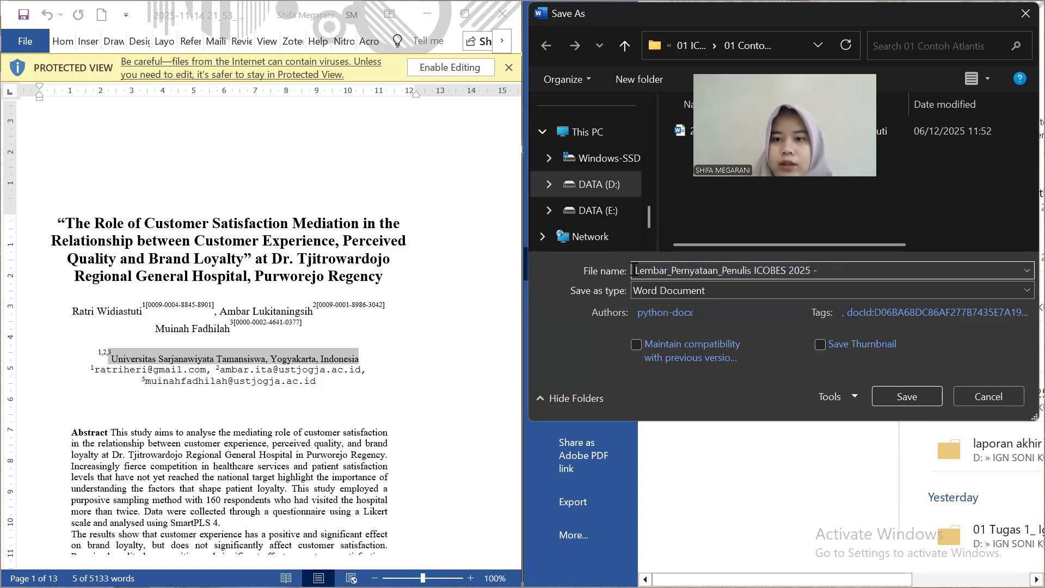
left_click(650, 278)
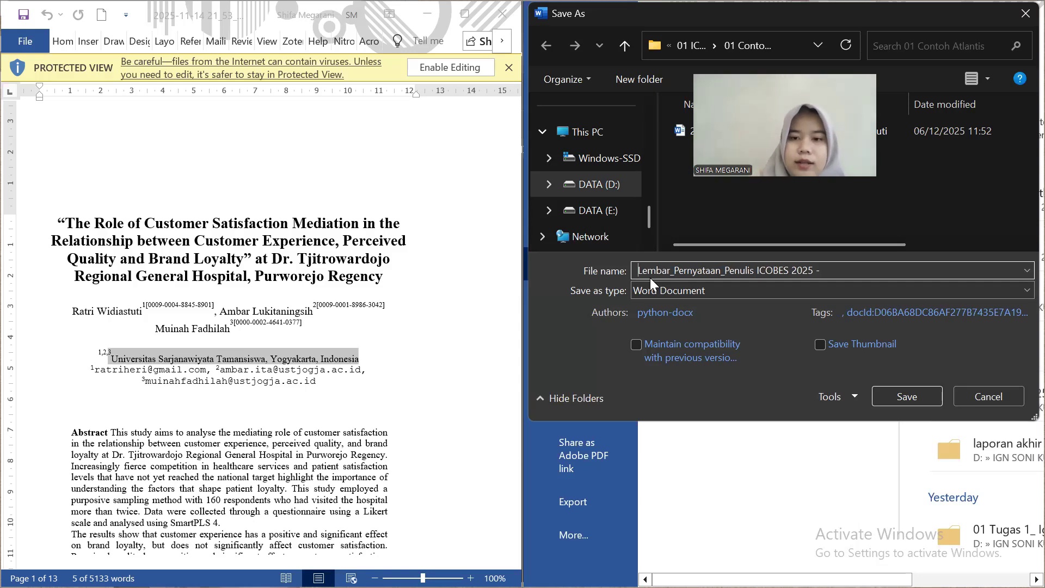
key("Caps_Lock")
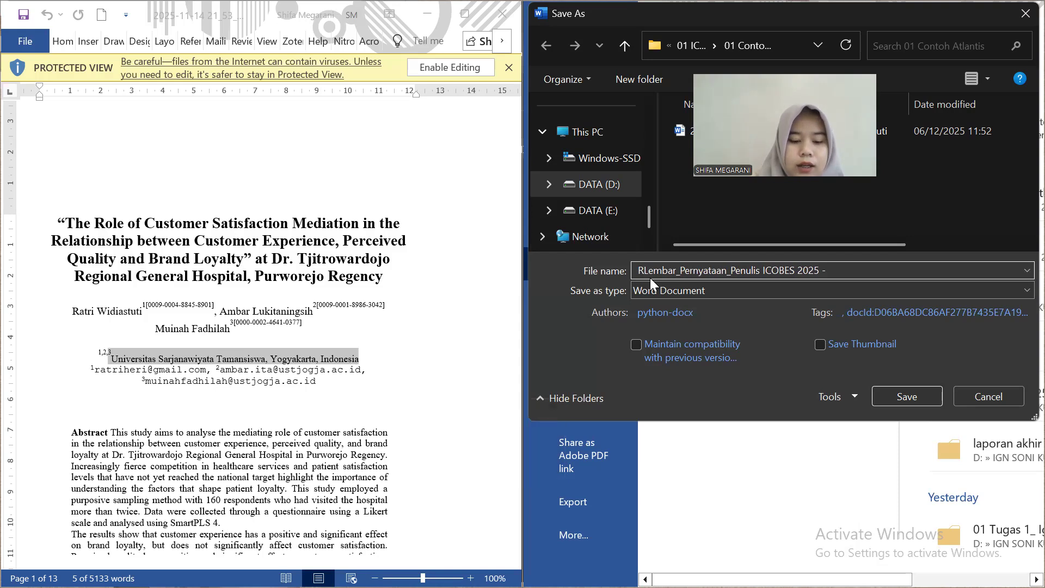
key("Caps_Lock")
key("Caps_Lock")
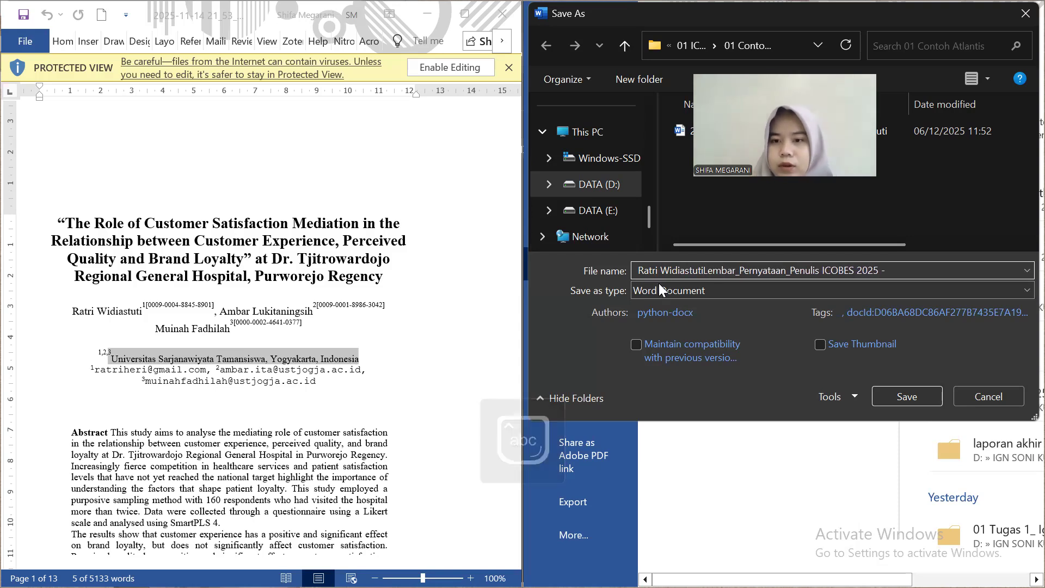
type(" -")
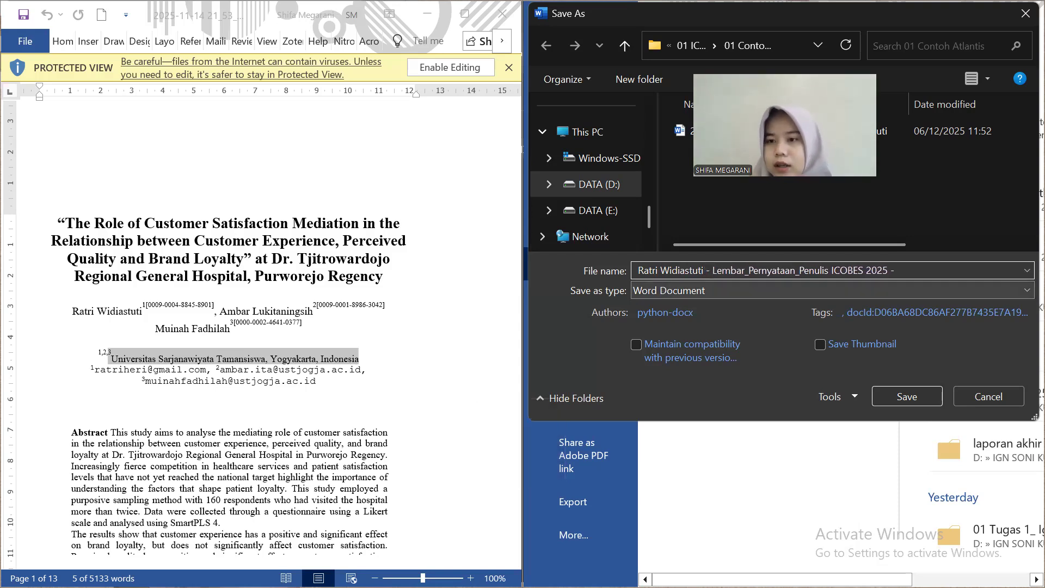
key("BackSpace")
key("BackSpace")
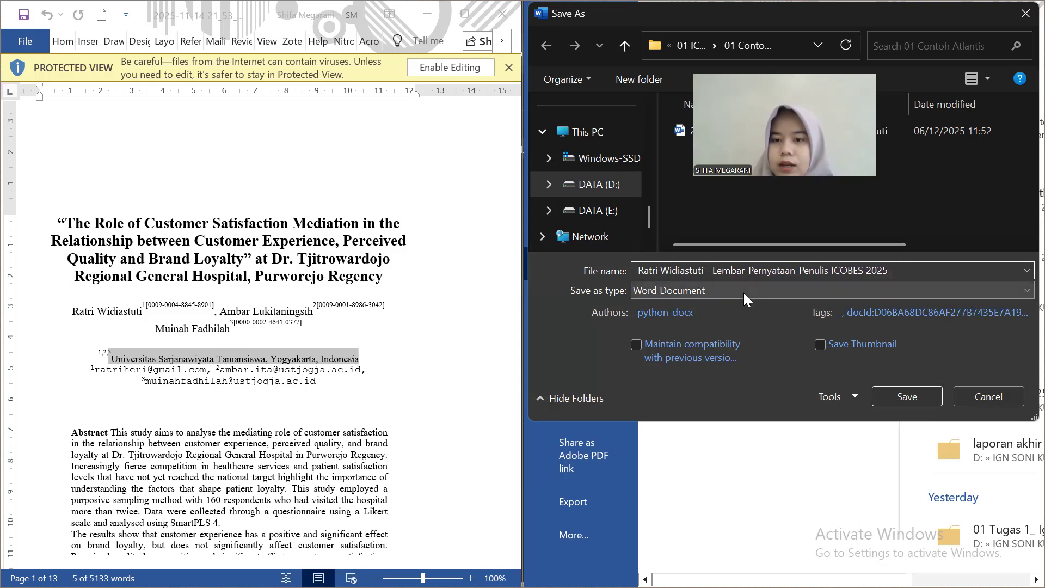
Set the file type to PDF and save the form
left_click(744, 293)
left_click(727, 387)
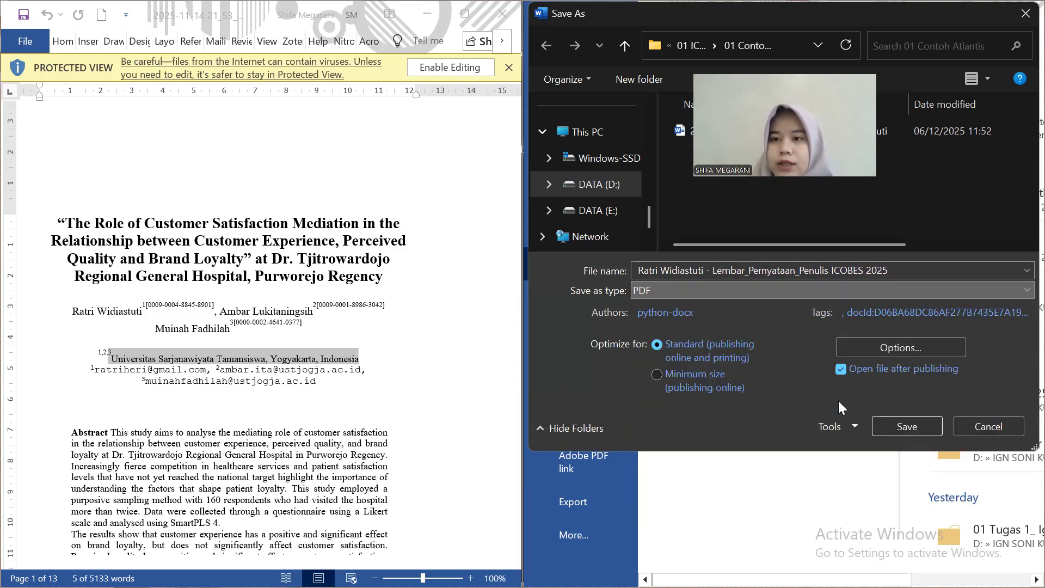
left_click(907, 427)
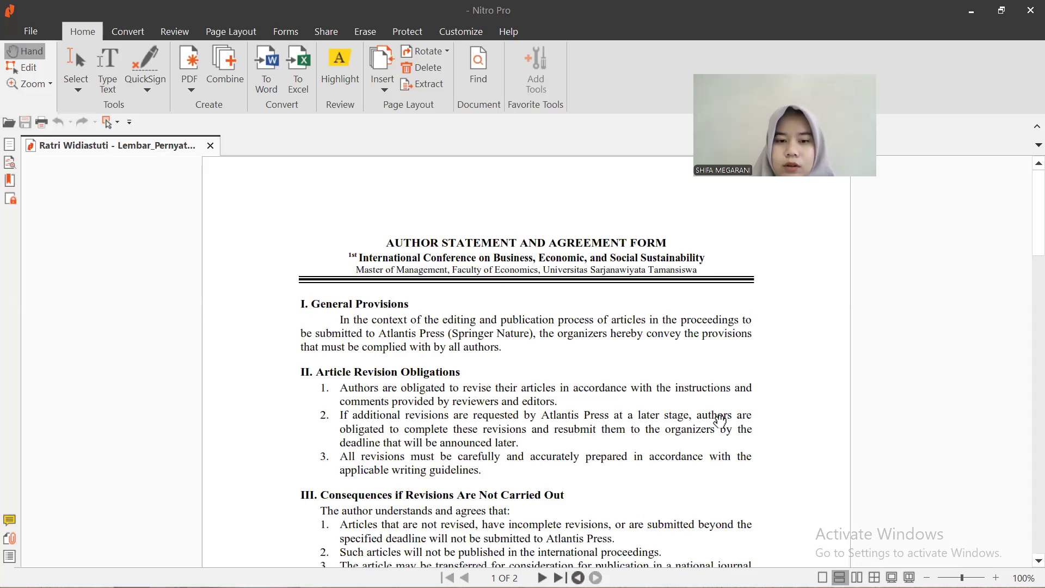
Scroll the PDF to the blank Signature line on page 2 and close the extra Acrobat window
scroll(719, 420, "down", 4)
scroll(719, 420, "down", 6)
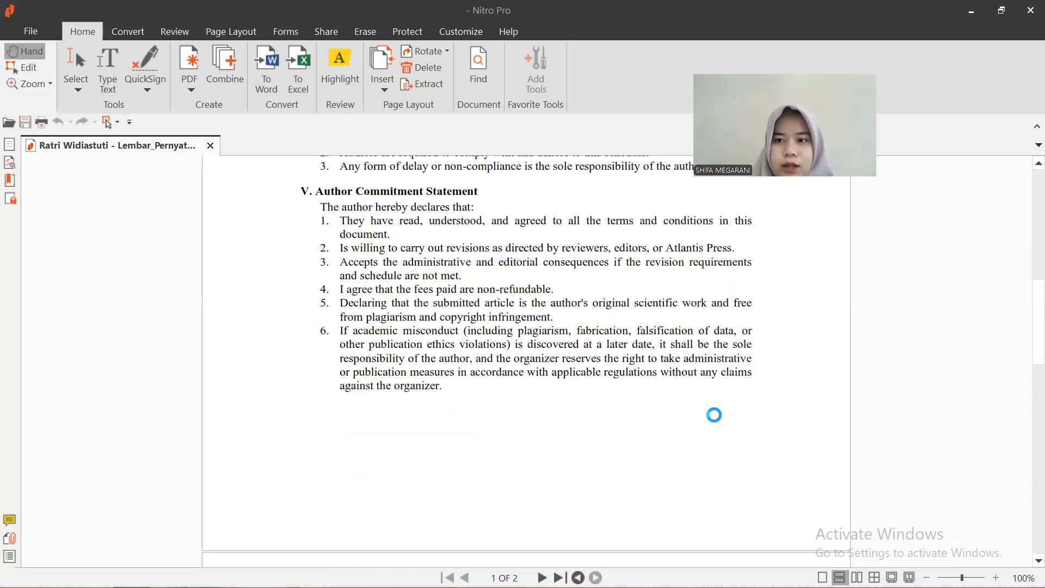
scroll(720, 421, "down", 6)
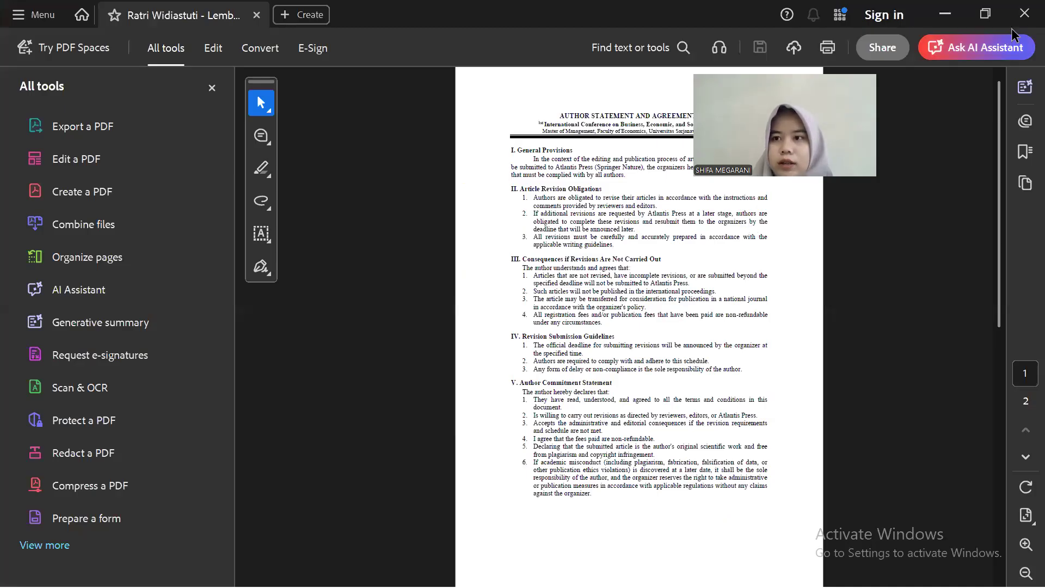
left_click(1023, 14)
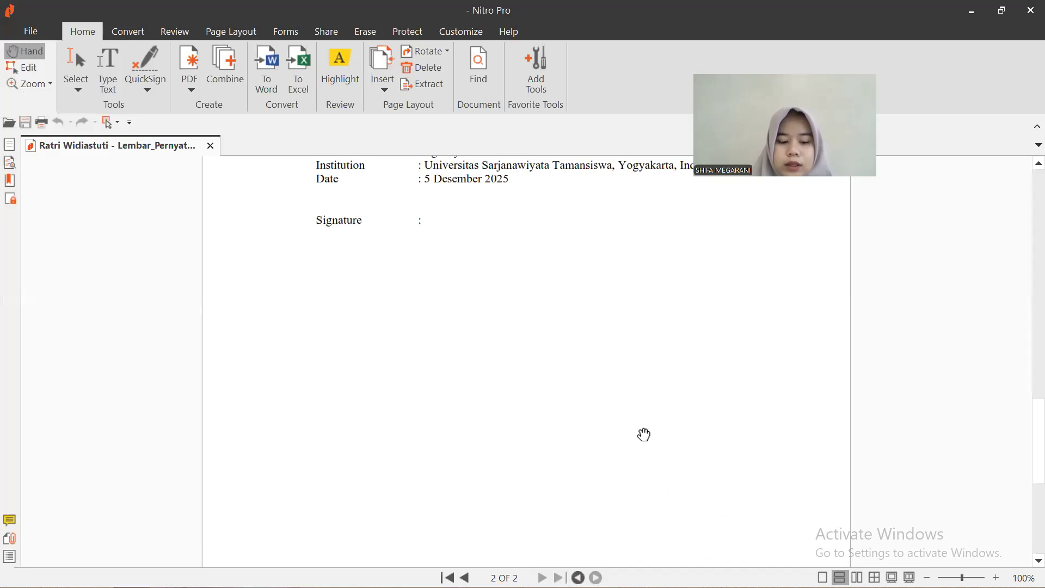
Switch to the 01 Contoh Atlantis folder and open the CamScanner 06-12-2025 11.57 PDF
key("super")
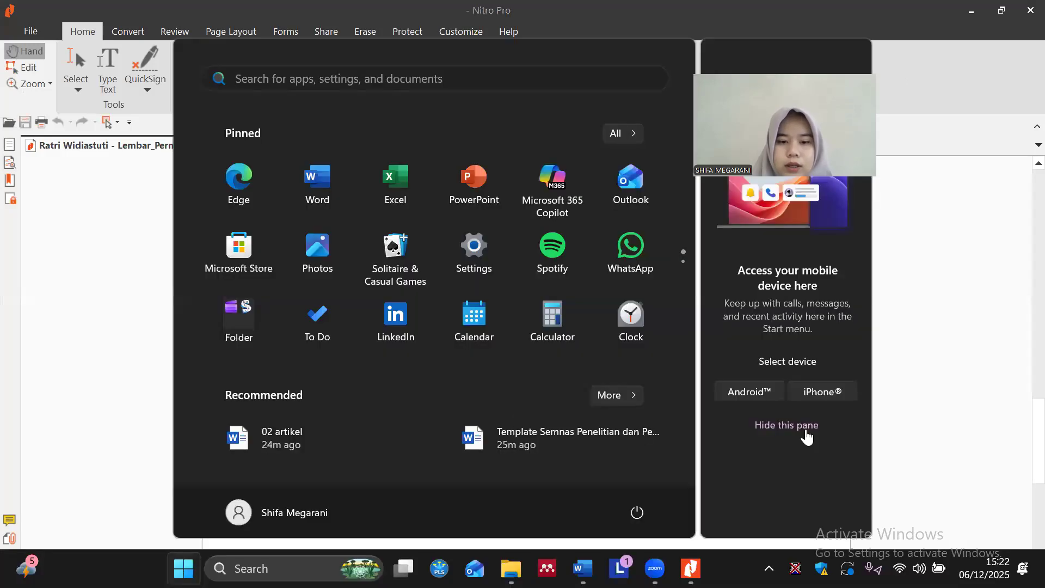
mouse_move(510, 568)
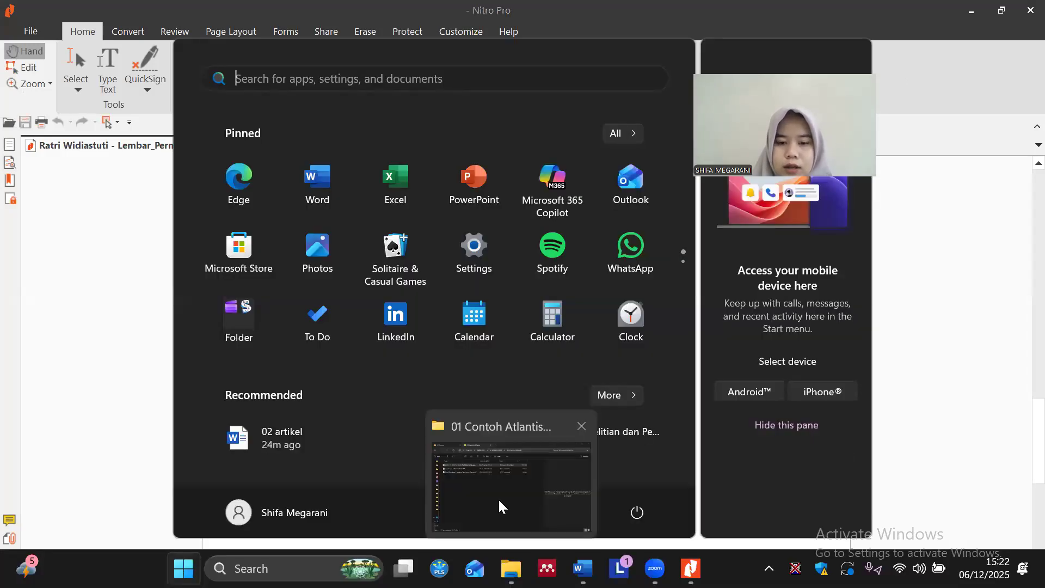
left_click(498, 495)
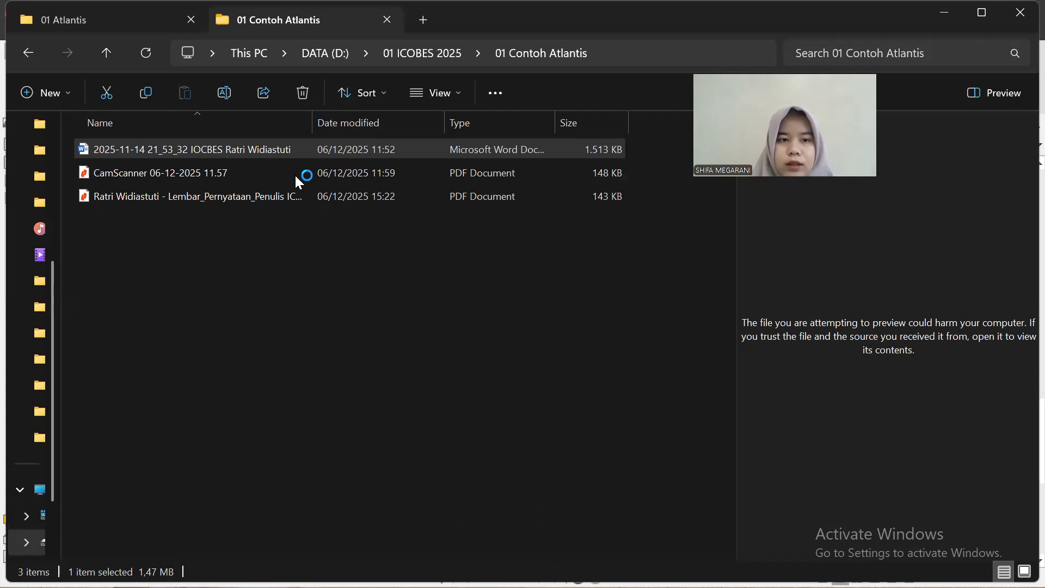
double_click(296, 175)
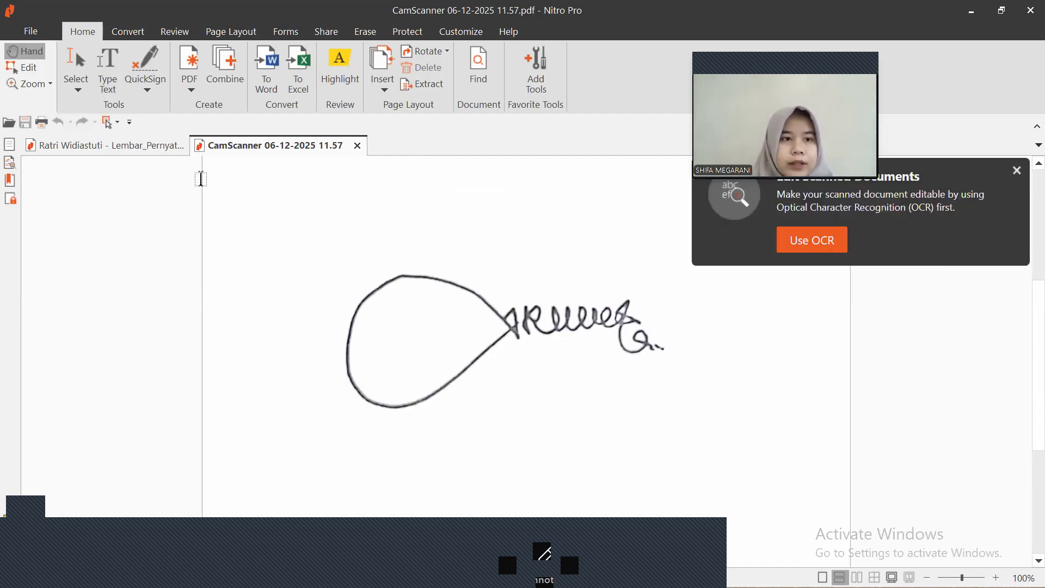
Switch to the Edit tool, dismiss the OCR and editing notices, and select the signature image
left_click(25, 74)
left_click(476, 339)
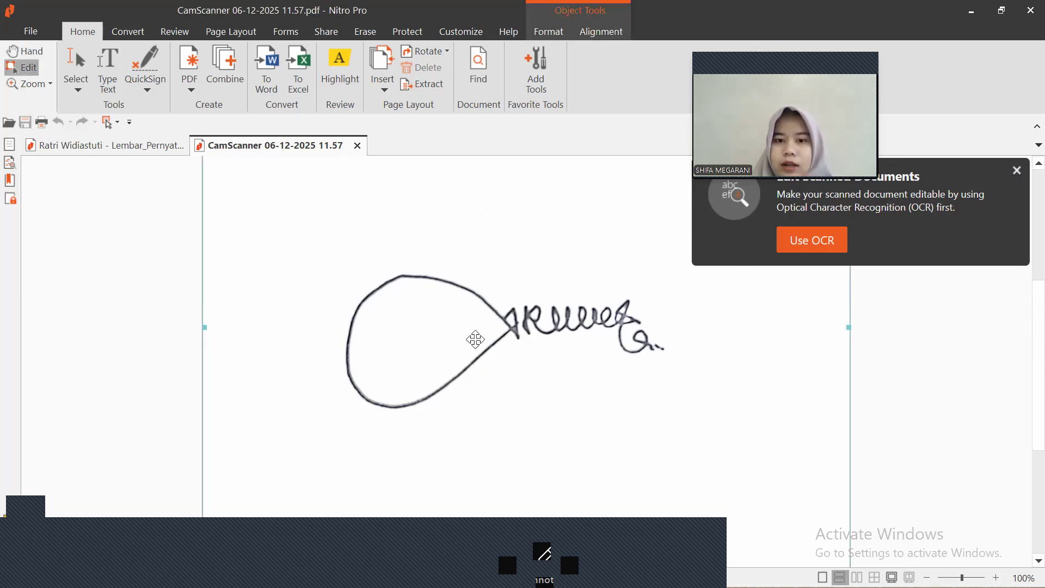
left_click(819, 247)
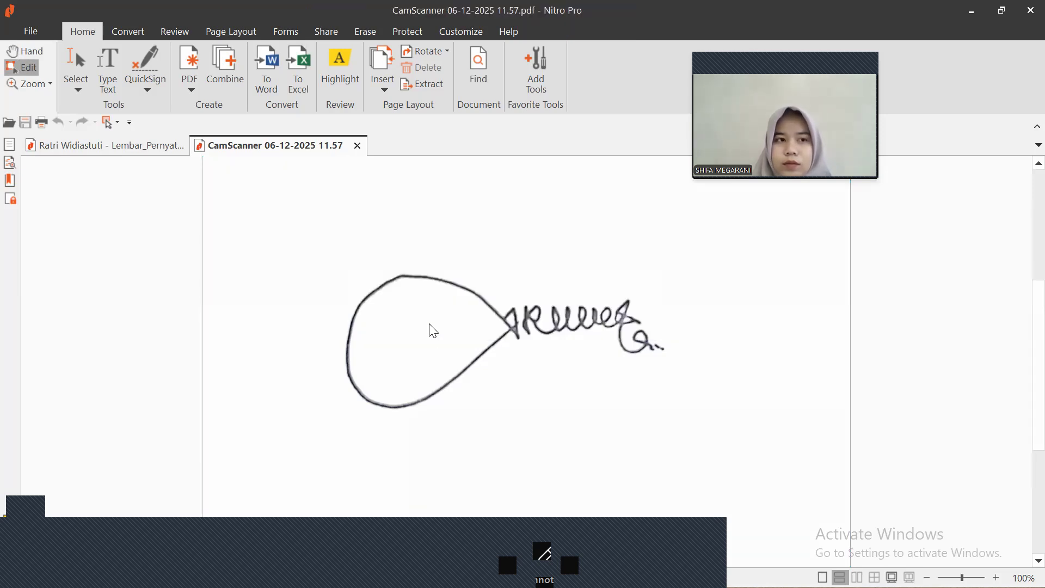
left_click(795, 241)
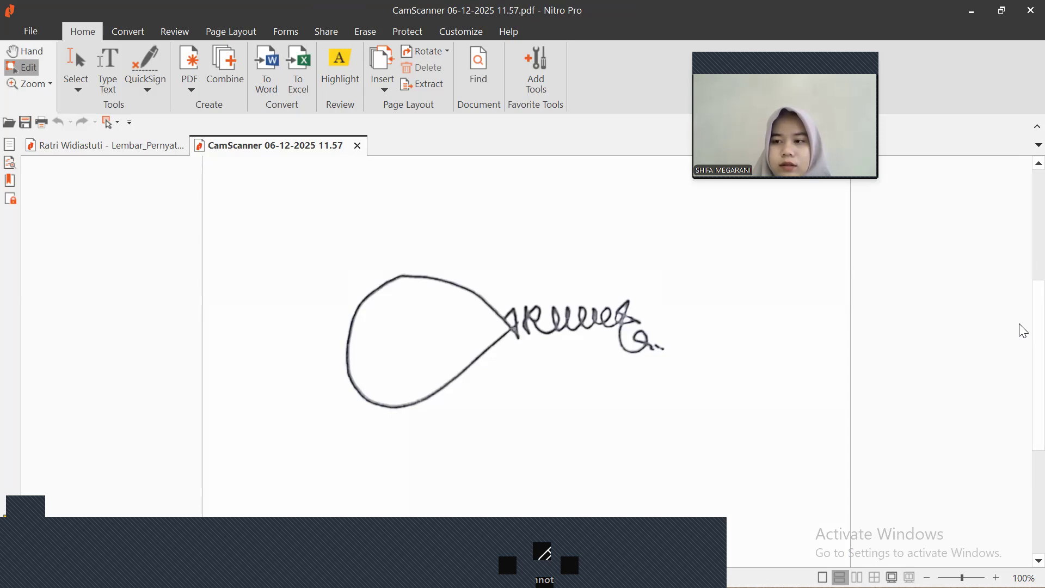
scroll(570, 355, "down", 2)
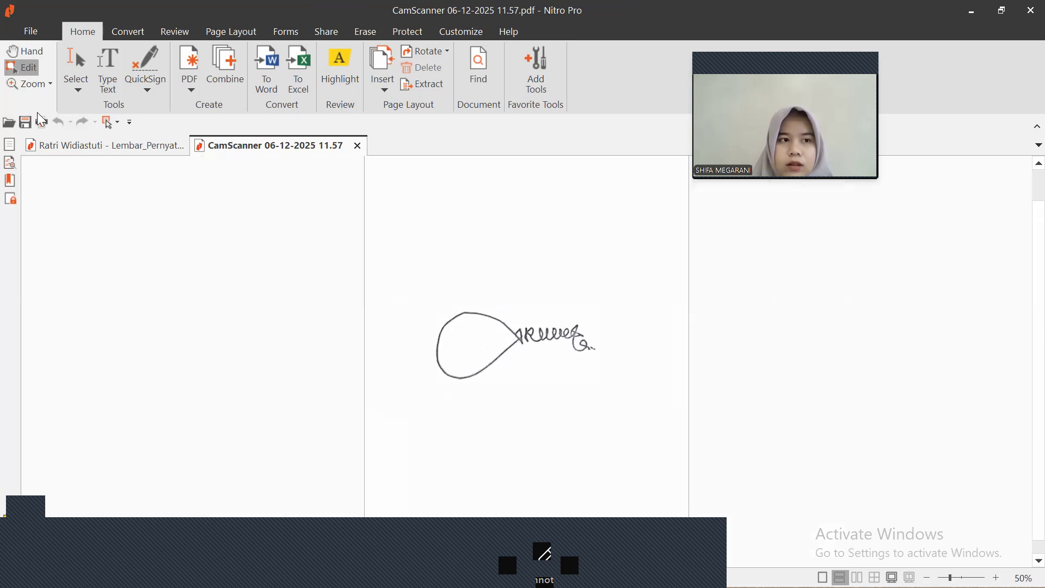
left_click(81, 67)
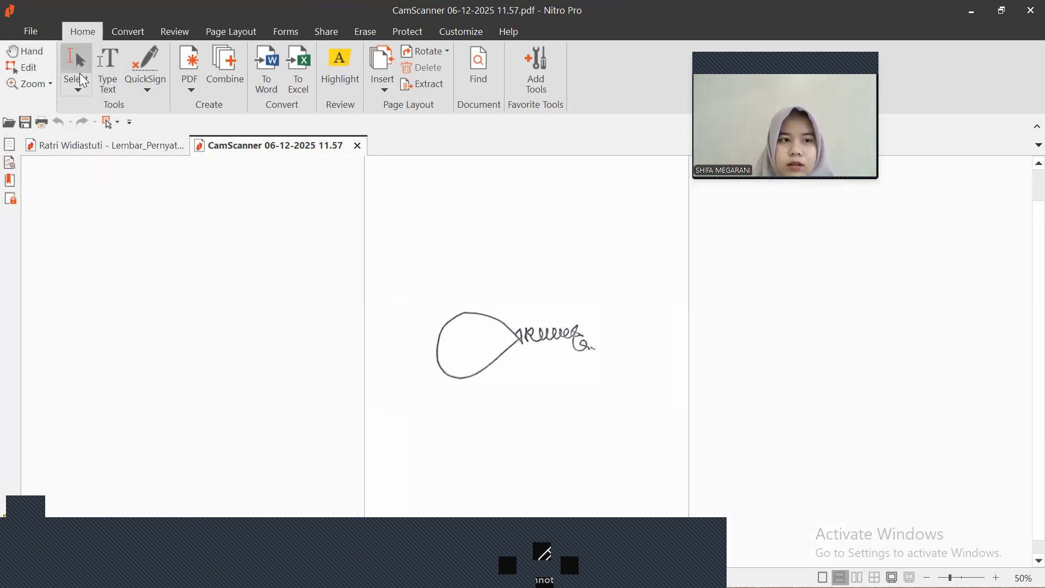
left_click(479, 332)
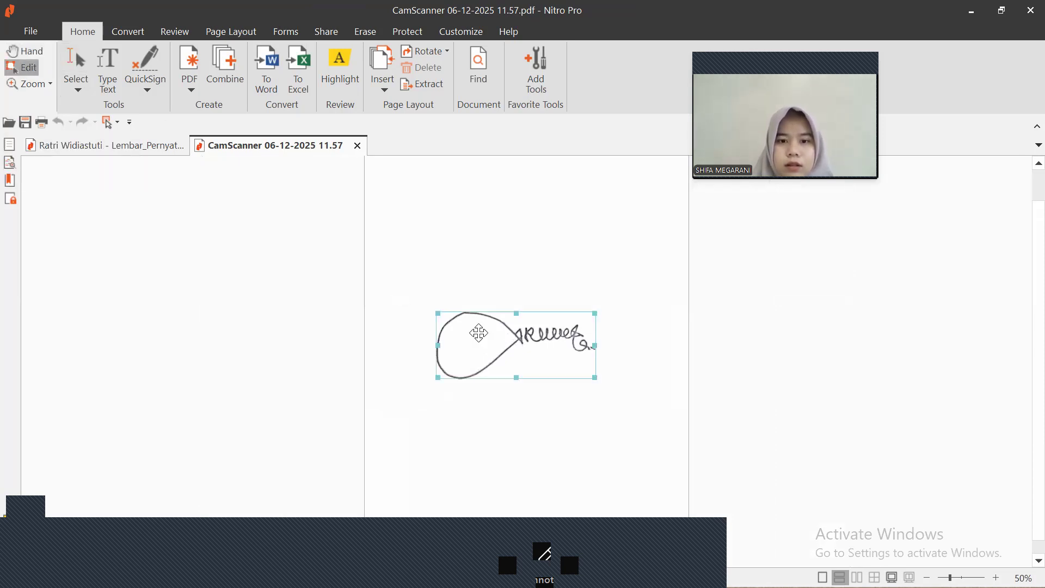
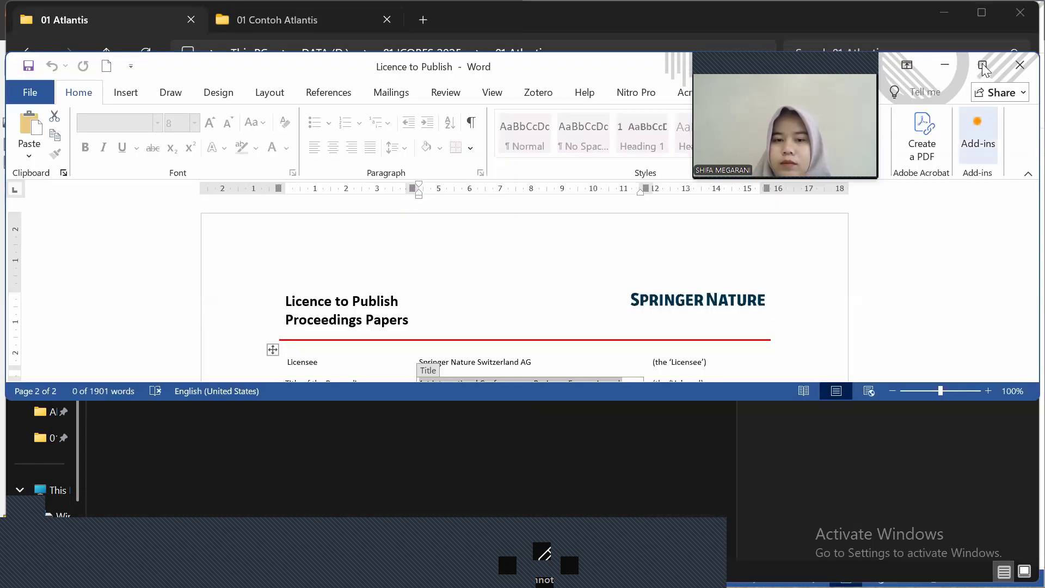
Maximize the Licence to Publish window and scroll over the form's header fields
left_click(983, 66)
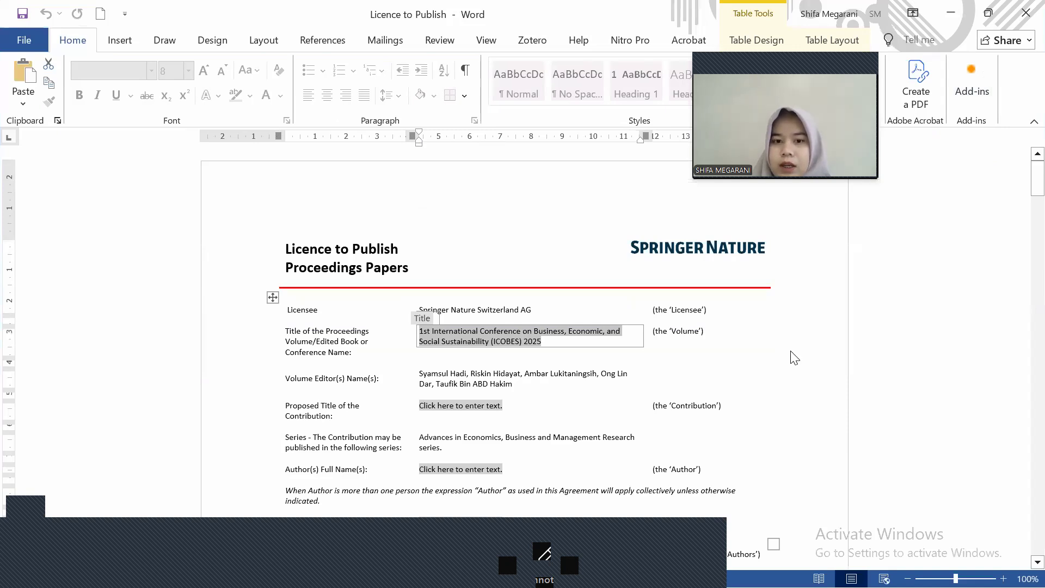
key("Tab")
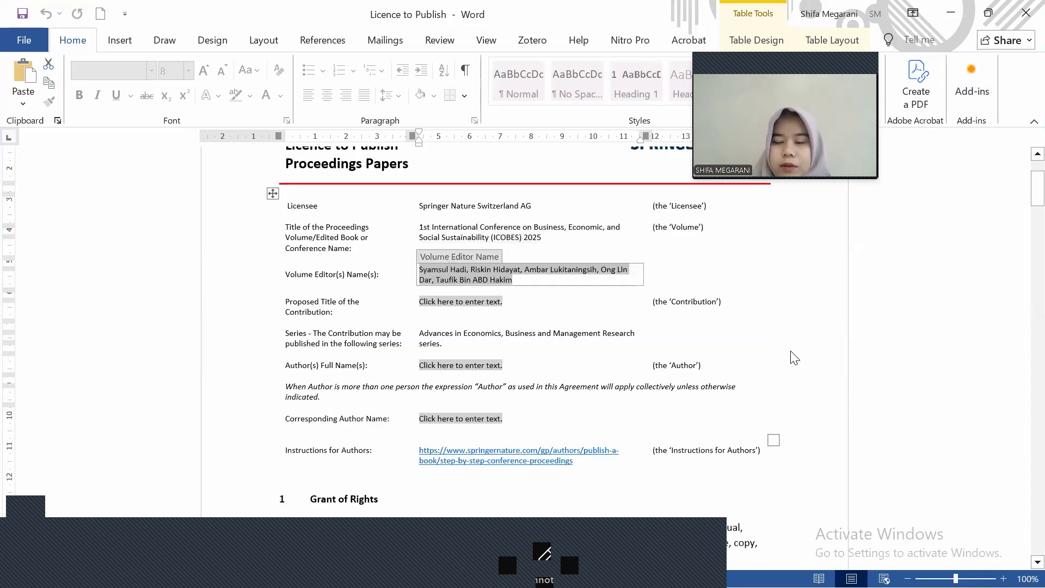
scroll(794, 357, "down", 1)
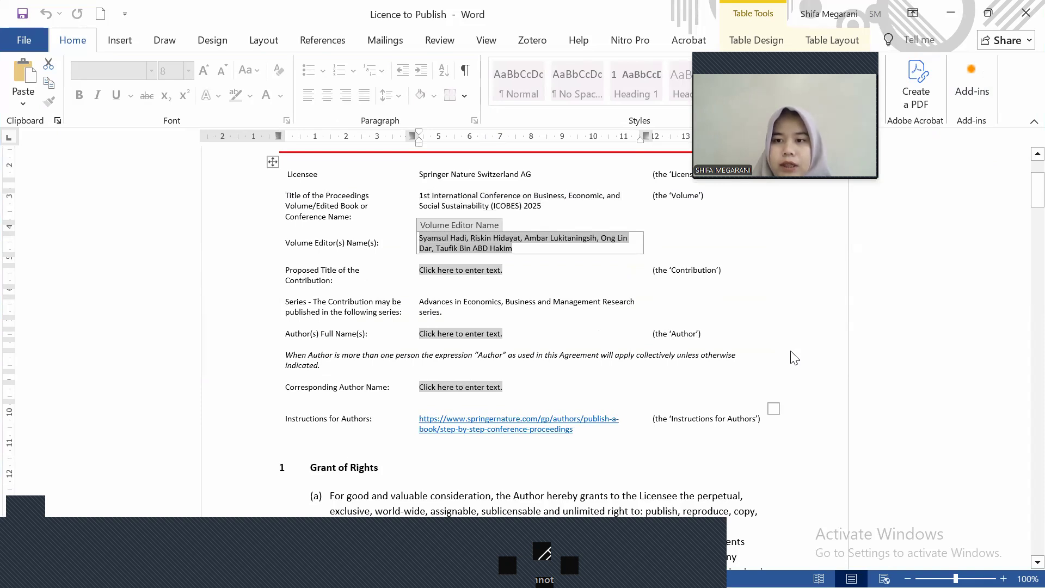
scroll(794, 357, "up", 1)
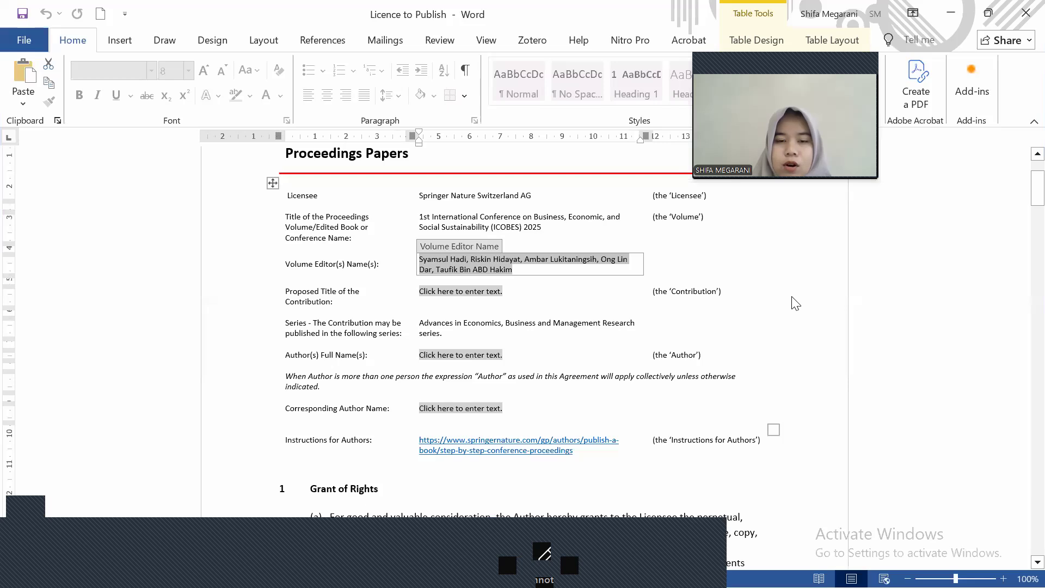
scroll(632, 275, "up", 1)
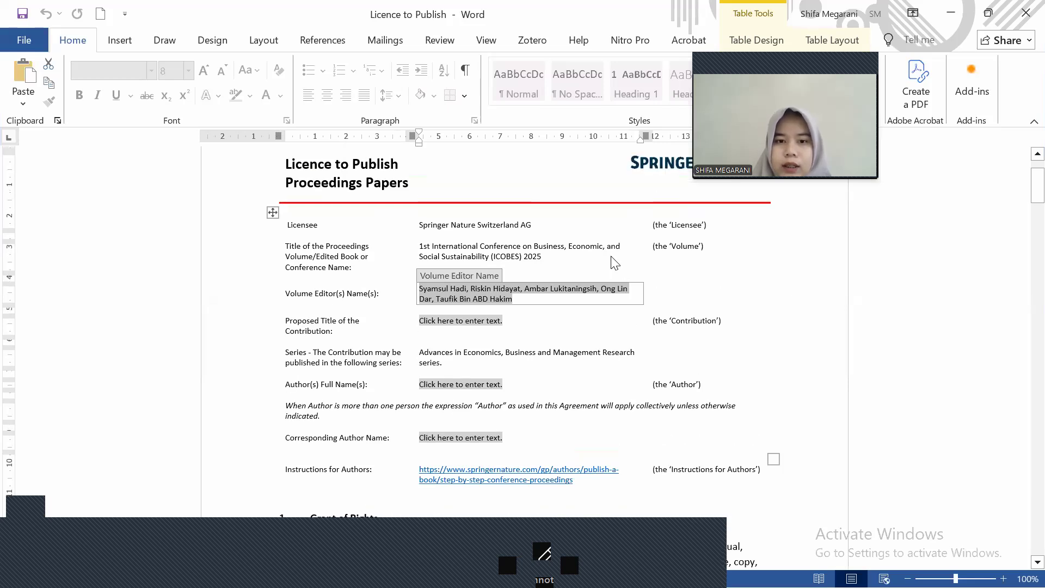
Select the ICOBES 2025 proceedings title, then step through the volume editor and contribution title fields
left_click(494, 260)
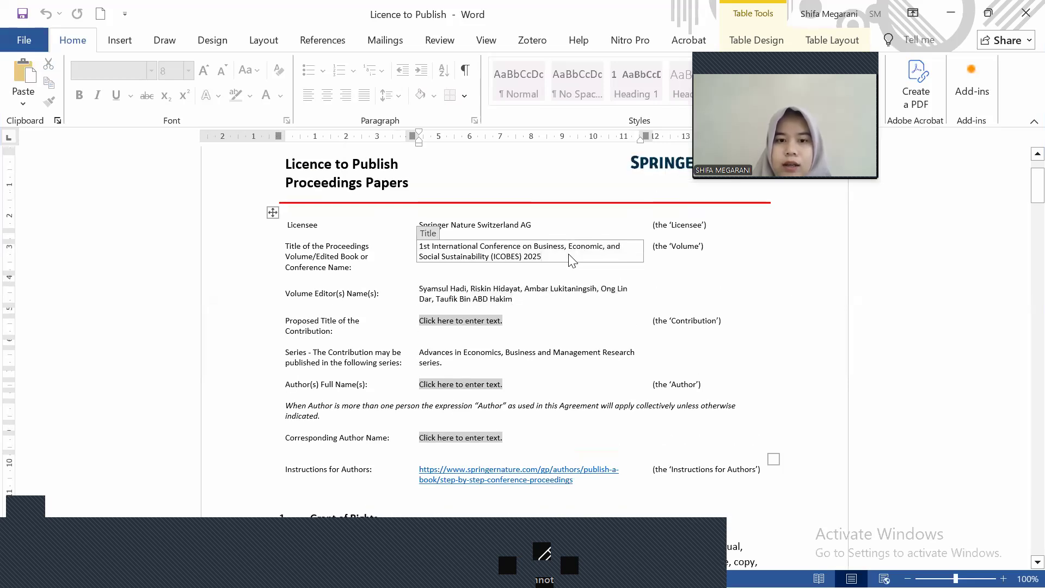
left_click(493, 261)
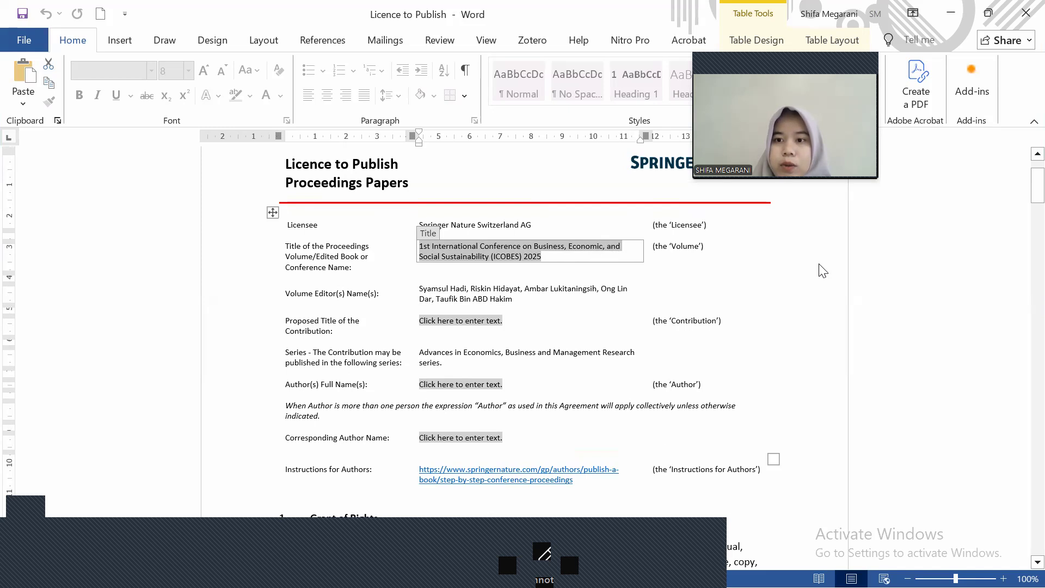
key("Tab")
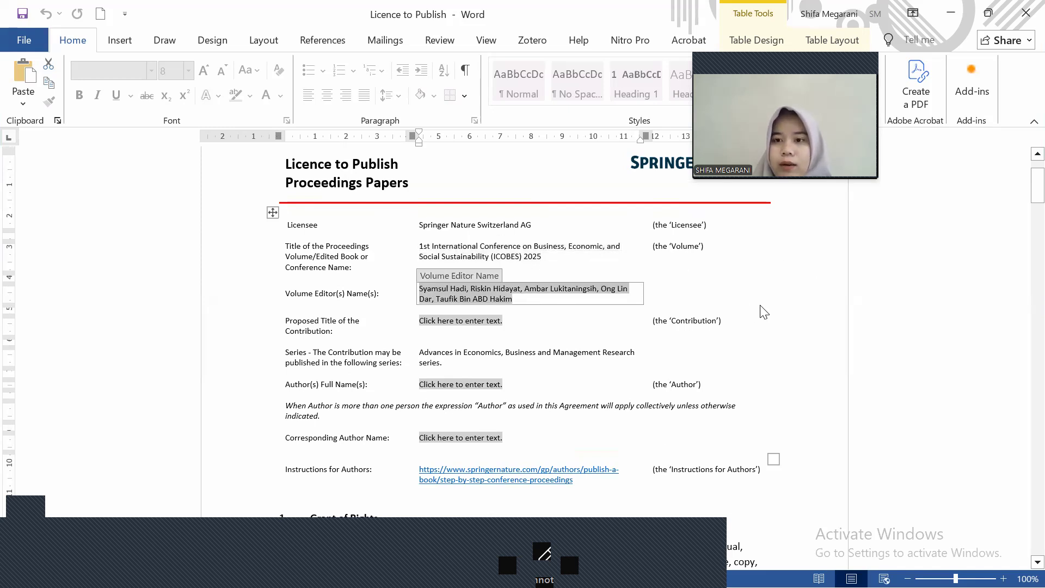
key("Tab")
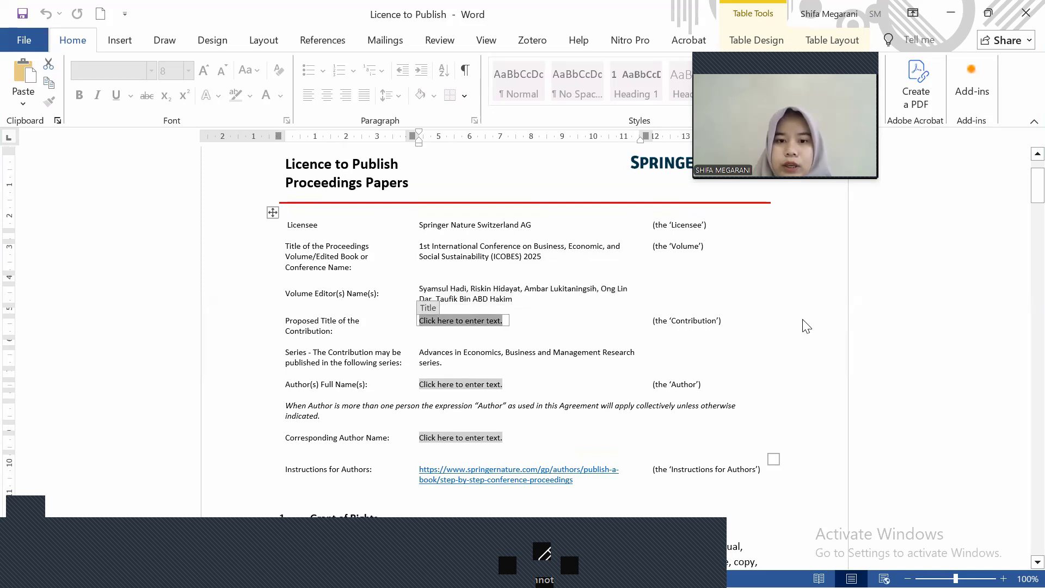
scroll(807, 327, "down", 3)
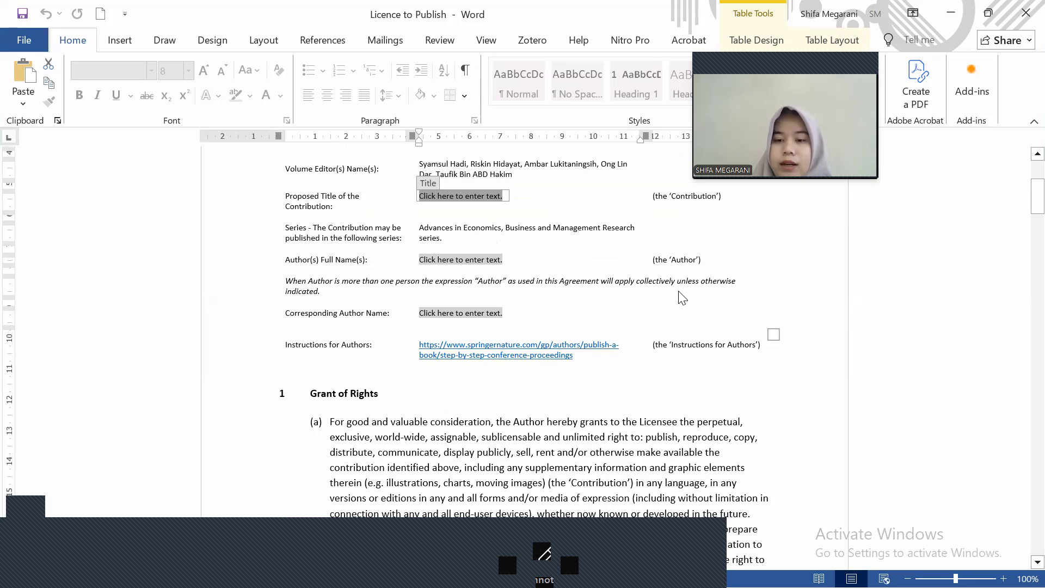
scroll(716, 396, "down", 15)
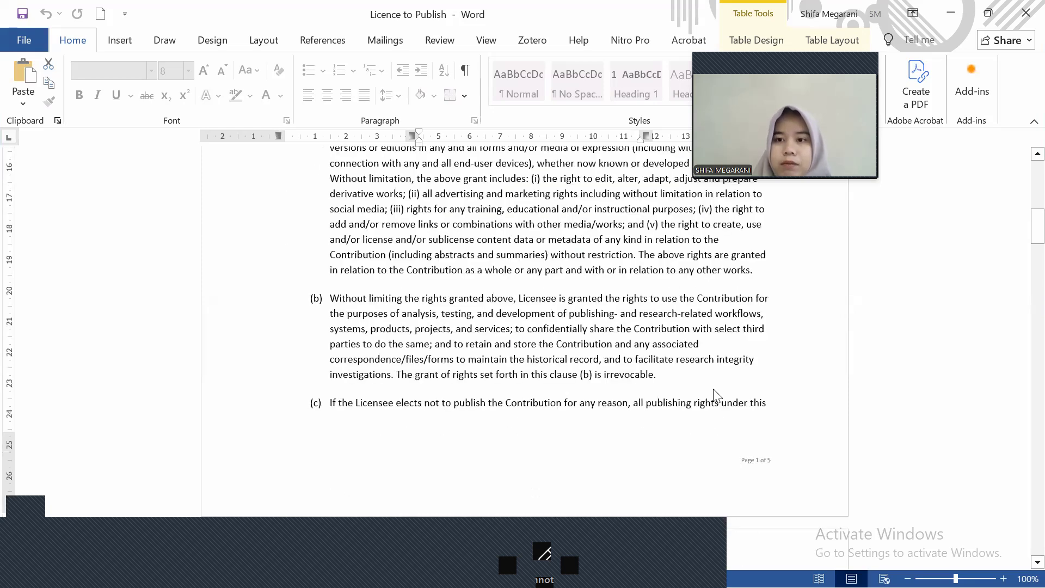
scroll(717, 396, "down", 2)
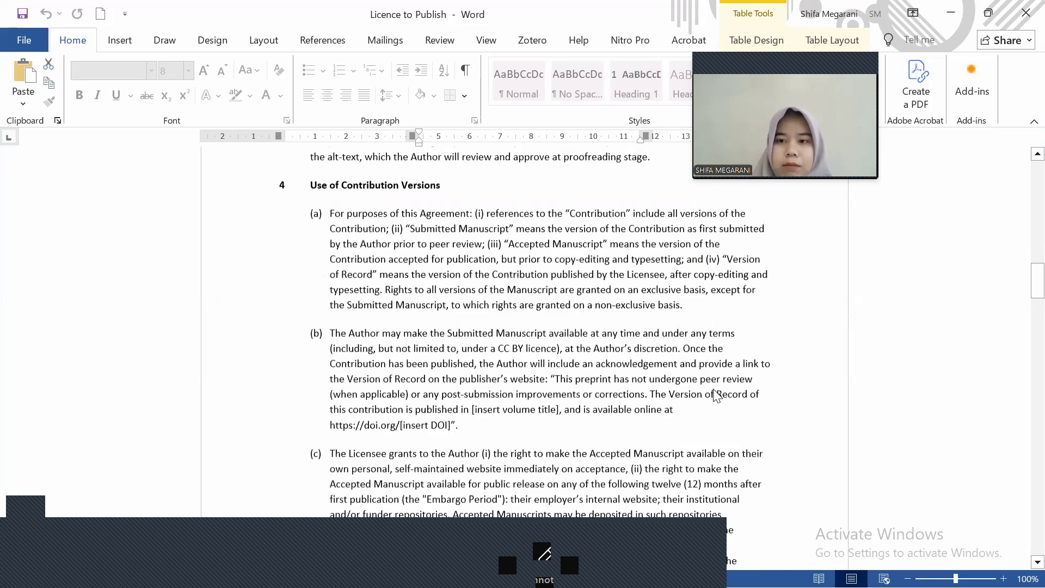
scroll(717, 395, "down", 8)
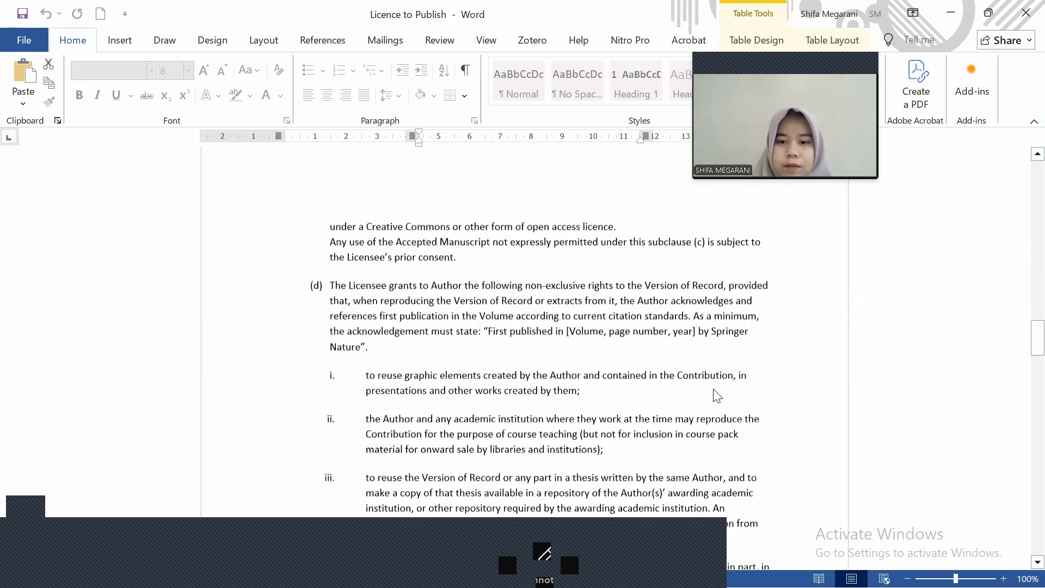
scroll(716, 396, "down", 10)
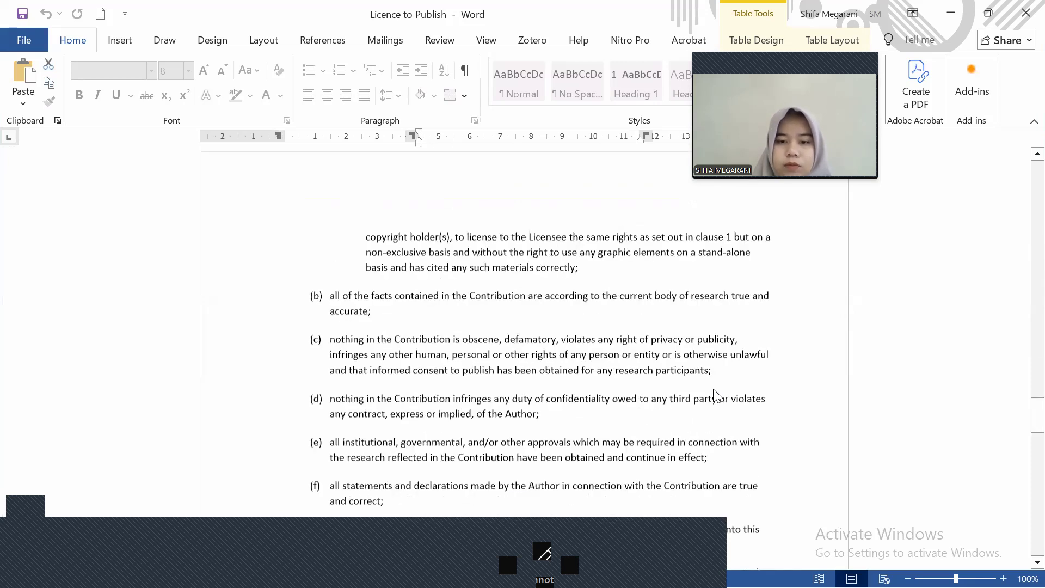
scroll(717, 395, "down", 15)
scroll(717, 396, "down", 9)
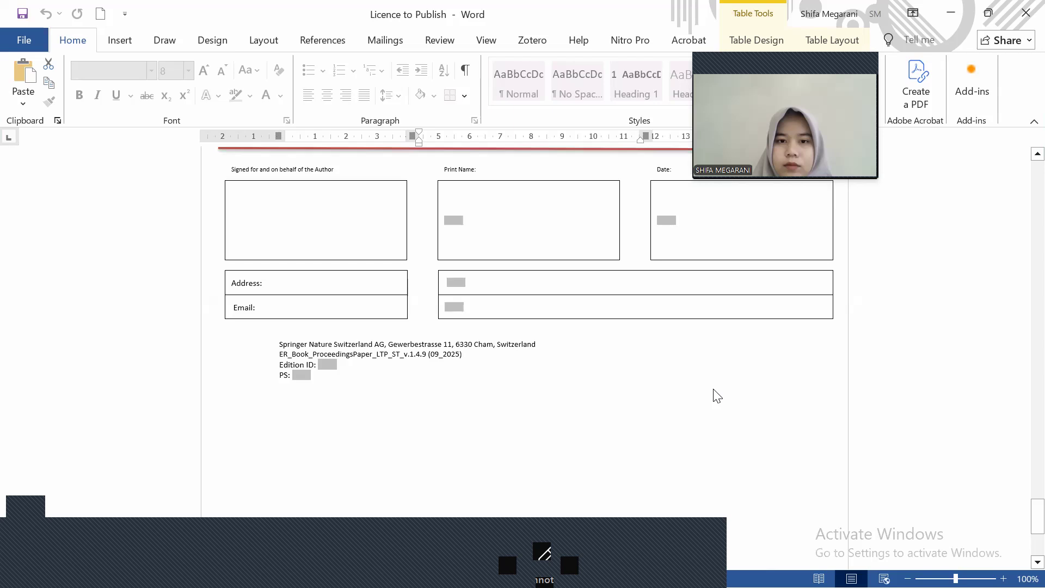
scroll(716, 395, "up", 1)
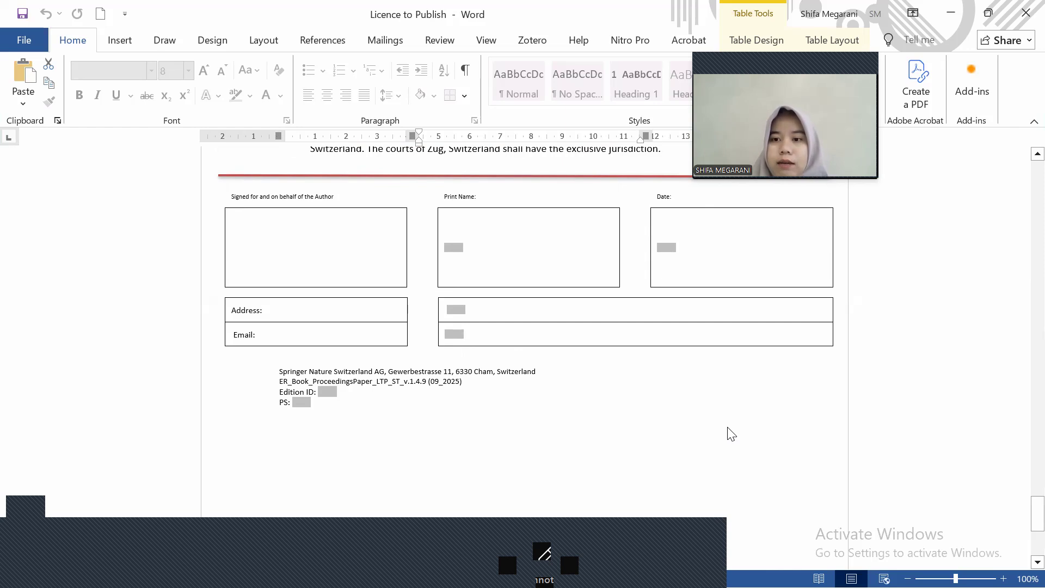
scroll(731, 433, "up", 6)
scroll(731, 434, "up", 15)
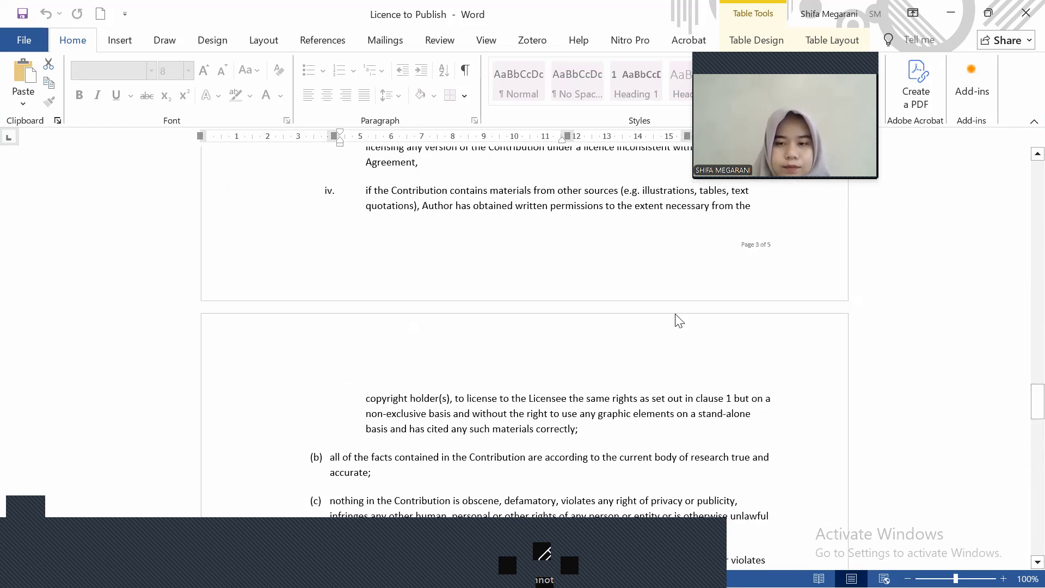
Open the completed Springer Nature licence example, scroll to its signature block, then minimize it
left_click(951, 14)
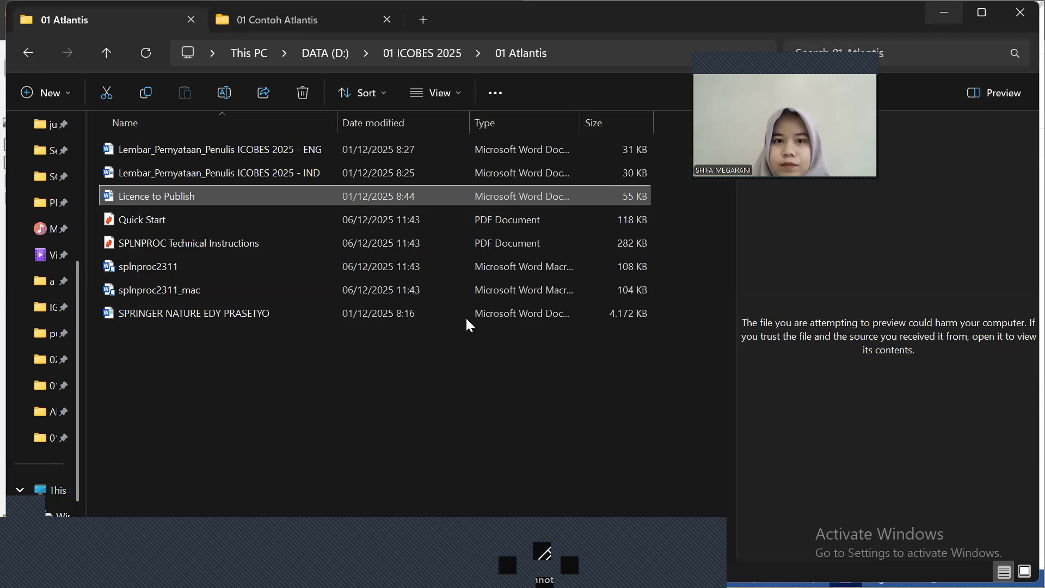
double_click(315, 310)
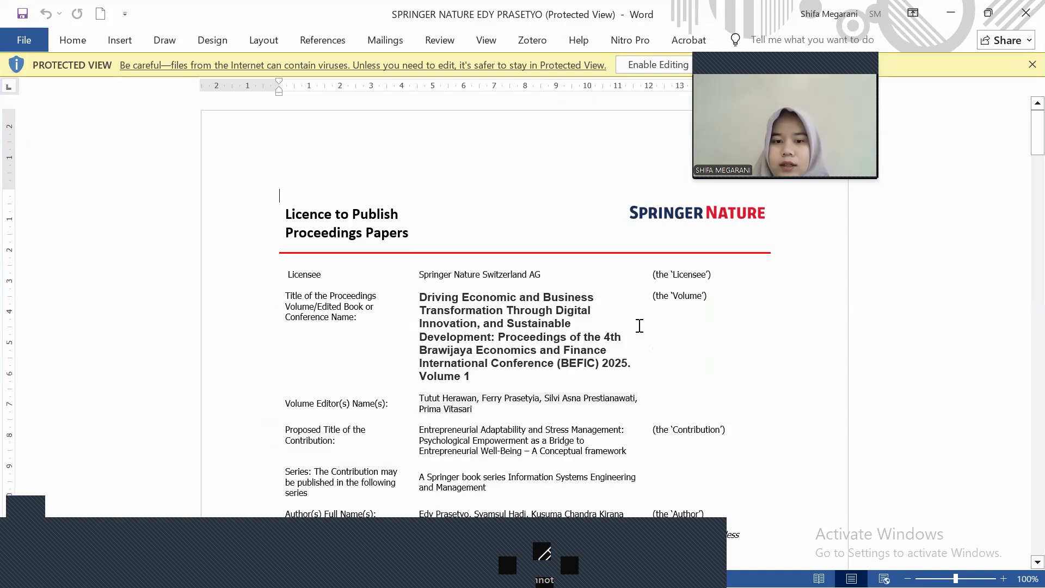
scroll(640, 326, "down", 10)
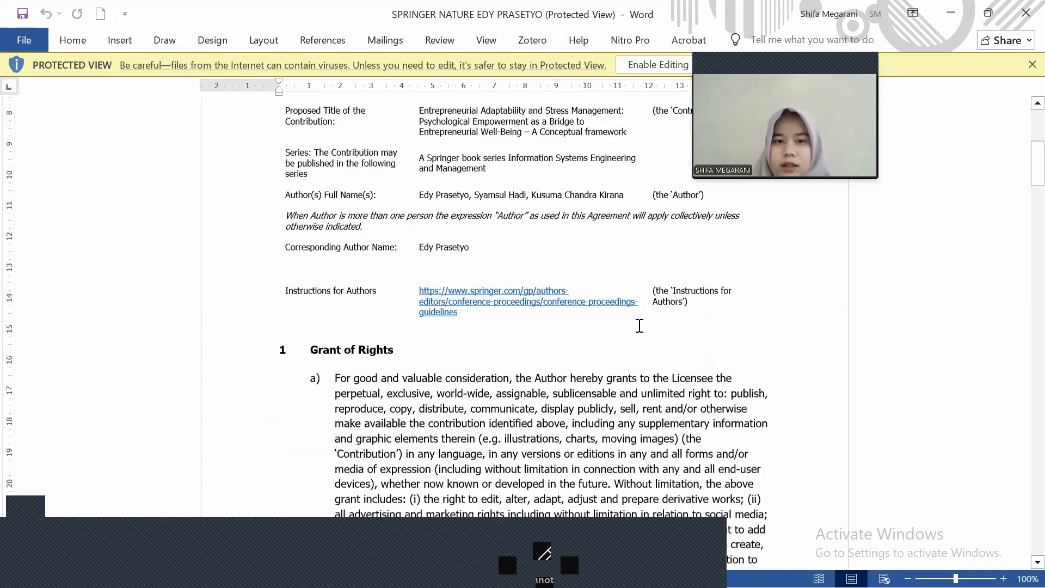
scroll(640, 326, "down", 1)
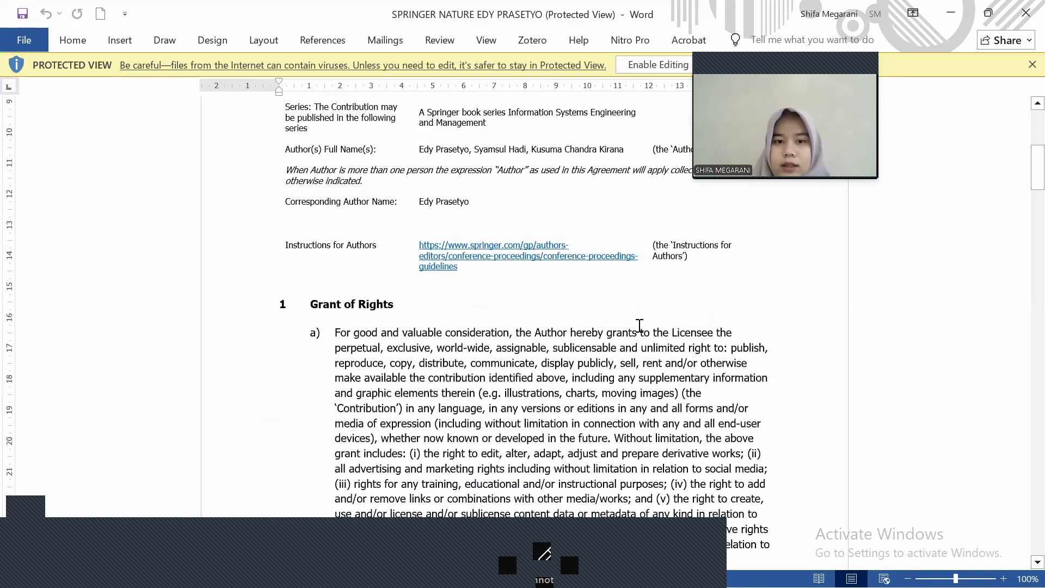
scroll(640, 326, "down", 10)
scroll(640, 332, "down", 15)
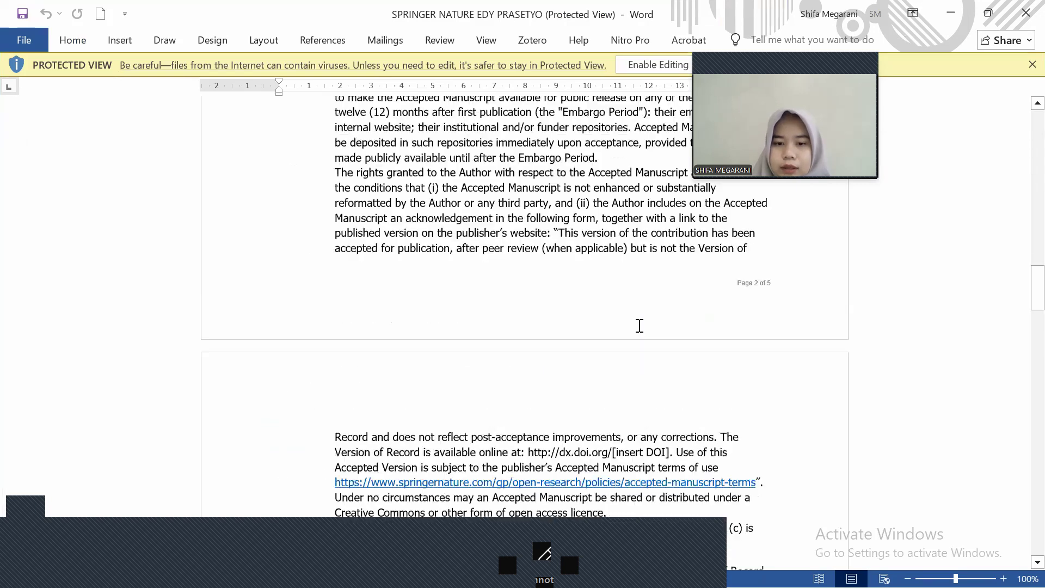
scroll(640, 325, "down", 8)
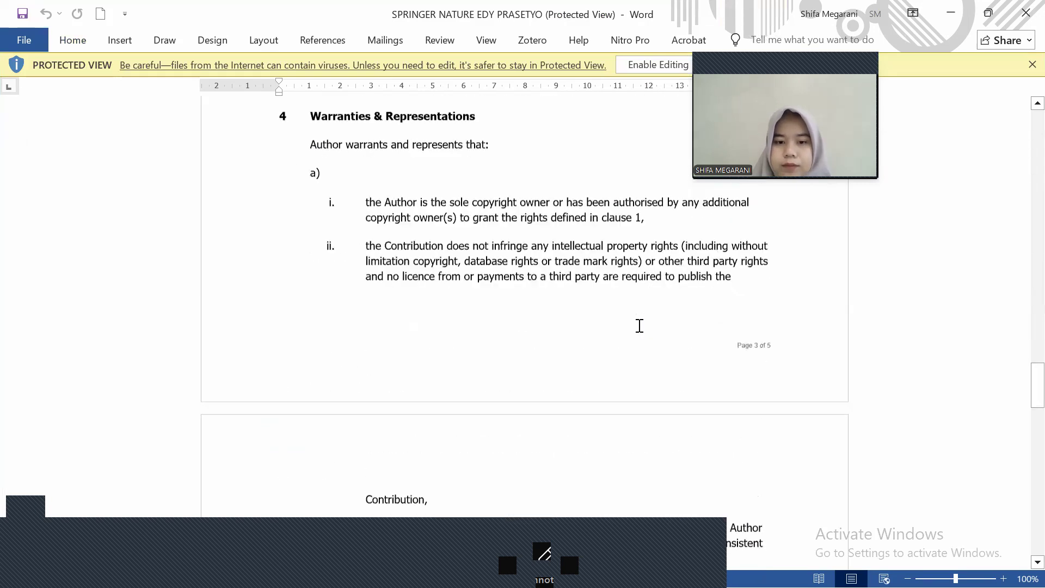
scroll(640, 325, "down", 14)
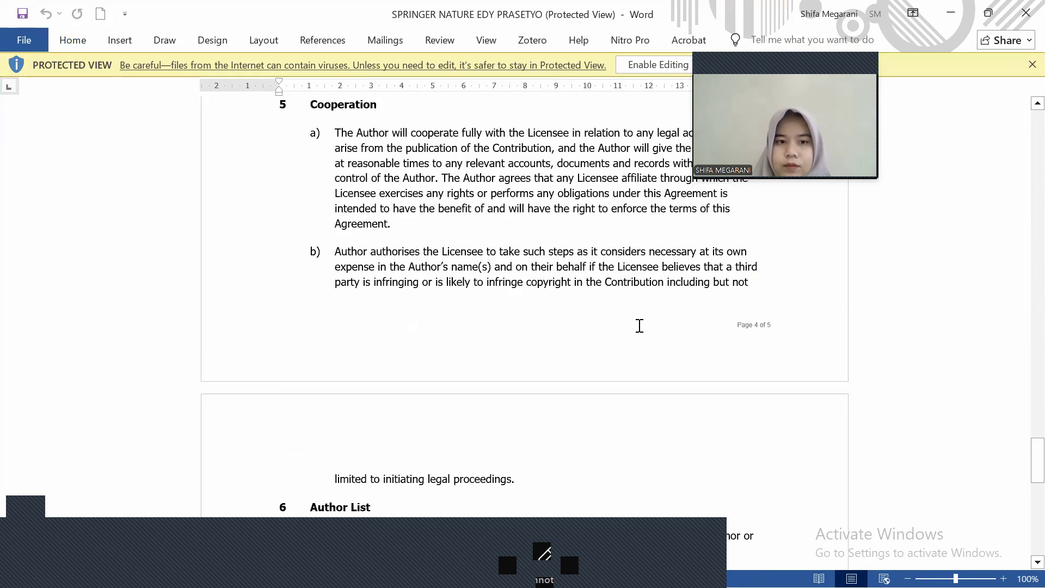
scroll(640, 325, "down", 9)
scroll(640, 326, "up", 1)
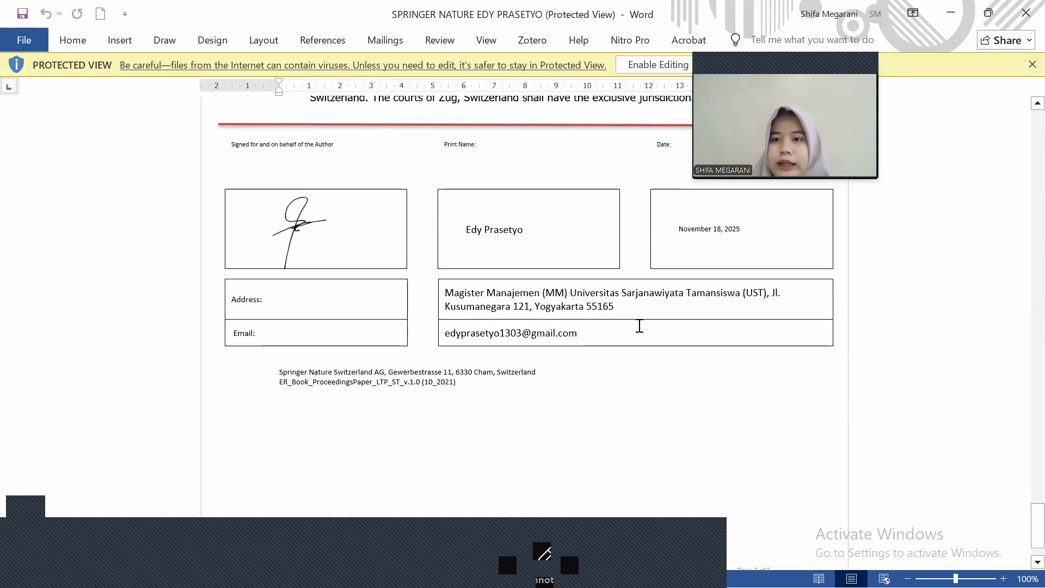
left_click(952, 16)
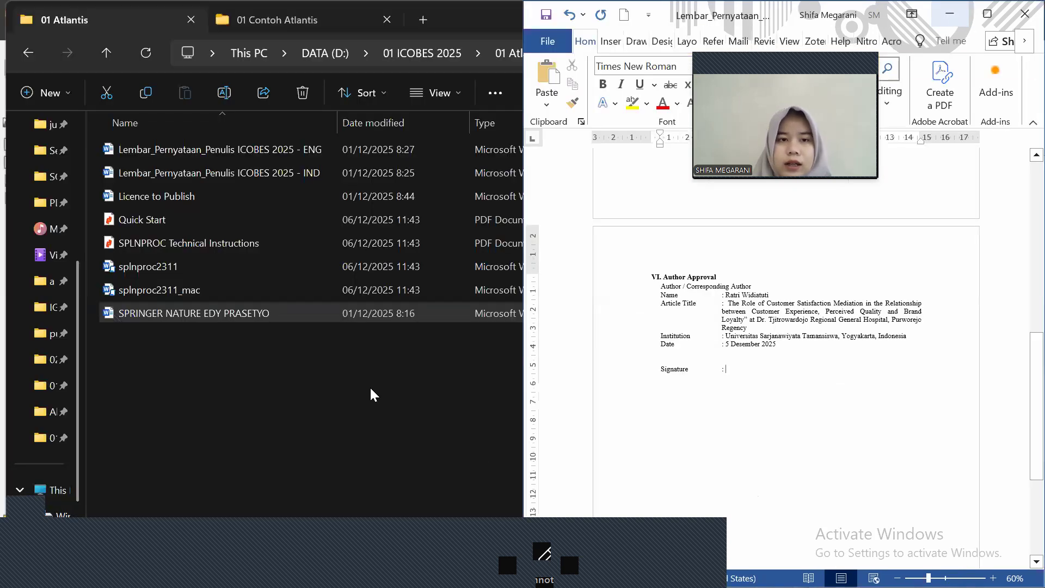
Select the IOCBES Word manuscript in the 01 Contoh Atlantis folder and activate the author approval document
left_click(303, 12)
left_click(256, 192, "shift")
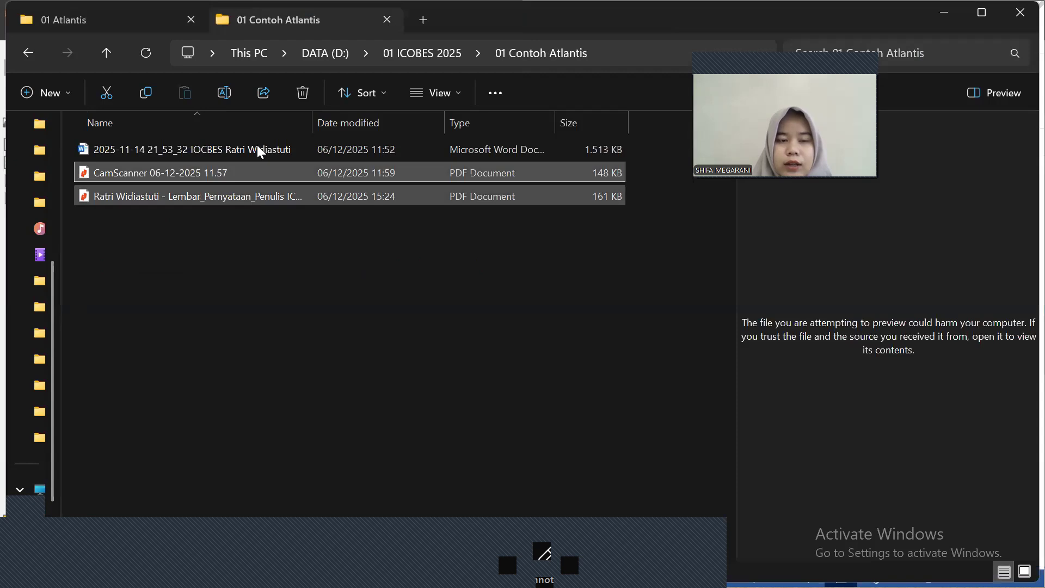
left_click(258, 146, "shift")
left_click(258, 148)
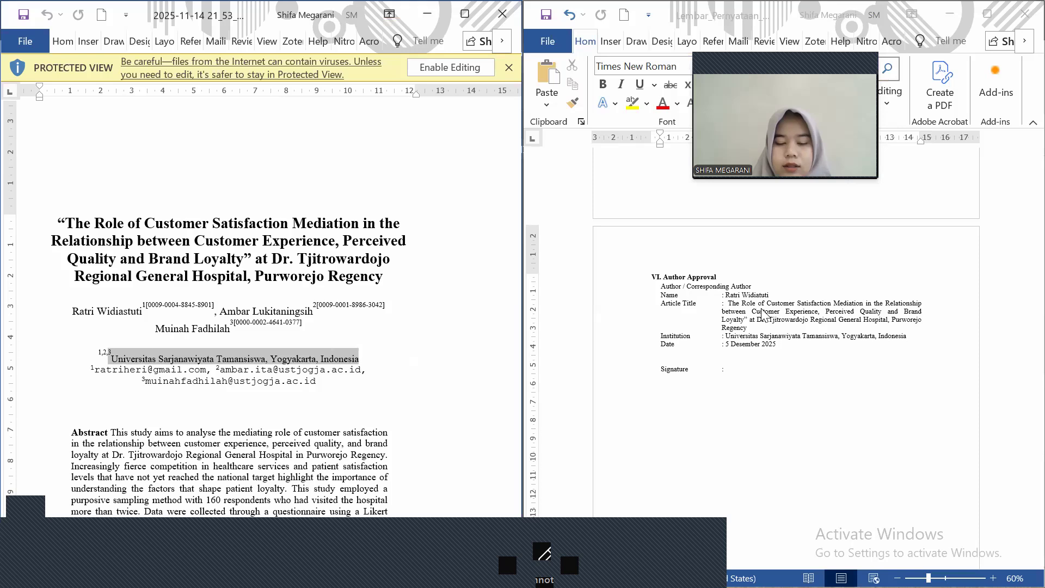
key("super")
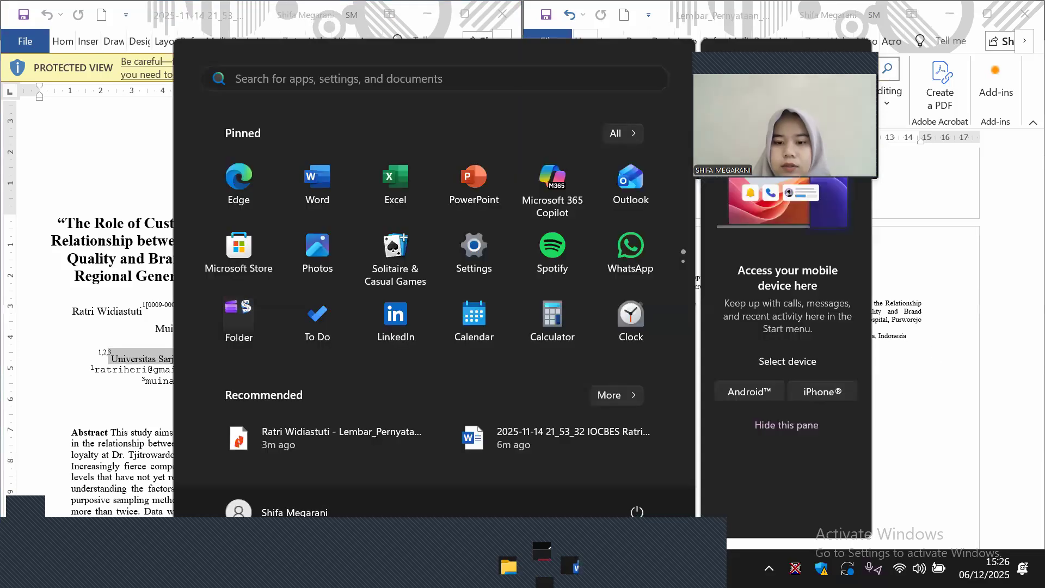
key("Escape")
left_click(688, 370)
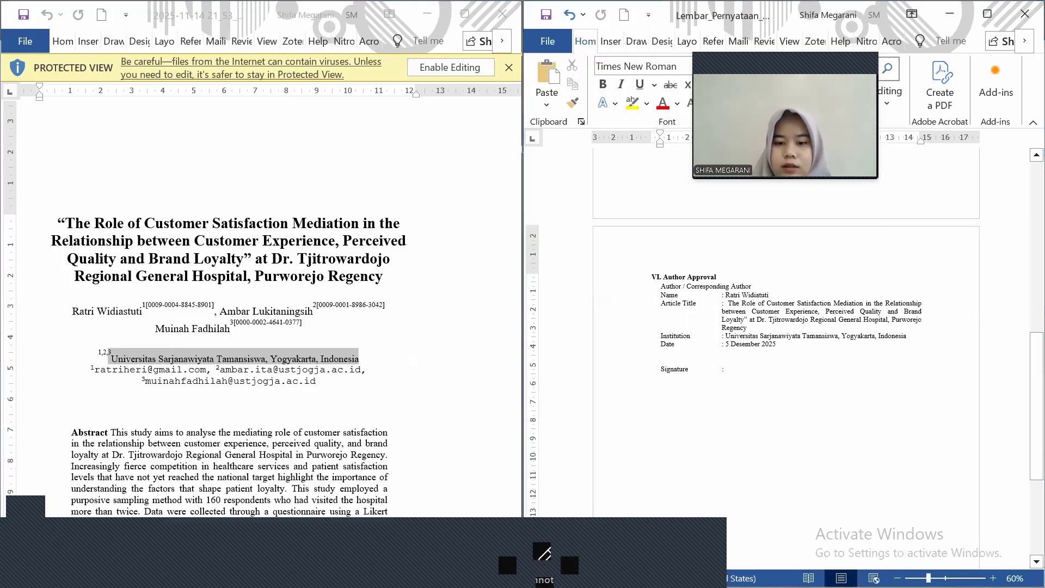
Bring the Licence to Publish document forward, restore its window and snap it right
key("super")
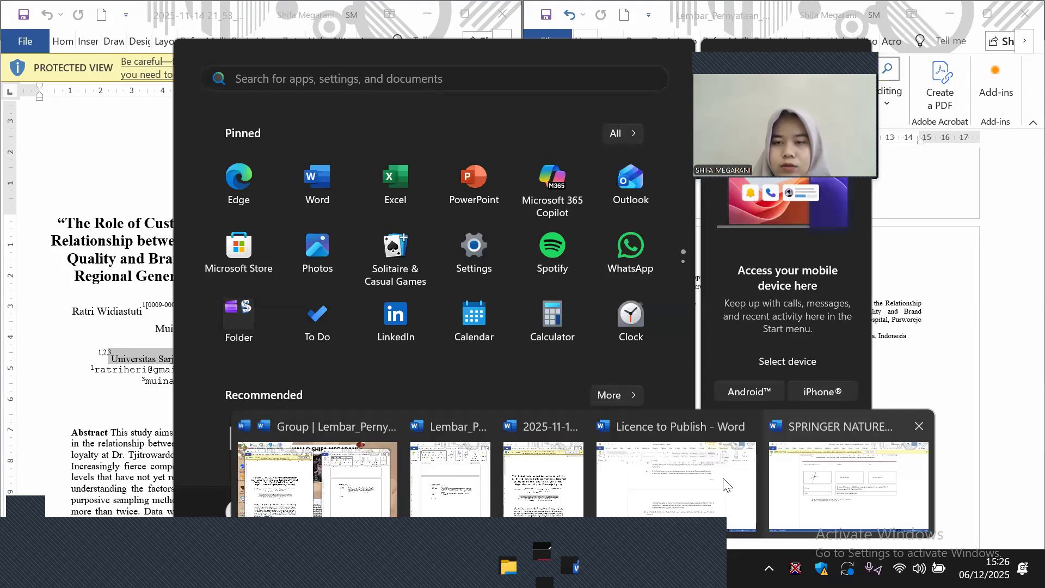
left_click(725, 480)
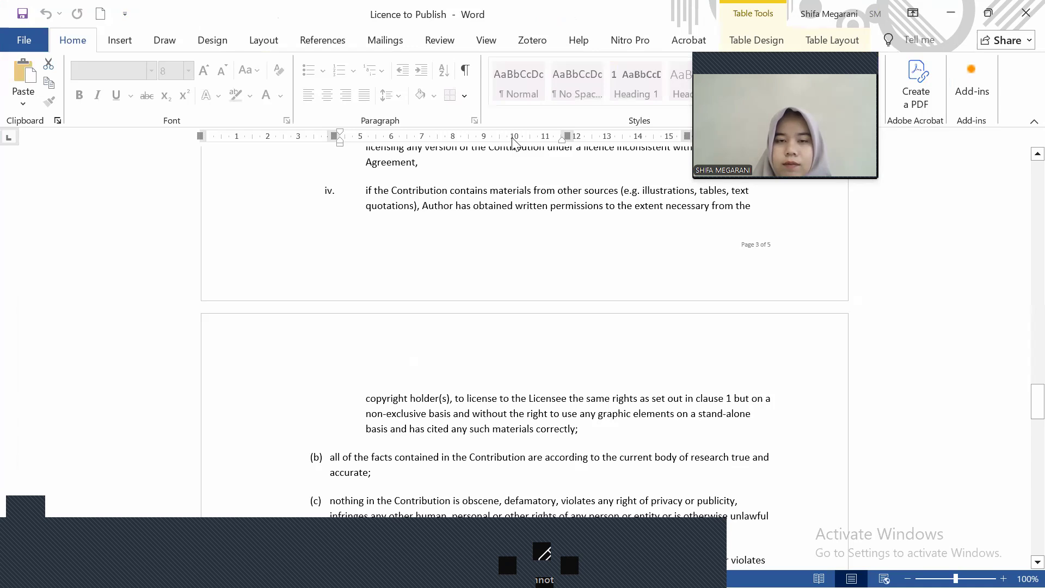
key("super+Down")
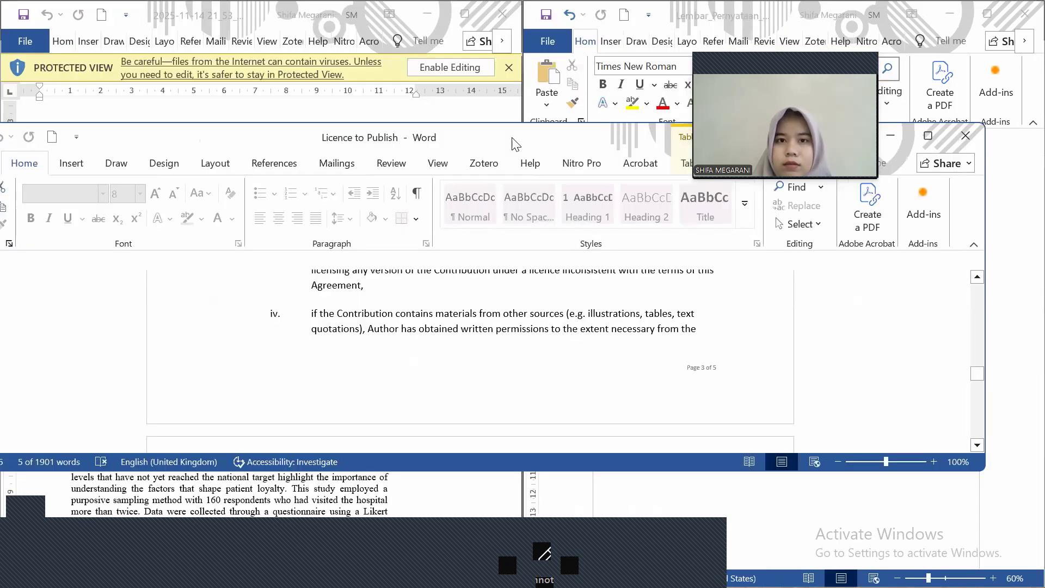
left_click_drag(428, 146, 413, 147)
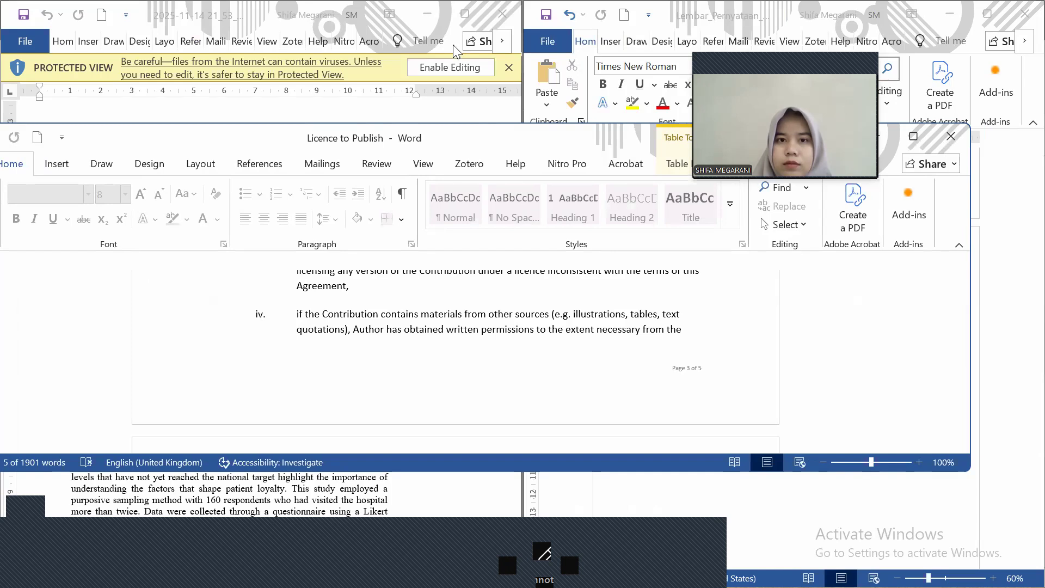
key("super+Right")
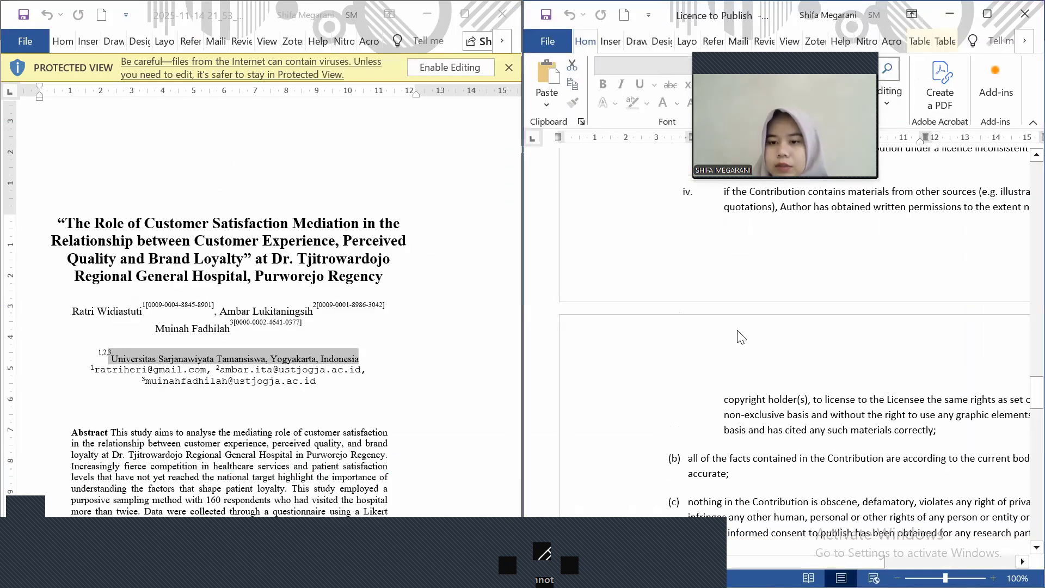
Replace the proposed title placeholder with the paper title pasted from clipboard history
scroll(765, 372, "down", 5, "ctrl")
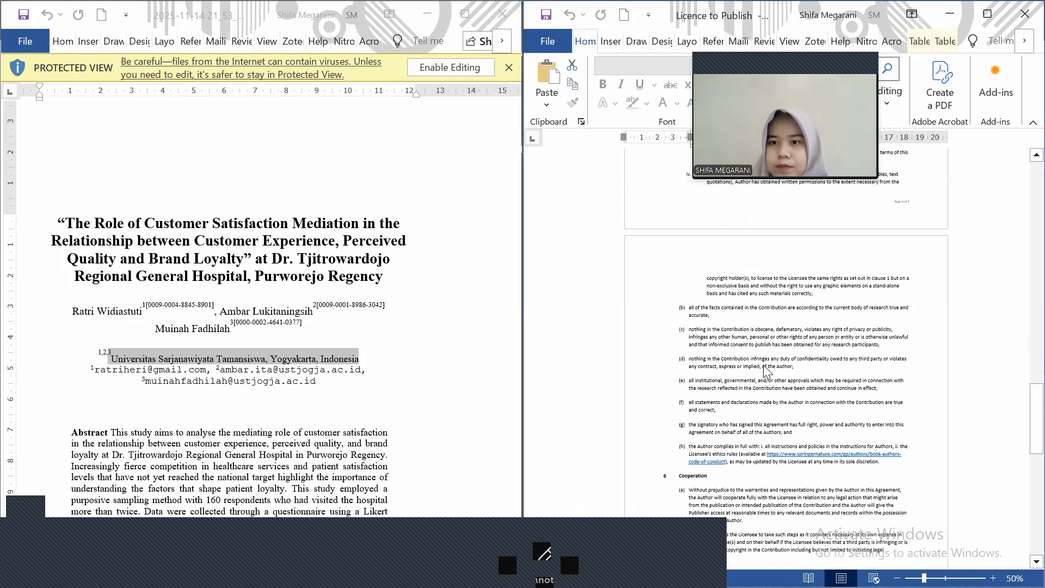
scroll(765, 372, "up", 5)
scroll(765, 372, "up", 5)
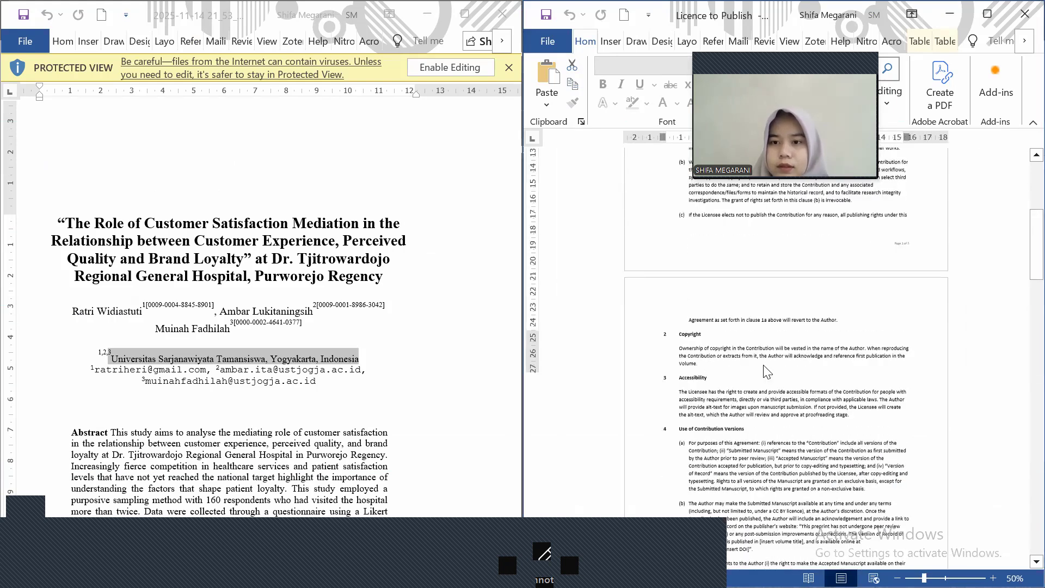
scroll(767, 372, "up", 10)
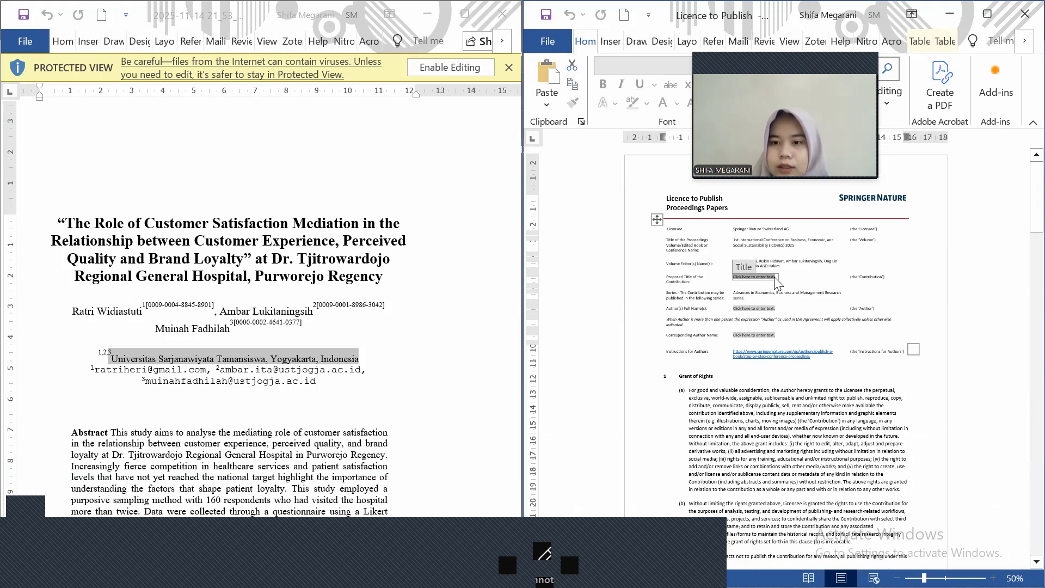
scroll(774, 277, "up", 4)
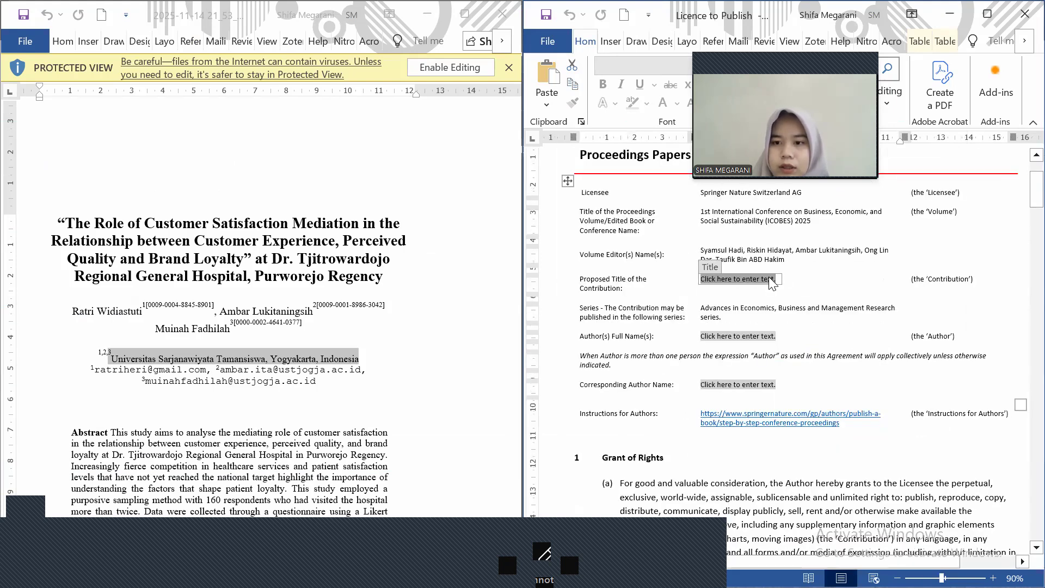
key("Down")
key("Up")
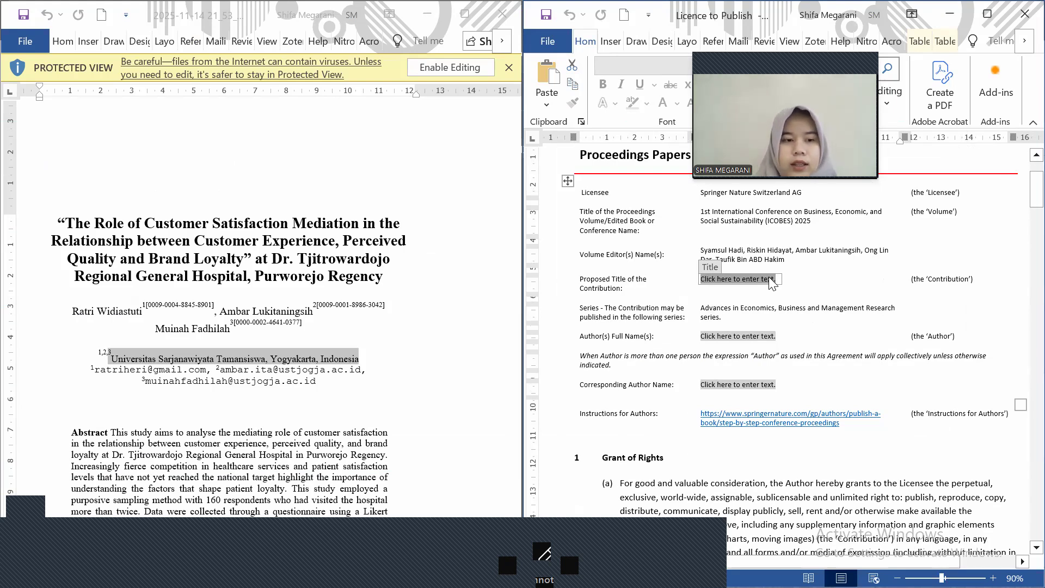
key("BackSpace")
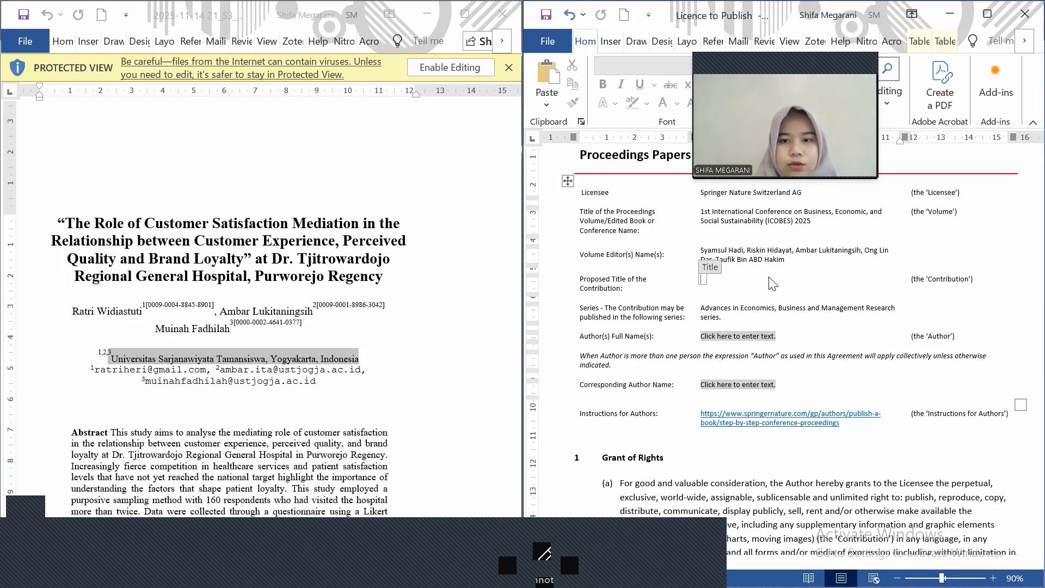
key("super+v")
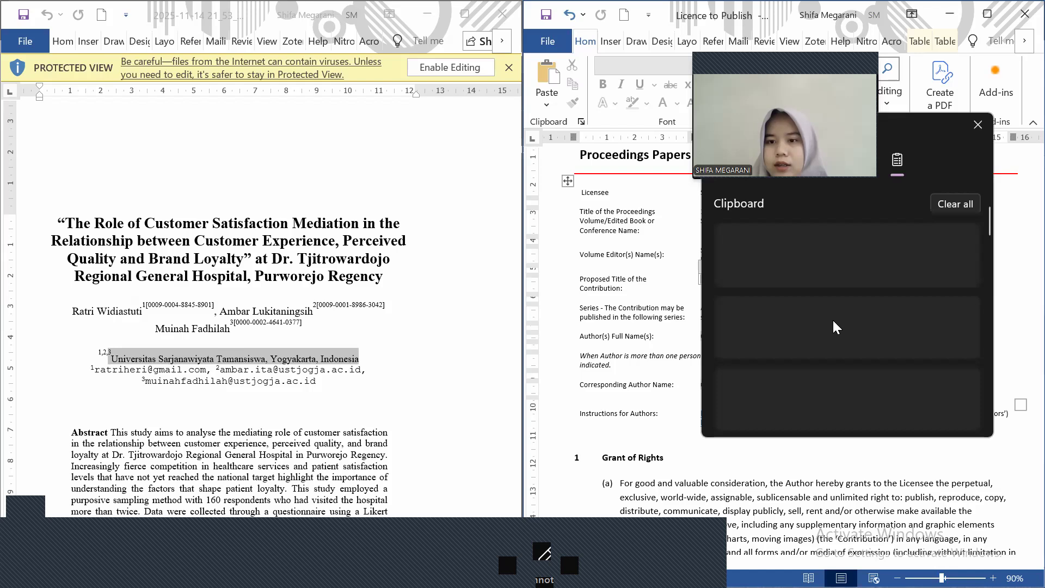
left_click(832, 334)
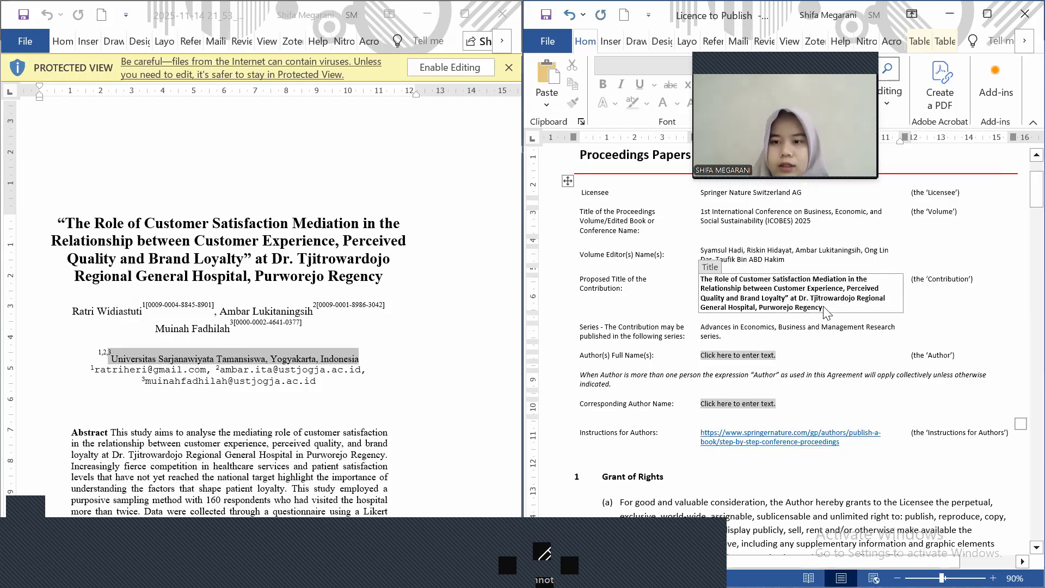
triple_click(772, 300)
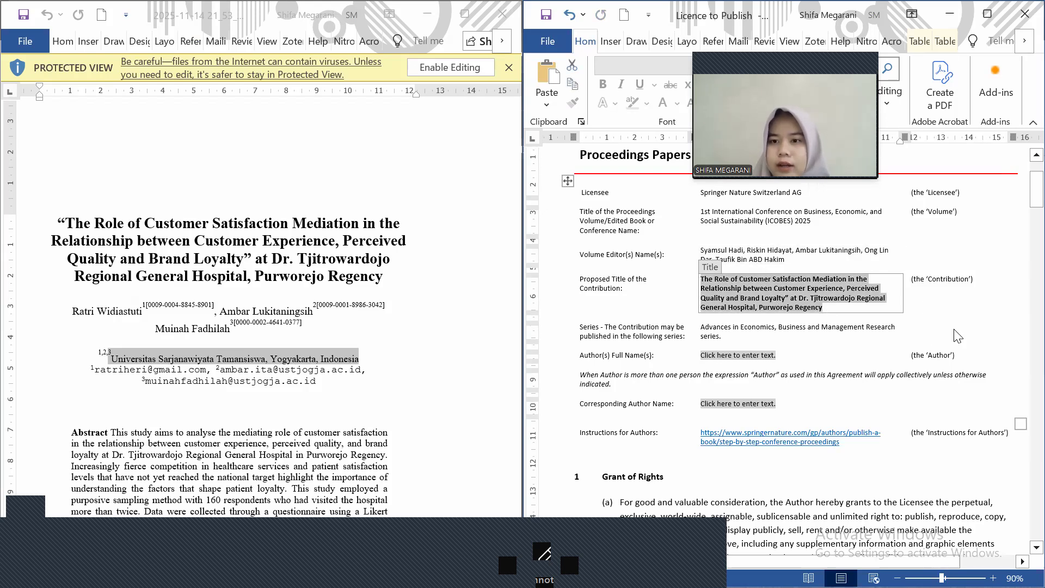
Type the three authors' full names, comma-separated, into the Author(s) Full Name(s) field
left_click(767, 342)
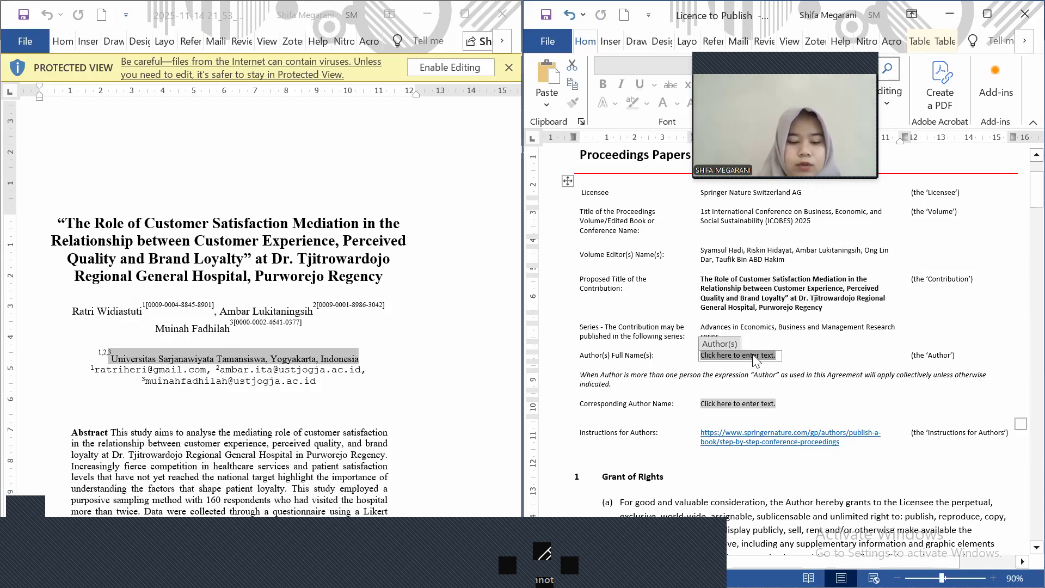
key("Caps_Lock")
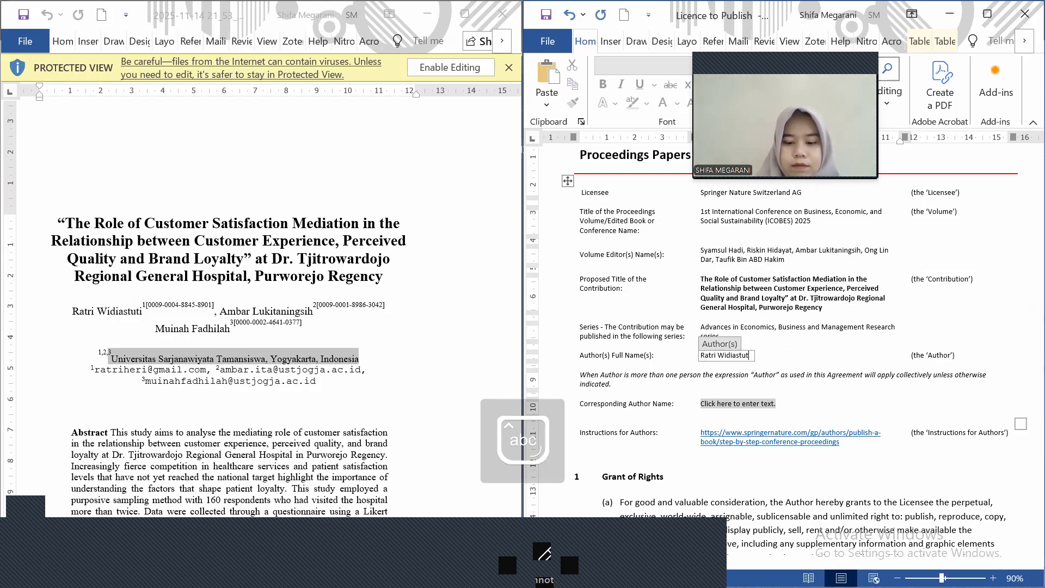
key("Caps_Lock")
key("Caps_Lock")
key("Caps_Lock")
key("Caps_Lock")
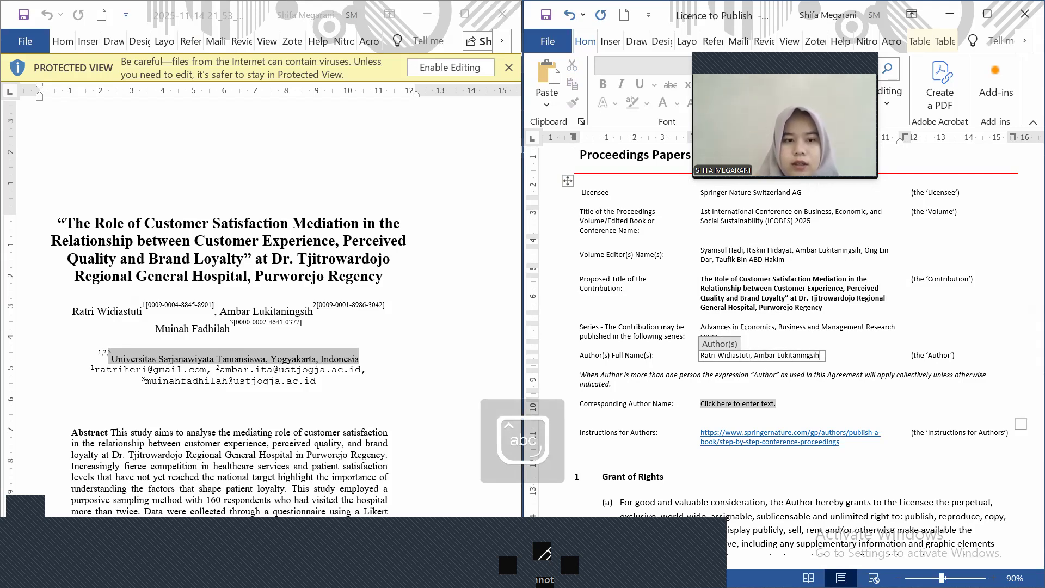
type(",")
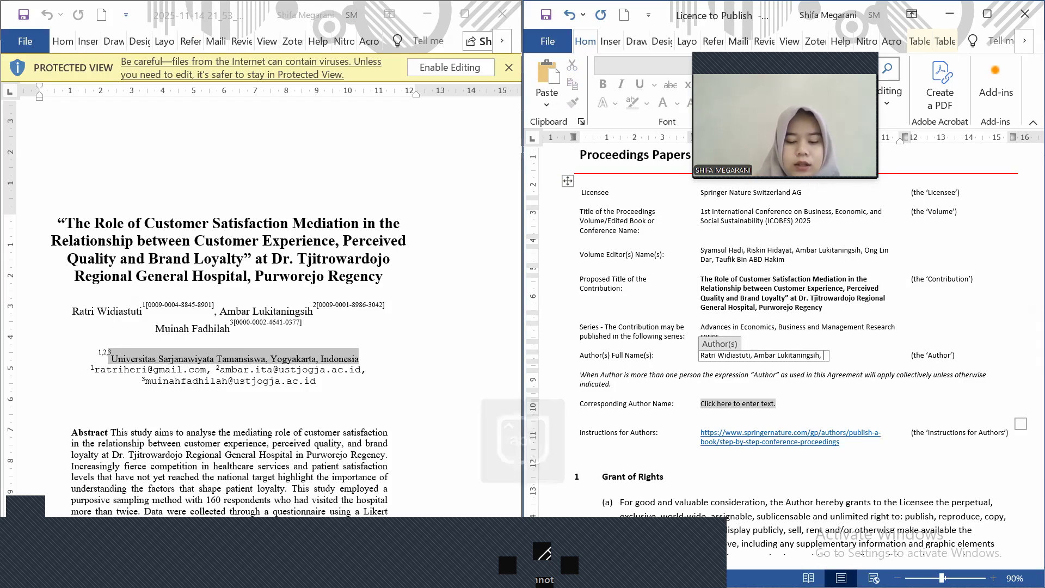
key("Caps_Lock")
key("Caps_Lock")
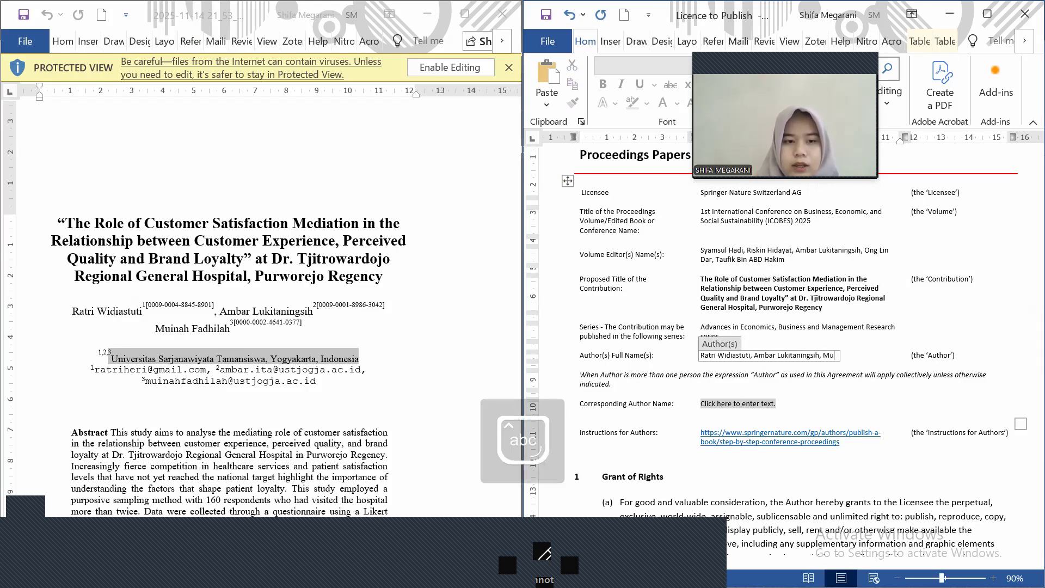
key("Caps_Lock")
key("Caps_Lock")
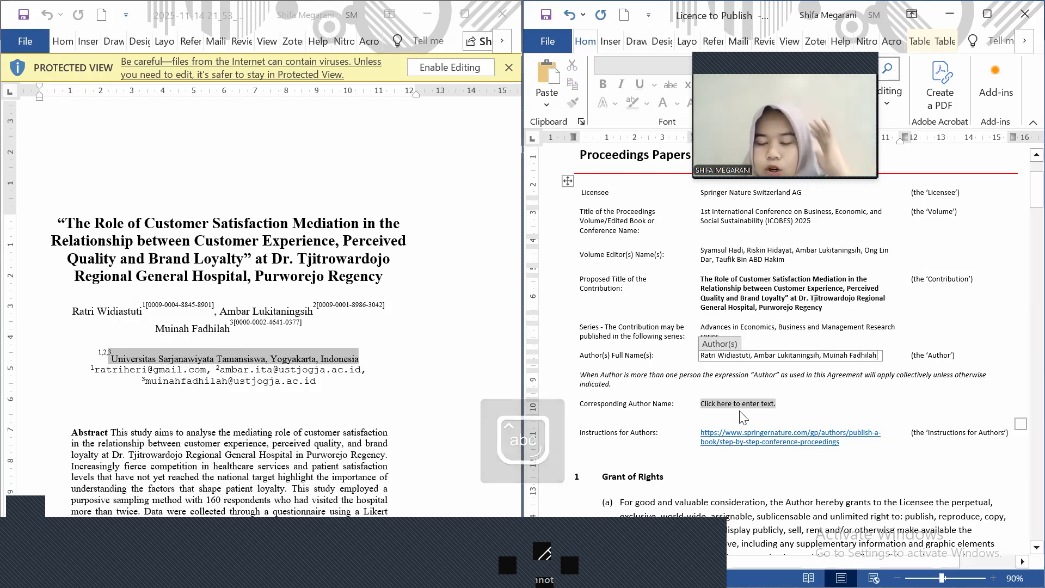
Select the corresponding author field and review the surrounding author details
left_click(739, 404)
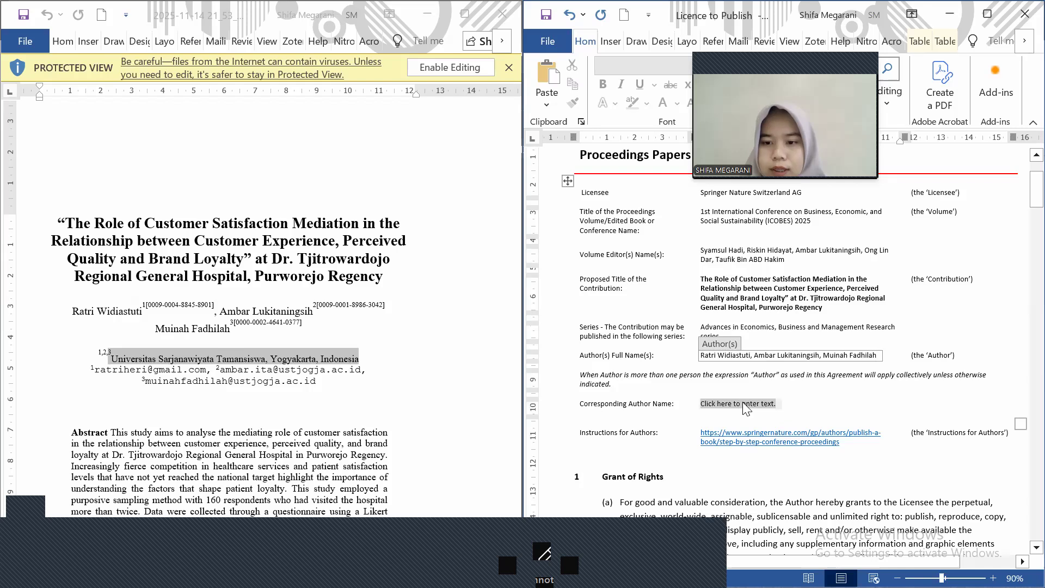
scroll(762, 376, "down", 20)
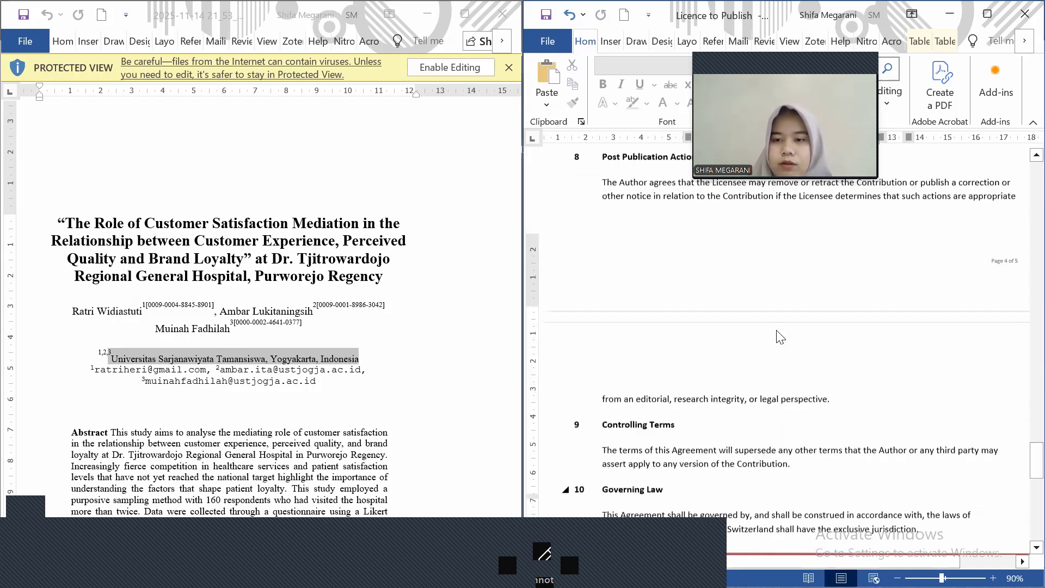
scroll(780, 337, "down", 1)
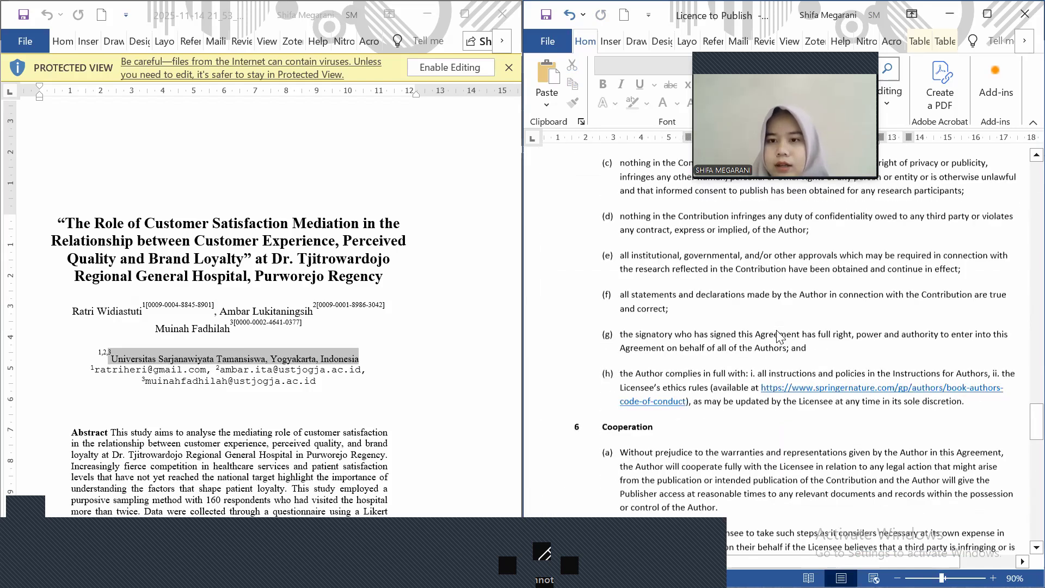
scroll(779, 336, "up", 6)
scroll(779, 336, "up", 5)
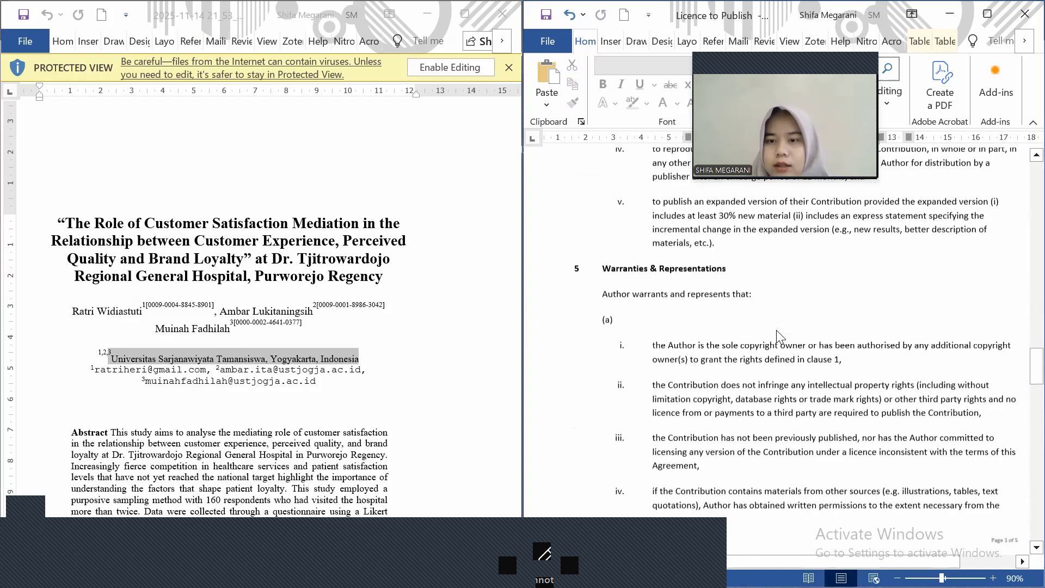
scroll(778, 336, "up", 5)
scroll(777, 329, "up", 6)
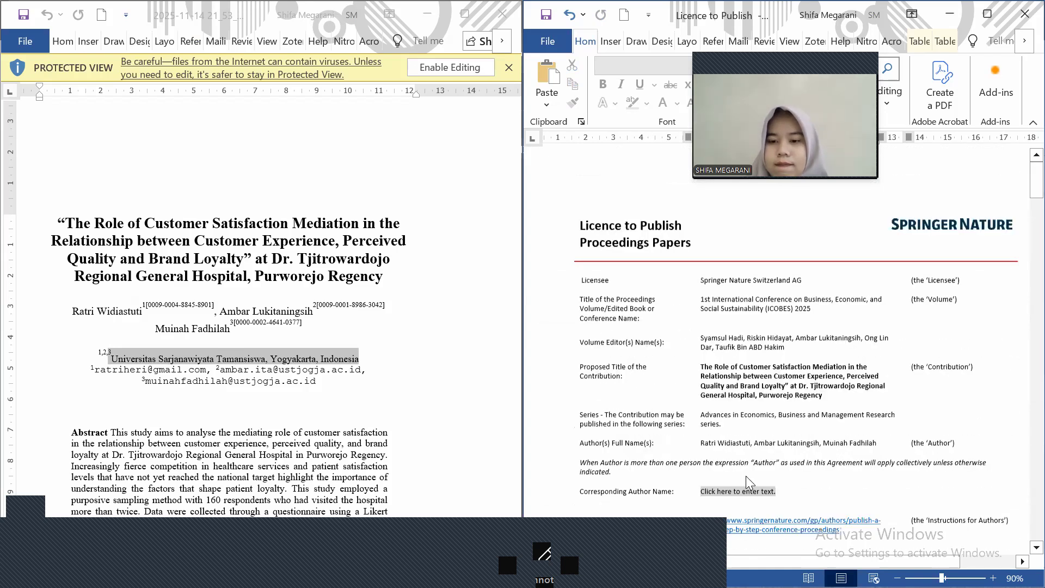
scroll(746, 476, "down", 1)
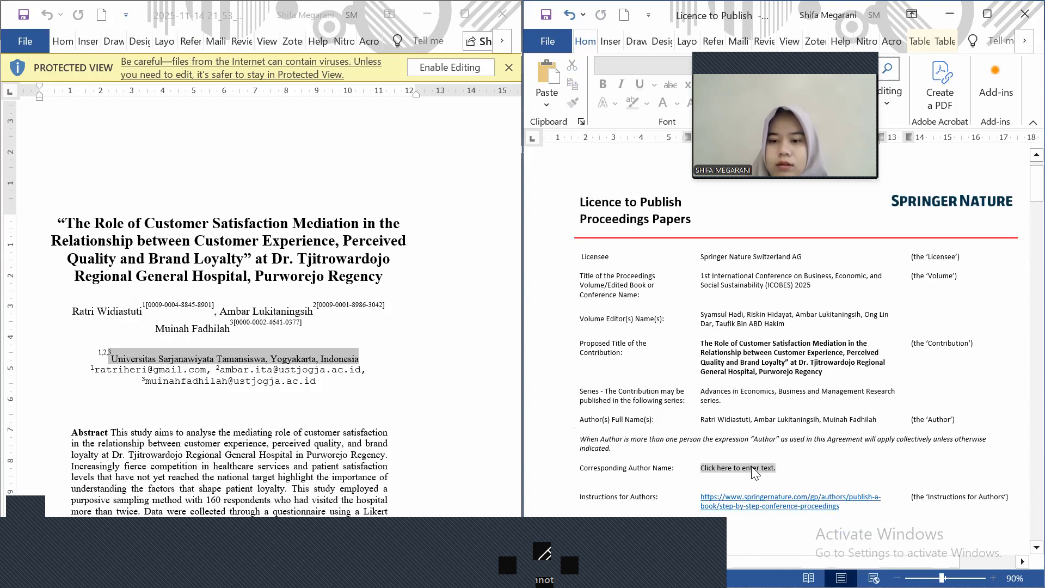
Enter the first author's full name in the corresponding author field
left_click(753, 471)
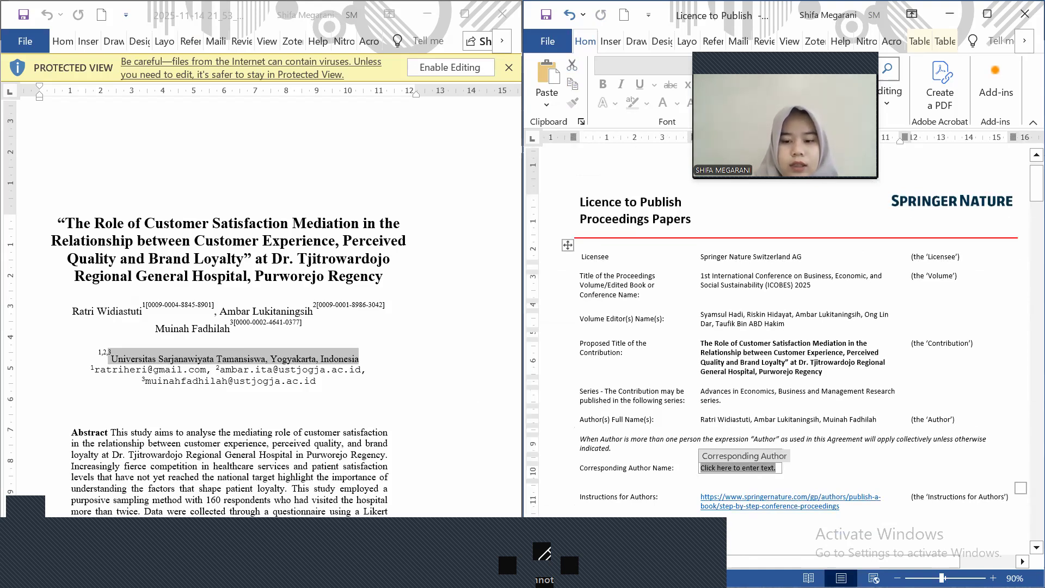
key("Caps_Lock")
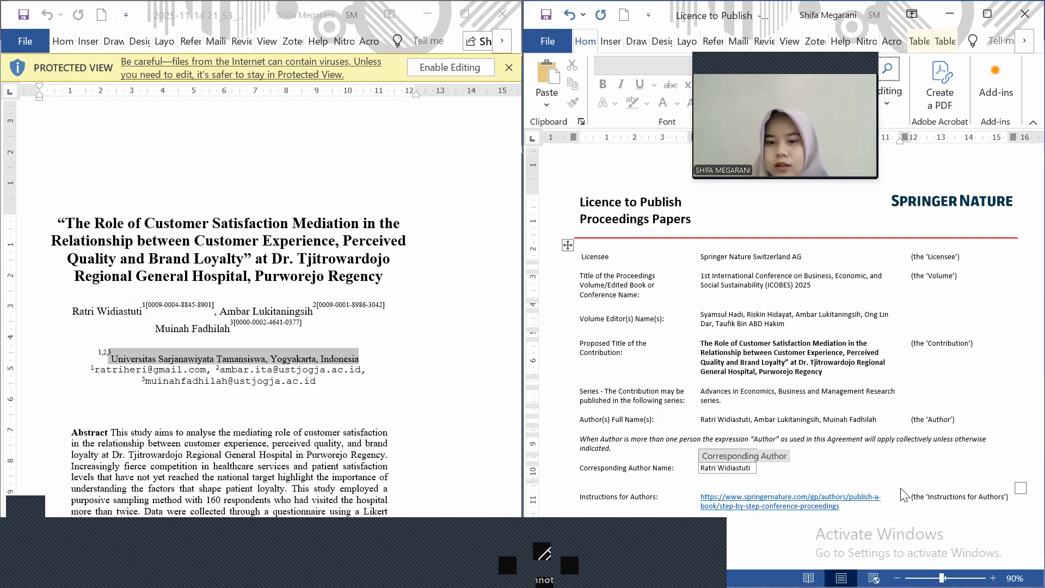
Scroll down past clause 10, Governing Law, to the signature table
scroll(886, 436, "down", 3)
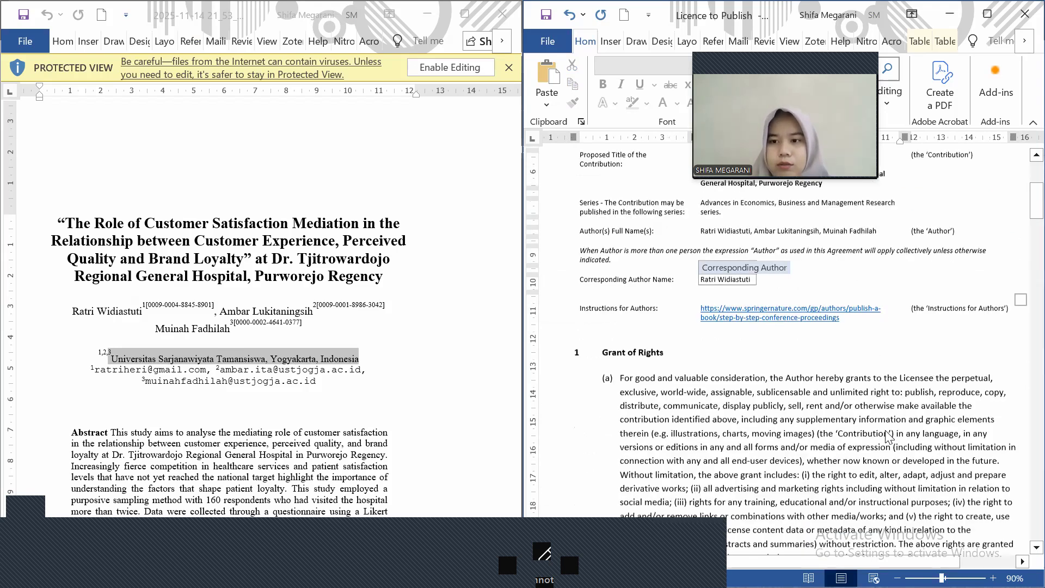
scroll(887, 435, "down", 1)
scroll(886, 435, "down", 8)
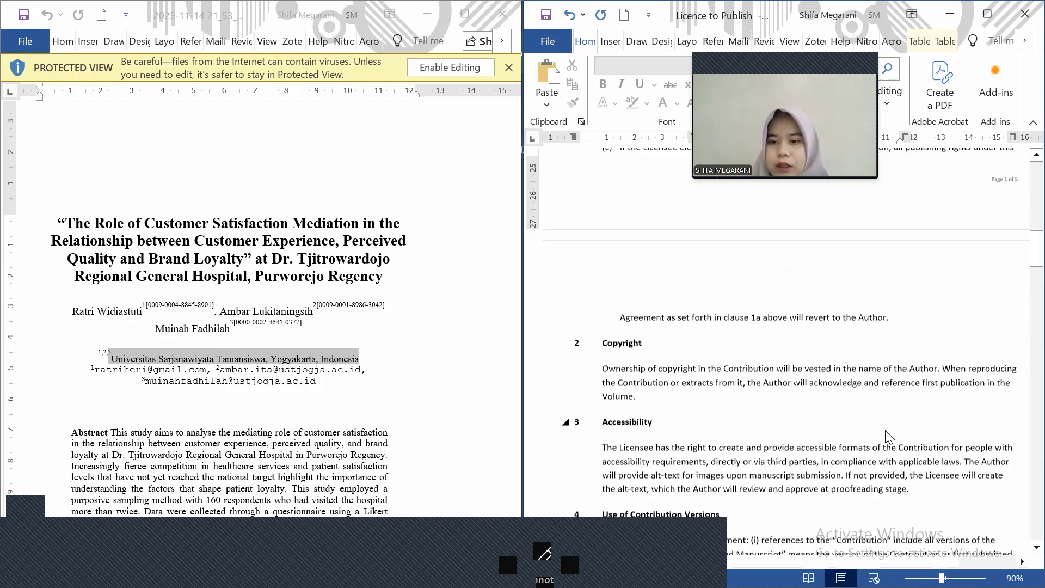
scroll(886, 436, "down", 8)
scroll(887, 435, "down", 8)
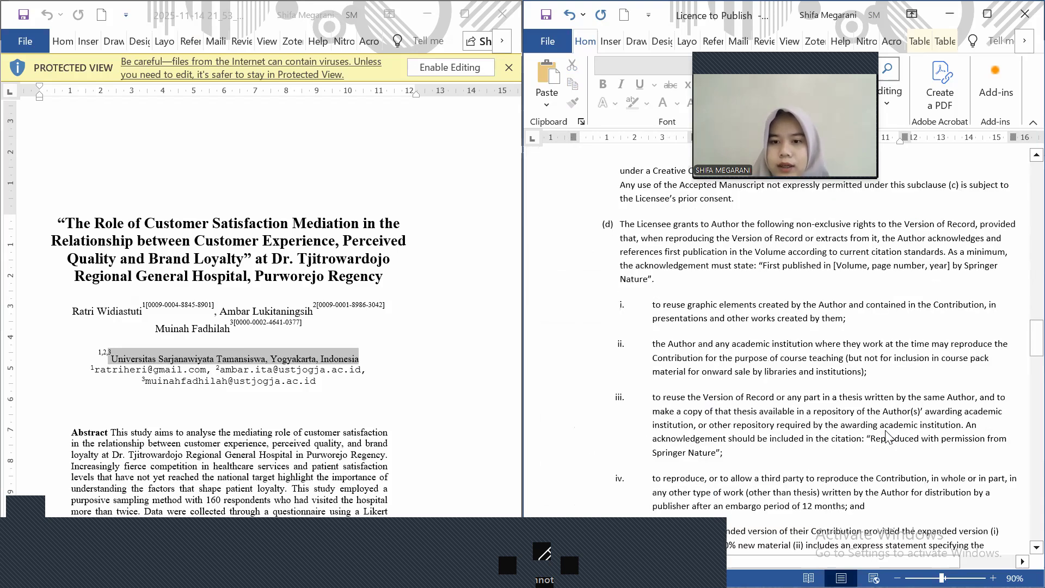
scroll(887, 435, "down", 8)
scroll(889, 437, "down", 10)
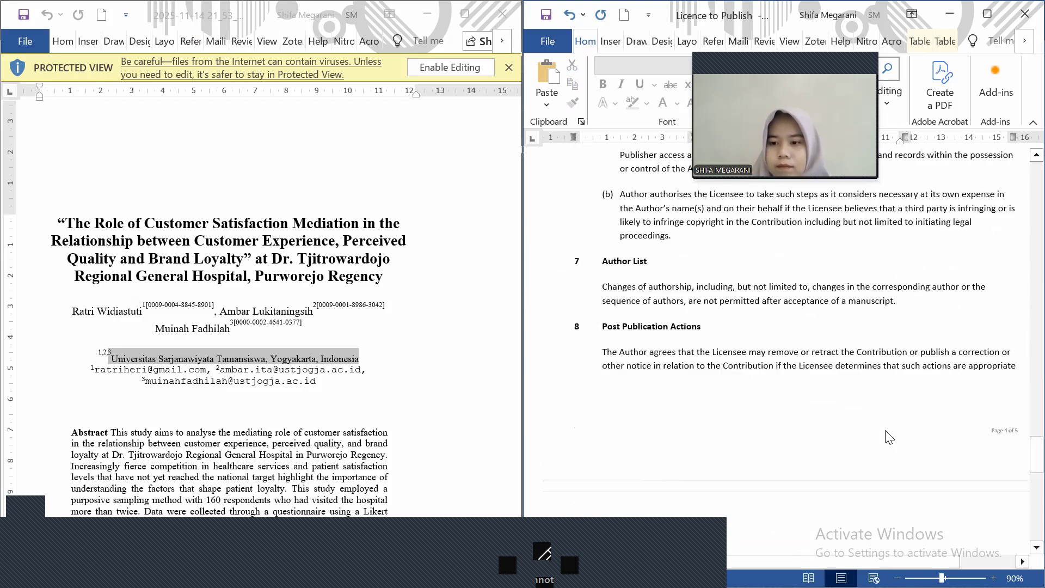
scroll(889, 437, "down", 10)
scroll(898, 322, "down", 1)
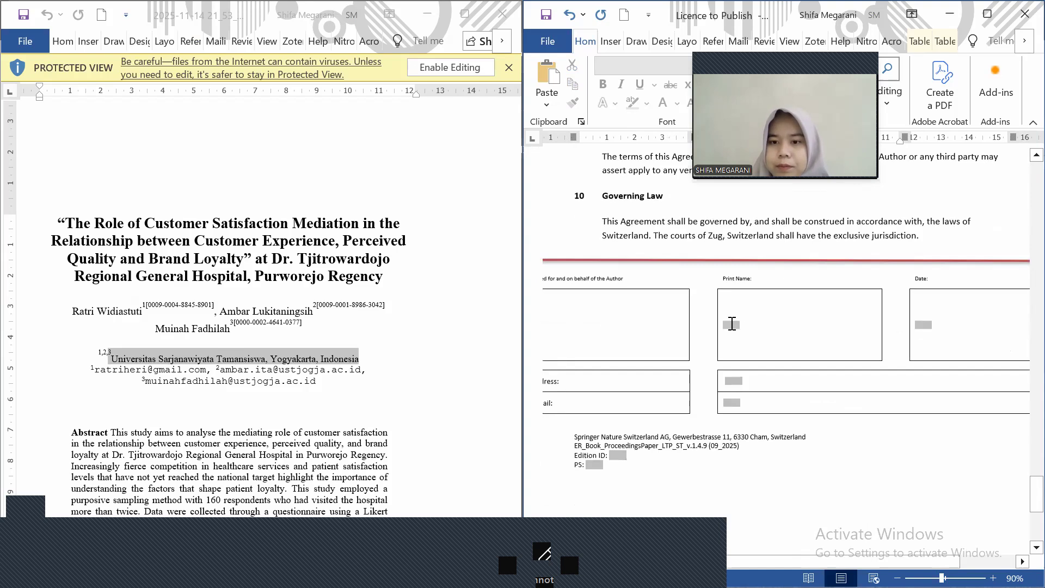
Fill the Print Name field with the first author's name
left_click(730, 325)
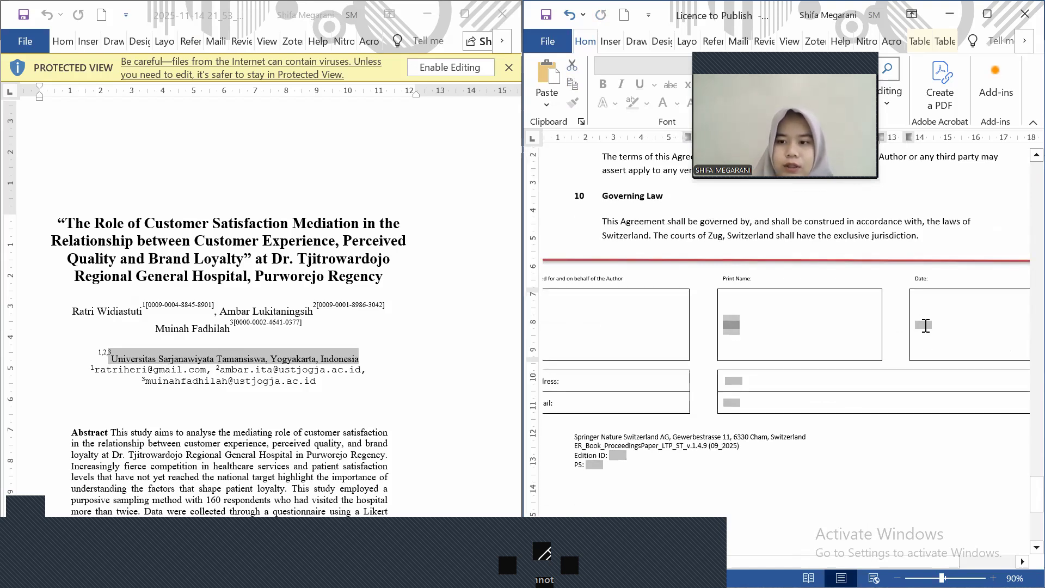
key("Tab")
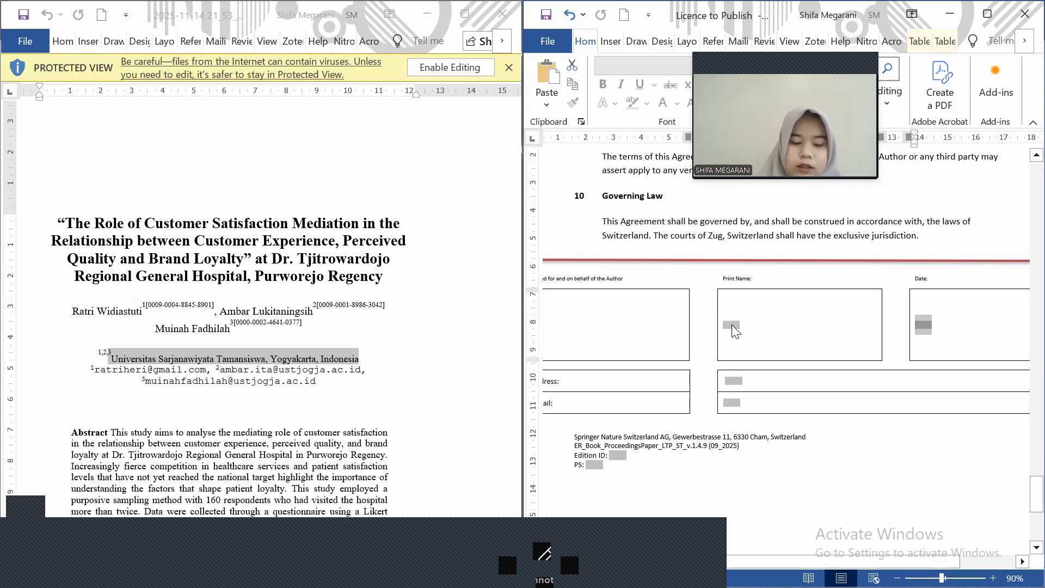
left_click(731, 324)
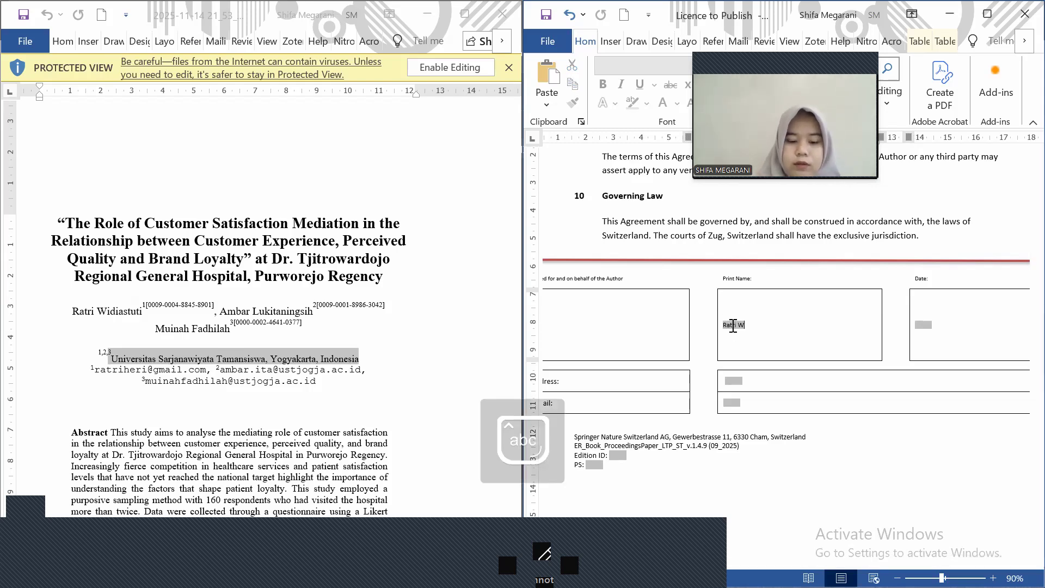
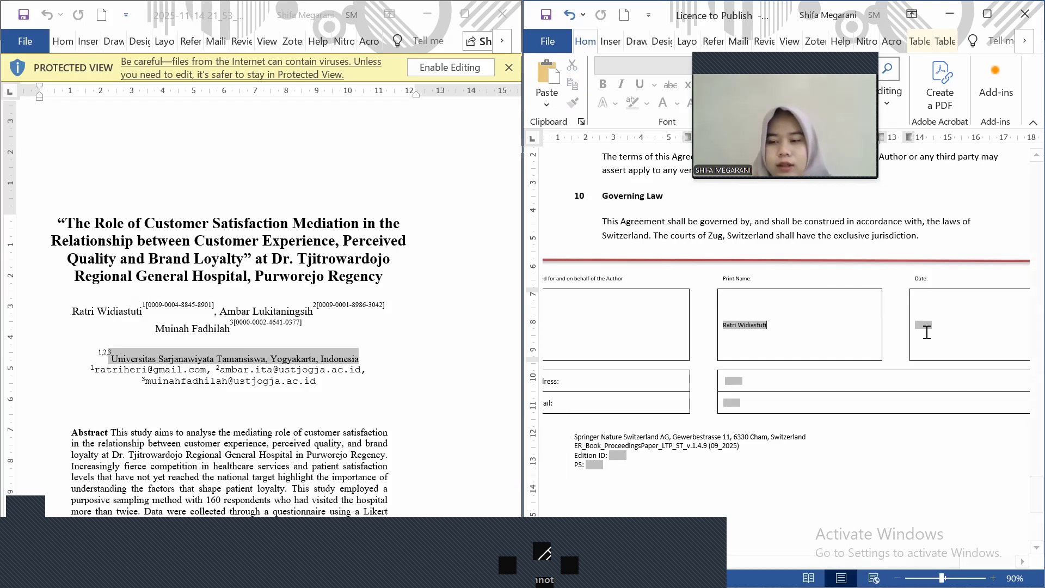
Enter 6 Desember 2025 in the Date field
left_click(926, 327)
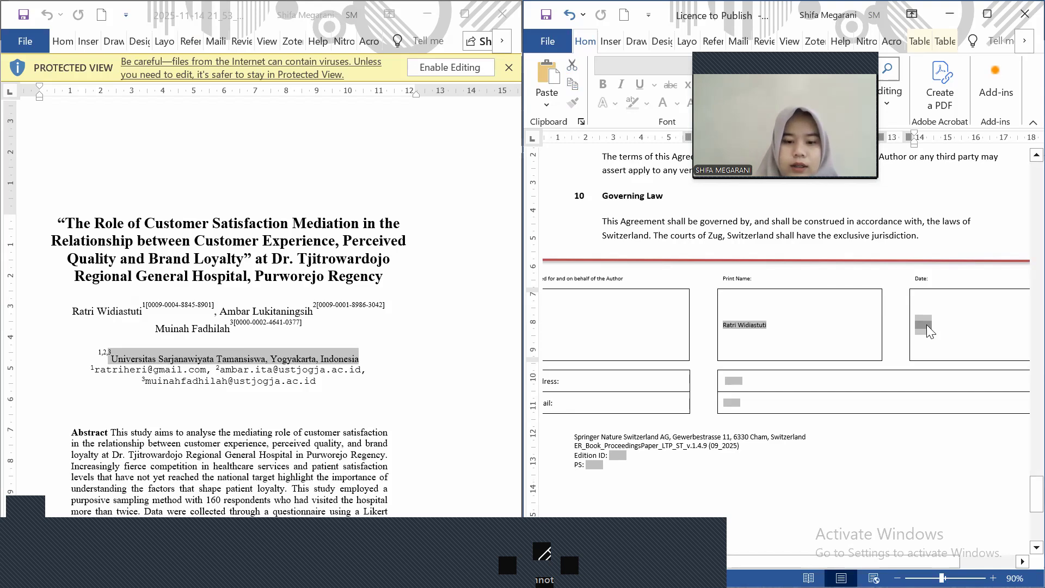
type("5")
key("BackSpace")
type("6")
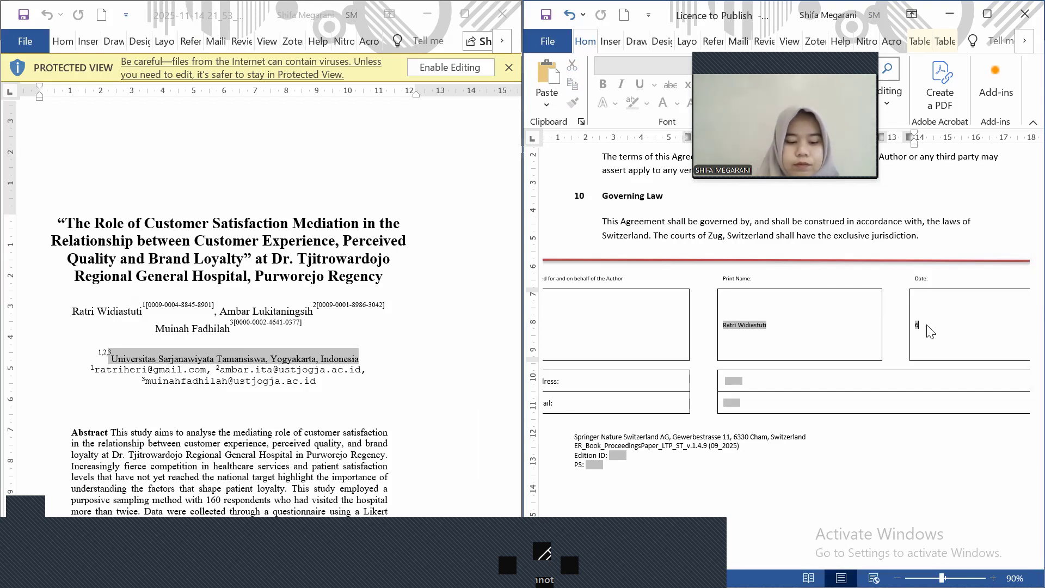
type(" Desember 2025")
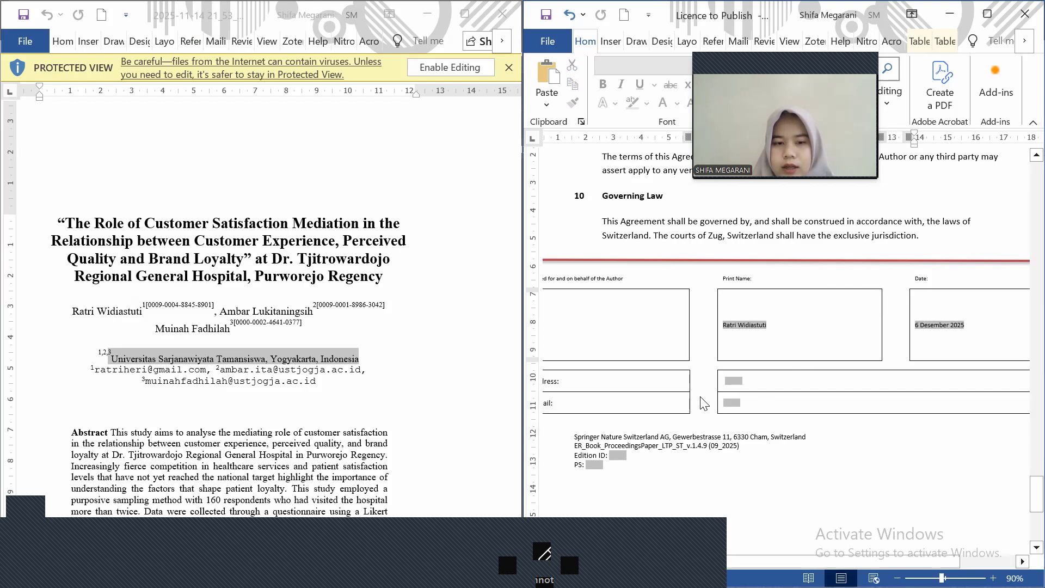
scroll(705, 404, "left", 2)
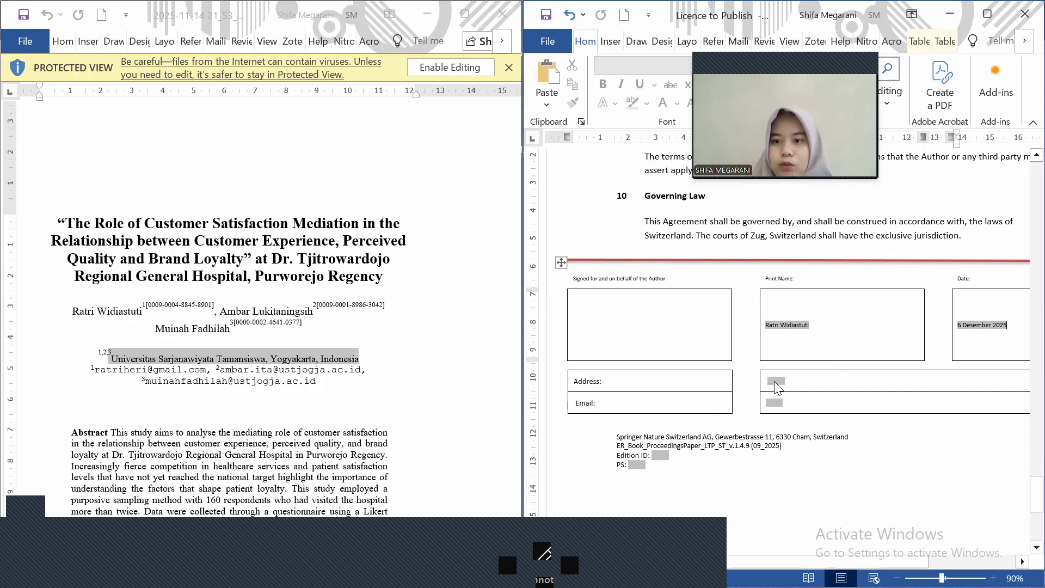
left_click(774, 382)
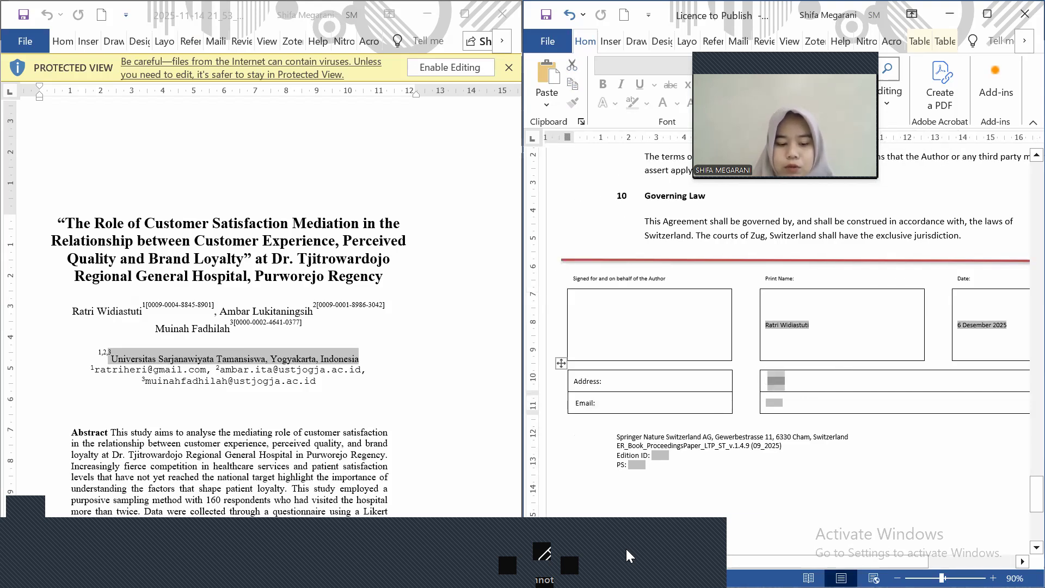
Copy the university address from the other signed licence into the Address field
key("super")
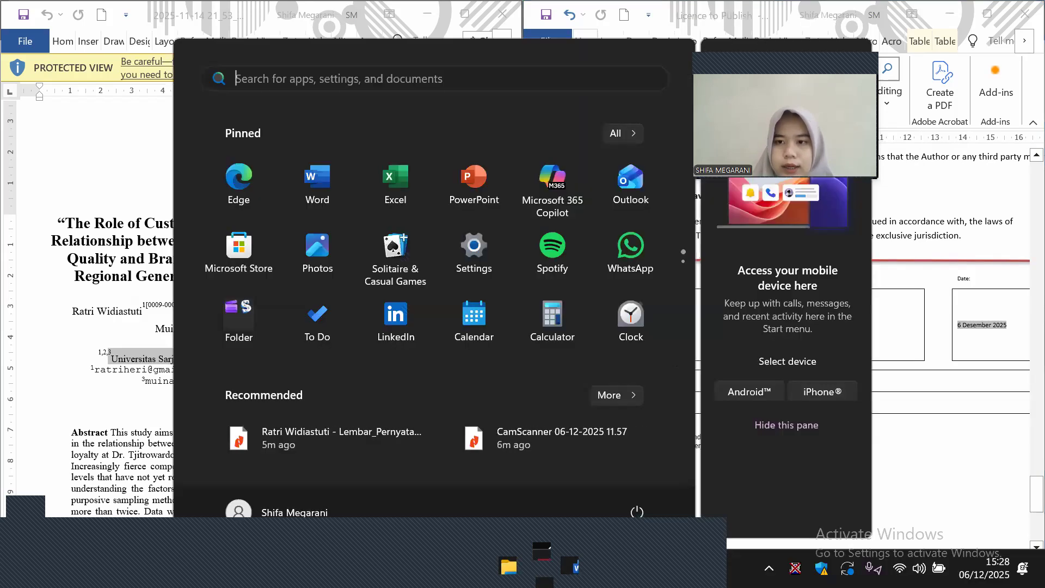
mouse_move(572, 567)
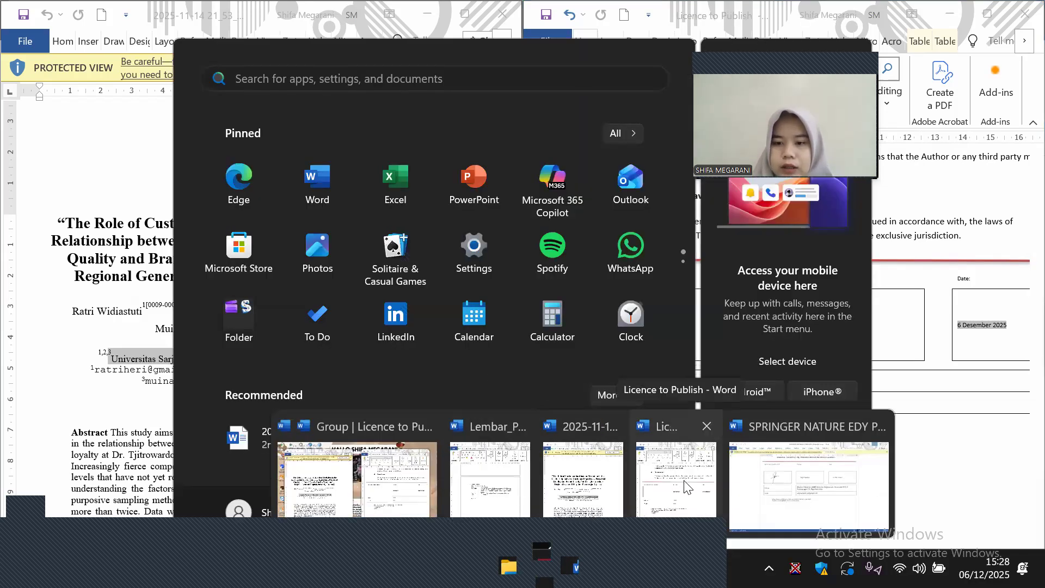
left_click(782, 492)
left_click_drag(544, 333, 466, 294)
key("ctrl+c")
left_click(609, 304)
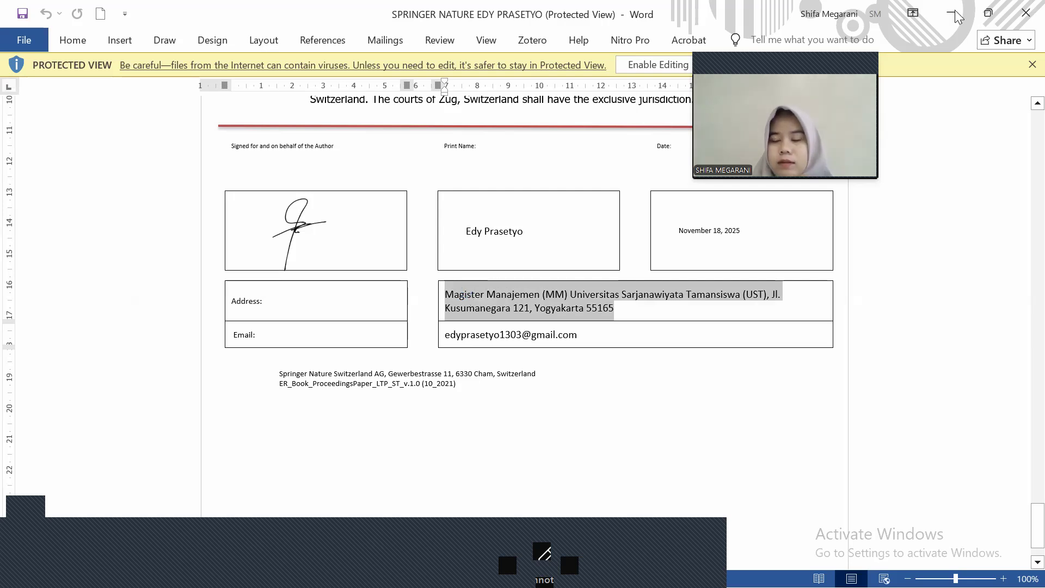
key("alt+Tab")
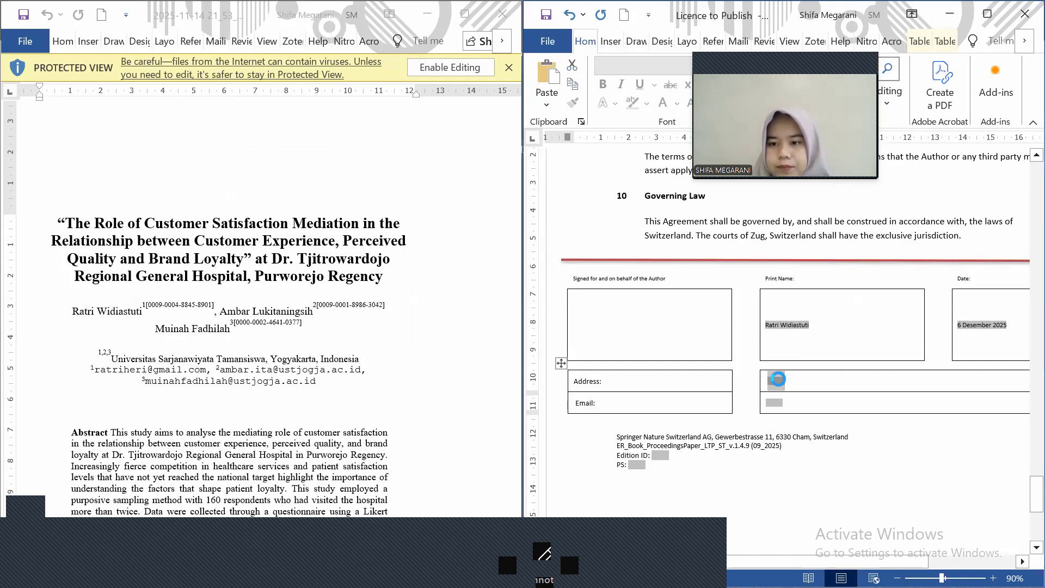
left_click(779, 379)
key("ctrl+v")
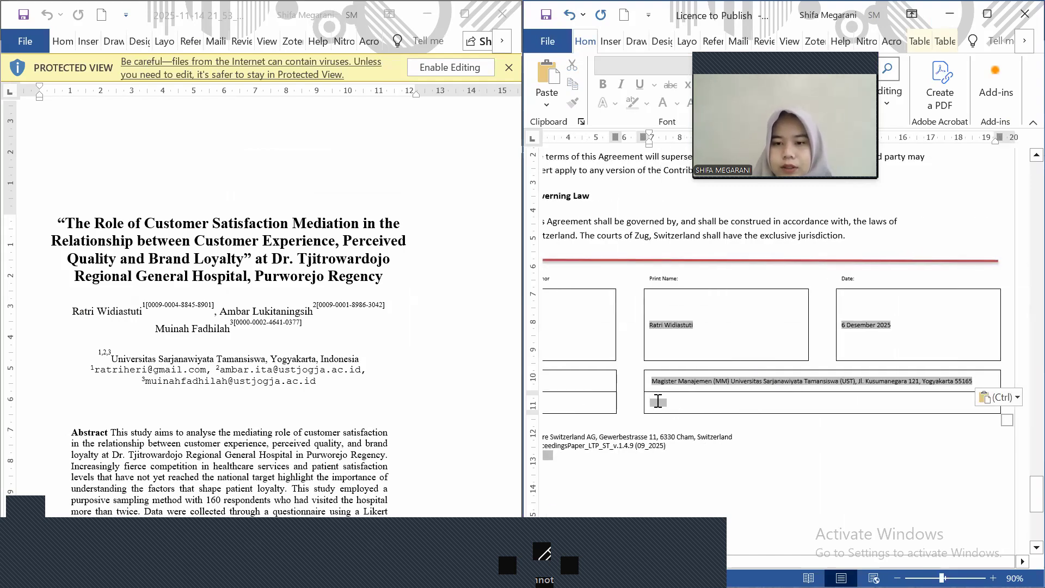
Paste the first author's e-mail from the manuscript into Email, removing the stray superscript 1
left_click(702, 402)
left_click(758, 400)
left_click(769, 401)
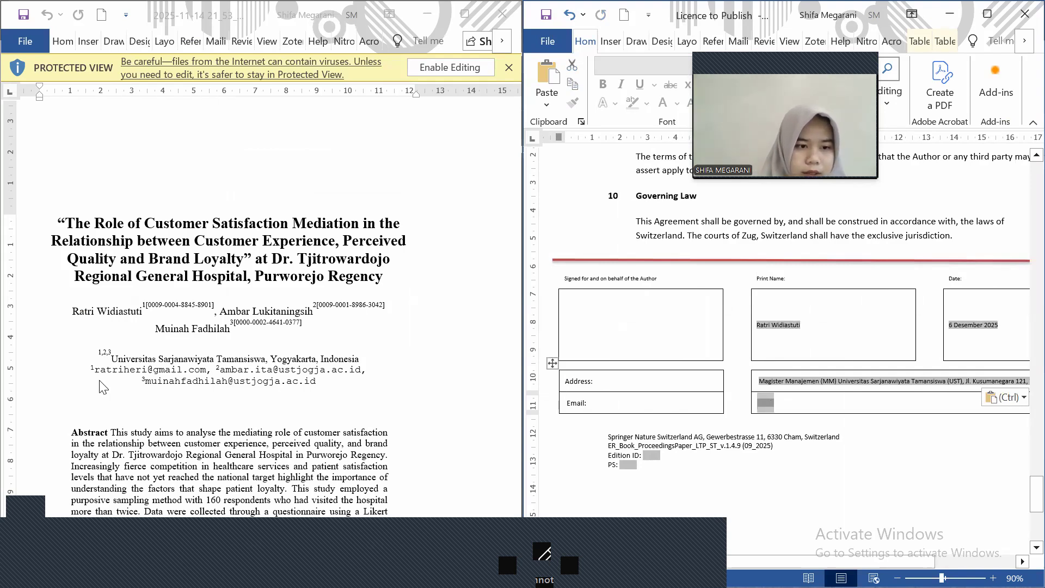
left_click_drag(95, 371, 206, 370)
key("ctrl+c")
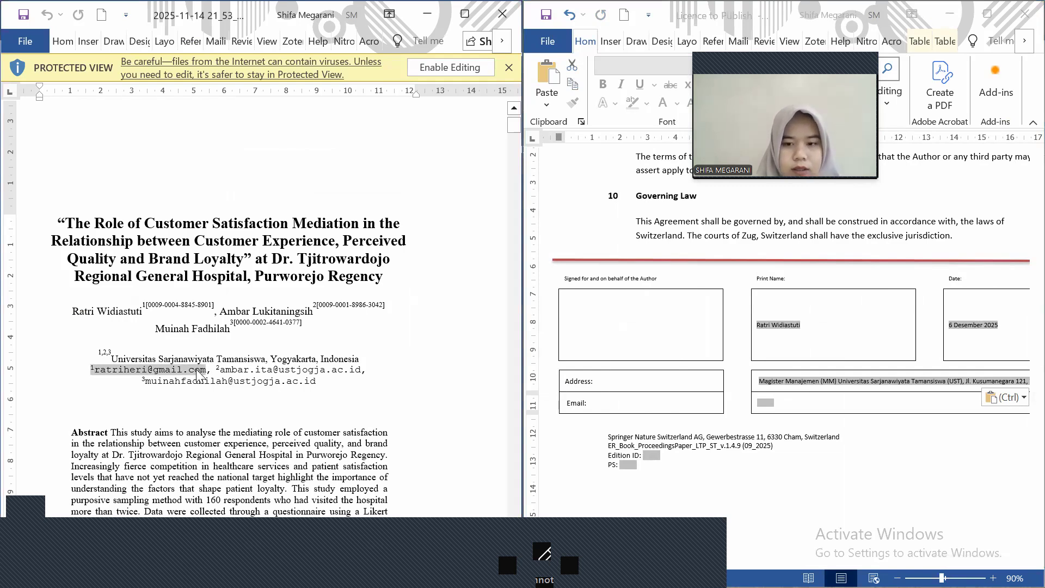
left_click(765, 404)
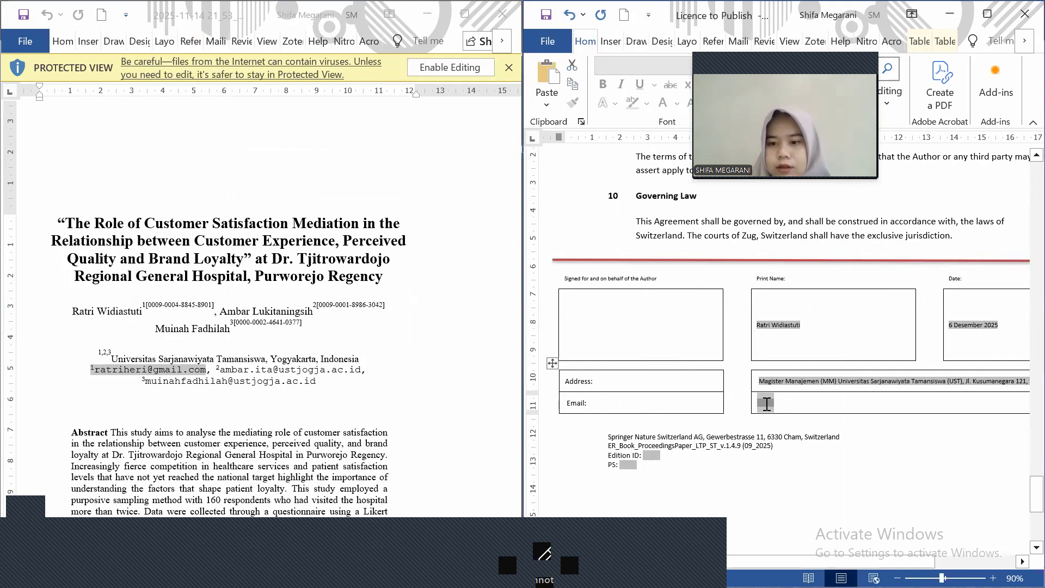
key("ctrl+v")
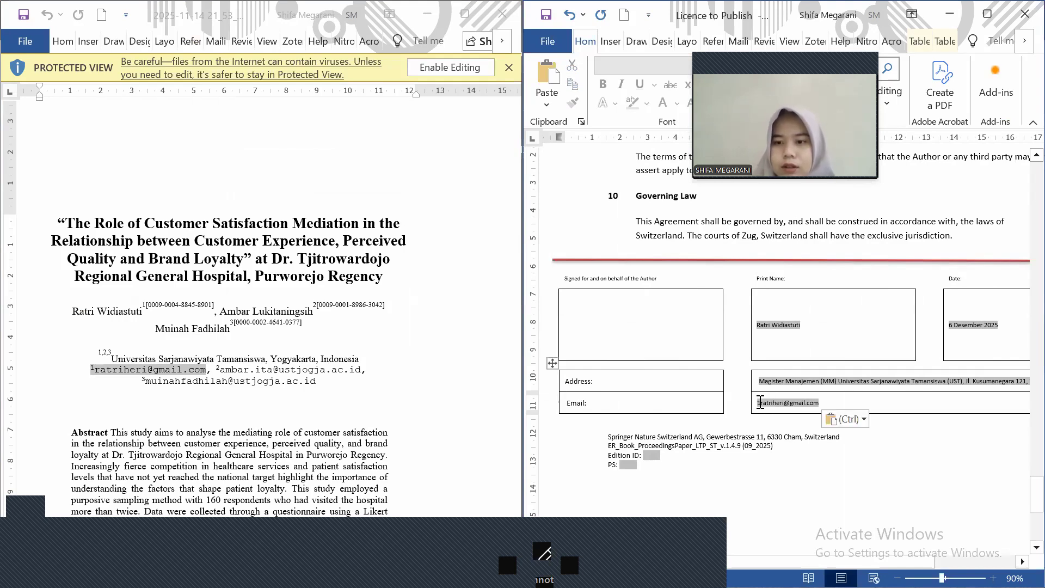
left_click(760, 403)
key("BackSpace")
scroll(881, 418, "down", 3)
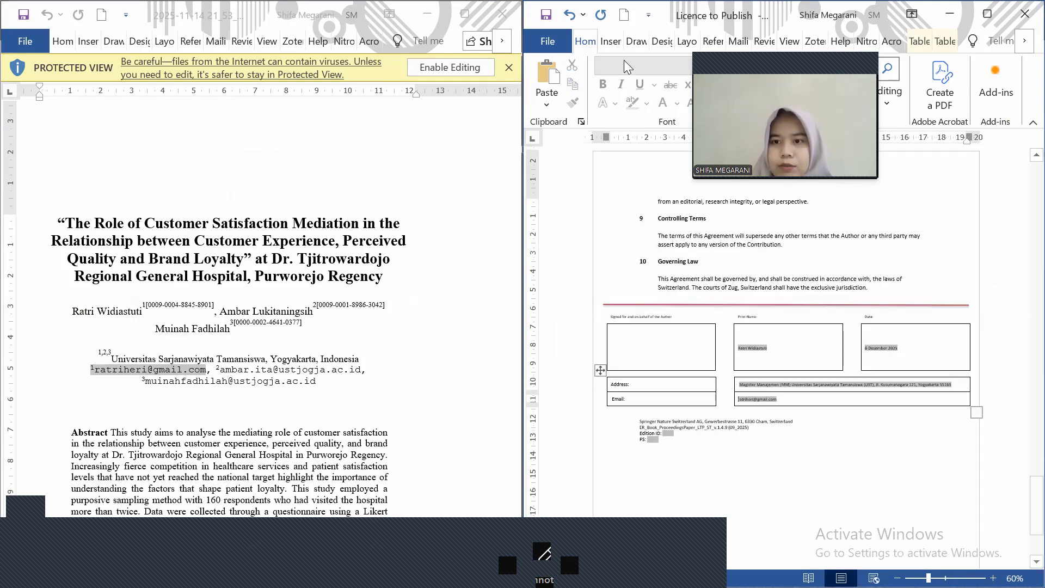
Save the licence as a PDF in a recent folder, prefixing the file name with the first author's name
left_click(535, 36)
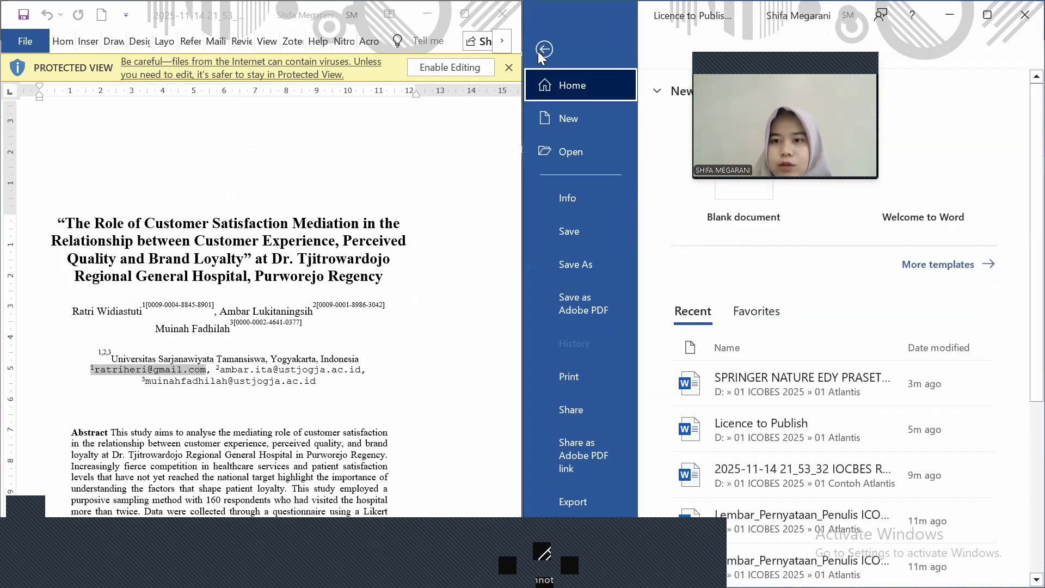
left_click(577, 259)
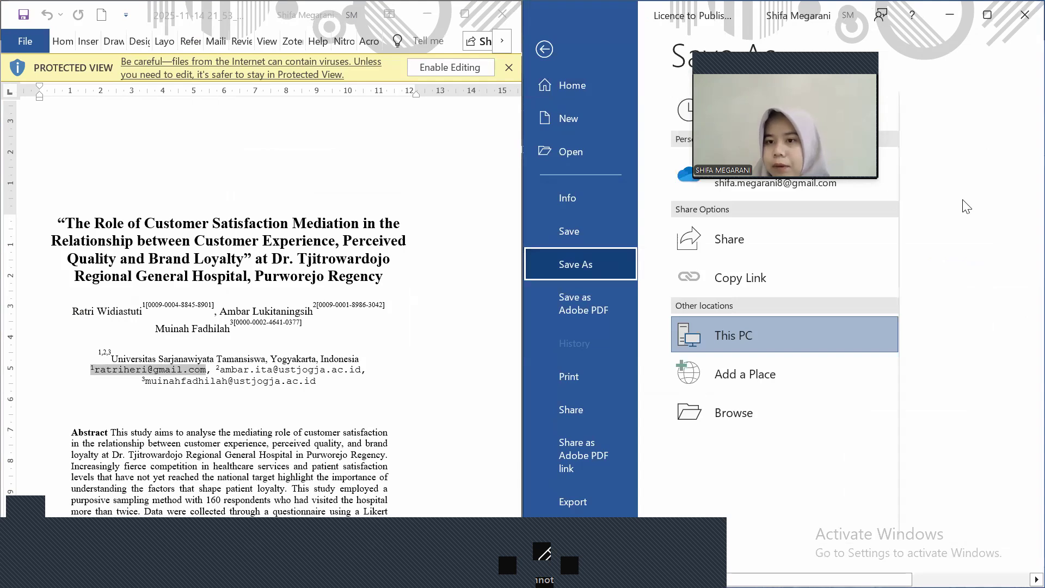
left_click(984, 248)
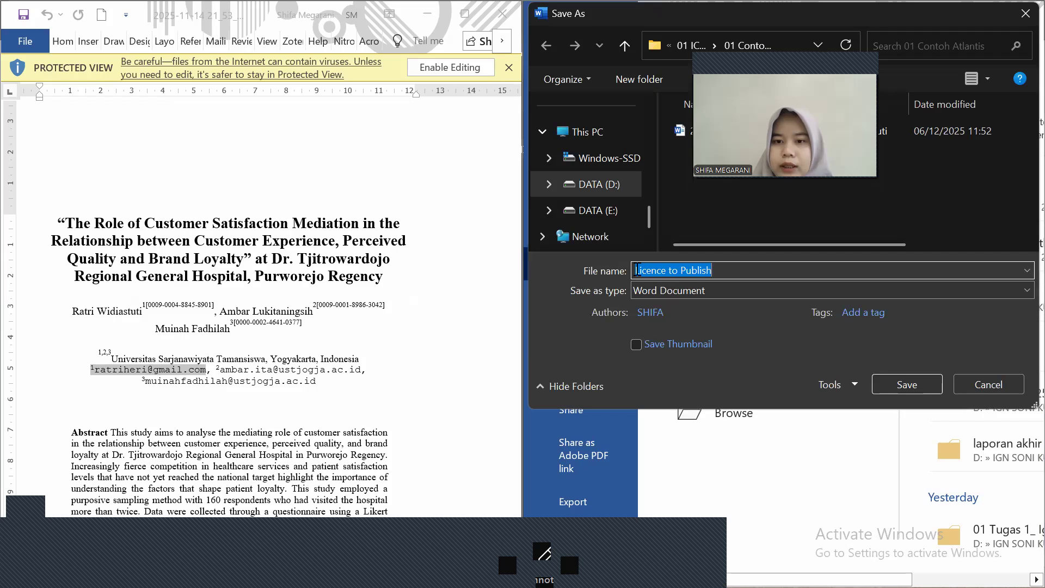
left_click(638, 270)
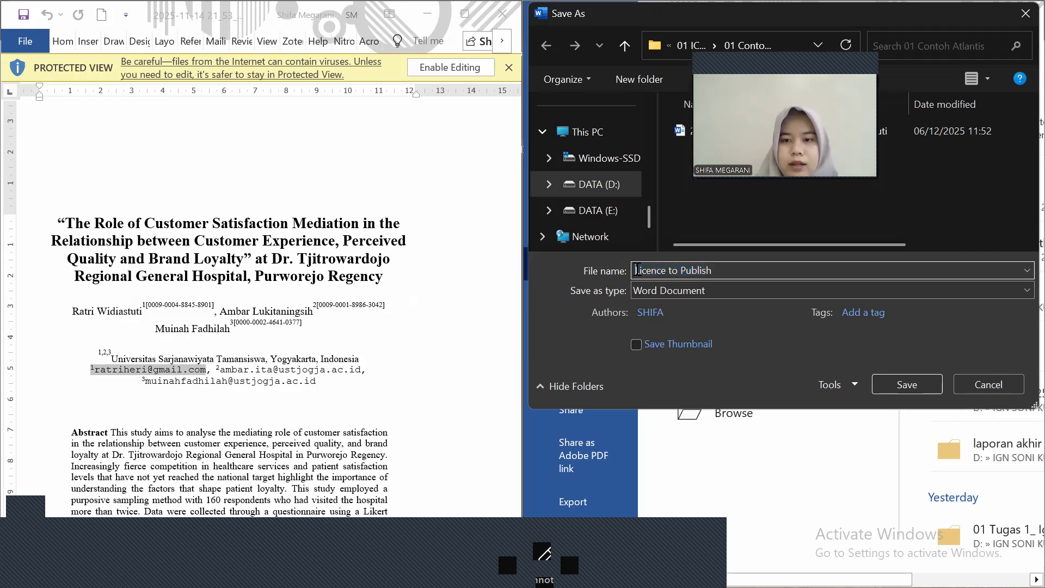
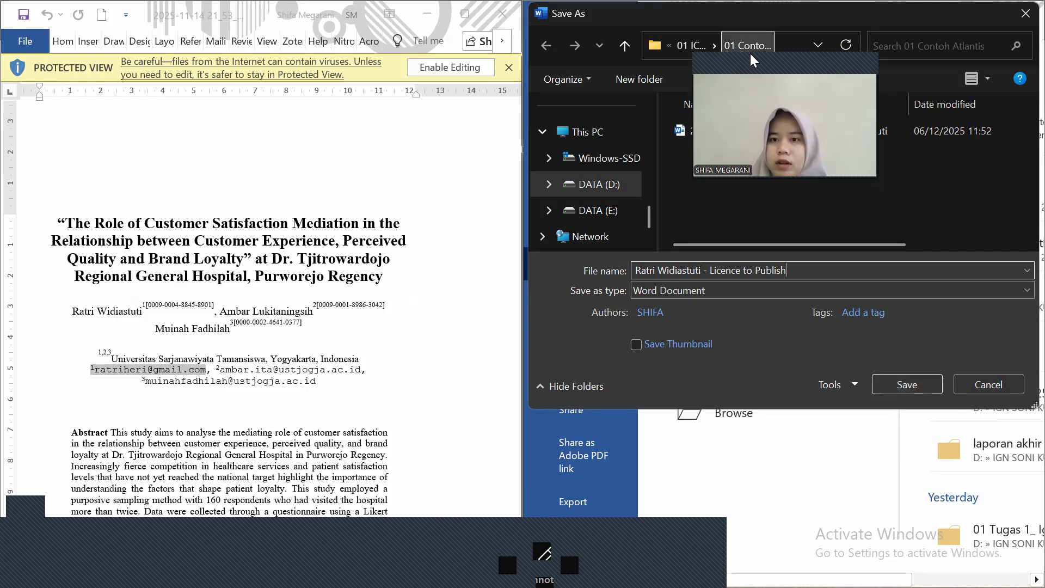
left_click(716, 291)
left_click(697, 388)
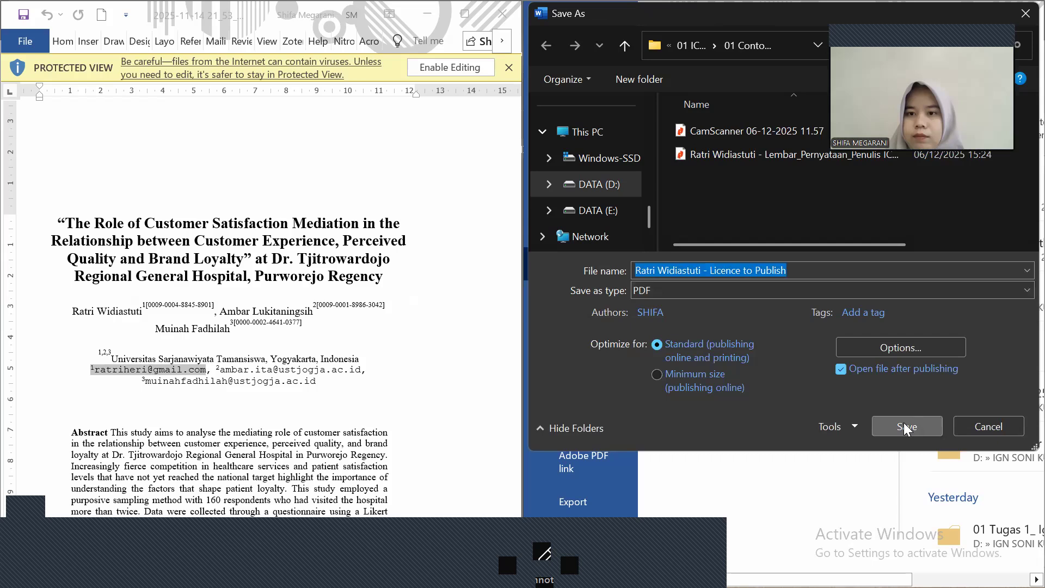
left_click(904, 426)
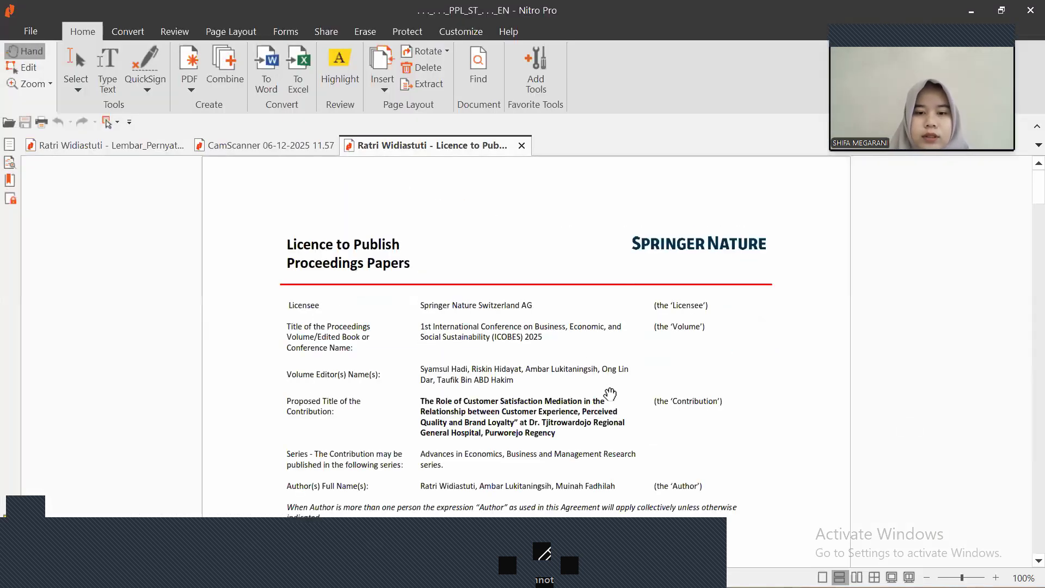
Scroll through the exported licence PDF, then switch to the CamScanner signature scan tab
scroll(609, 393, "down", 5)
scroll(609, 393, "down", 5)
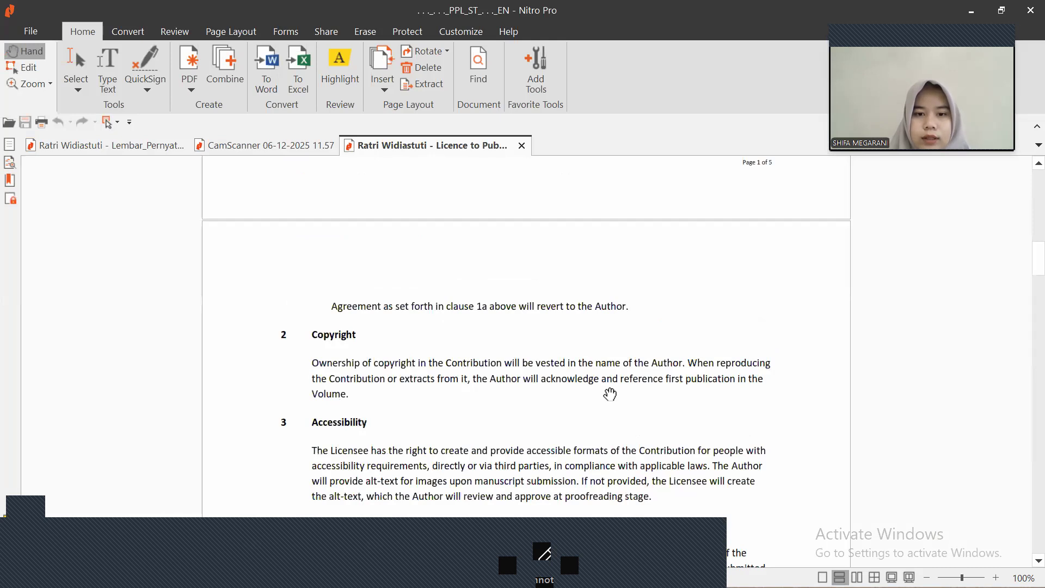
scroll(610, 393, "up", 6)
scroll(610, 393, "down", 6)
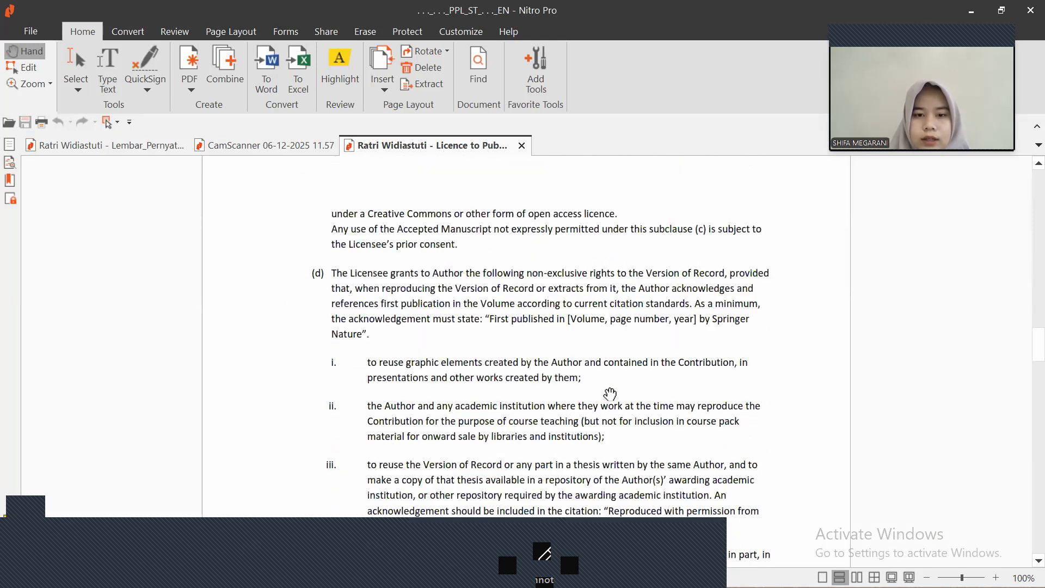
scroll(609, 393, "down", 10)
scroll(610, 393, "down", 10)
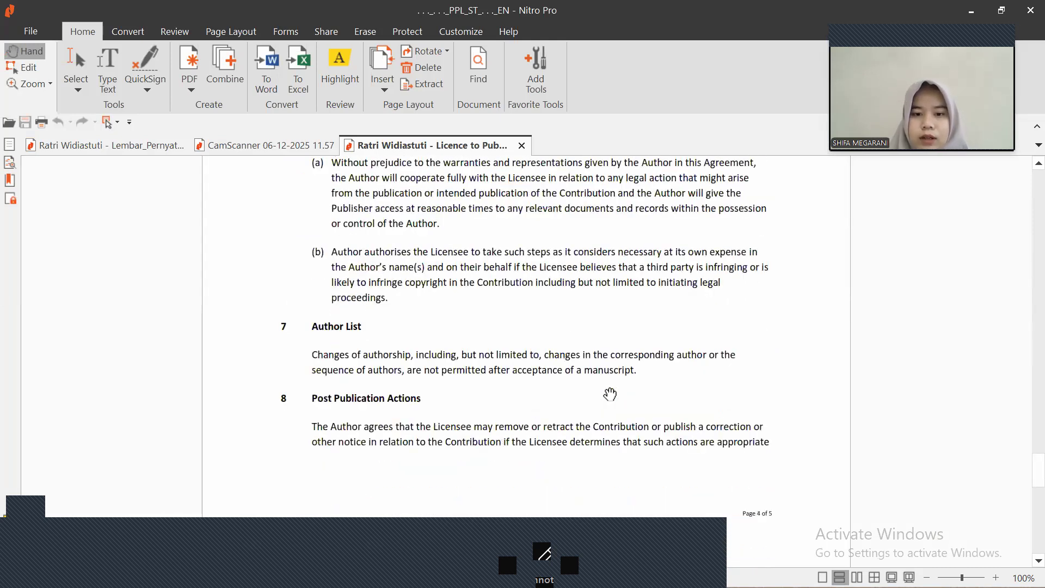
scroll(610, 393, "down", 10)
scroll(610, 393, "up", 5)
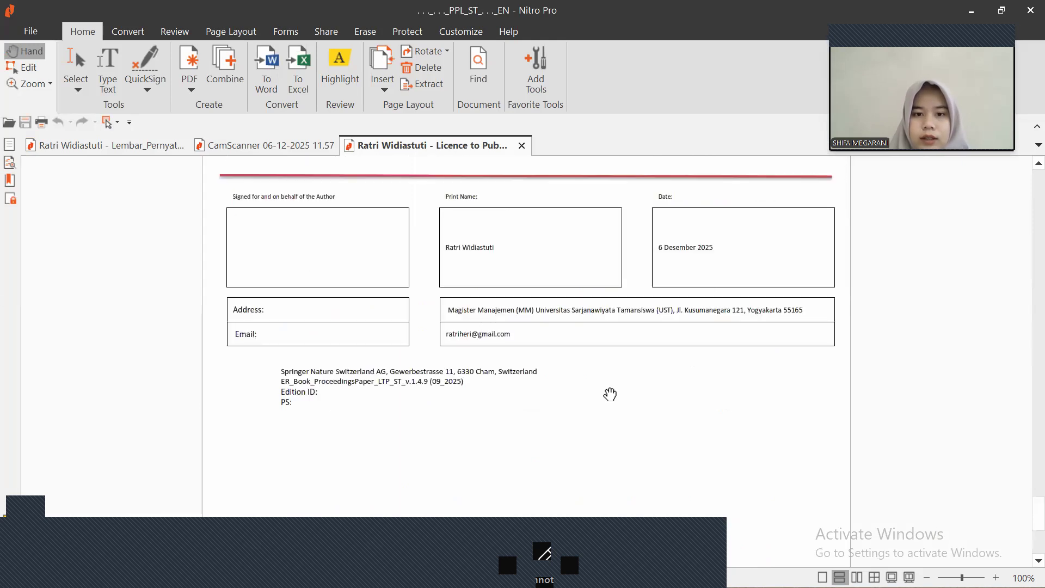
scroll(609, 393, "down", 5)
key("alt+Tab")
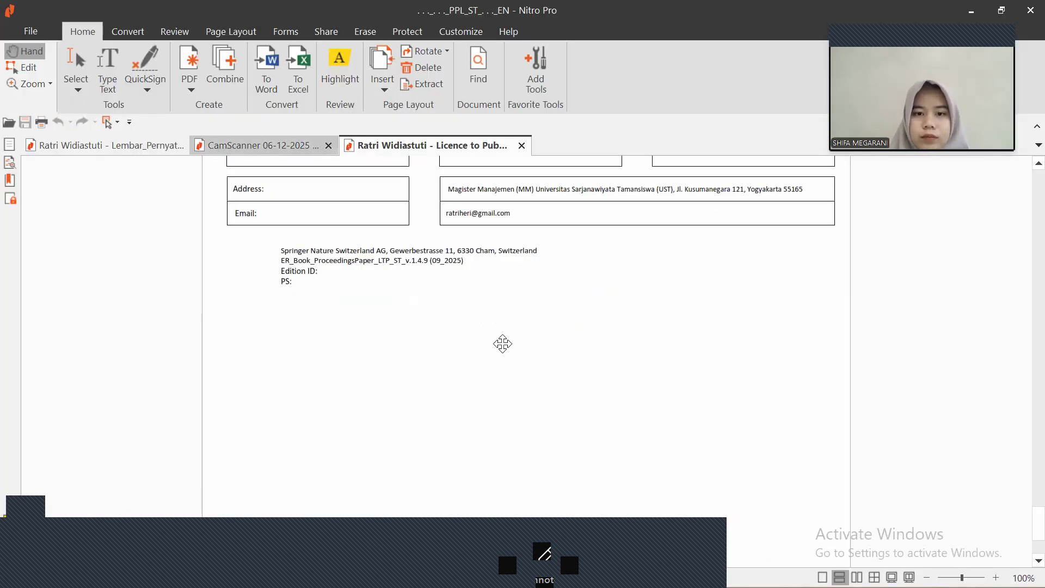
key("ctrl+shift+Tab")
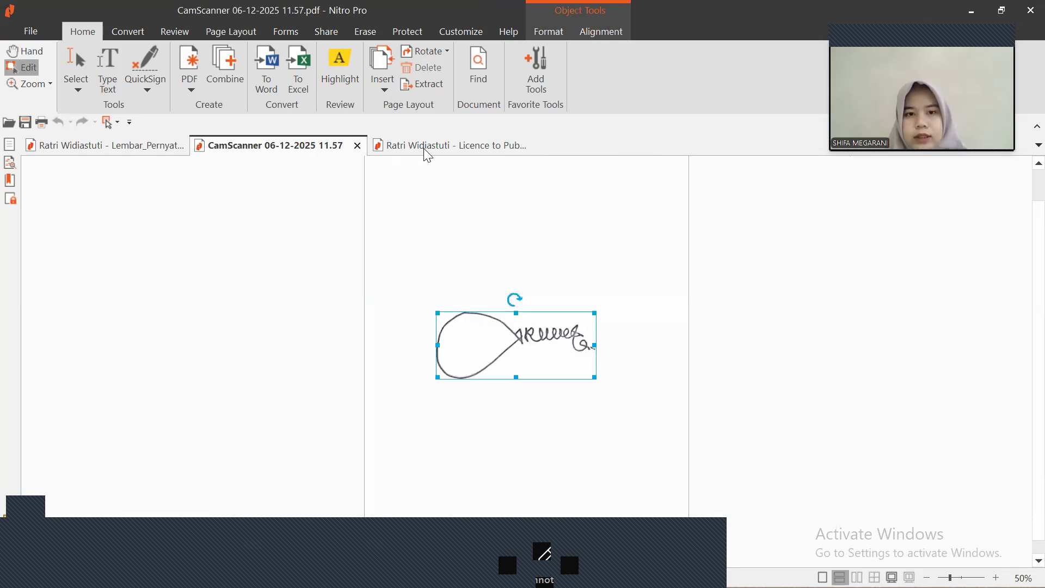
Paste the handwritten signature onto the licence form, shrunk to fit inside the author signature box
left_click(426, 150)
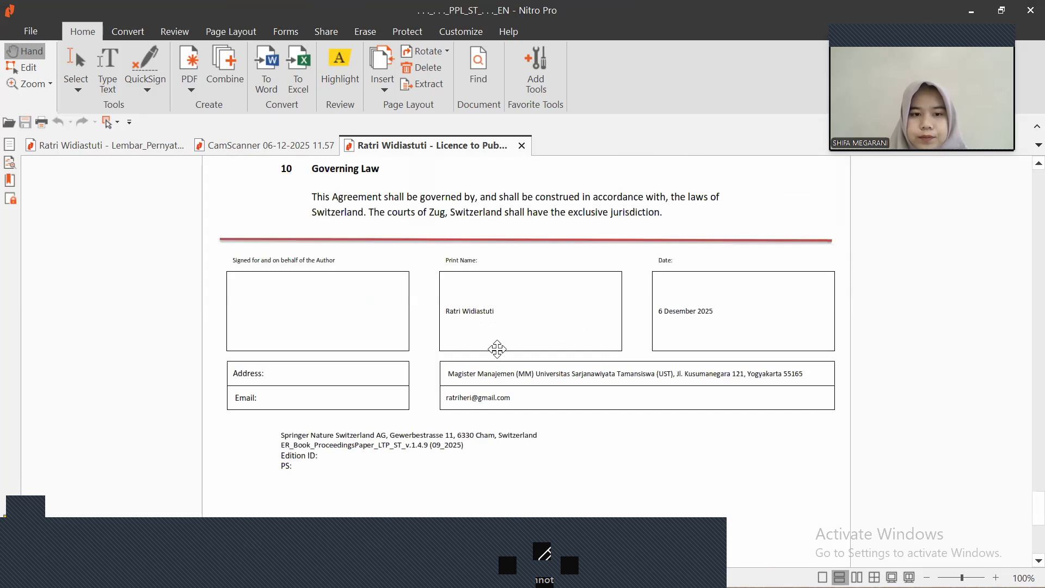
key("ctrl+v")
mouse_move(685, 433)
left_mouse_down()
mouse_move(491, 363)
mouse_move(542, 385)
left_mouse_up()
left_click_drag(492, 343, 360, 323)
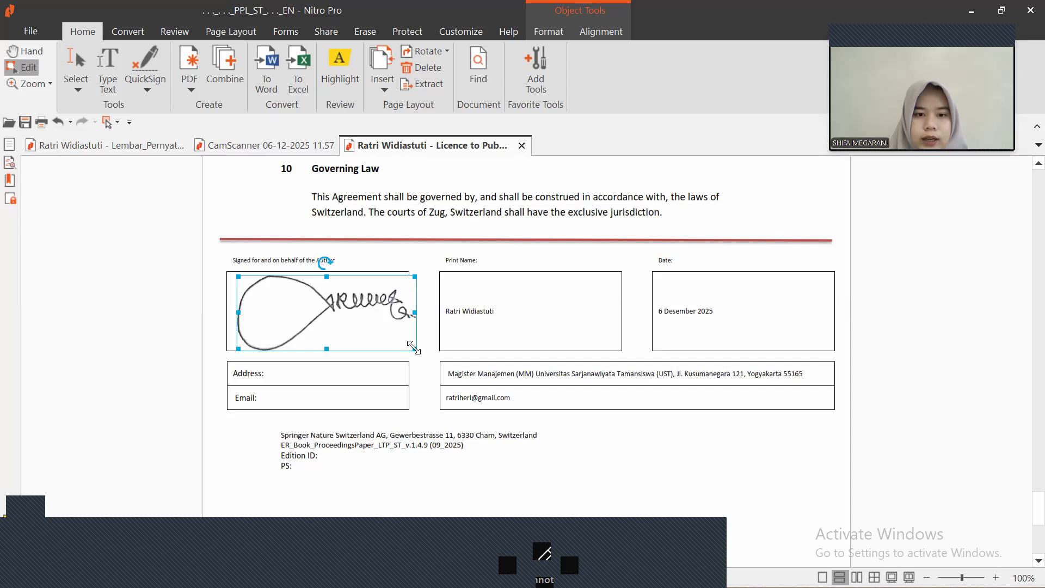
left_click_drag(414, 347, 391, 338)
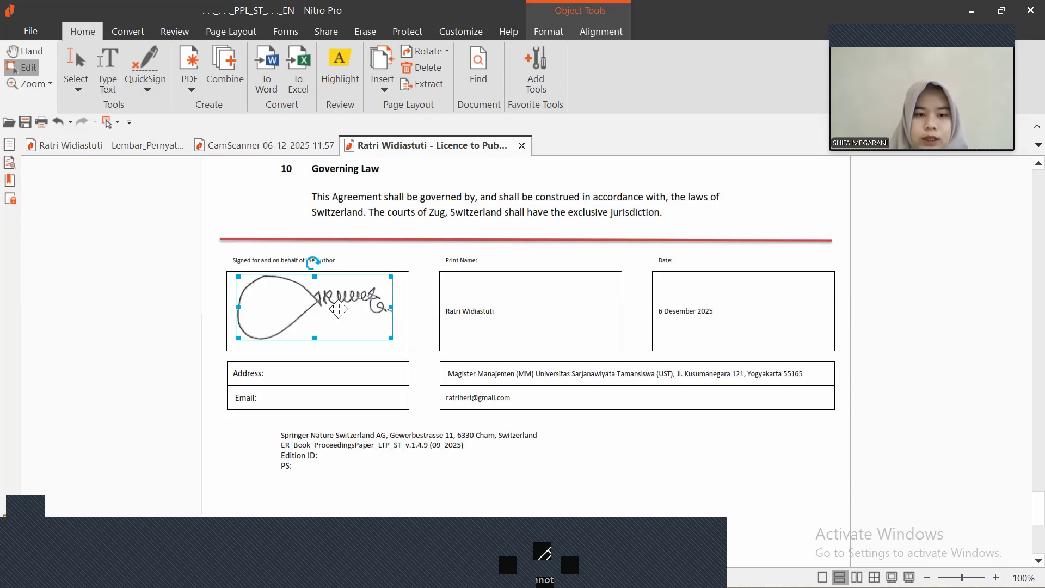
left_click_drag(338, 315, 338, 319)
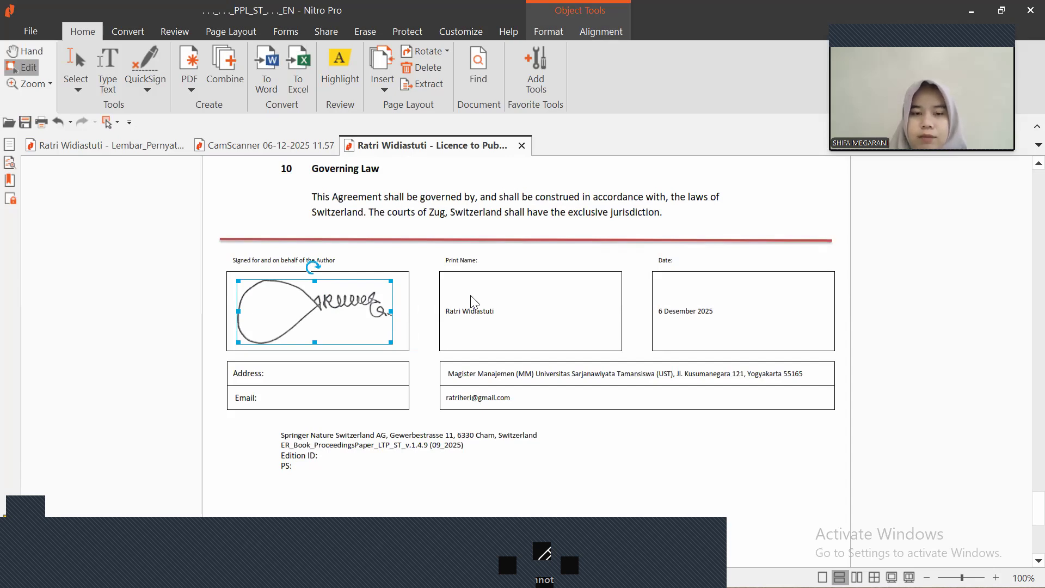
scroll(472, 300, "up", 3)
scroll(474, 301, "up", 3)
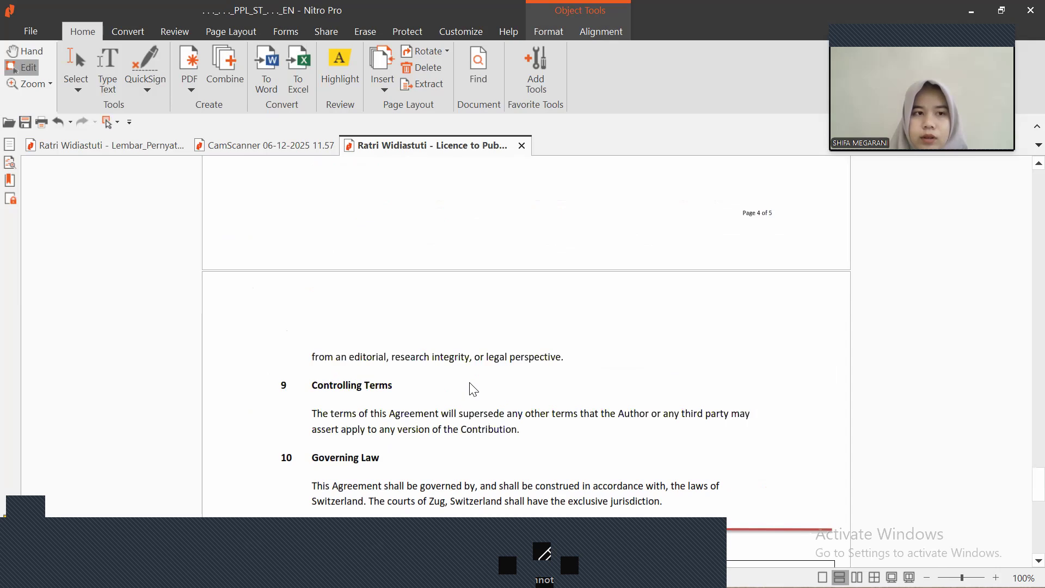
scroll(471, 387, "down", 3)
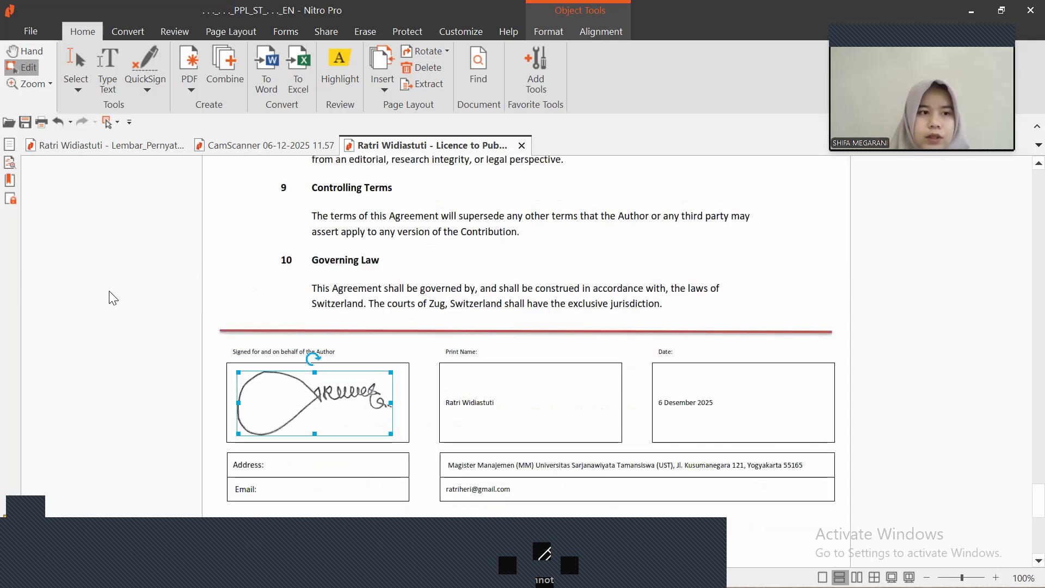
Save the signed Licence to Publish form
left_click(25, 121)
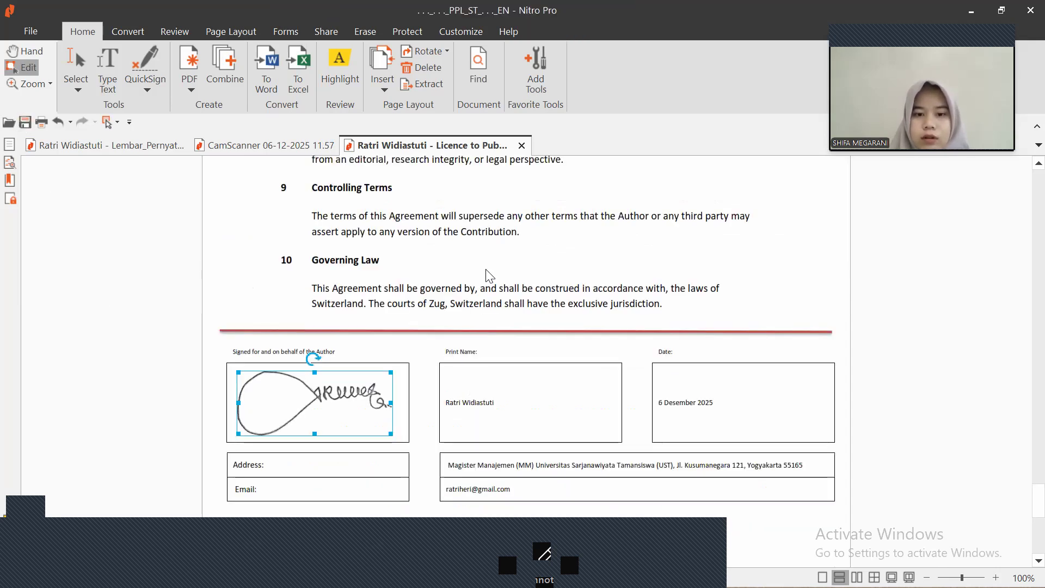
scroll(489, 275, "down", 3)
scroll(489, 276, "up", 4)
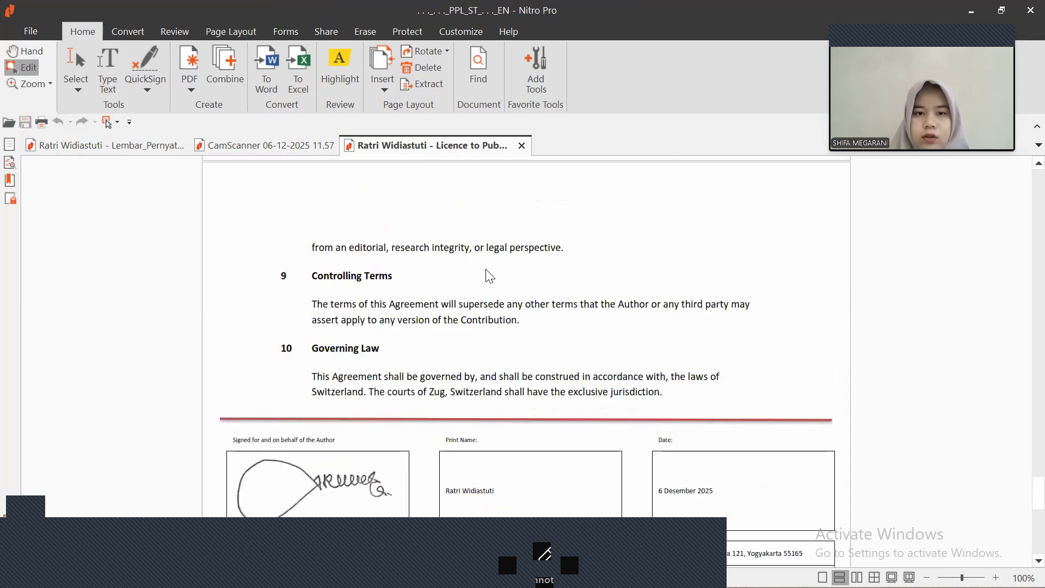
scroll(489, 276, "up", 15)
scroll(555, 276, "up", 7)
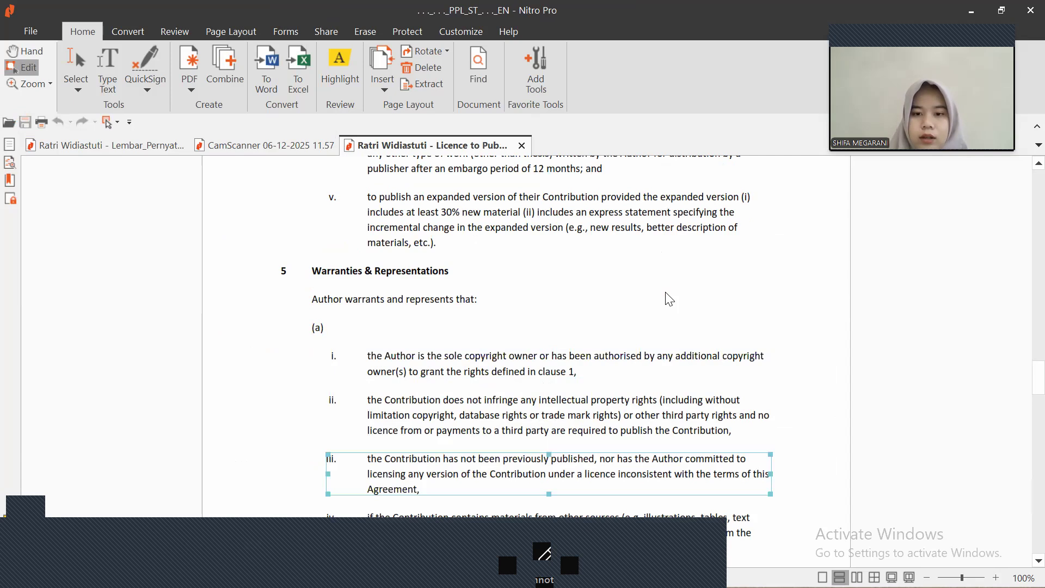
Minimize Nitro Pro and close the Licence to Publish document without saving
key("super")
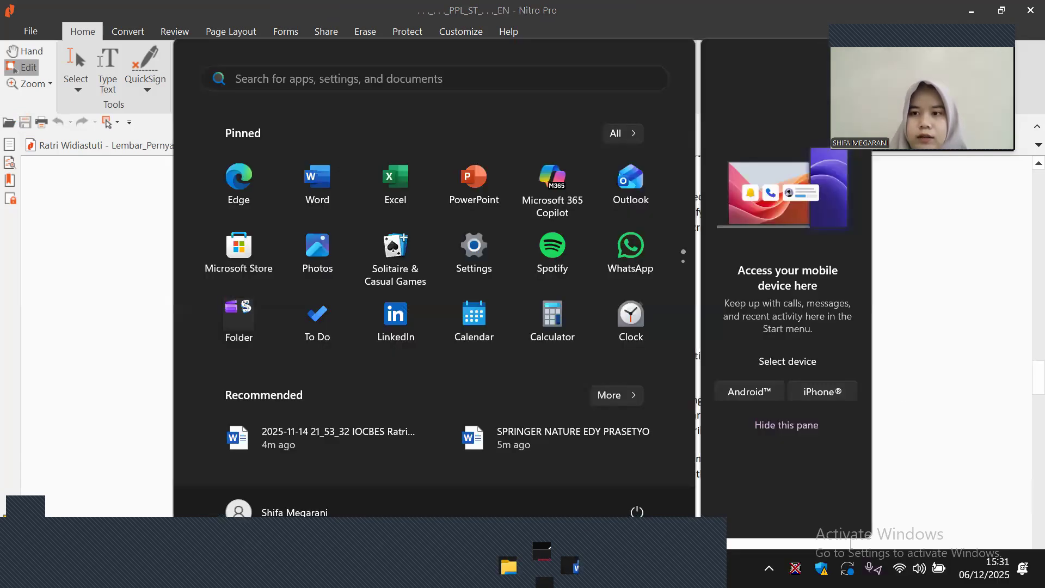
key("super")
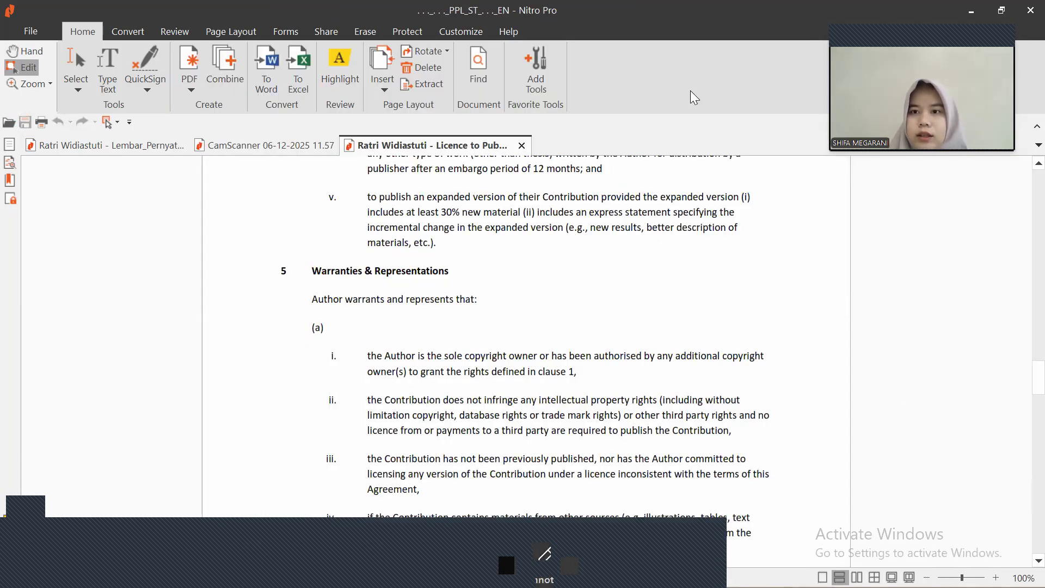
left_click(970, 14)
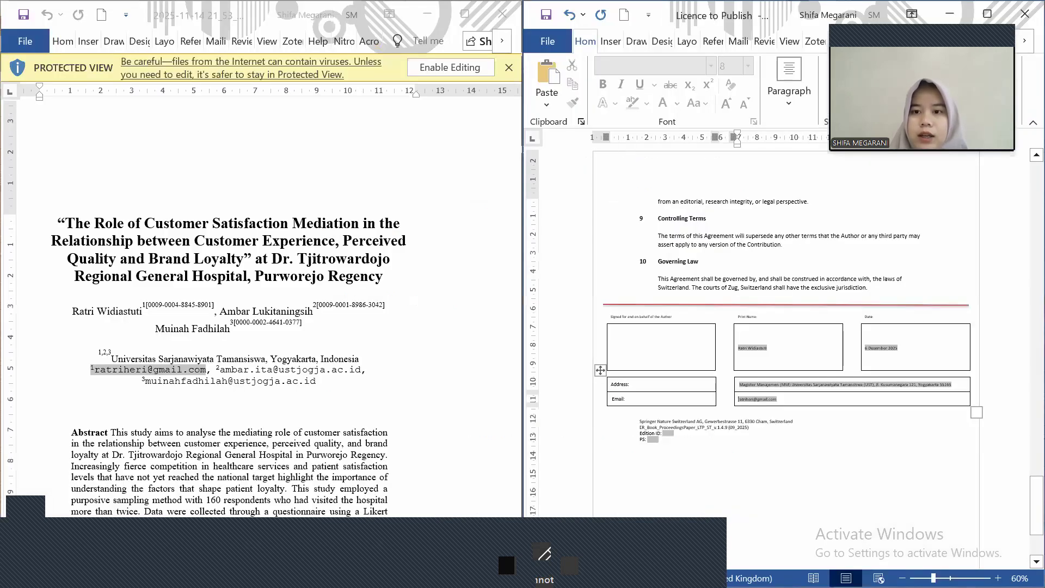
left_click(1024, 14)
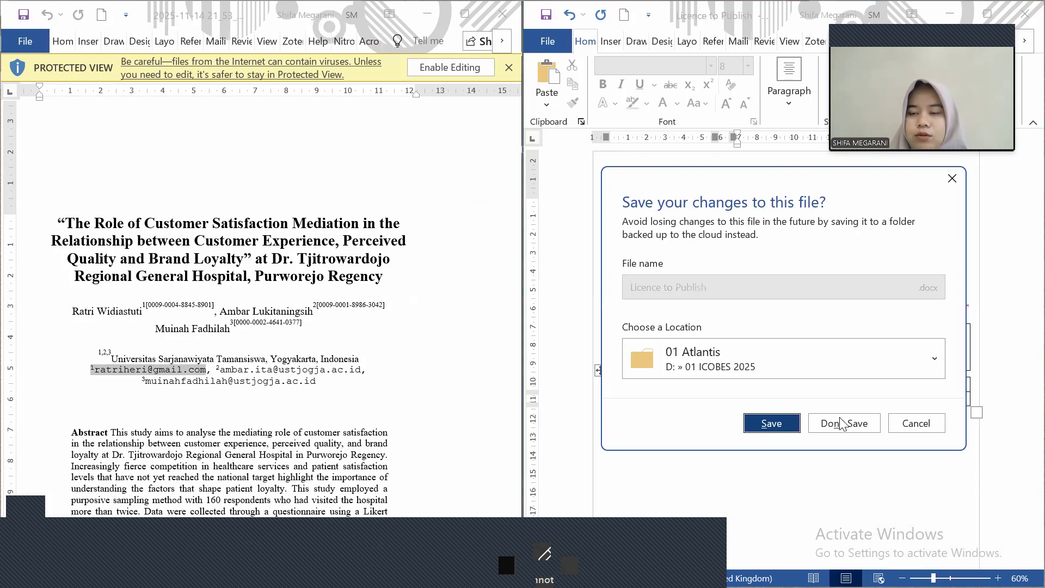
left_click(843, 424)
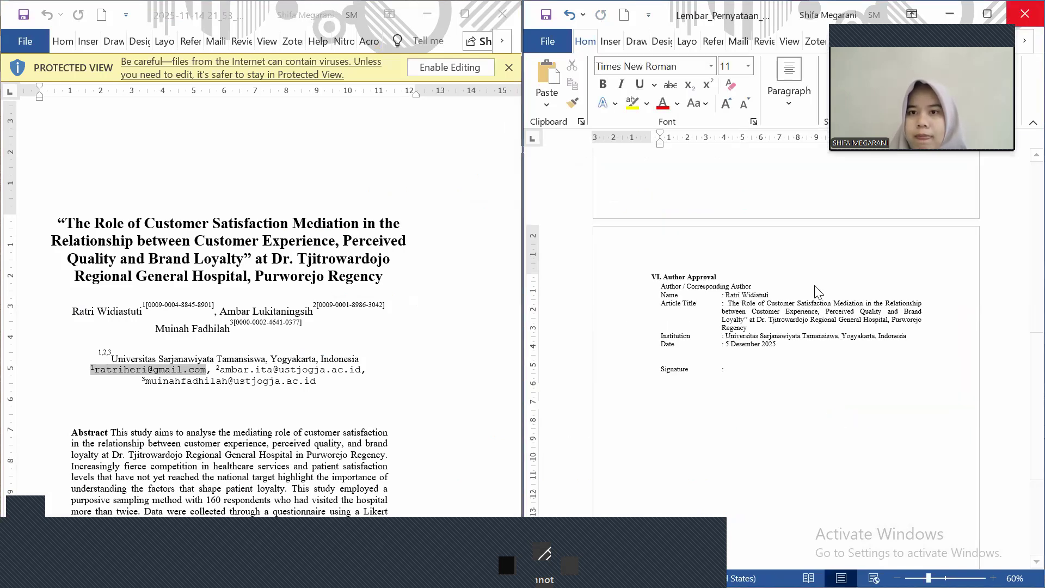
Close the author statement without saving and enable editing on the manuscript
key("alt+F4")
left_click(852, 428)
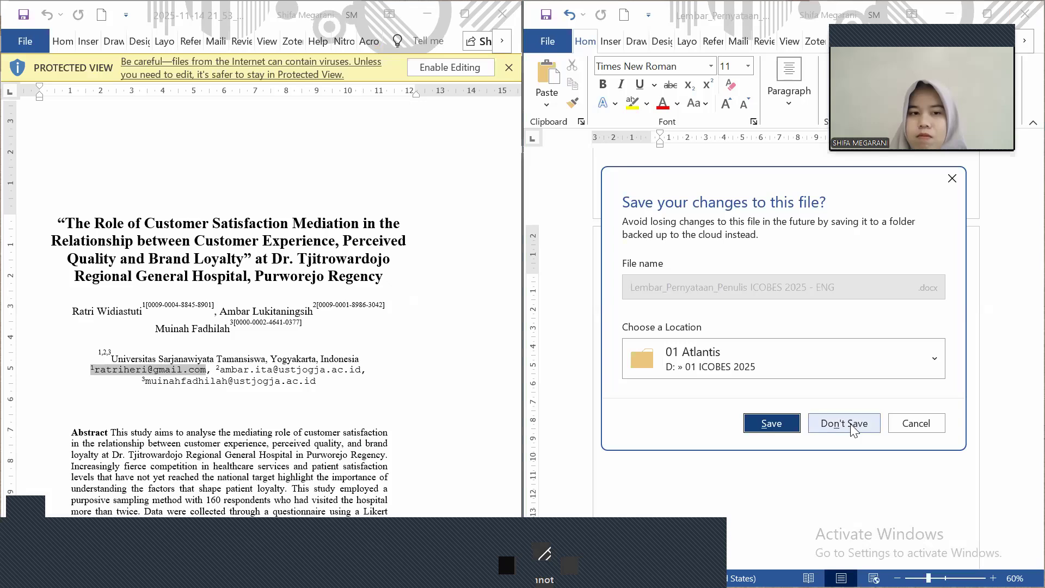
left_click(451, 66)
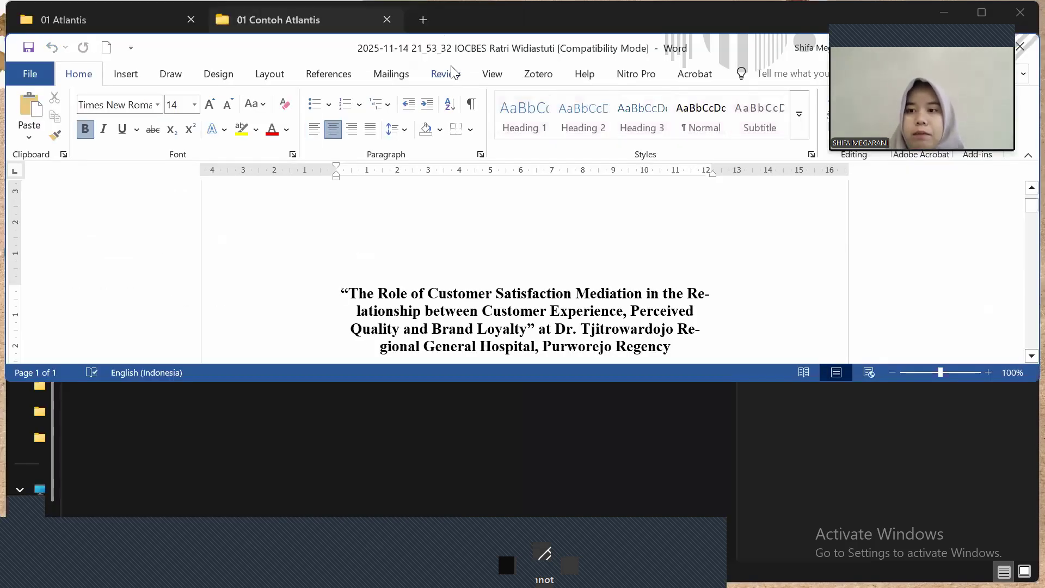
left_click(371, 440)
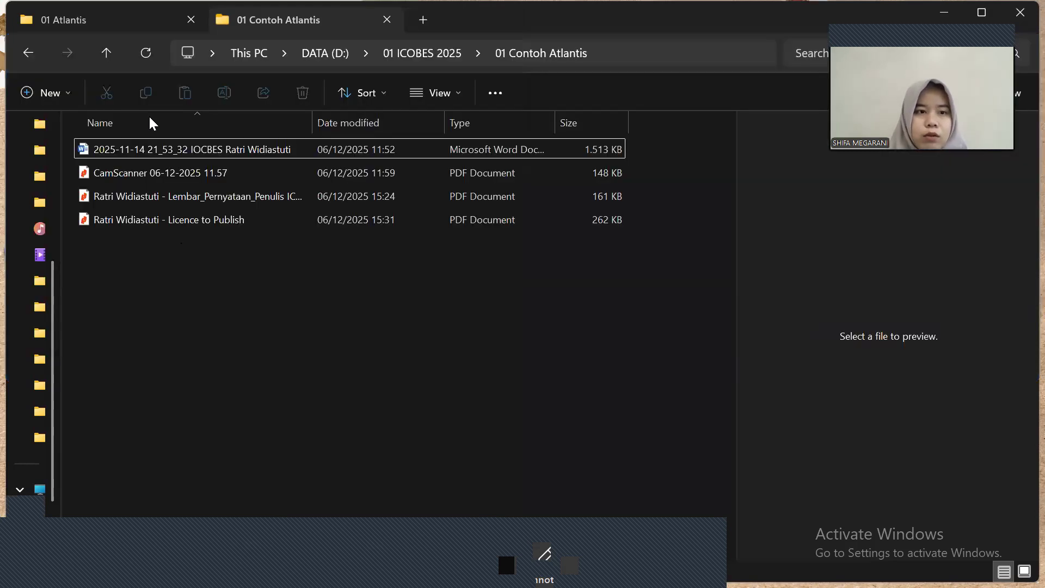
Open the splnproc2311 template file from the 01 Atlantis folder in Word
left_click(129, 22)
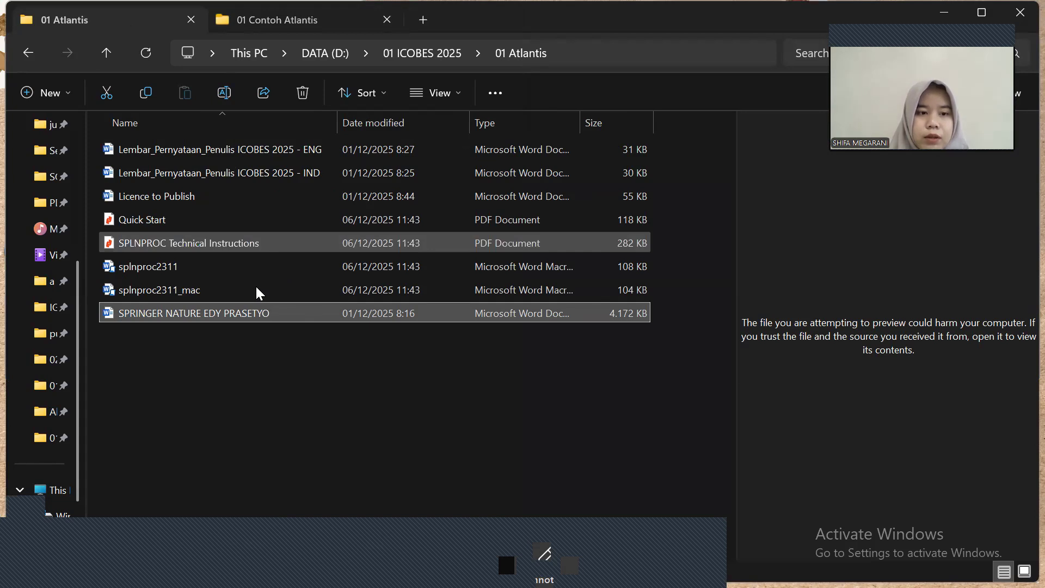
left_click(263, 271)
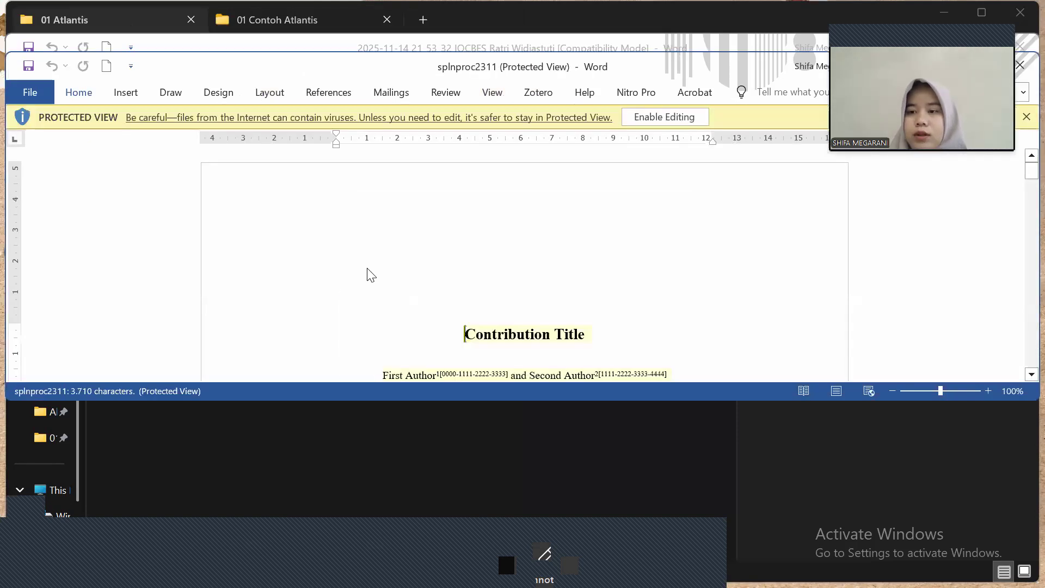
left_click(668, 115)
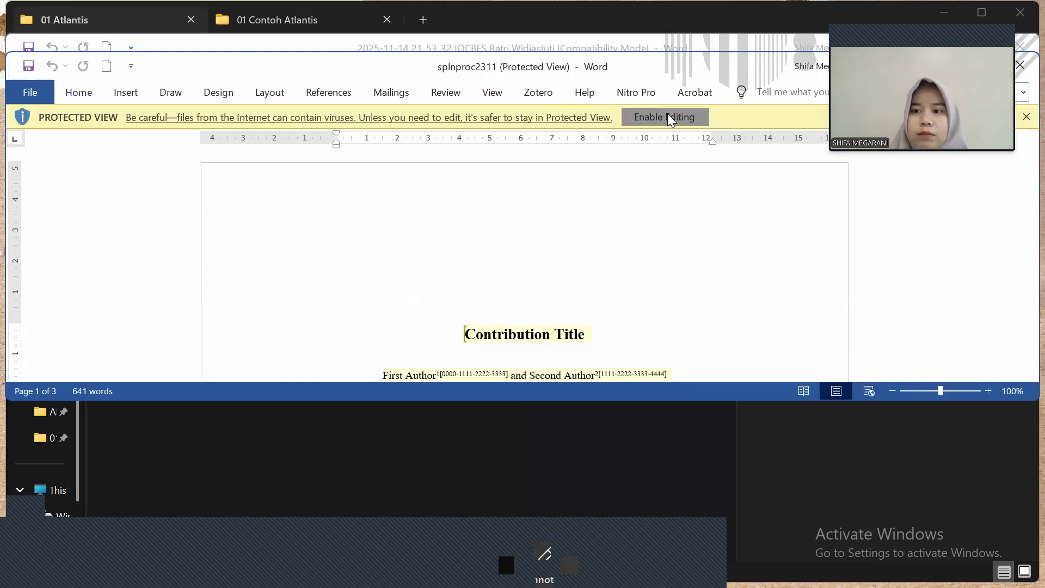
left_click(668, 115)
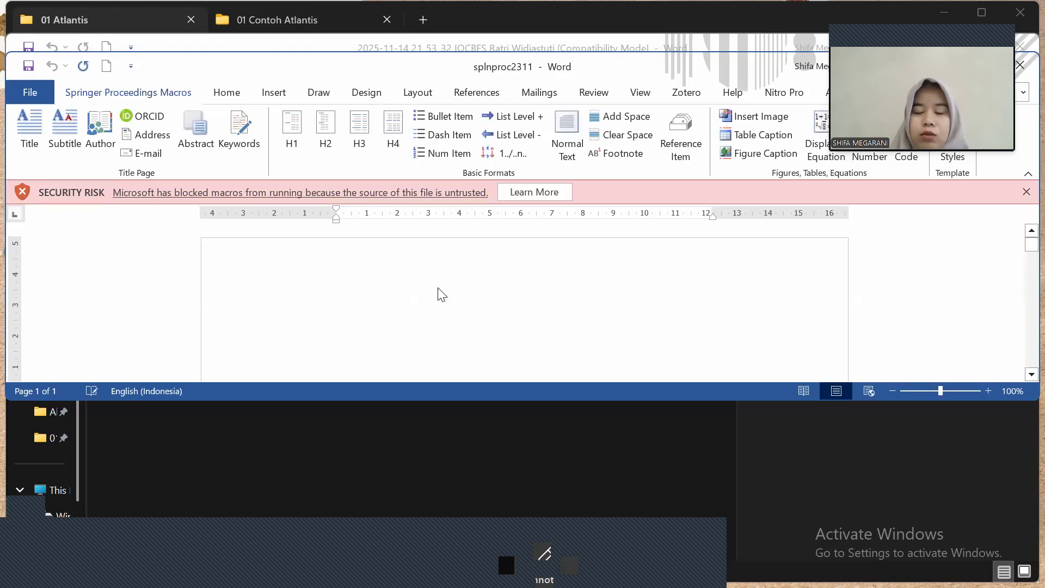
key("super+Right")
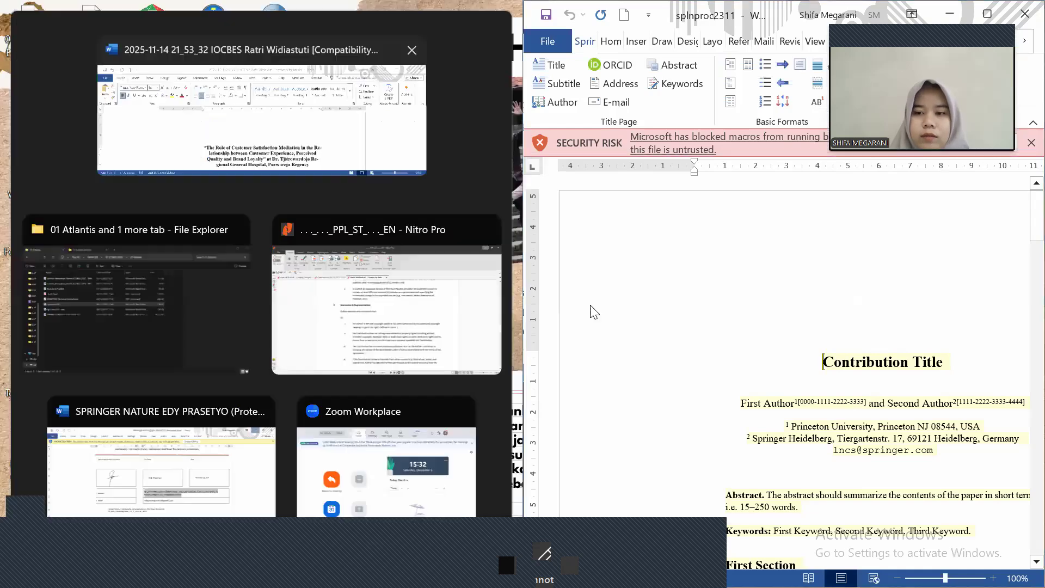
key("Return")
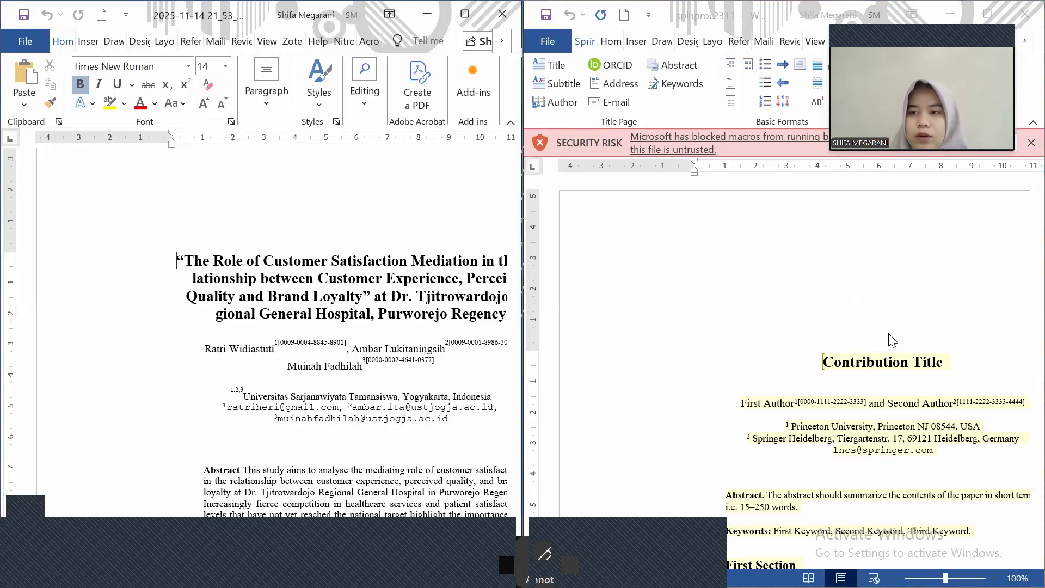
scroll(893, 340, "down", 5)
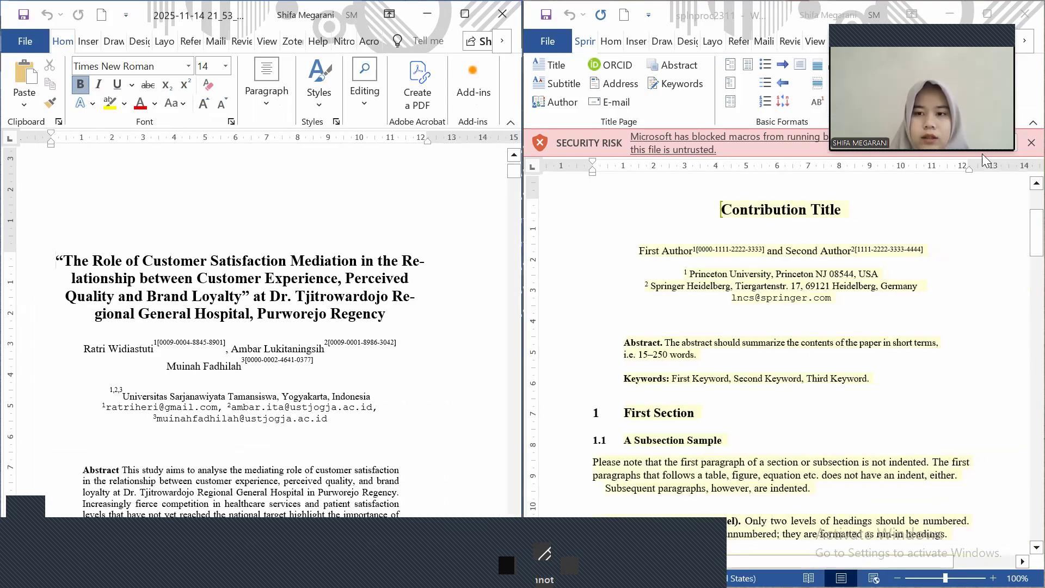
left_click(799, 210)
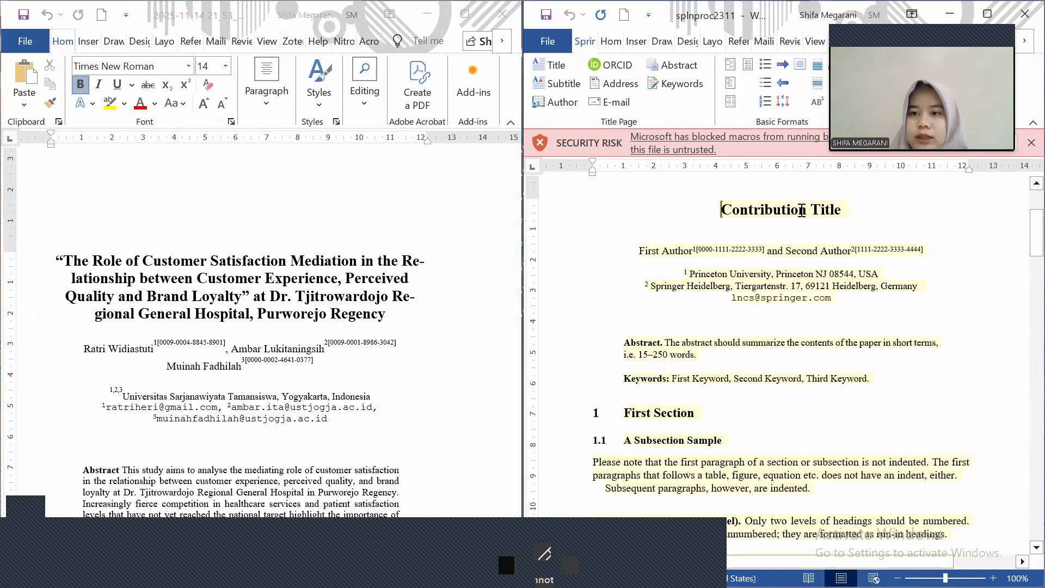
left_click_drag(772, 209, 798, 210)
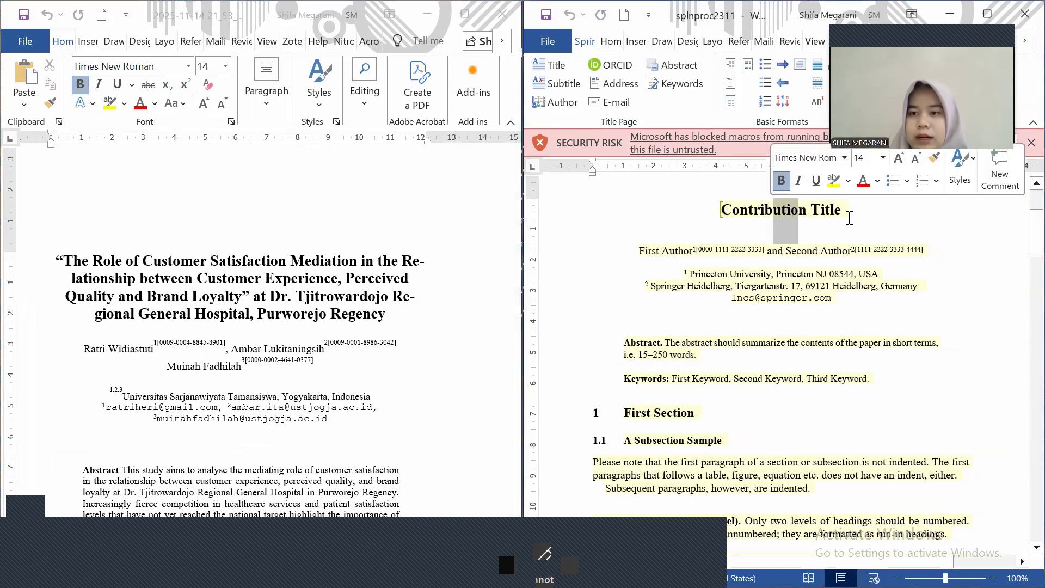
left_click(405, 315)
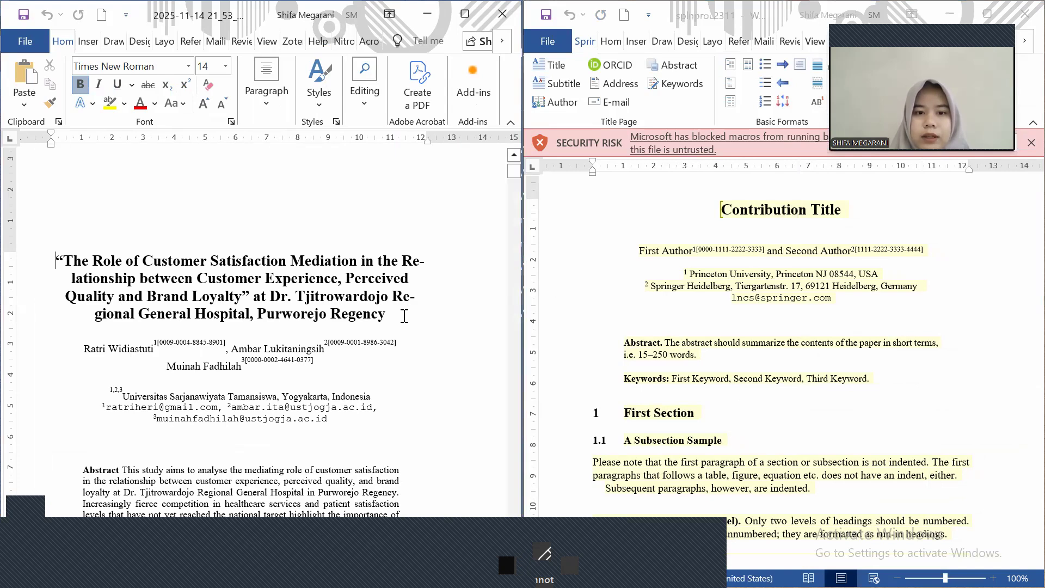
left_click_drag(773, 211, 799, 214)
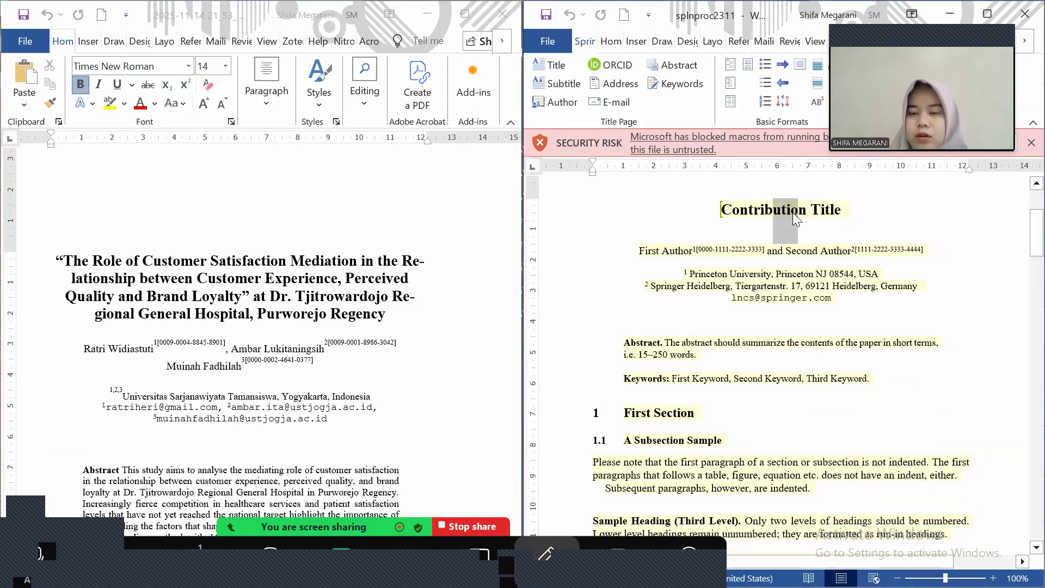
left_click(809, 212)
left_click_drag(773, 214, 807, 213)
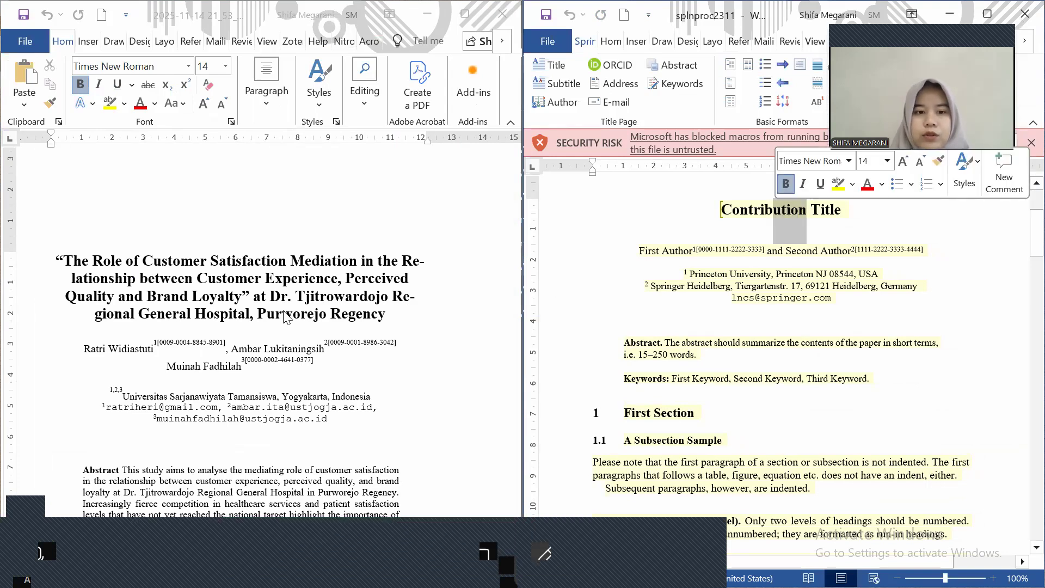
left_click(287, 317)
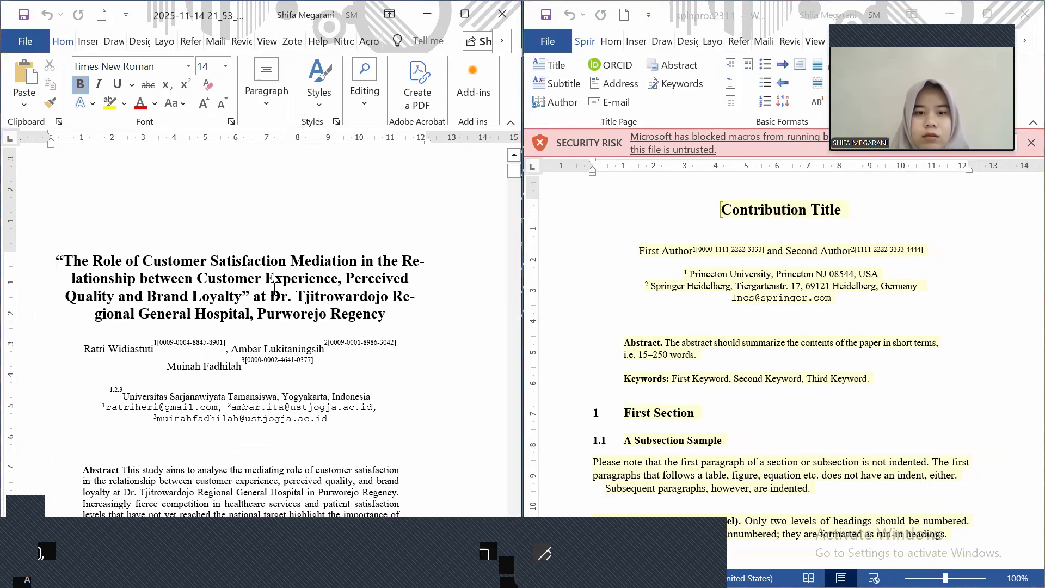
left_click_drag(387, 315, 275, 295)
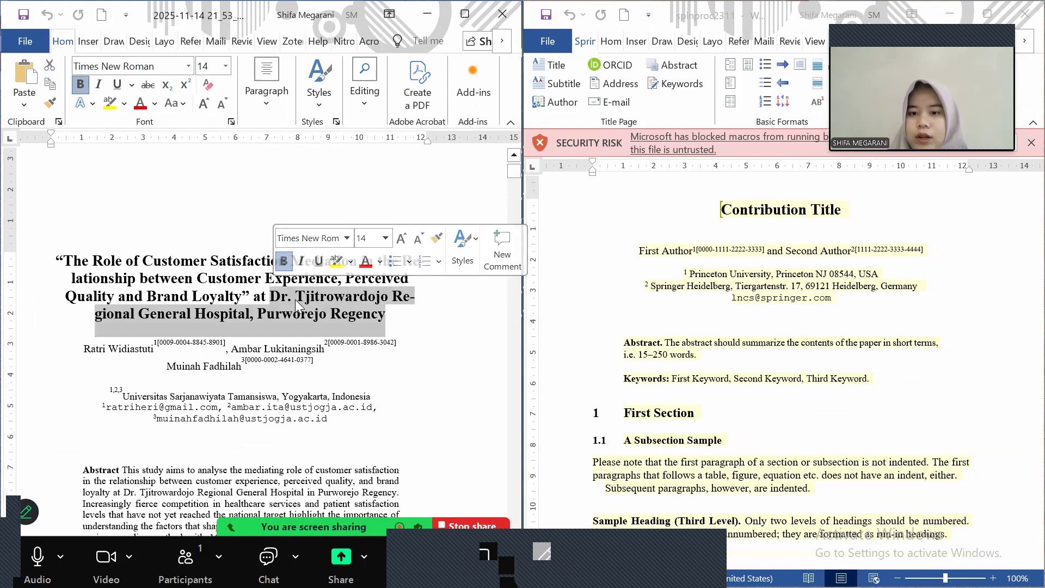
left_click(295, 300)
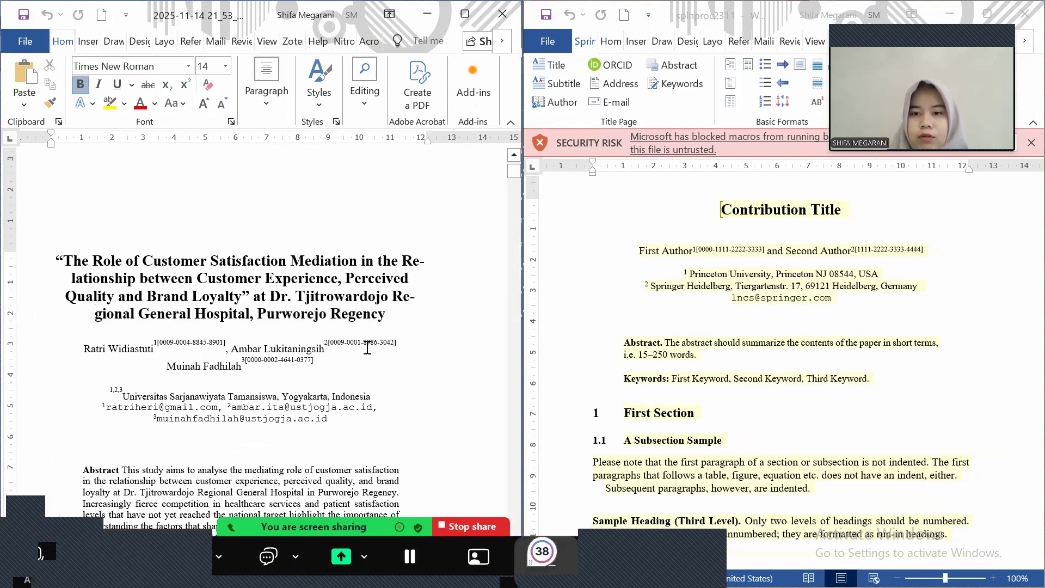
scroll(367, 348, "down", 3)
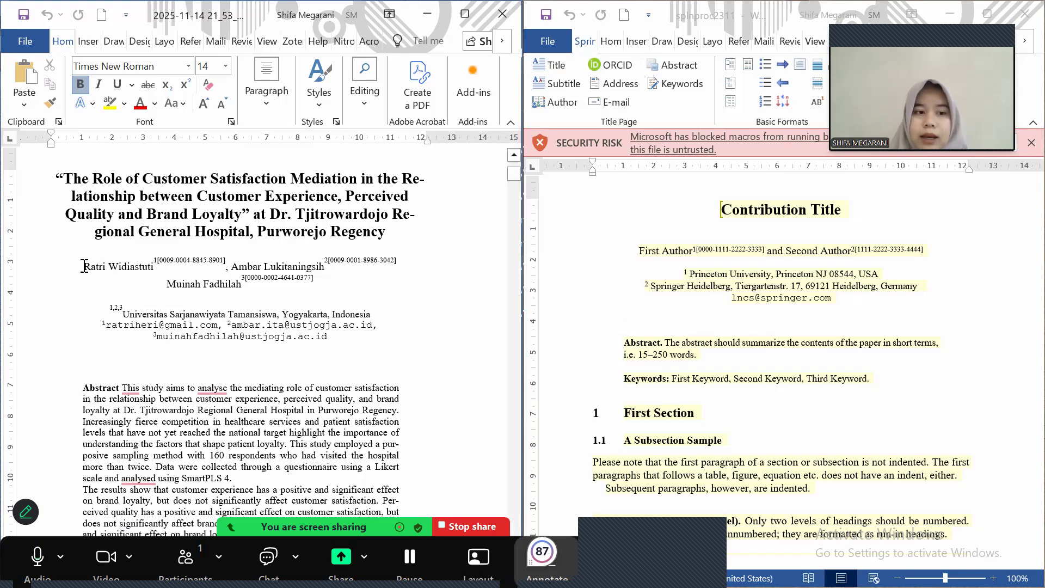
triple_click(163, 273)
left_click_drag(163, 273, 174, 267)
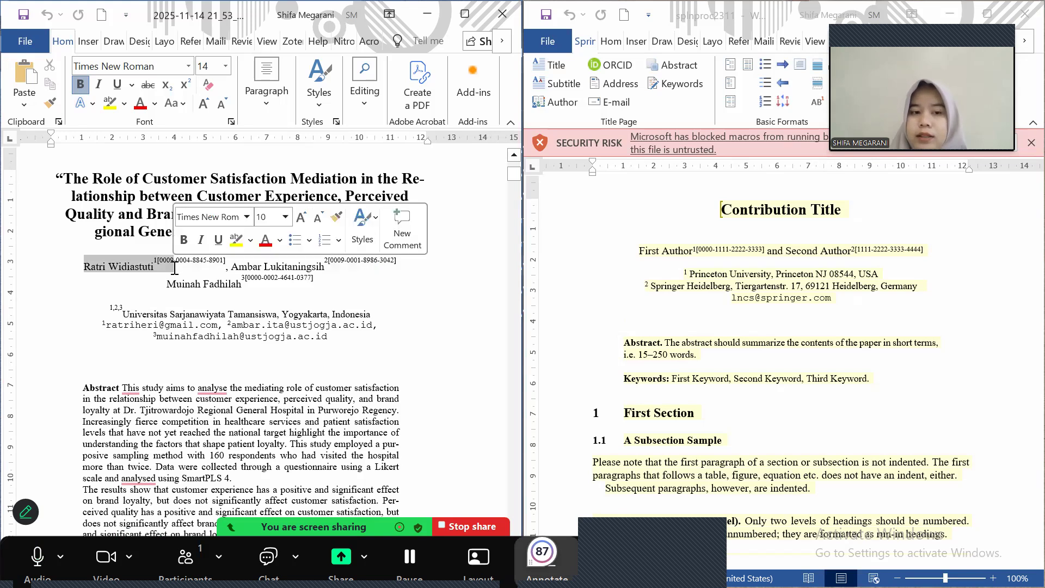
left_click(257, 269)
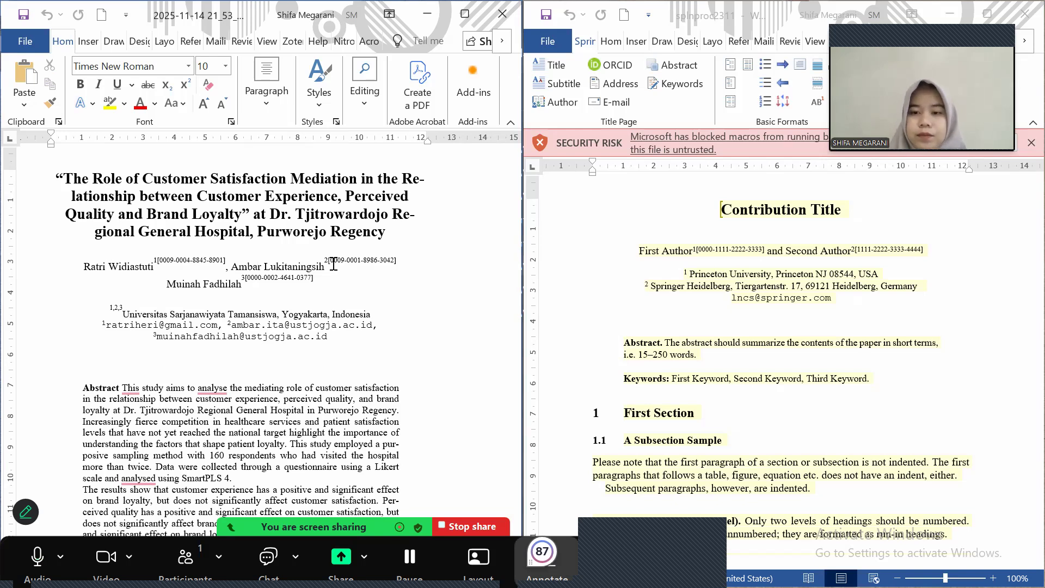
scroll(333, 264, "down", 1)
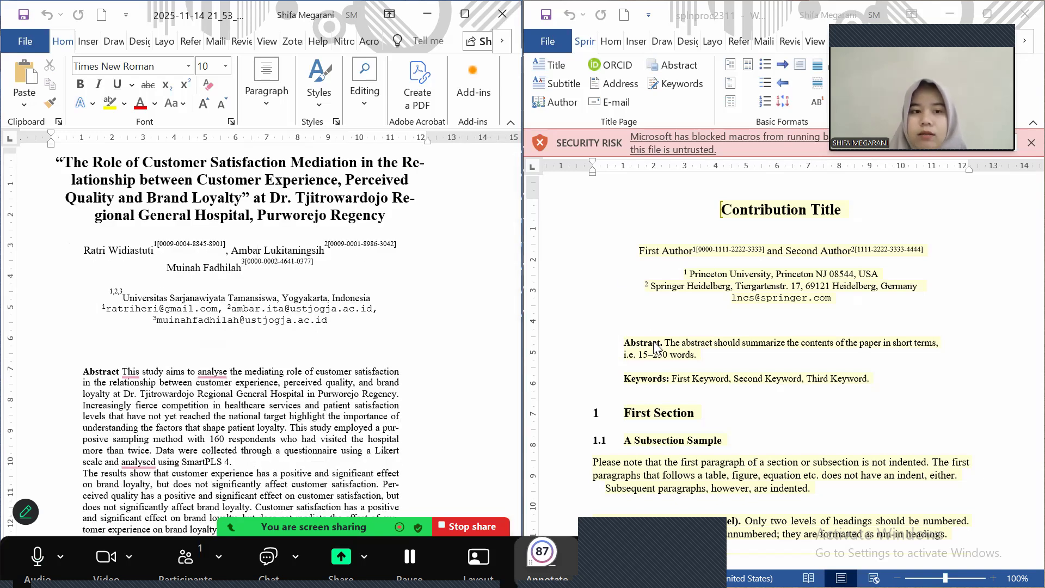
scroll(655, 347, "down", 3)
scroll(655, 347, "up", 1)
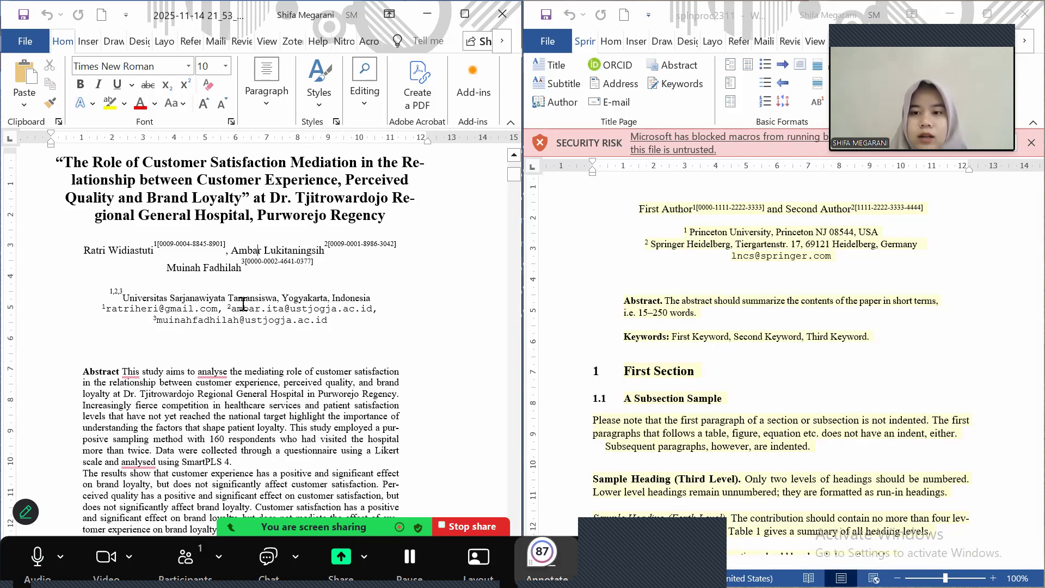
scroll(244, 304, "down", 2)
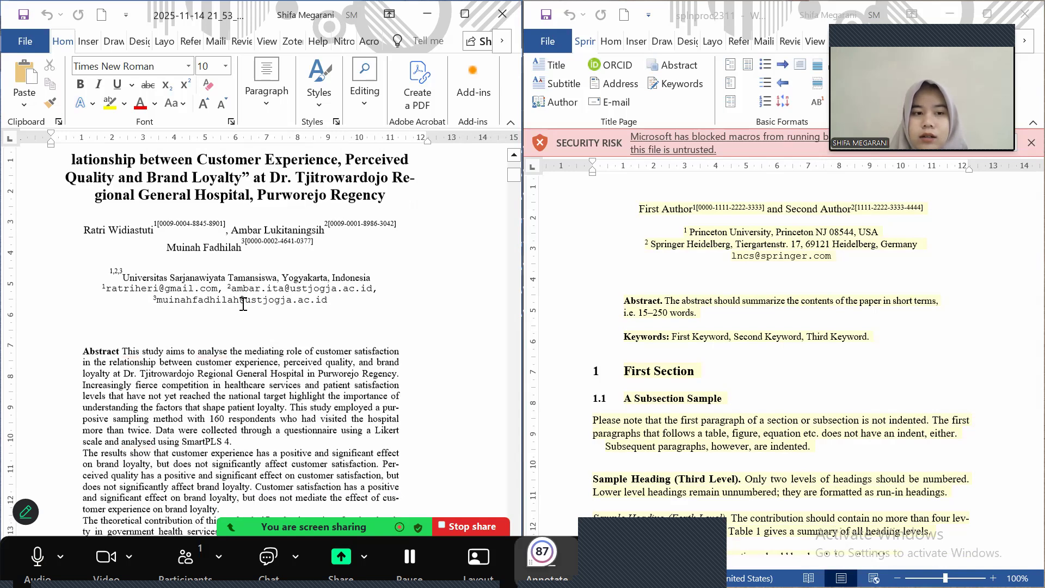
scroll(243, 304, "down", 2)
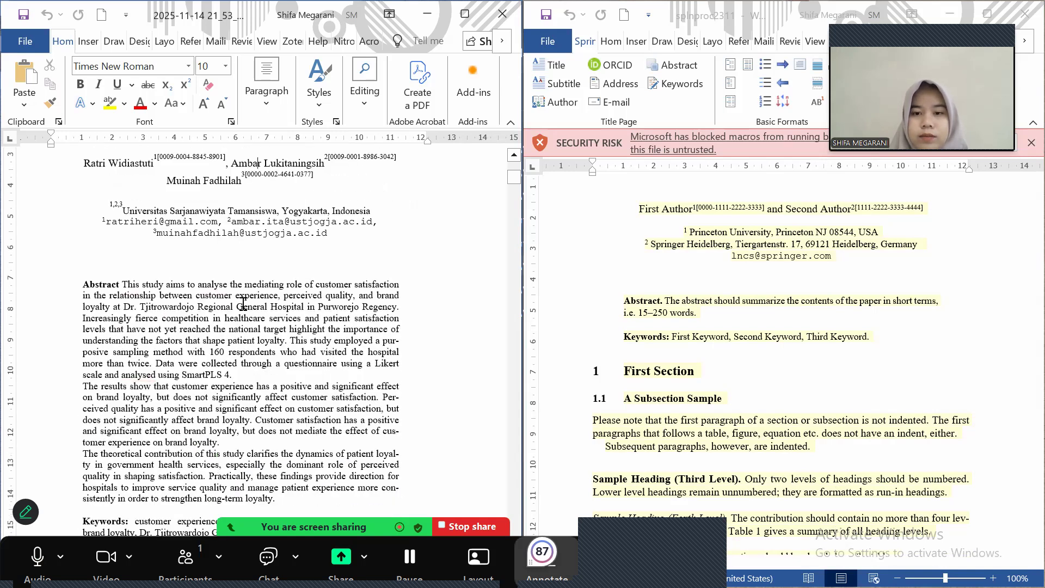
scroll(243, 304, "down", 1)
scroll(244, 304, "down", 1)
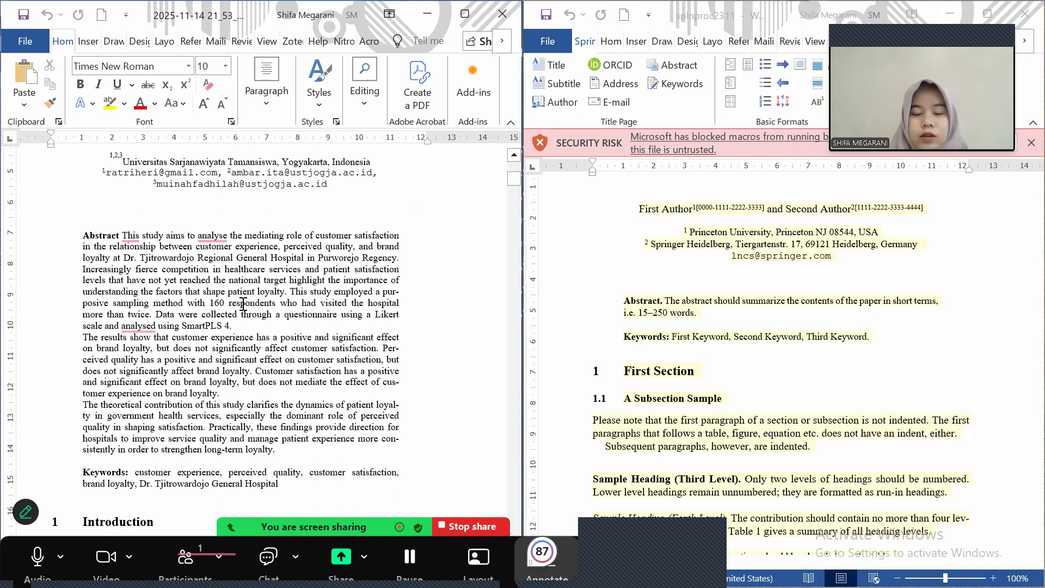
scroll(243, 303, "up", 2)
scroll(243, 304, "up", 1)
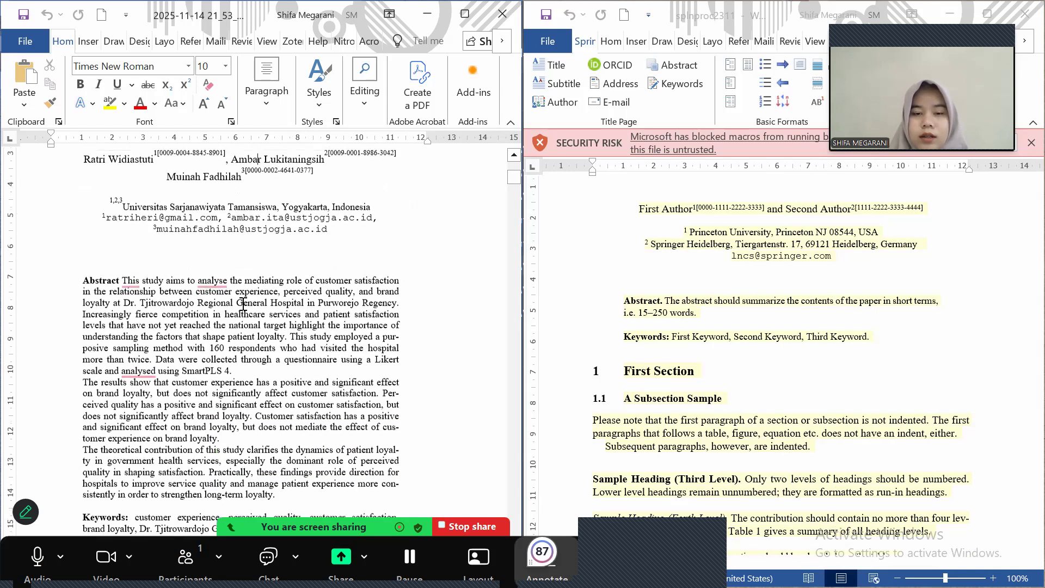
scroll(244, 304, "down", 3)
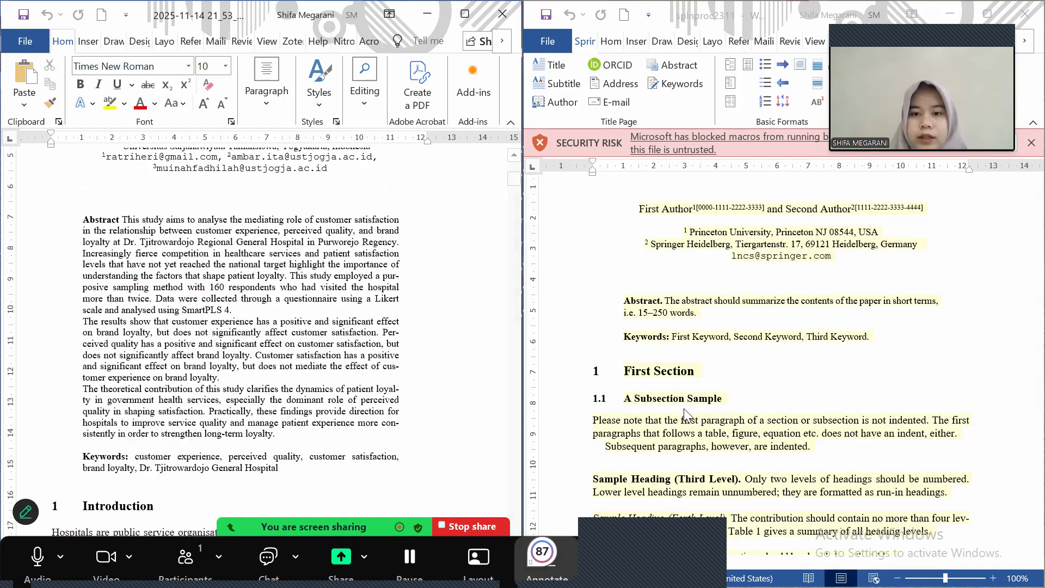
scroll(685, 414, "down", 3)
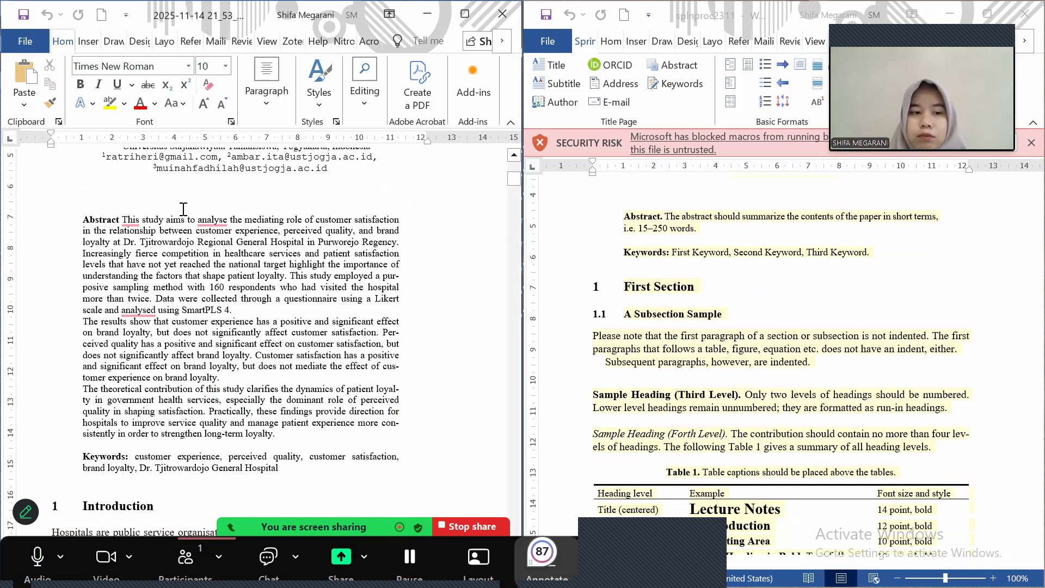
mouse_move(123, 217)
left_click_drag(122, 216, 275, 435)
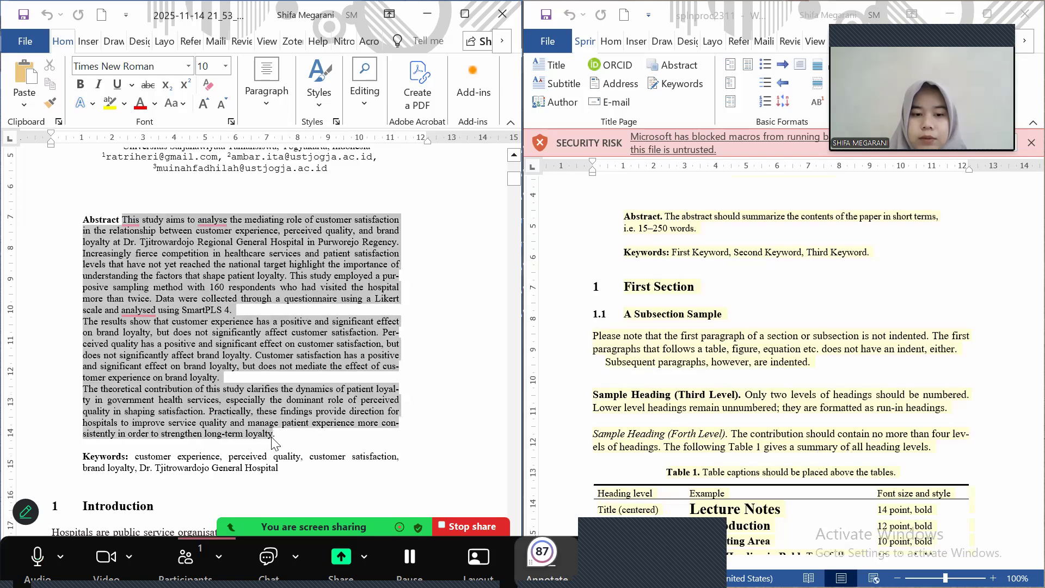
left_click(236, 310)
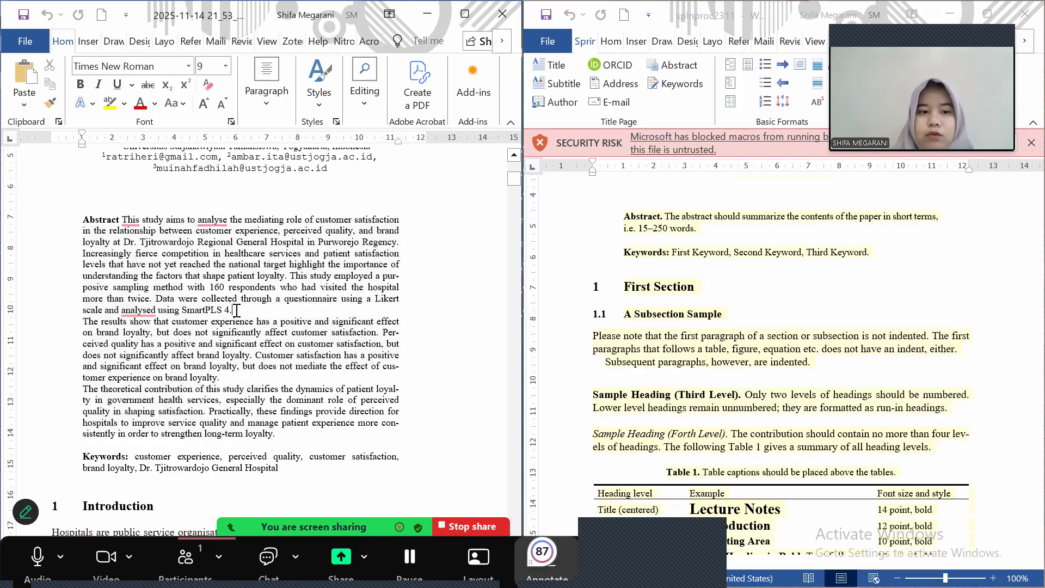
key("Delete")
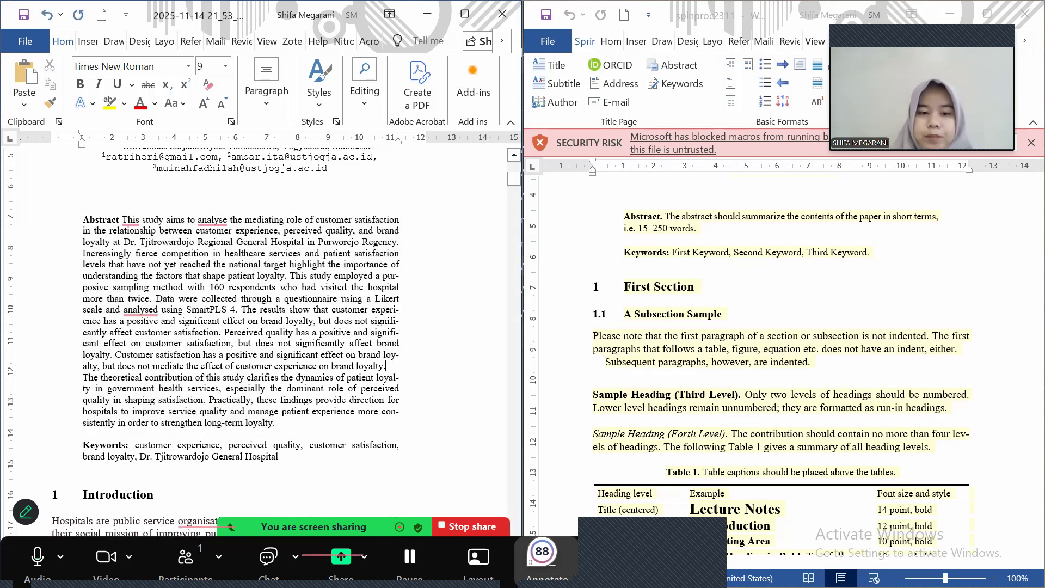
key("Delete")
key("shift+Return")
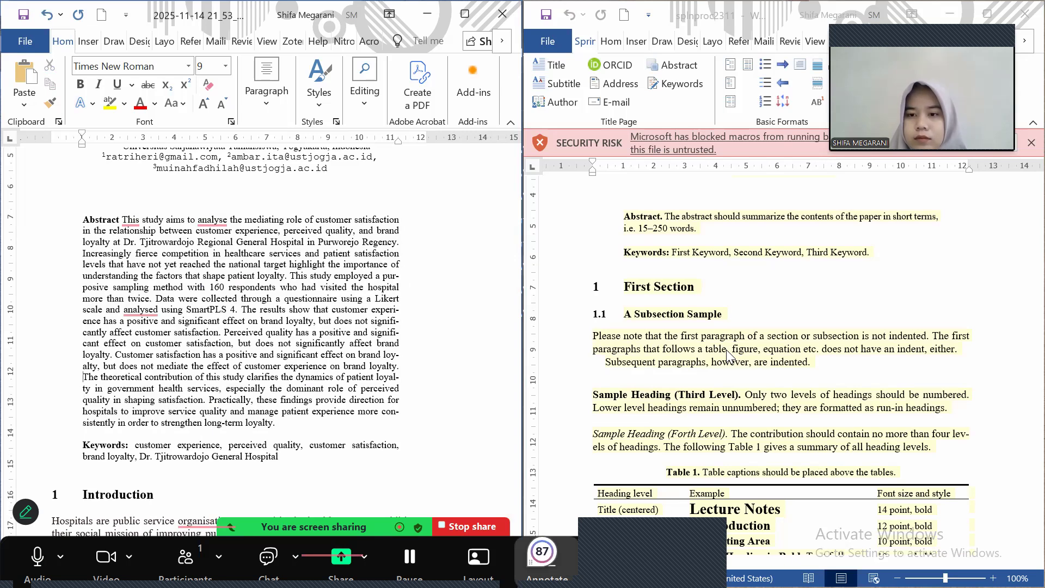
left_click(727, 354)
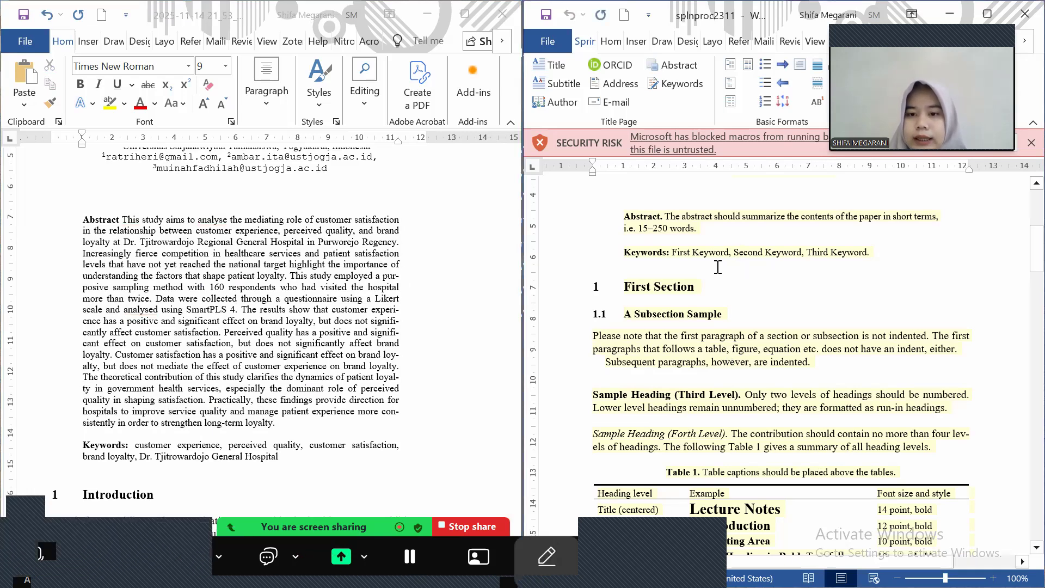
scroll(718, 268, "up", 1)
left_click_drag(665, 265, 690, 279)
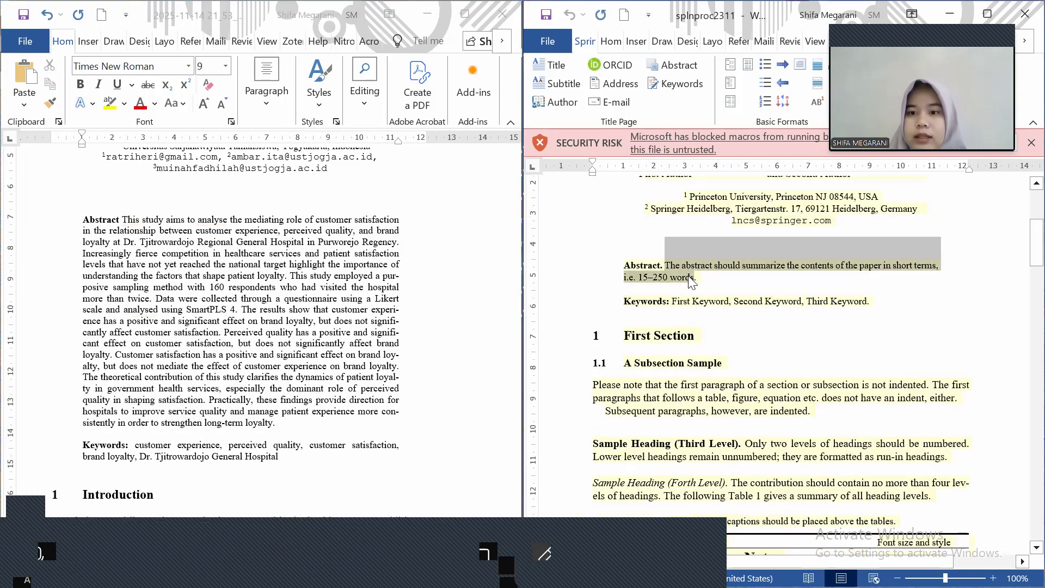
left_click_drag(251, 289, 265, 332)
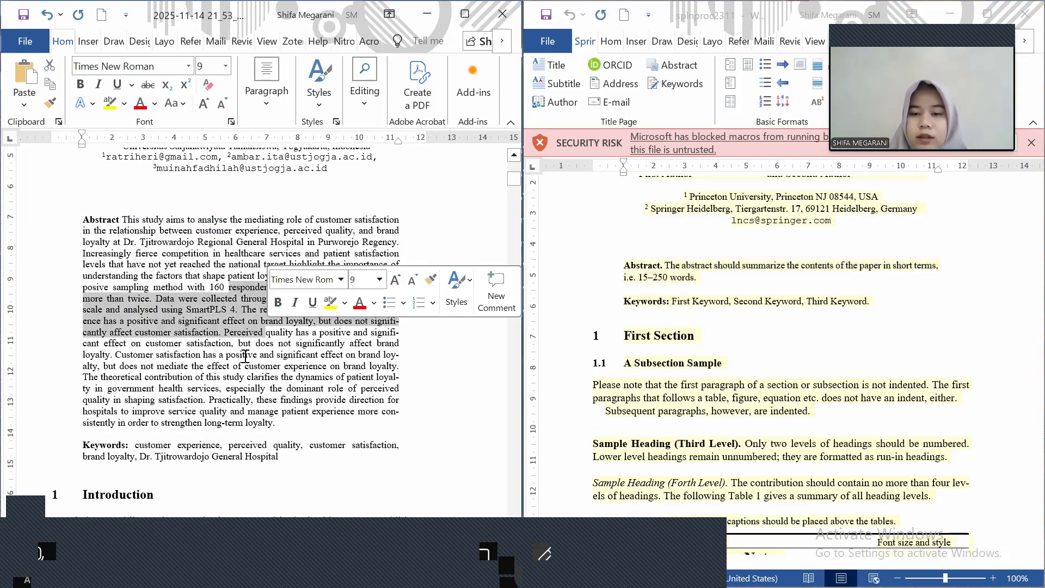
left_click(245, 357)
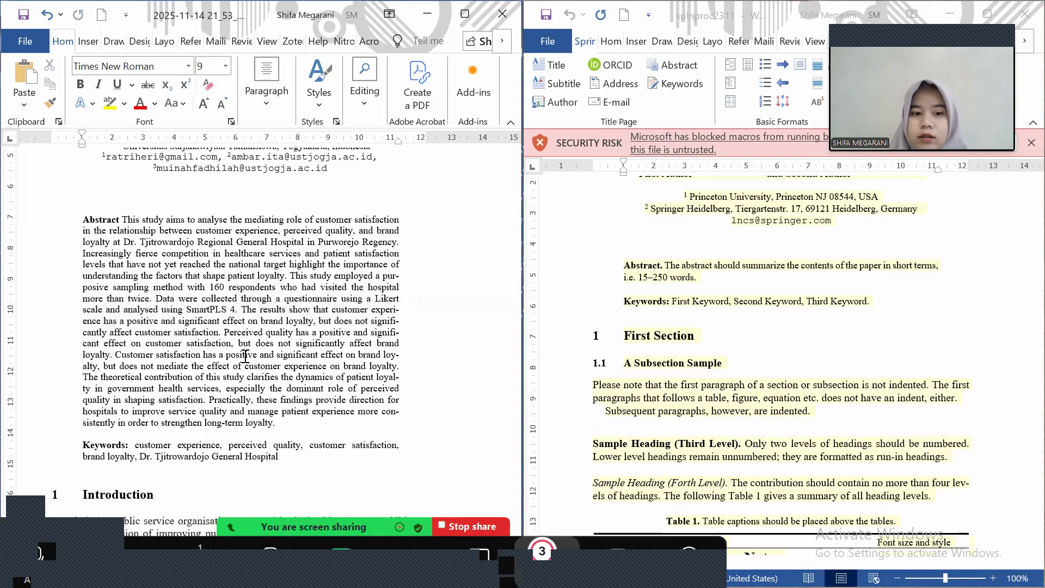
scroll(245, 357, "down", 4)
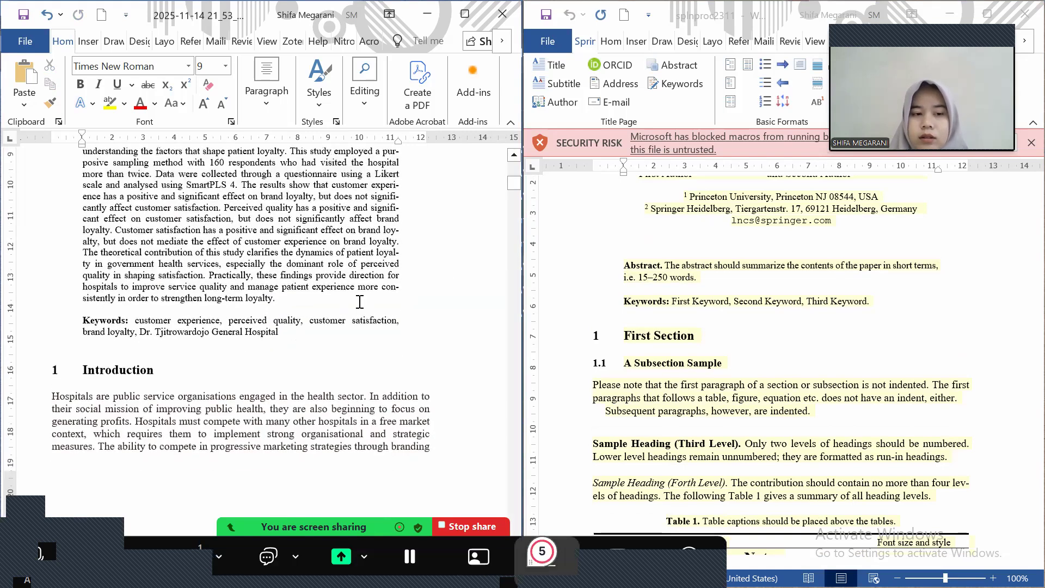
scroll(360, 302, "down", 1)
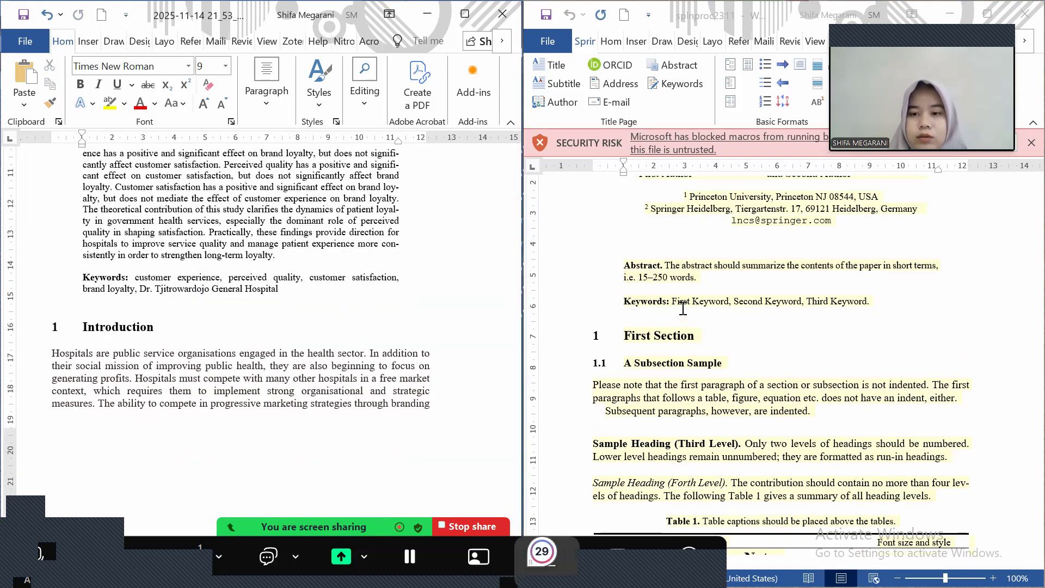
left_click(683, 309)
left_click(667, 303)
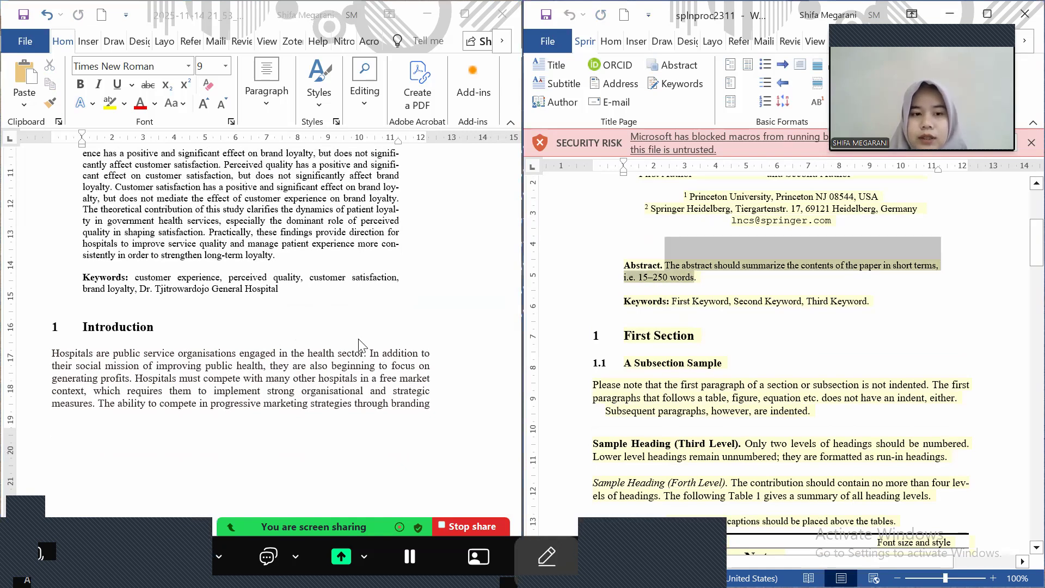
left_click(278, 287)
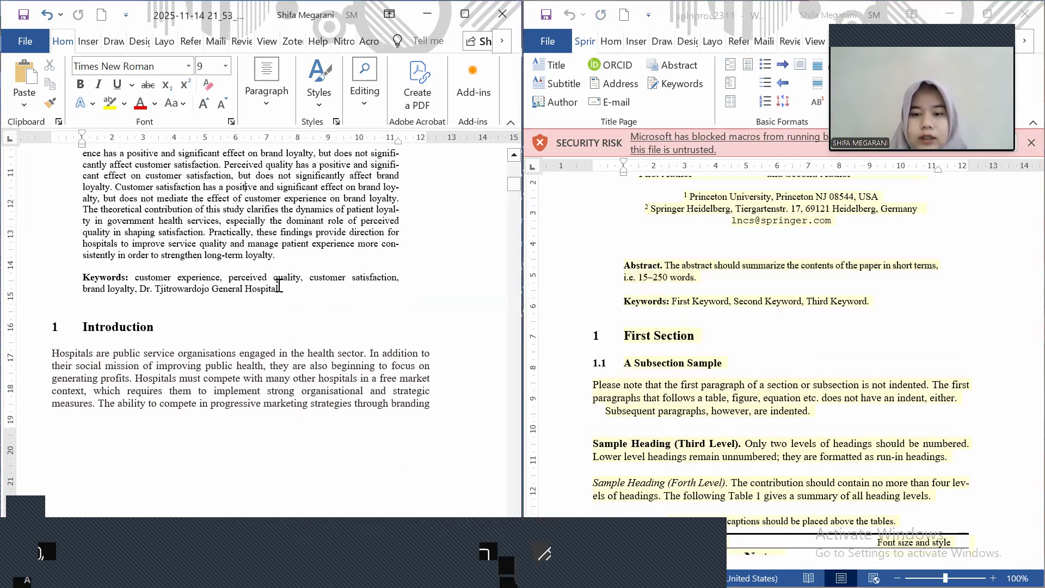
scroll(278, 286, "down", 3)
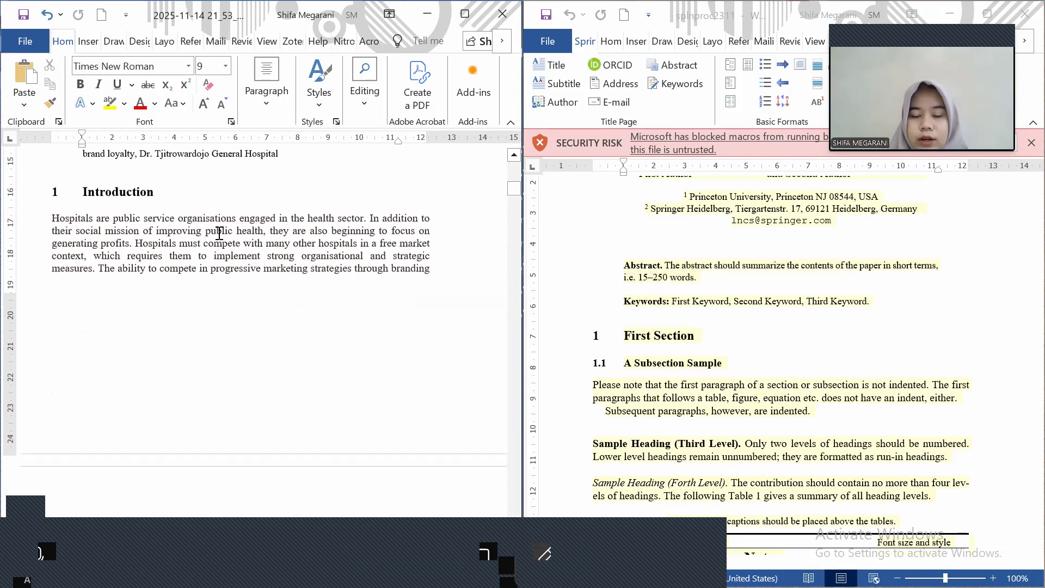
left_click(669, 430)
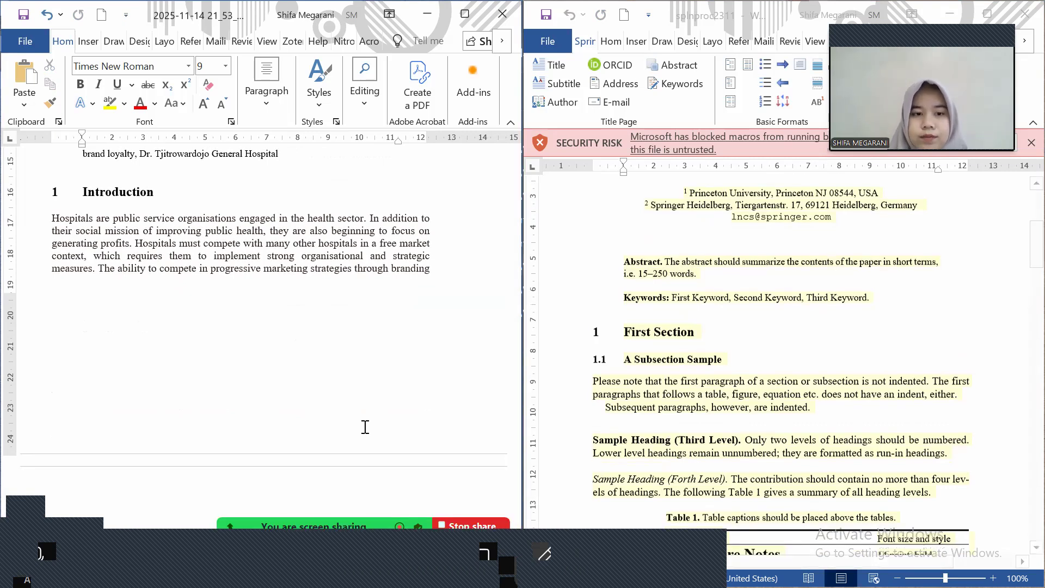
scroll(365, 427, "down", 2)
scroll(365, 427, "down", 5)
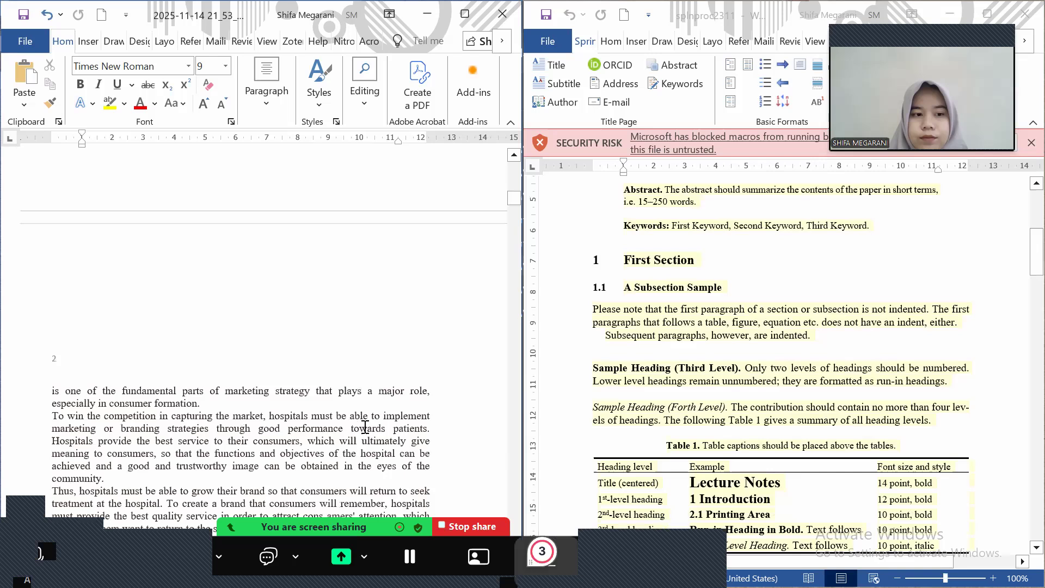
scroll(365, 427, "down", 4)
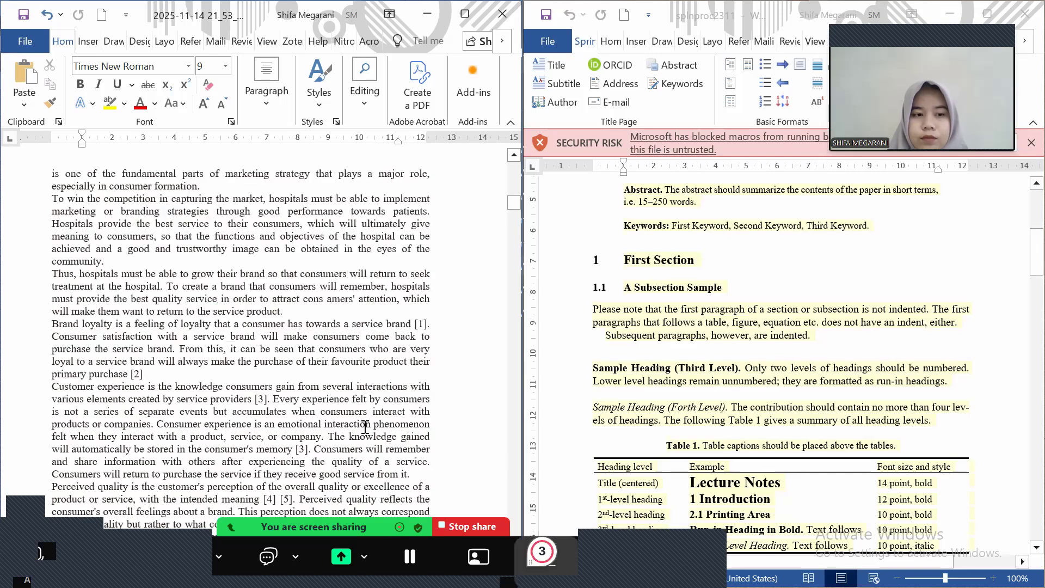
scroll(365, 426, "down", 2)
scroll(365, 427, "down", 3)
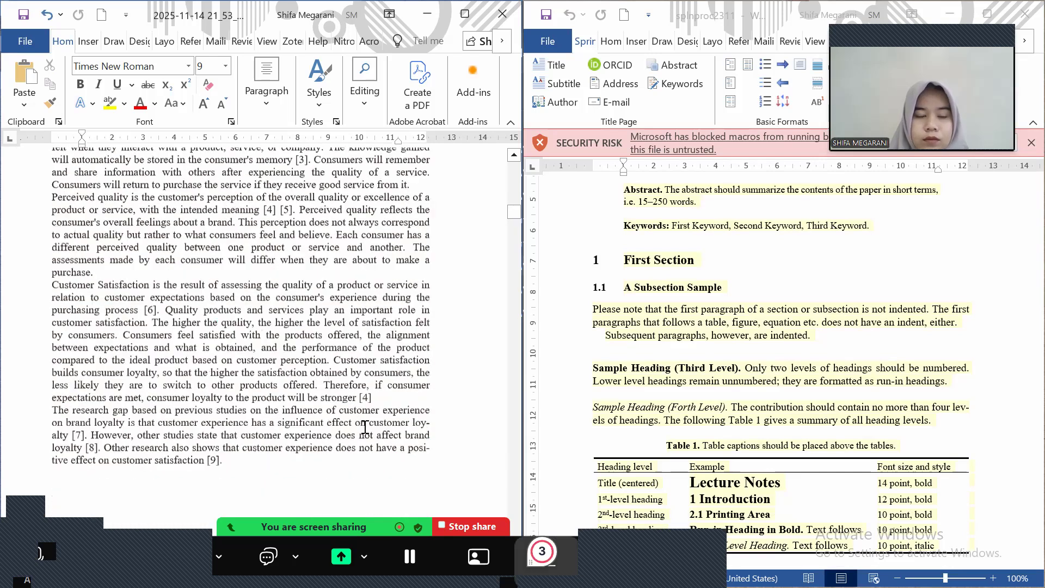
scroll(364, 427, "down", 4)
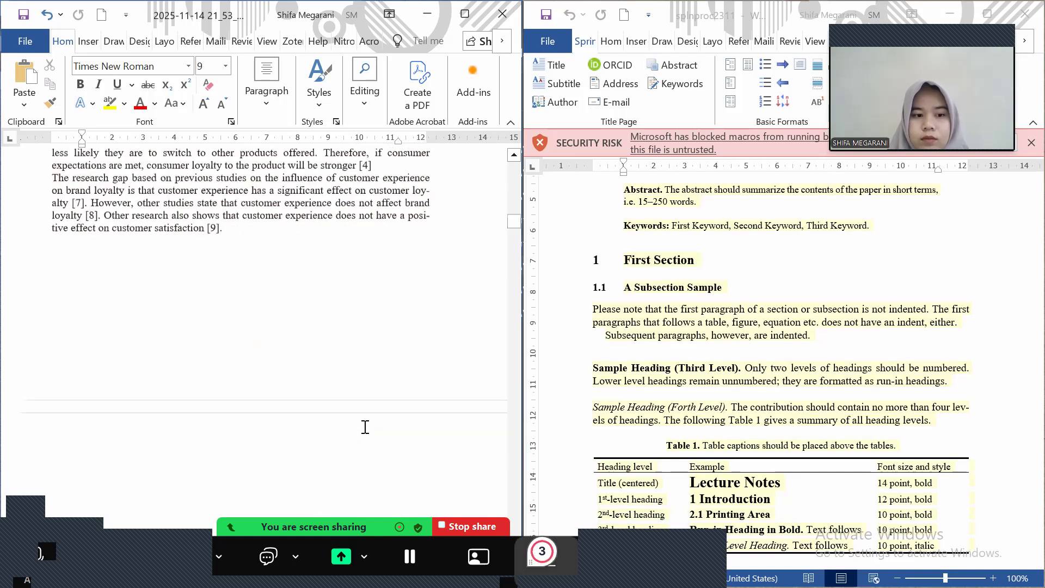
scroll(365, 426, "down", 4)
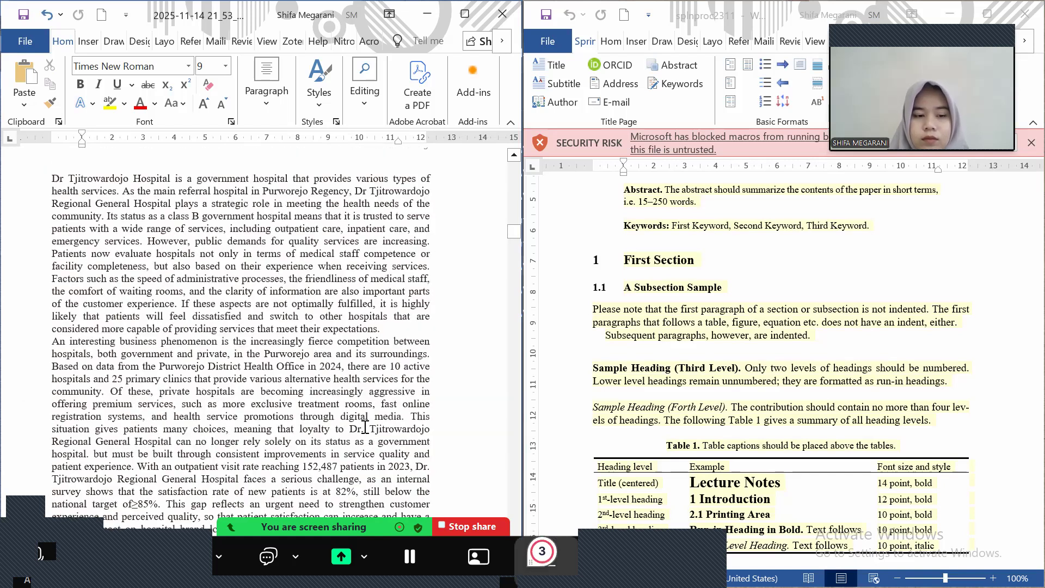
scroll(364, 427, "down", 3)
scroll(365, 427, "down", 2)
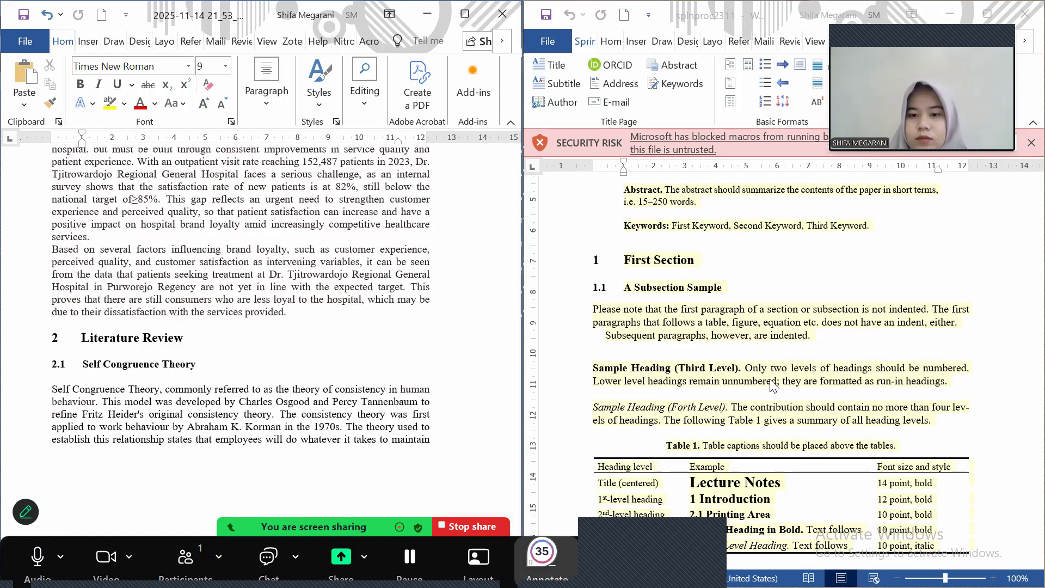
scroll(773, 384, "down", 6)
scroll(774, 385, "down", 5)
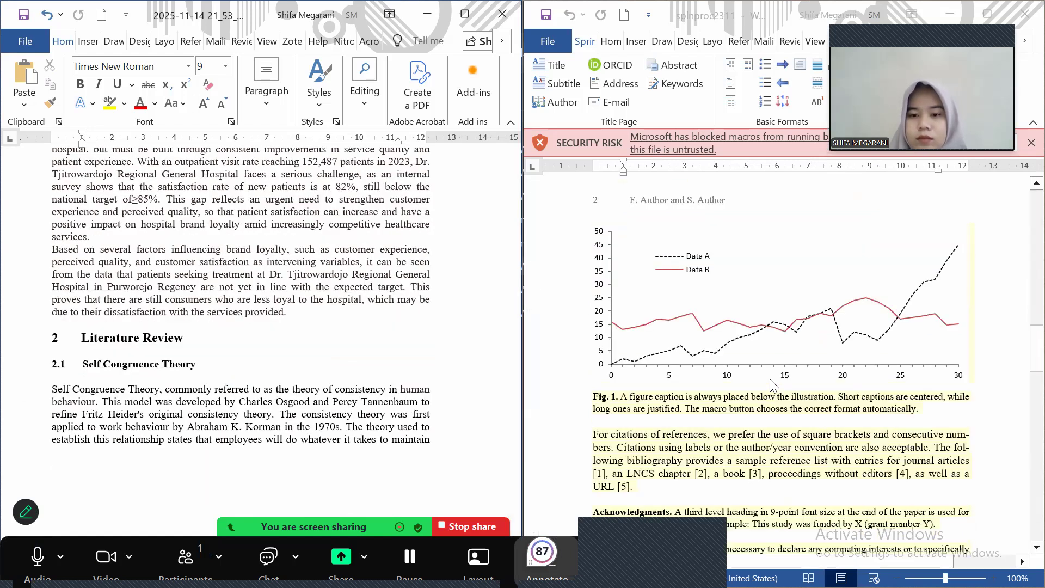
scroll(773, 385, "down", 1)
scroll(771, 384, "down", 5)
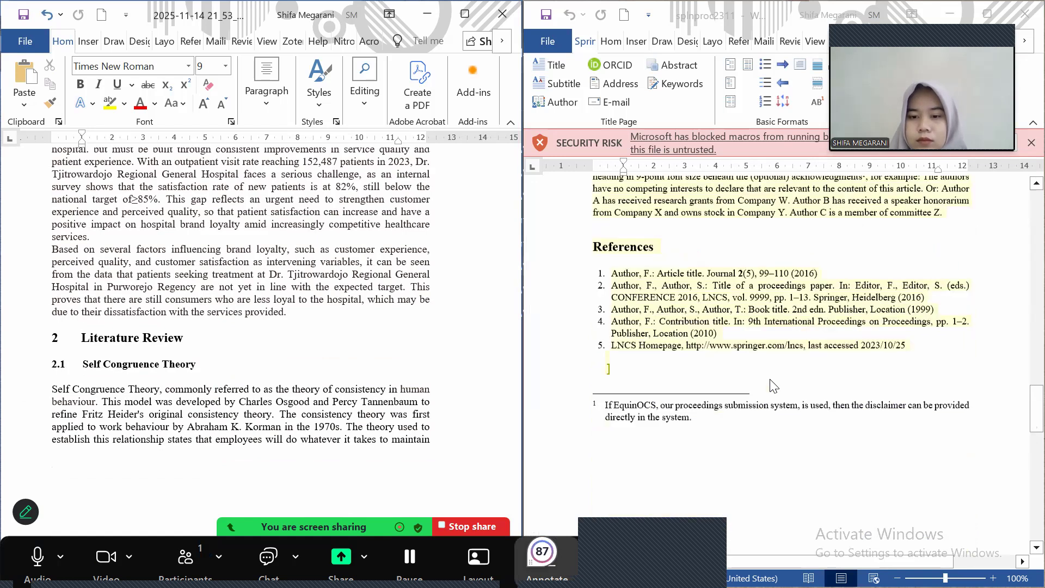
scroll(770, 384, "up", 6)
scroll(774, 386, "up", 4)
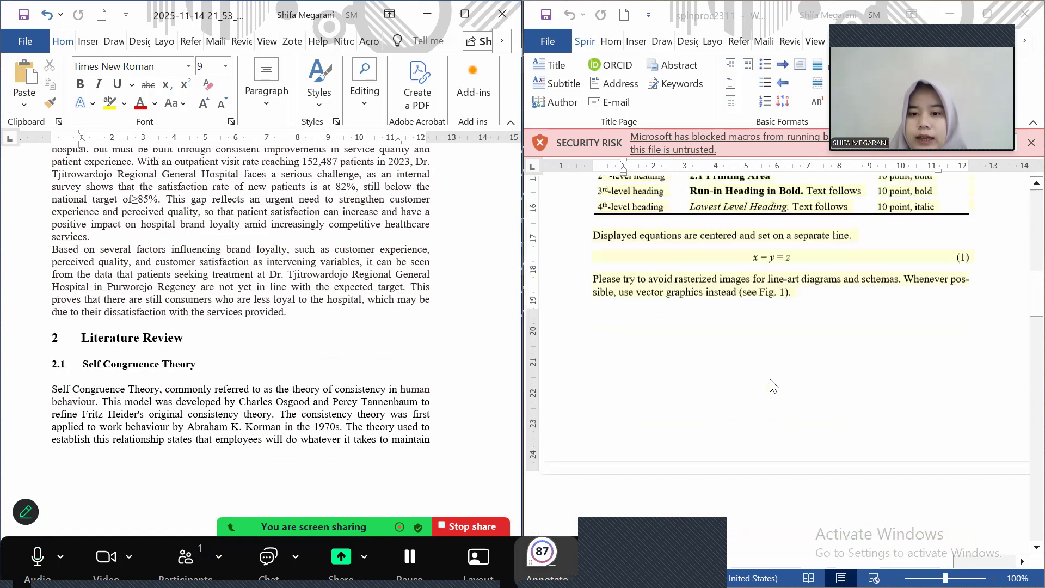
scroll(774, 386, "up", 4)
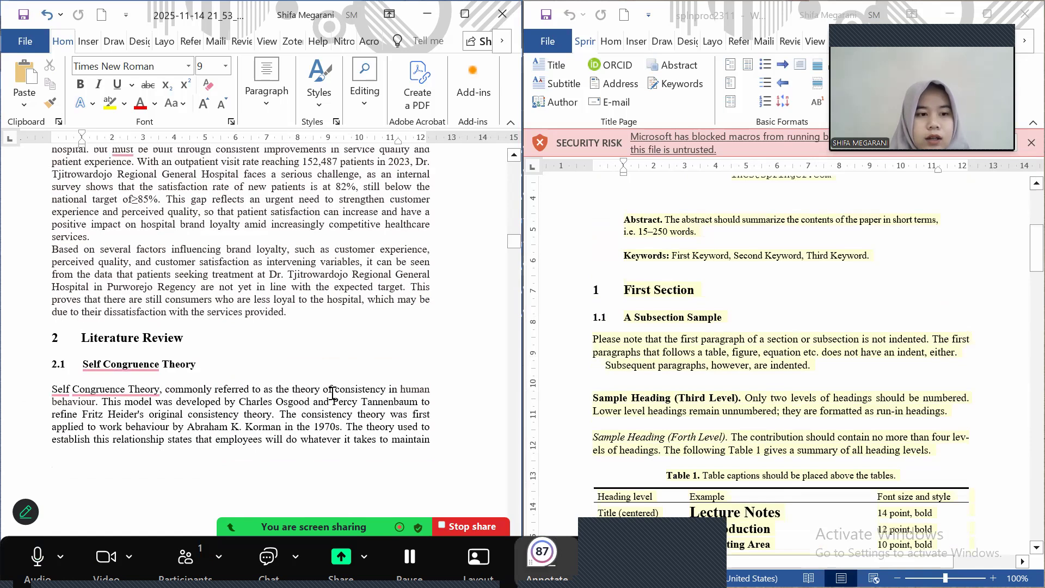
scroll(332, 391, "down", 1)
scroll(333, 392, "down", 2)
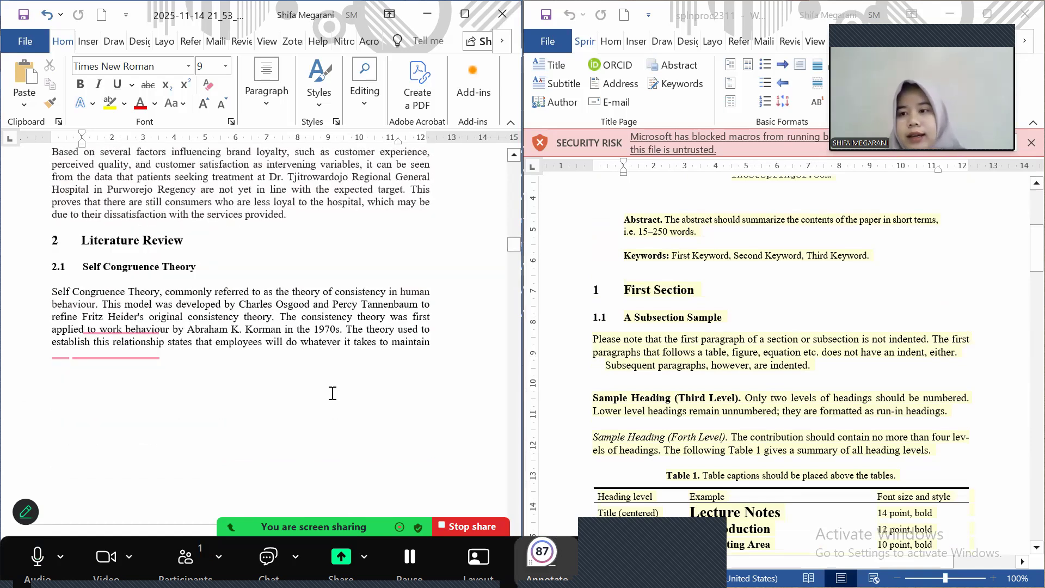
left_click(53, 260)
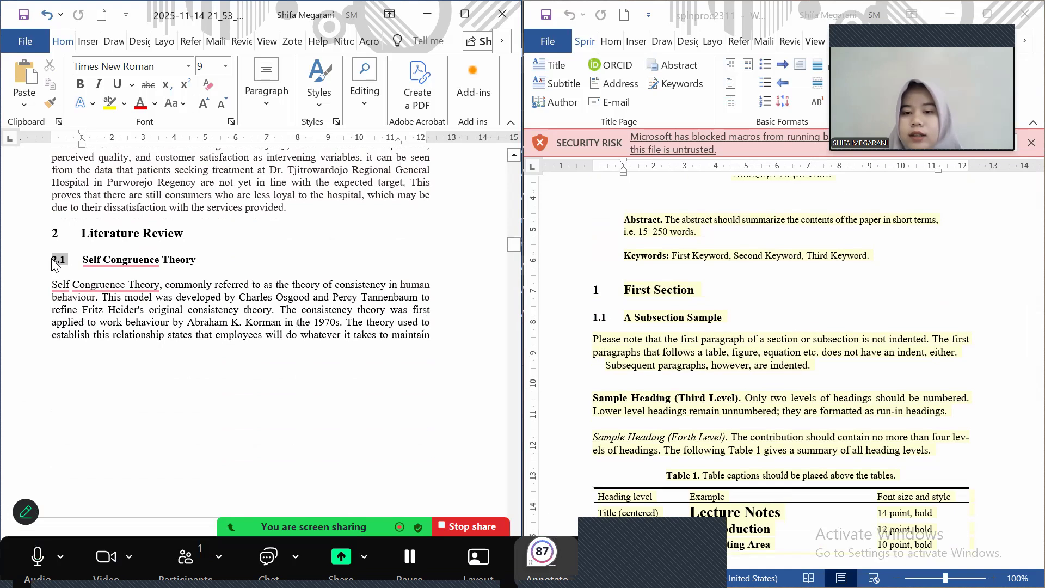
left_click(355, 337)
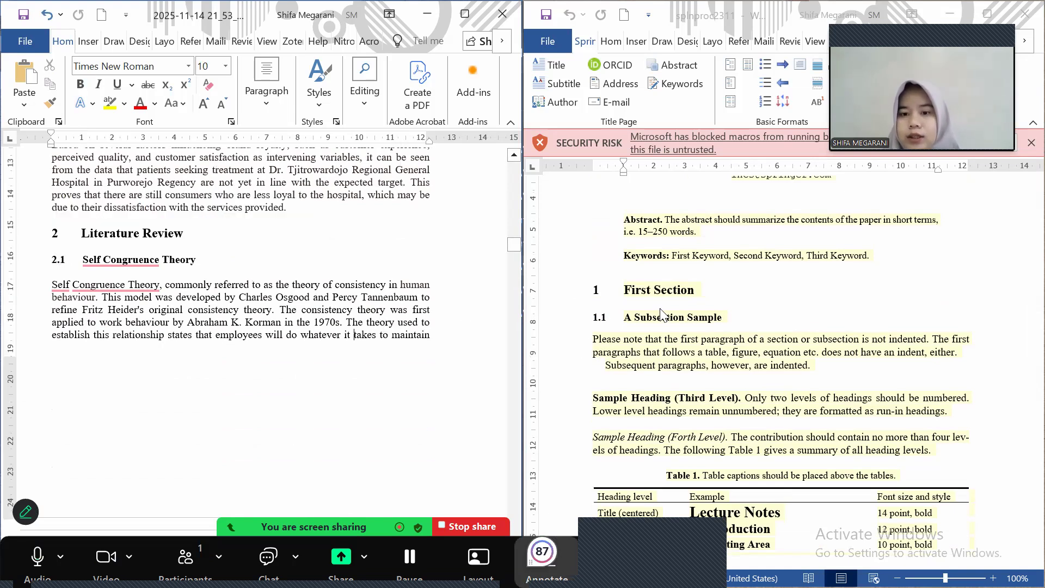
left_click(608, 317)
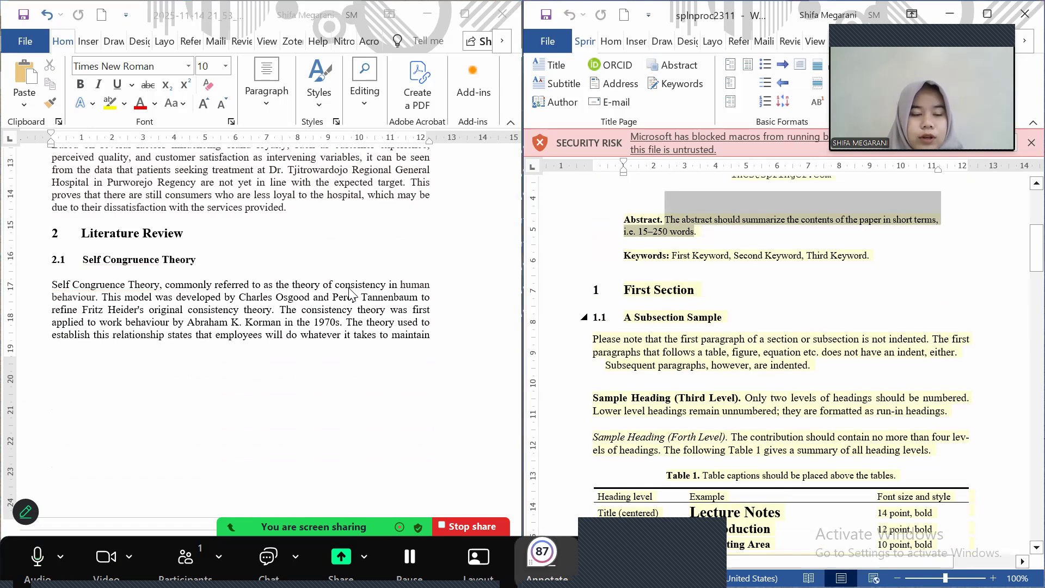
scroll(349, 294, "down", 5)
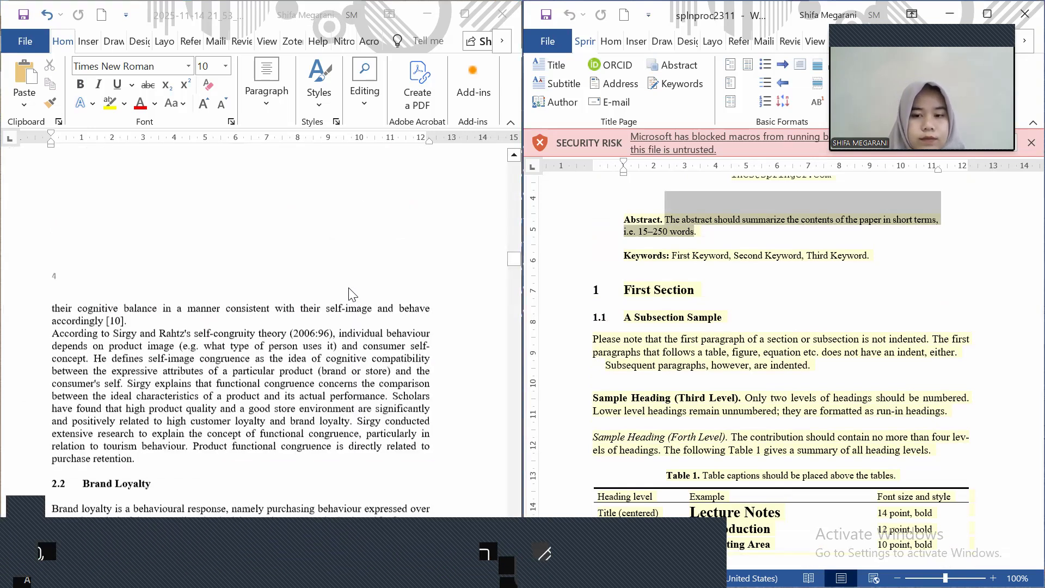
scroll(349, 295, "down", 3)
scroll(349, 295, "down", 3)
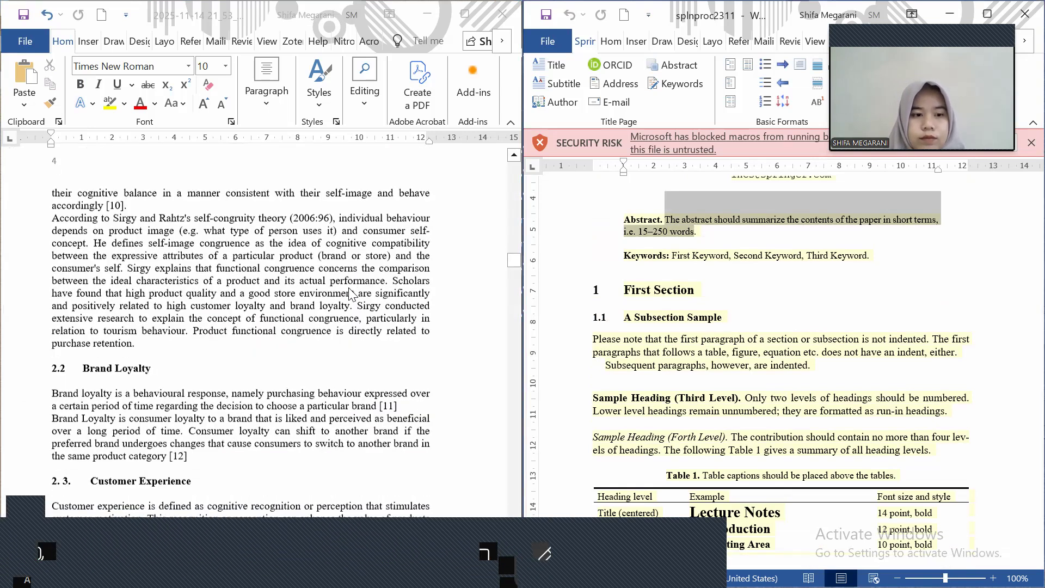
scroll(349, 294, "down", 5)
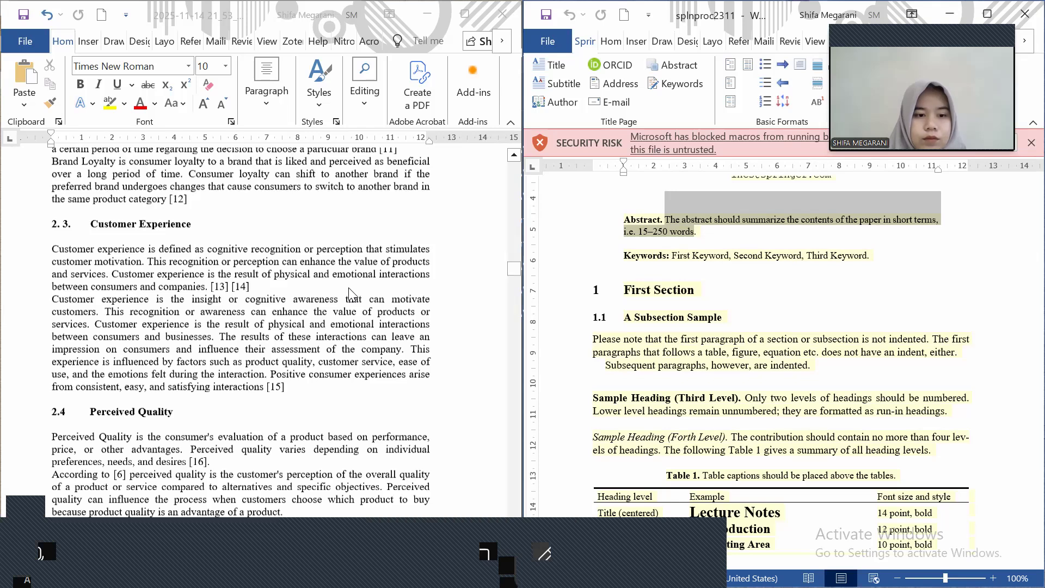
scroll(351, 294, "down", 10)
scroll(351, 294, "down", 8)
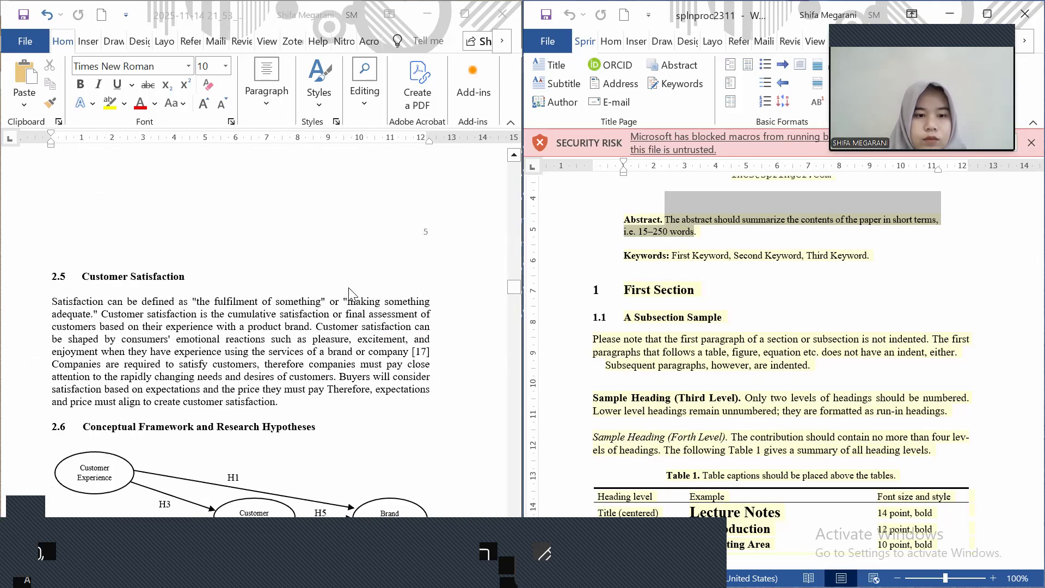
scroll(349, 294, "down", 5)
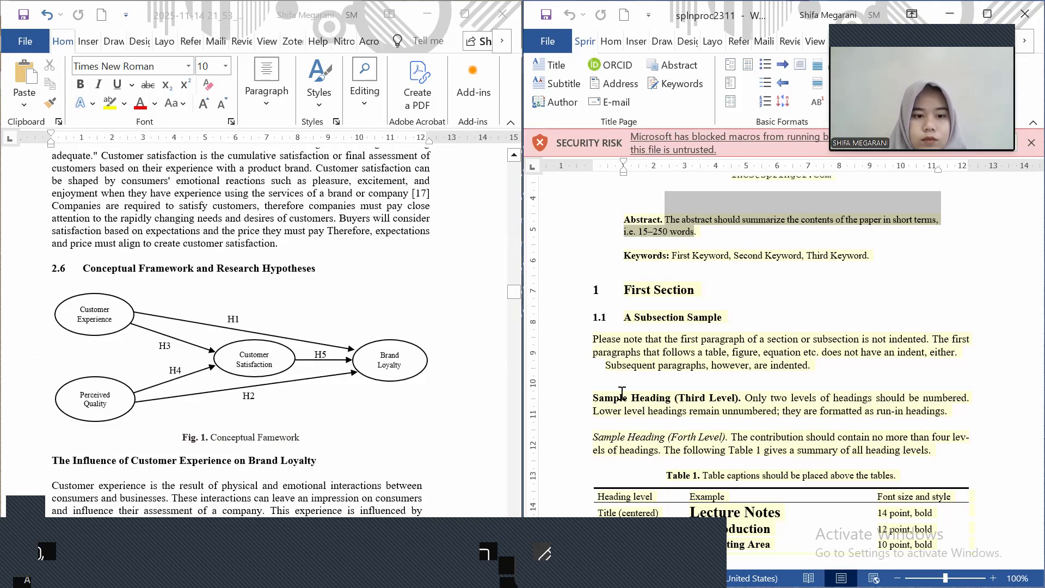
scroll(622, 392, "down", 1)
scroll(621, 392, "down", 6)
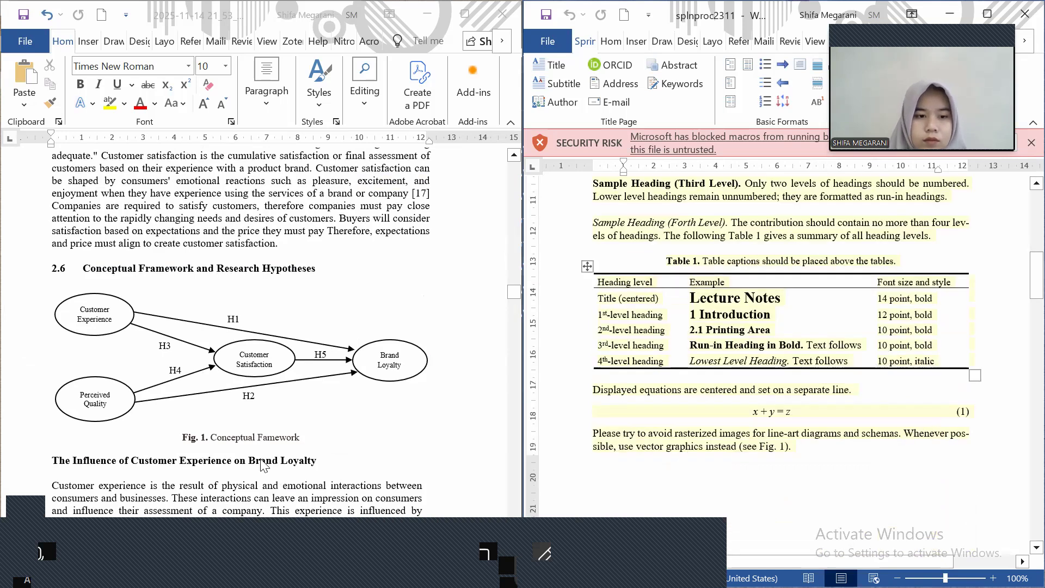
scroll(263, 465, "down", 5)
scroll(263, 465, "down", 8)
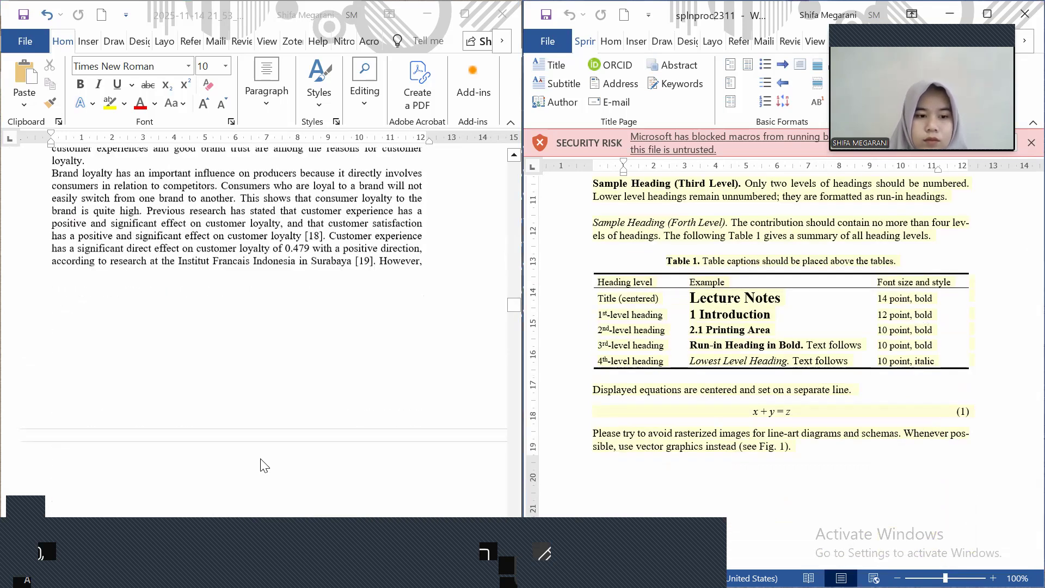
scroll(264, 465, "down", 7)
scroll(263, 465, "down", 5)
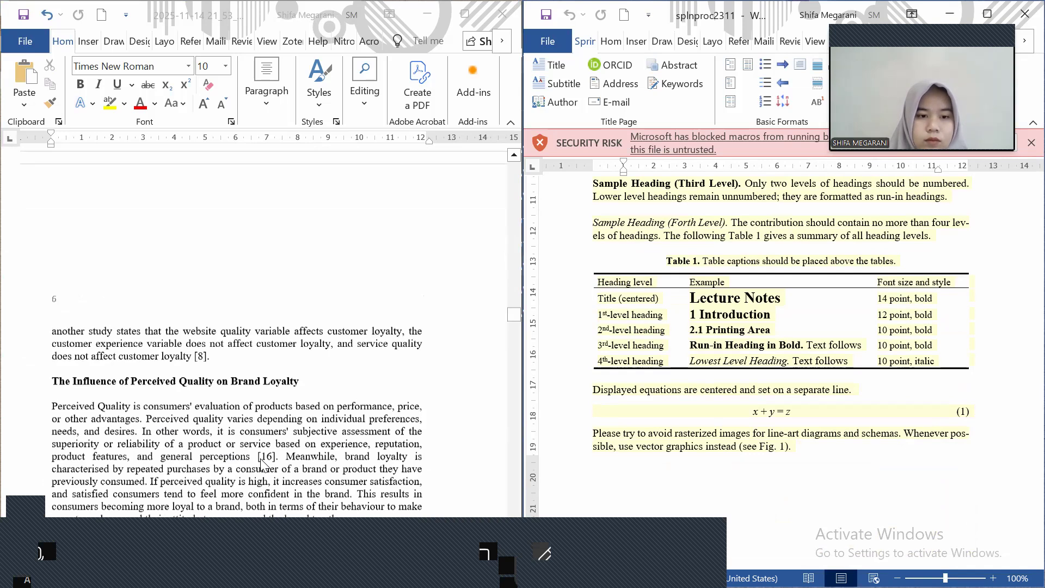
scroll(264, 465, "up", 8)
scroll(263, 465, "up", 10)
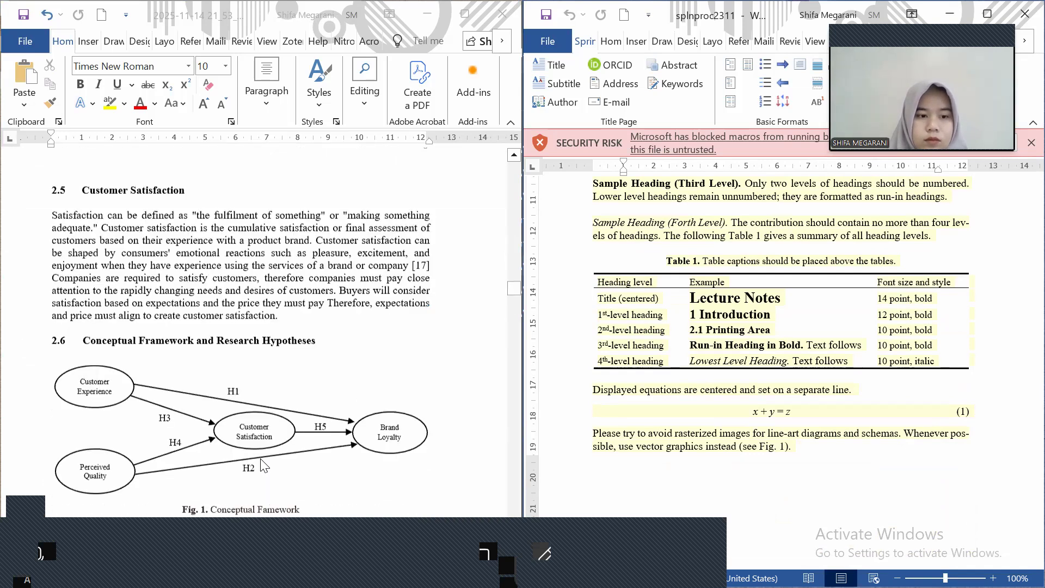
scroll(264, 466, "up", 3)
scroll(264, 466, "down", 2)
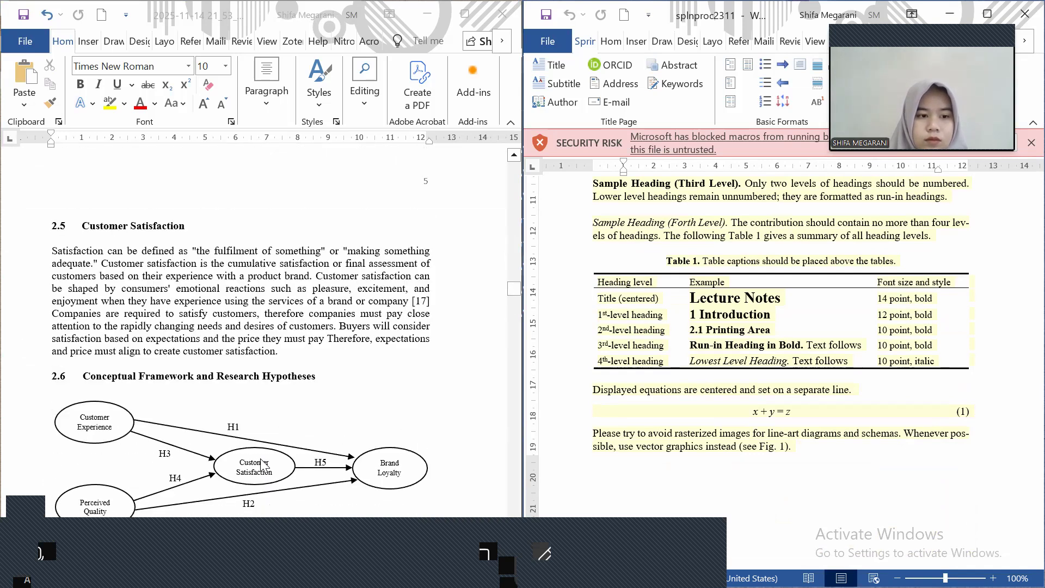
scroll(263, 466, "down", 5)
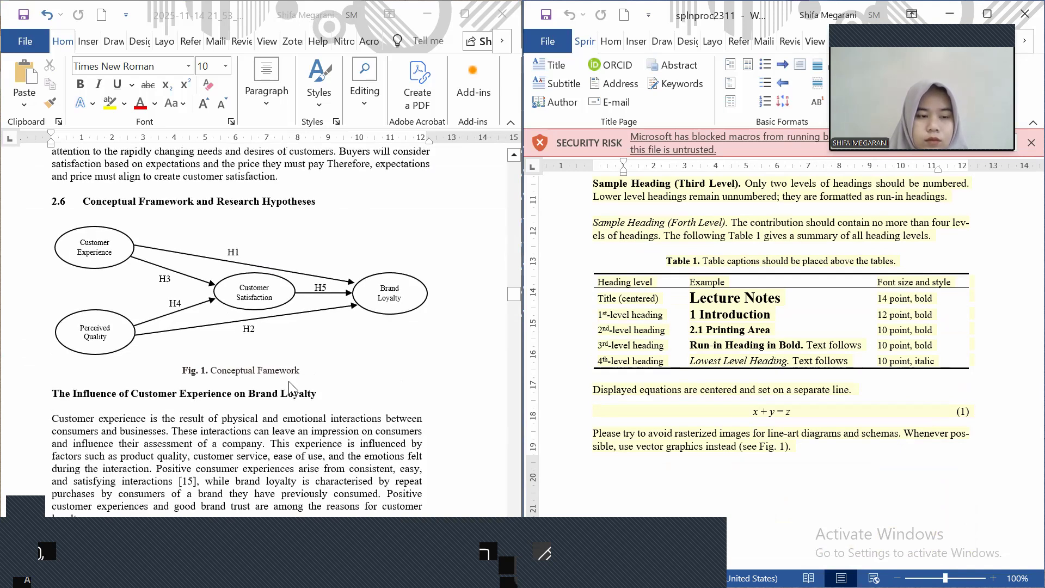
scroll(288, 381, "up", 3)
scroll(288, 387, "up", 10)
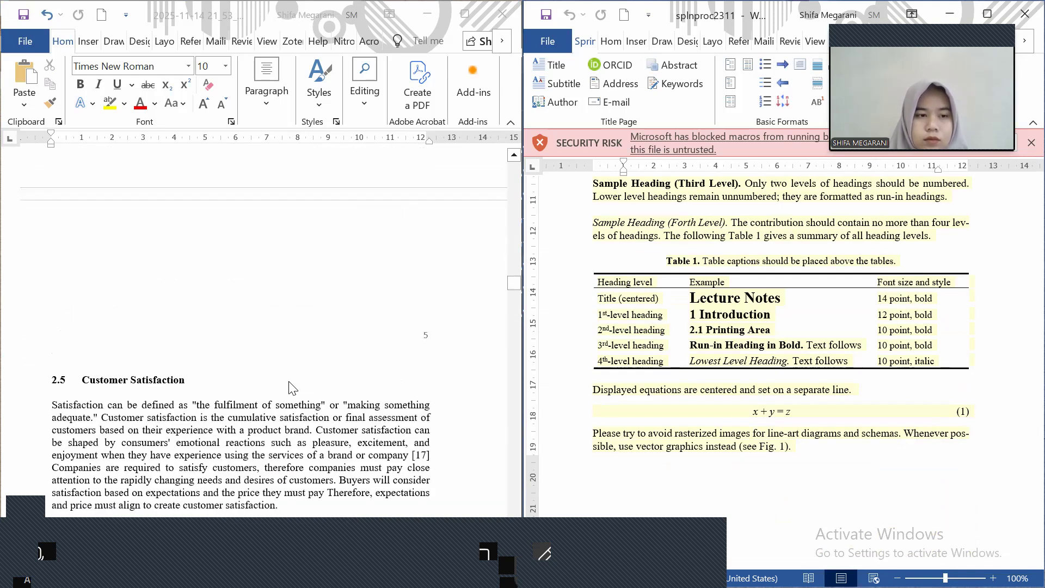
scroll(292, 387, "up", 4)
scroll(292, 388, "down", 3)
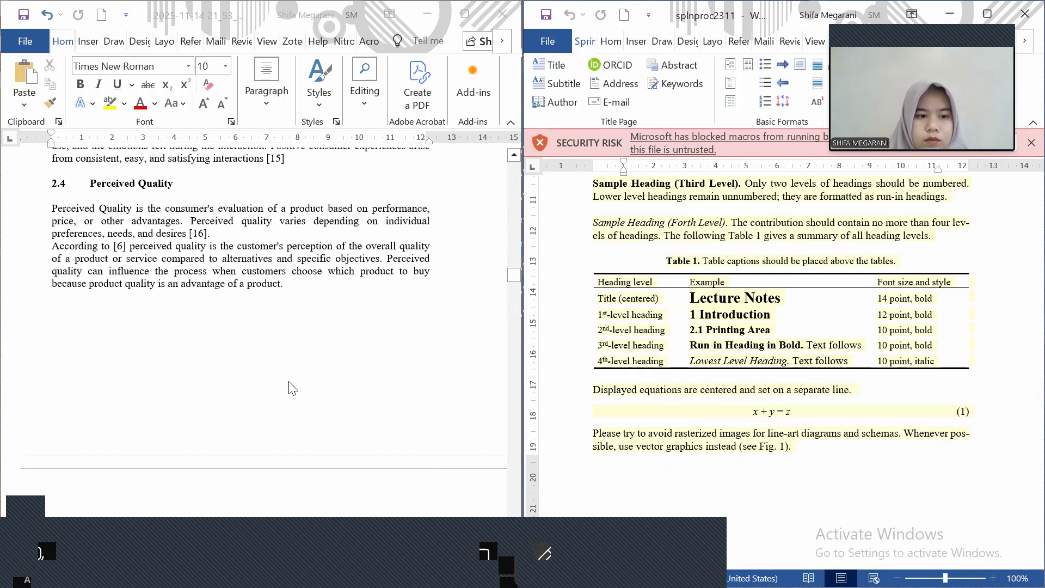
scroll(293, 389, "down", 9)
scroll(292, 388, "down", 2)
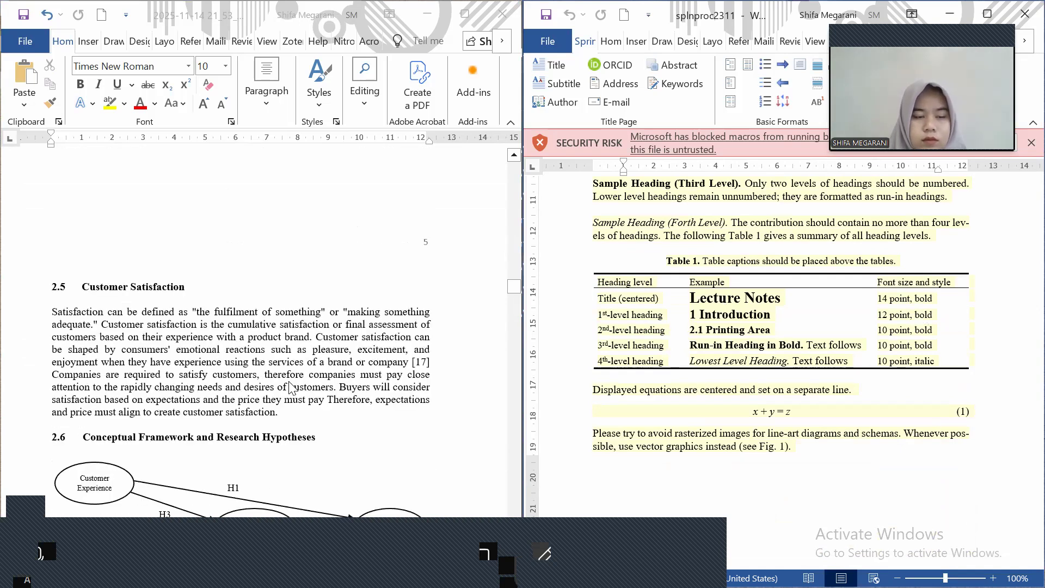
scroll(293, 388, "up", 10)
scroll(291, 388, "up", 10)
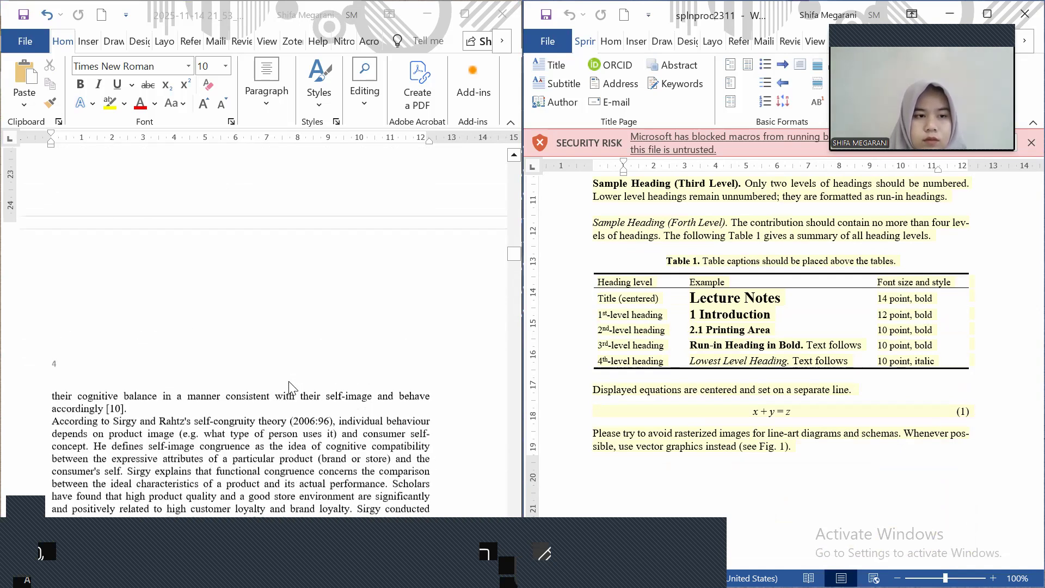
scroll(292, 388, "down", 10)
scroll(291, 387, "down", 8)
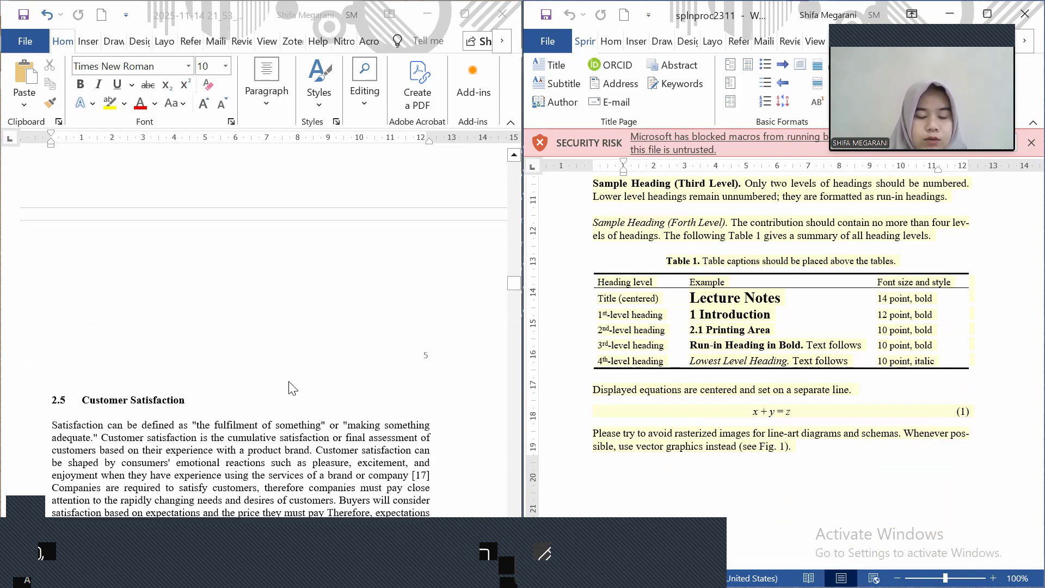
scroll(290, 388, "down", 3)
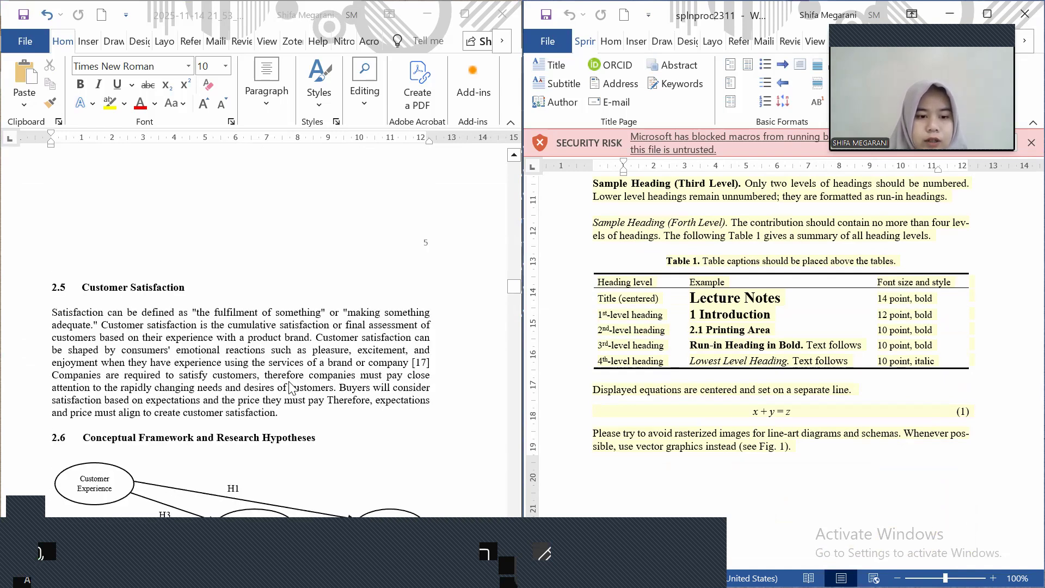
scroll(291, 388, "up", 6)
scroll(291, 388, "down", 3)
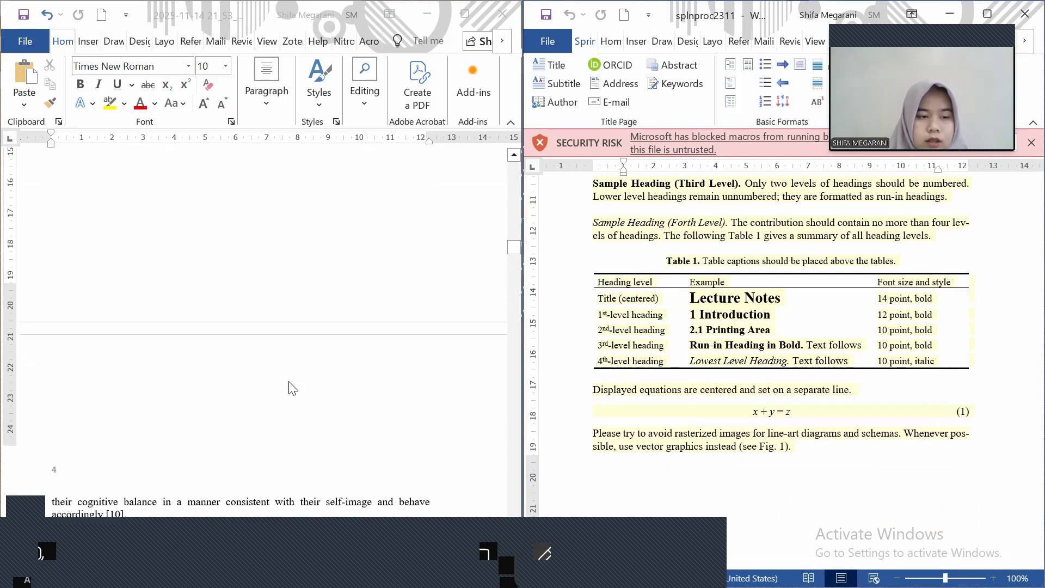
scroll(293, 388, "down", 3)
scroll(293, 387, "up", 8)
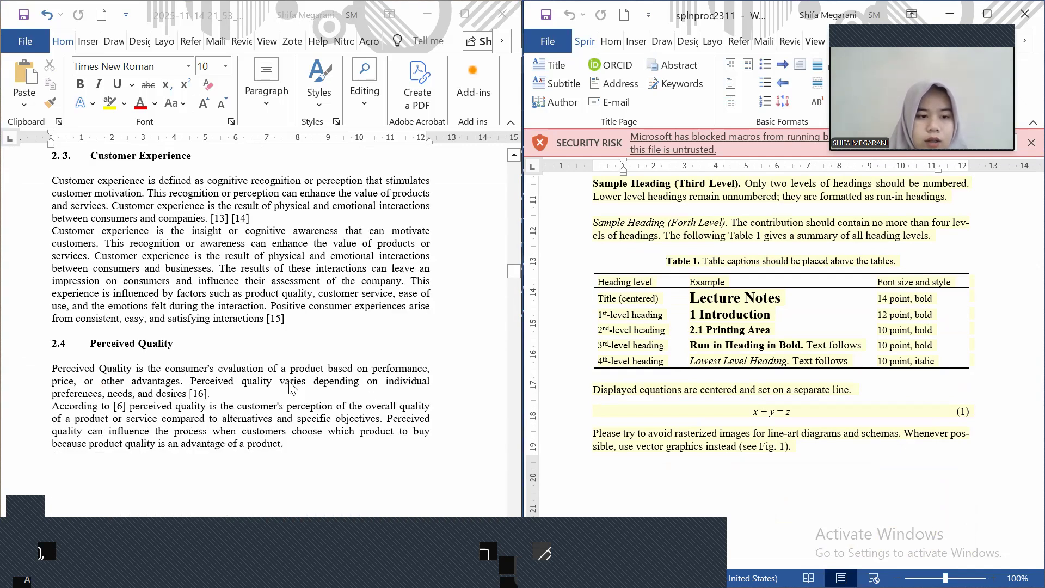
scroll(293, 387, "down", 8)
scroll(293, 387, "down", 7)
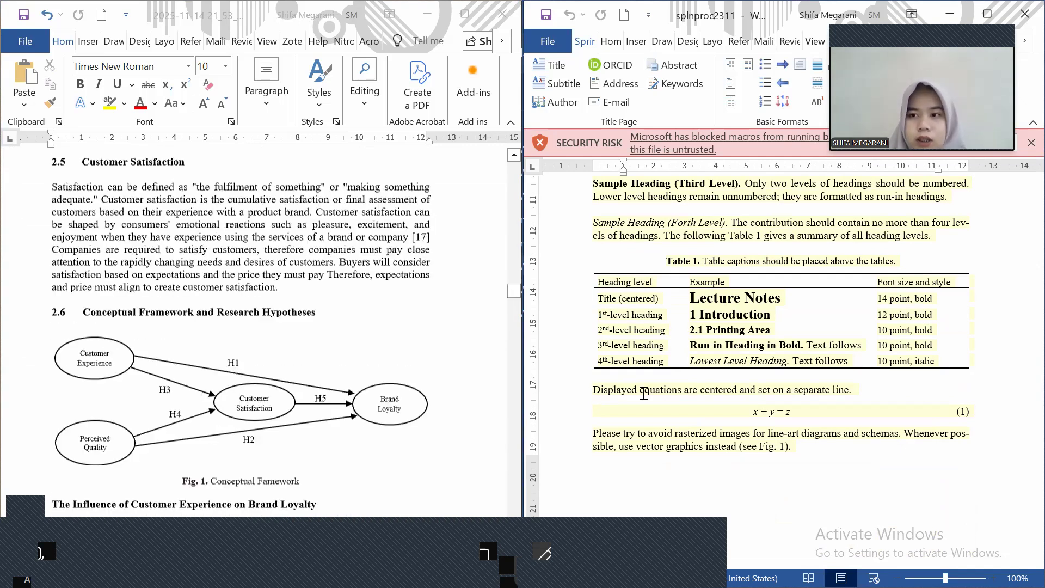
scroll(644, 392, "down", 2)
scroll(644, 392, "down", 5)
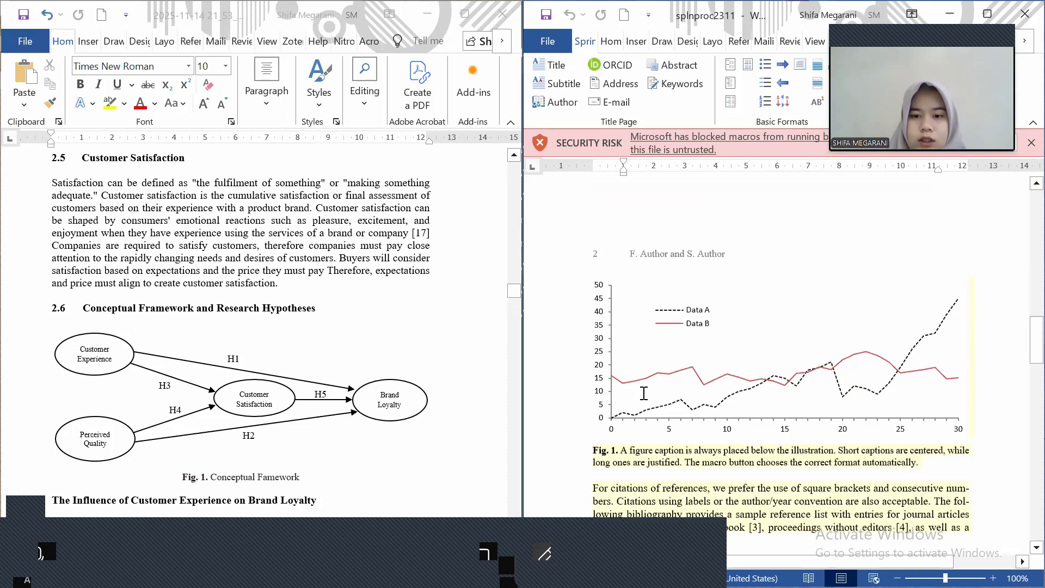
scroll(643, 392, "down", 12)
scroll(330, 434, "down", 10)
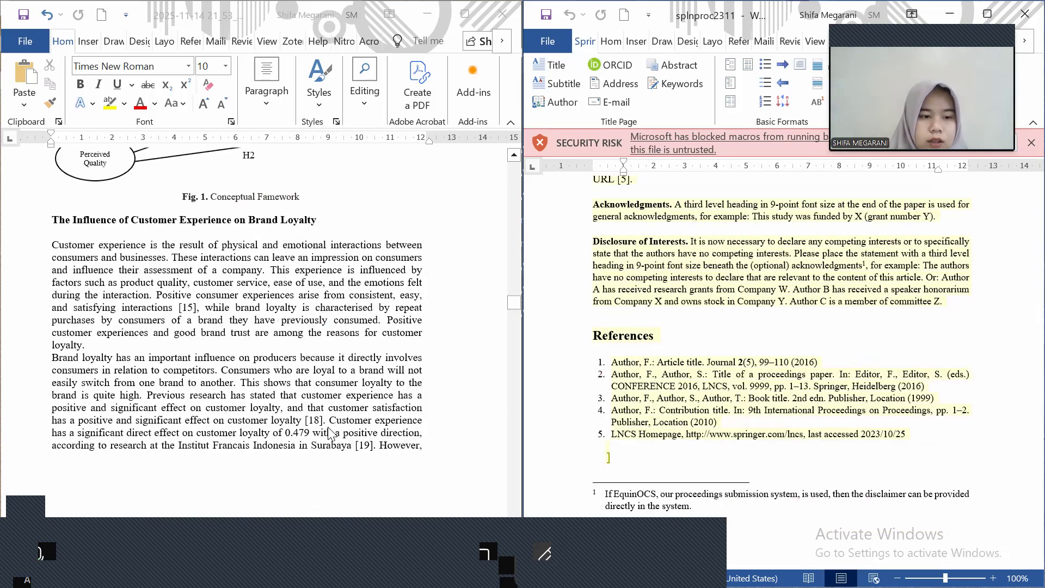
scroll(330, 434, "down", 10)
scroll(330, 434, "down", 5)
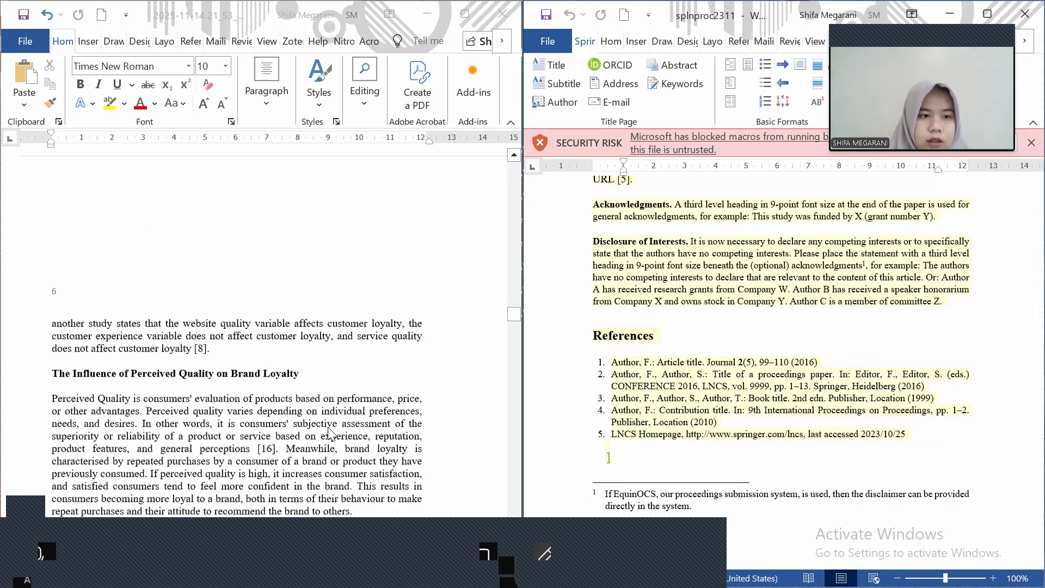
scroll(330, 434, "up", 14)
scroll(330, 434, "up", 14)
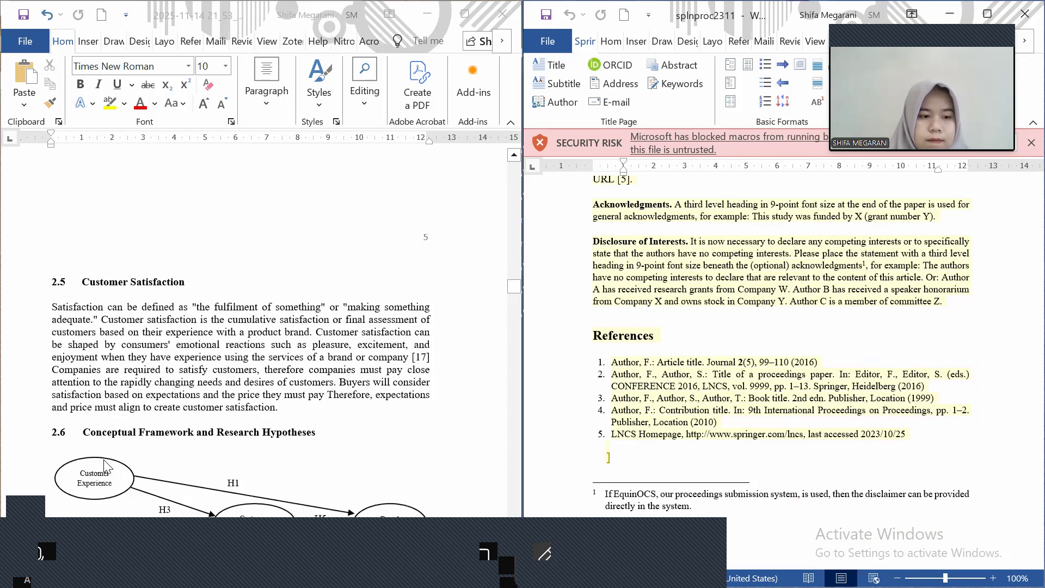
left_click(80, 435)
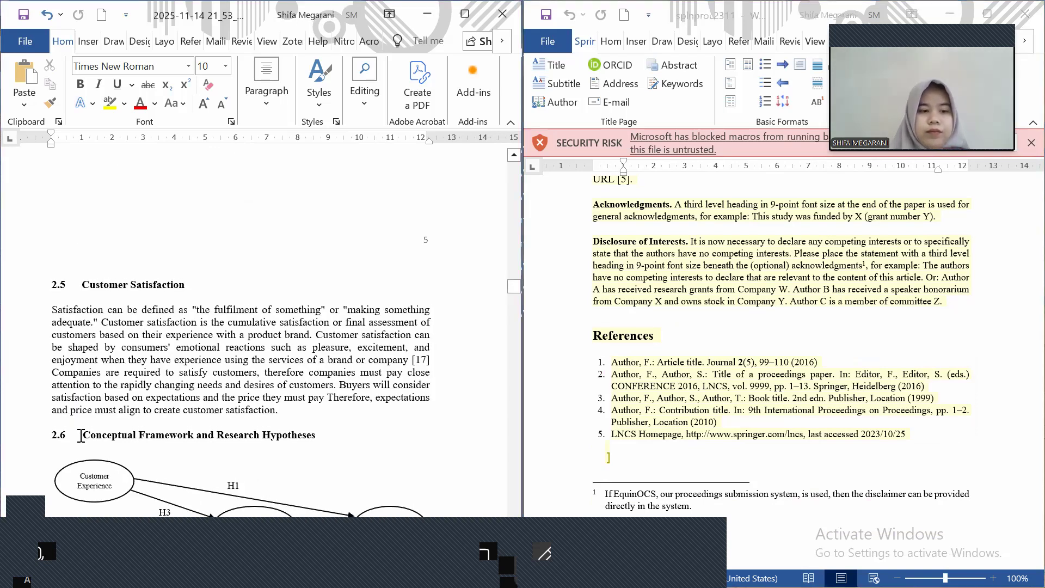
Change the '2.6' number on the Conceptual Framework heading to '3.'
key("BackSpace")
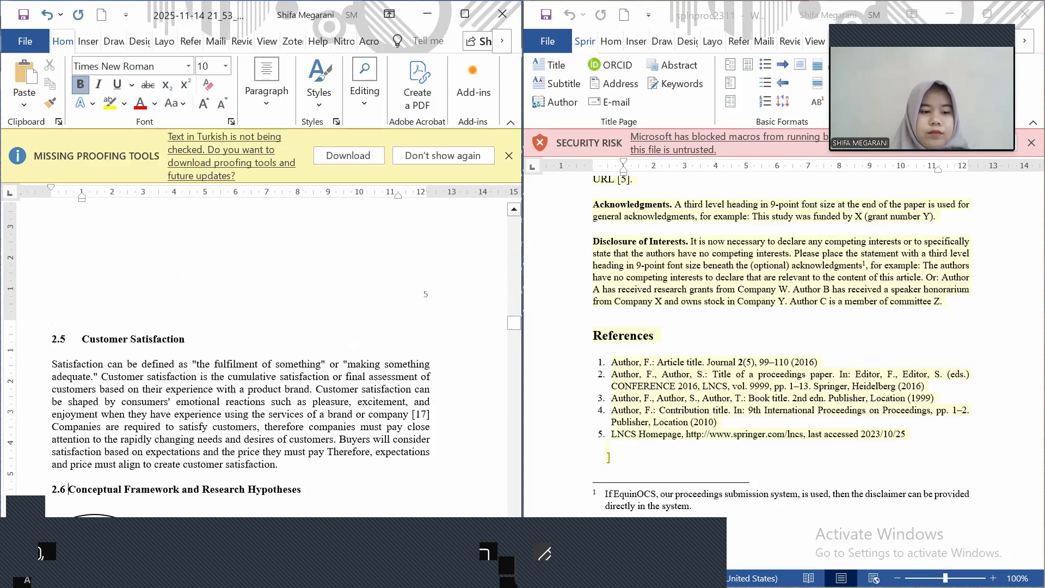
key("BackSpace")
key("BackSpace")
key("BackSpace")
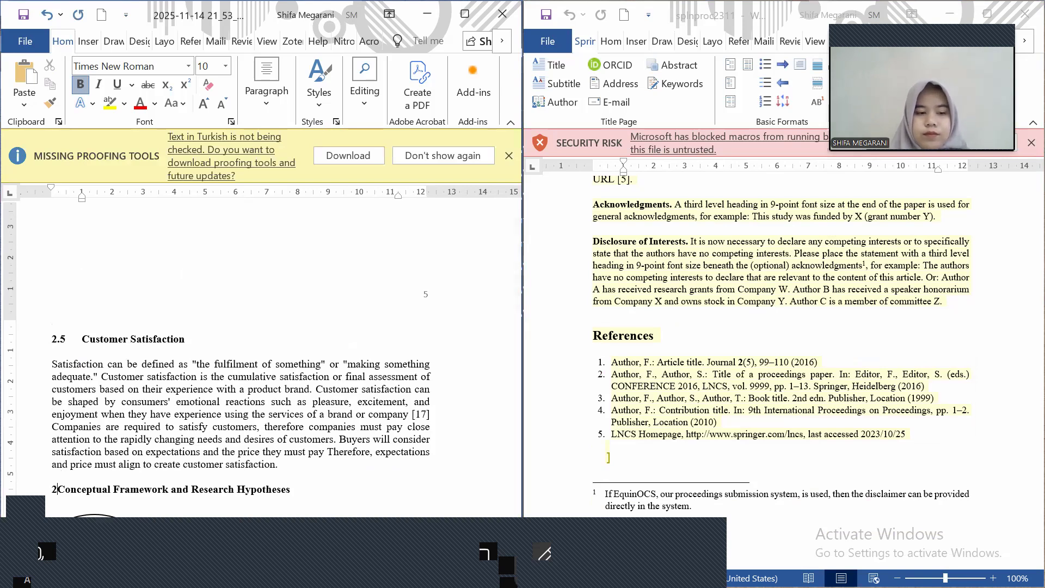
key("BackSpace")
type("3.")
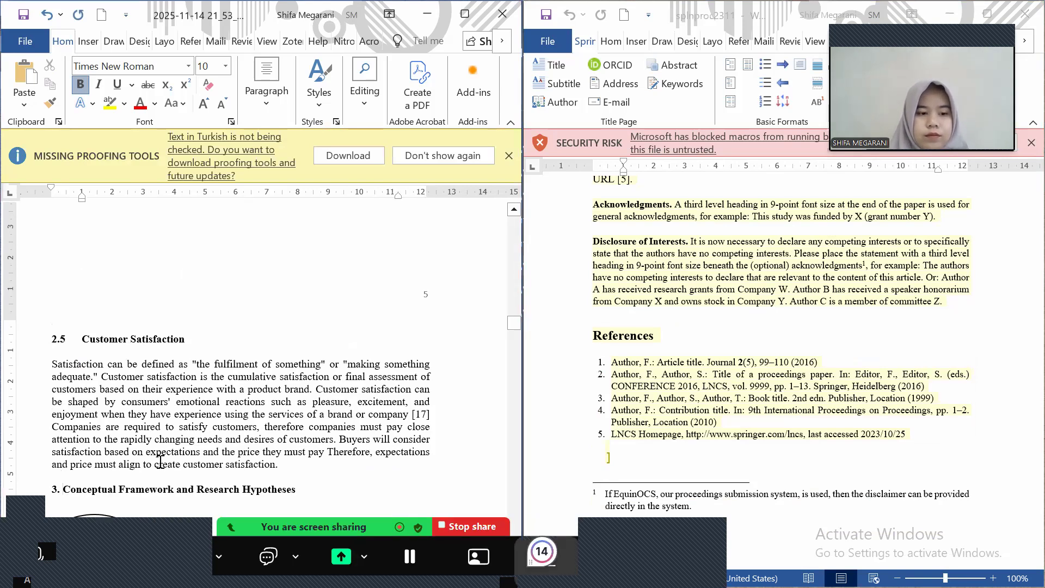
Type 'and' at the end of the Literature Review heading
scroll(161, 466, "down", 10)
scroll(162, 466, "up", 5)
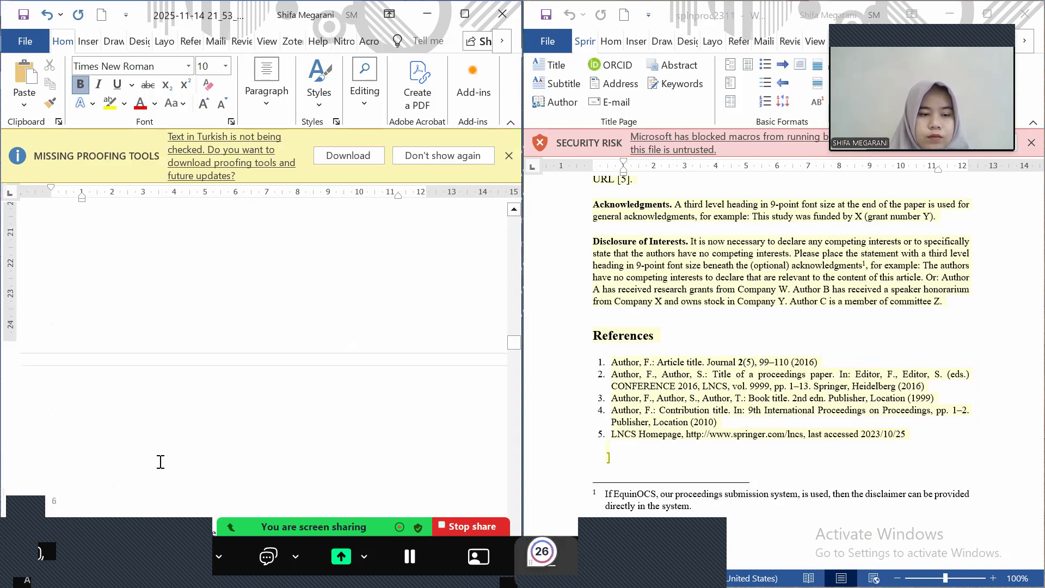
scroll(160, 461, "up", 6)
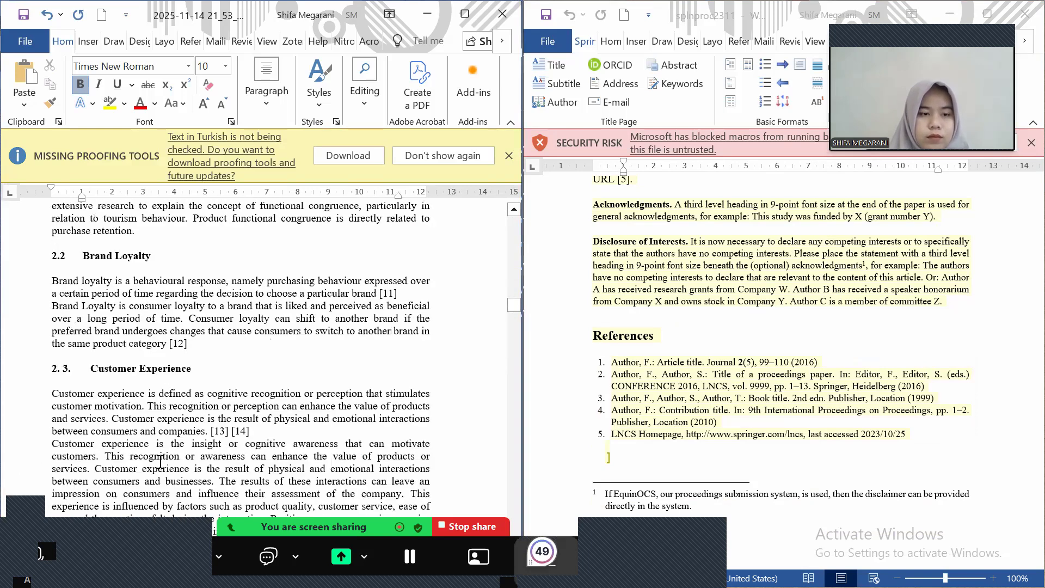
scroll(161, 462, "up", 5)
scroll(160, 461, "up", 3)
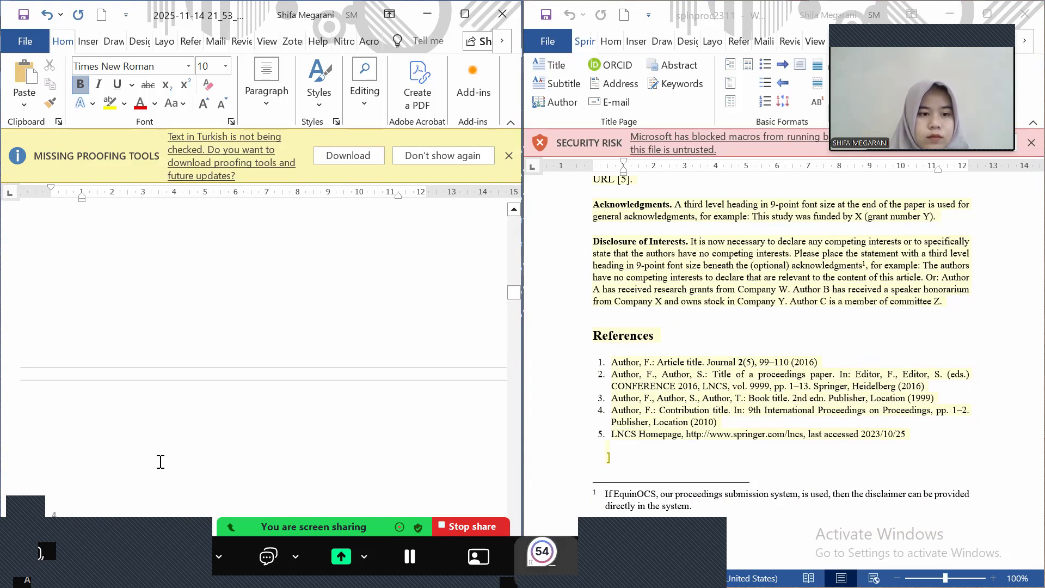
scroll(161, 462, "up", 3)
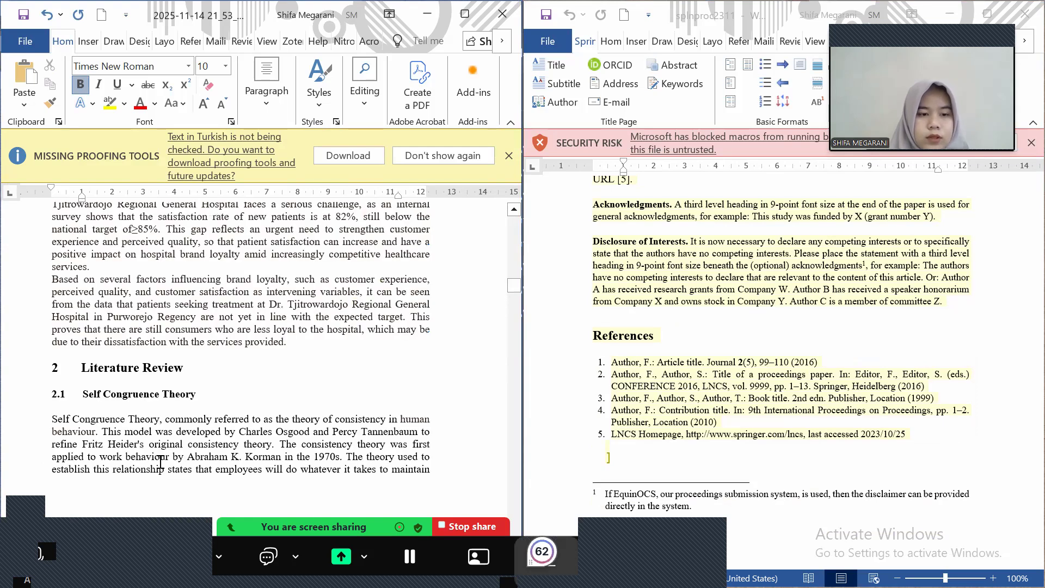
scroll(184, 274, "down", 3)
left_click(184, 274)
type("and")
scroll(239, 327, "down", 10)
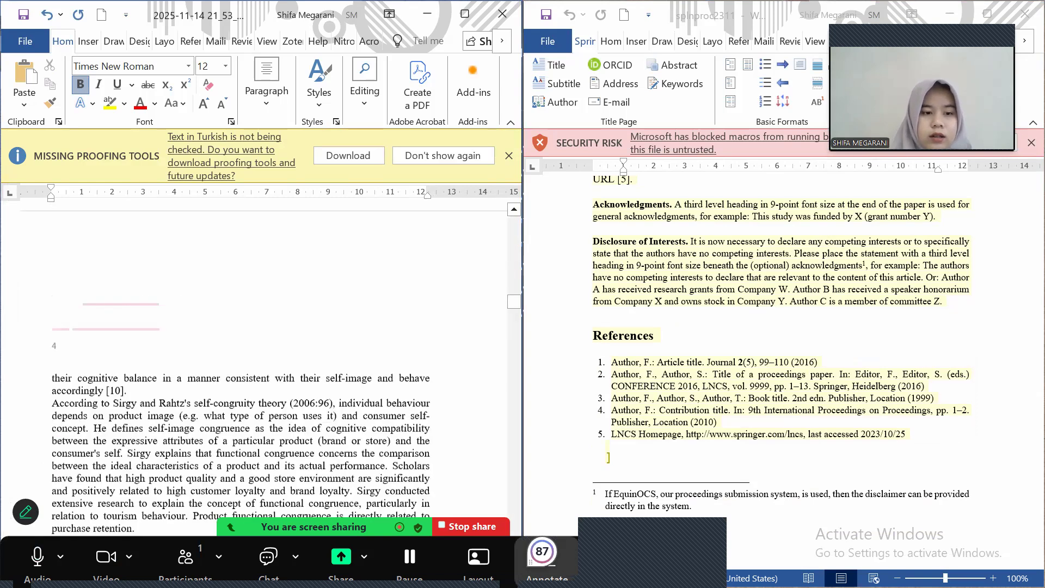
scroll(240, 327, "down", 5)
scroll(239, 327, "down", 5)
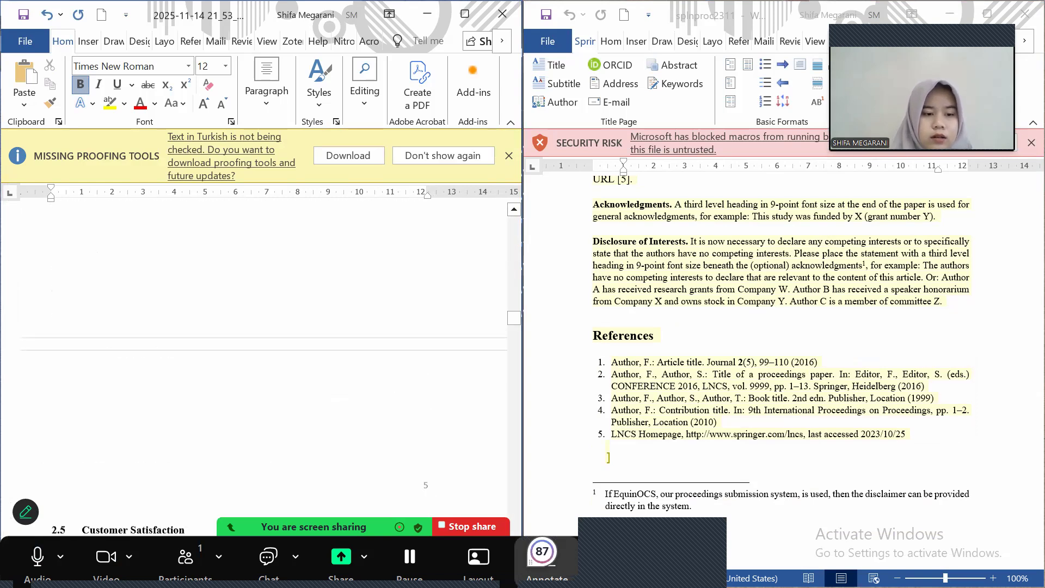
scroll(240, 327, "down", 5)
scroll(240, 326, "down", 4)
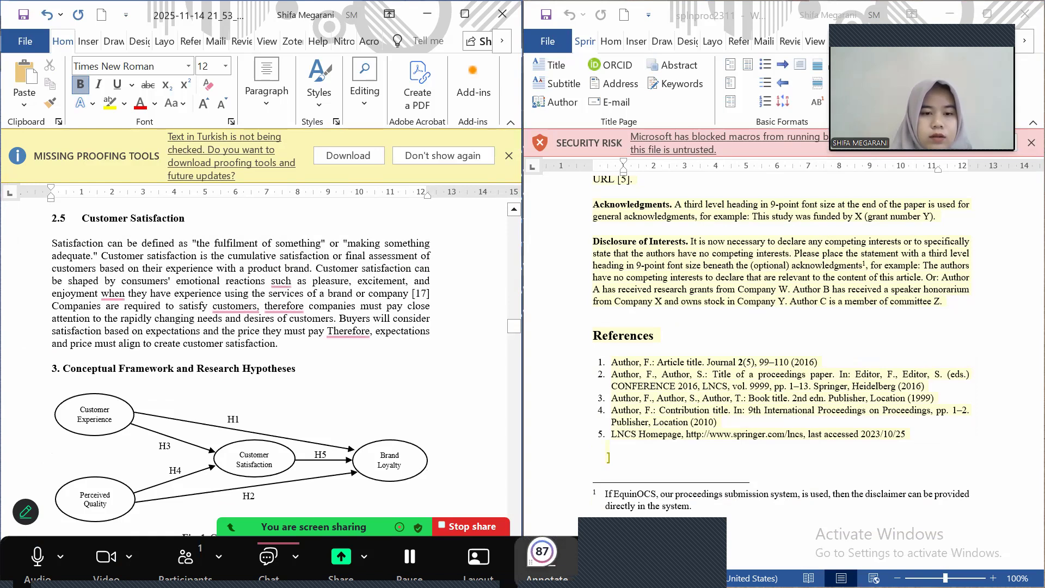
scroll(261, 354, "up", 6)
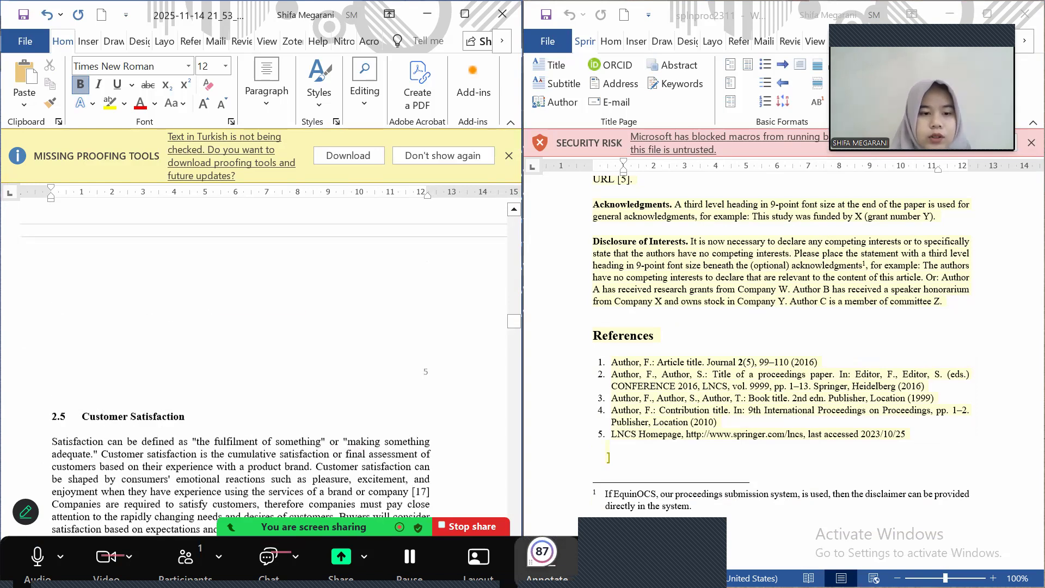
scroll(262, 354, "down", 5)
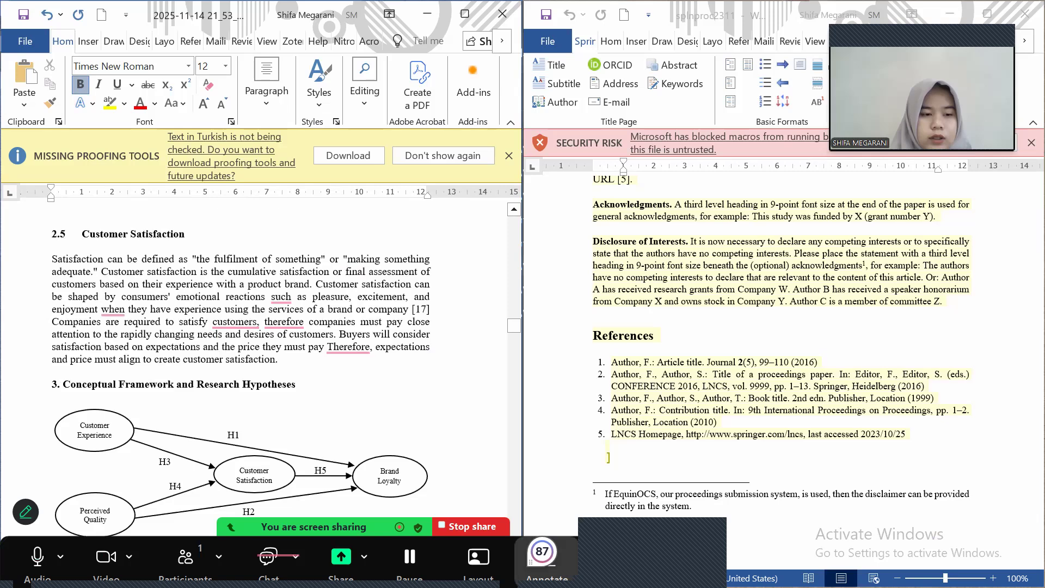
scroll(262, 354, "down", 1)
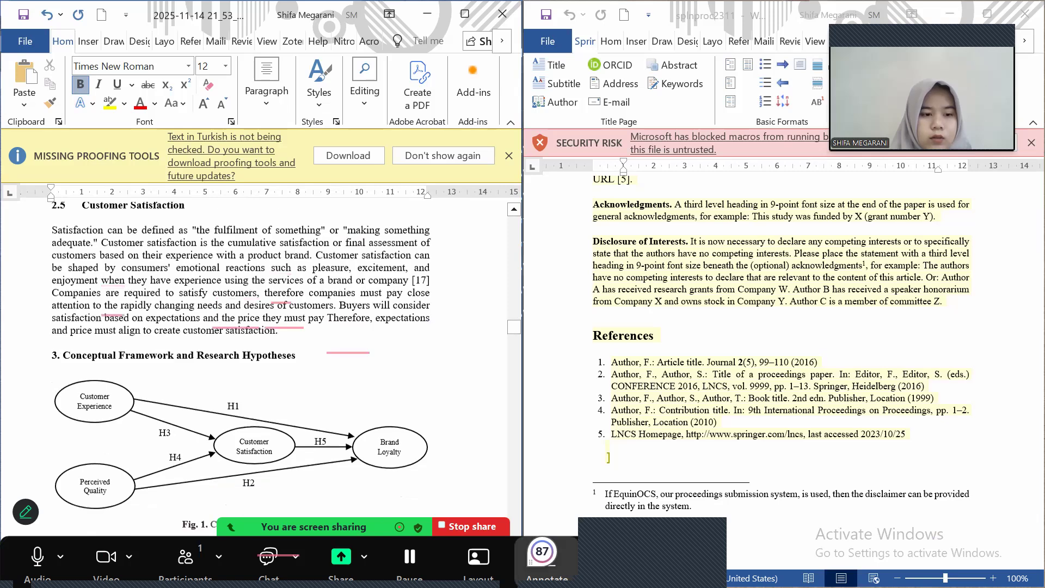
scroll(262, 354, "down", 5)
scroll(261, 354, "down", 8)
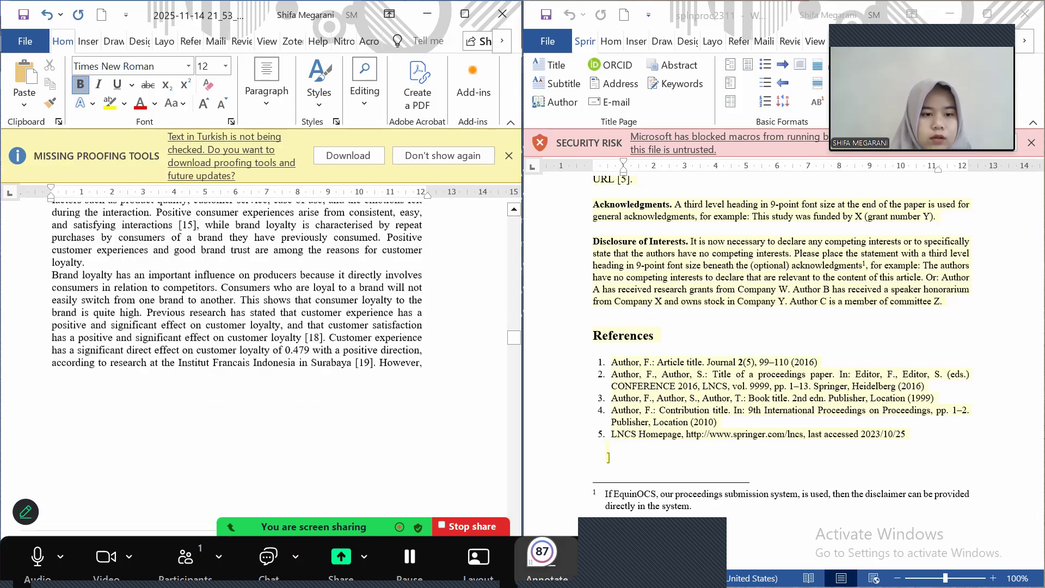
scroll(261, 354, "down", 6)
scroll(381, 392, "down", 19)
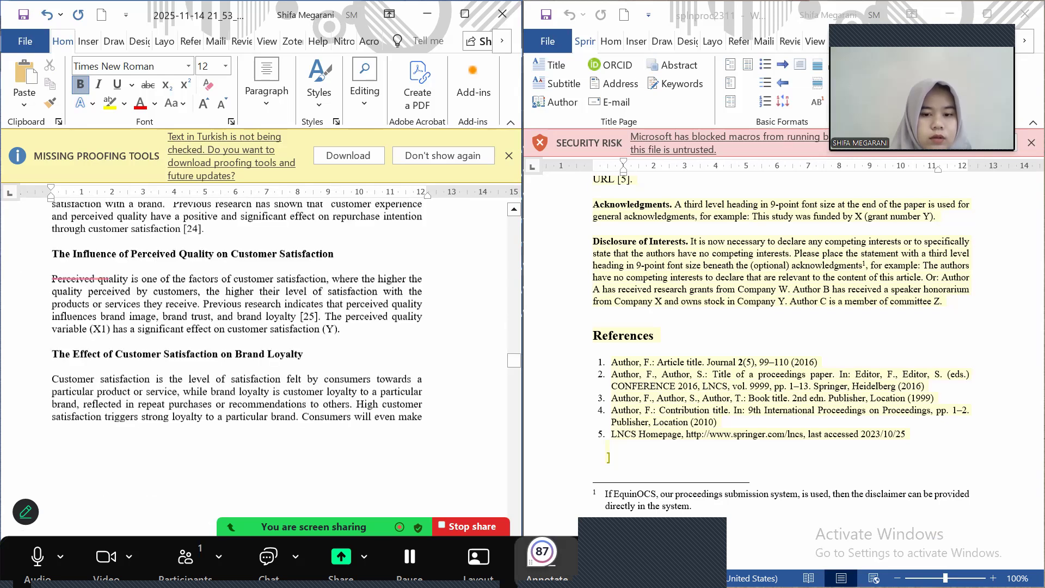
scroll(385, 392, "down", 5)
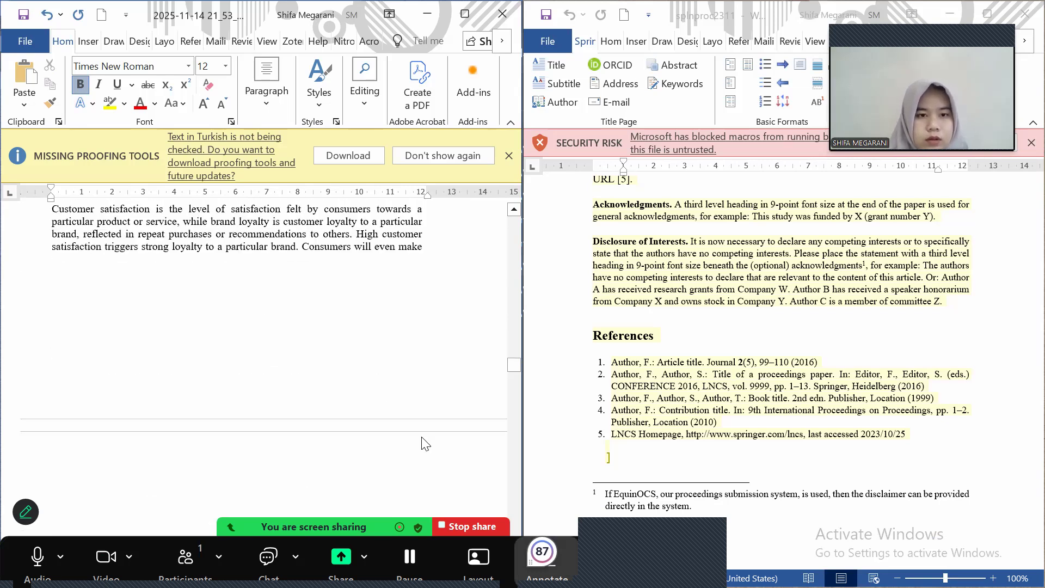
scroll(423, 437, "down", 5)
scroll(423, 437, "down", 7)
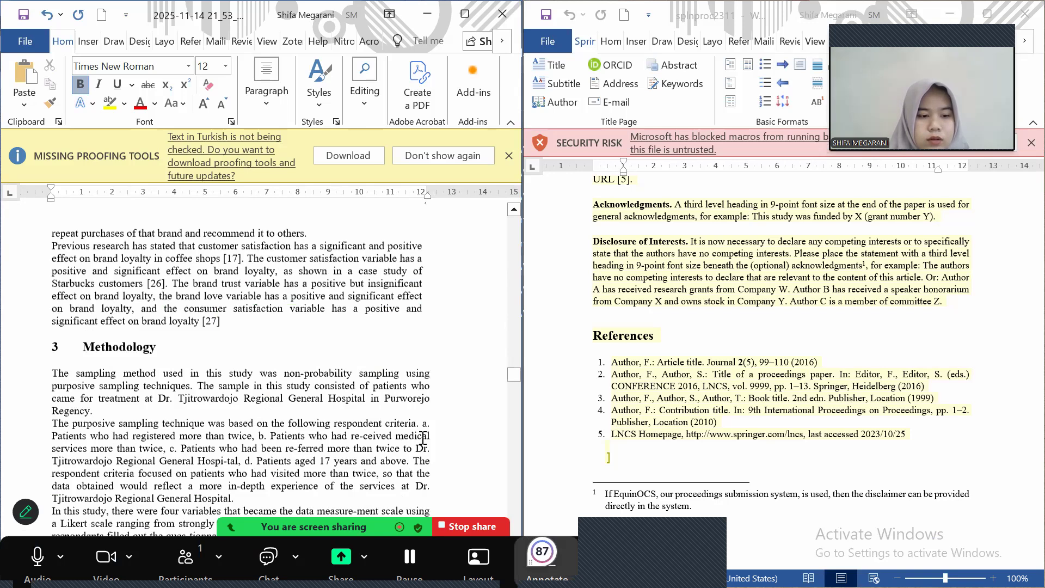
scroll(423, 438, "down", 9)
scroll(423, 438, "down", 3)
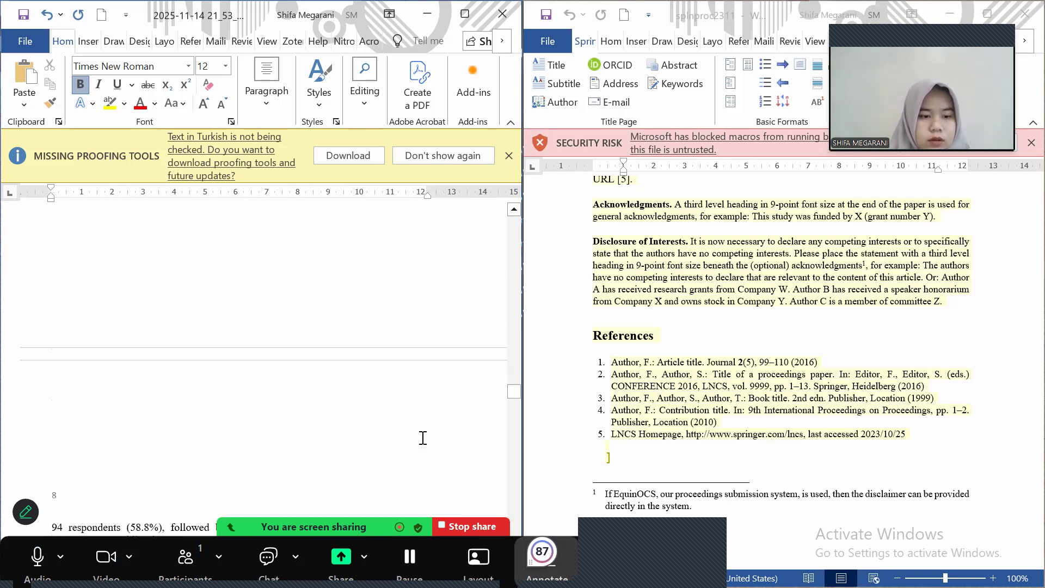
scroll(424, 441, "down", 10)
scroll(424, 441, "down", 10)
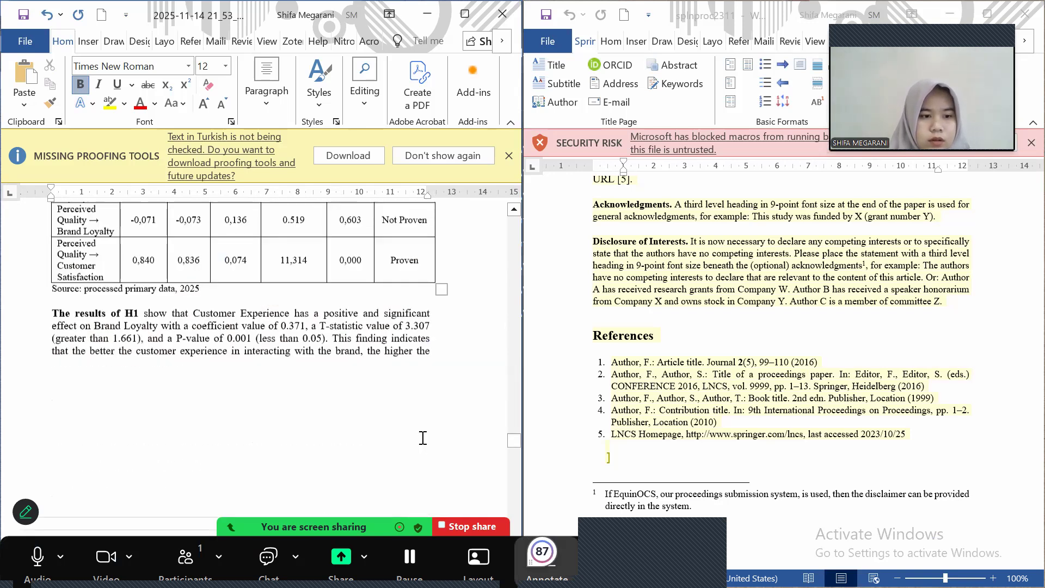
scroll(423, 438, "down", 10)
scroll(423, 438, "down", 10)
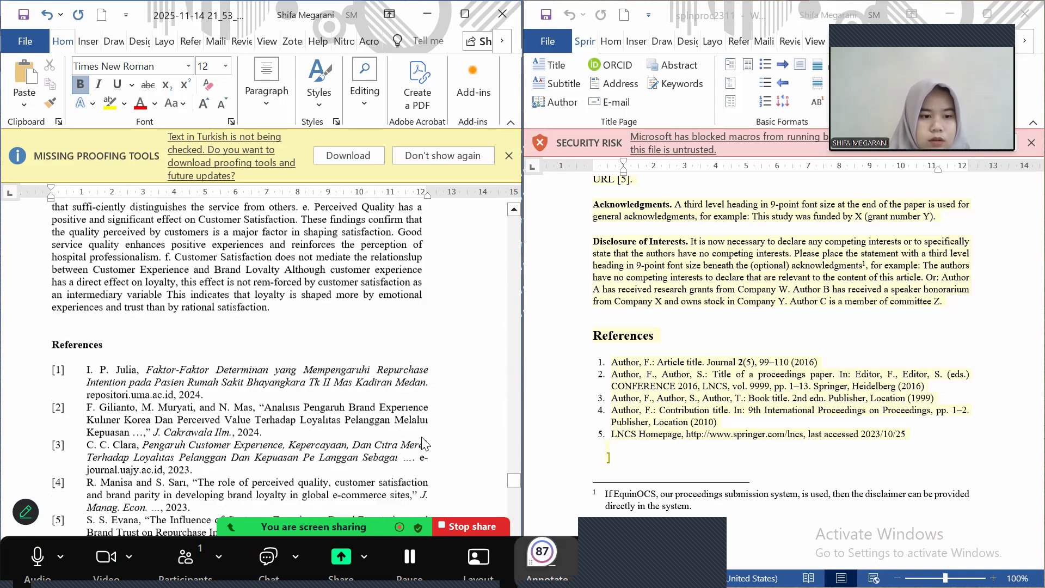
scroll(423, 437, "down", 10)
scroll(423, 438, "down", 10)
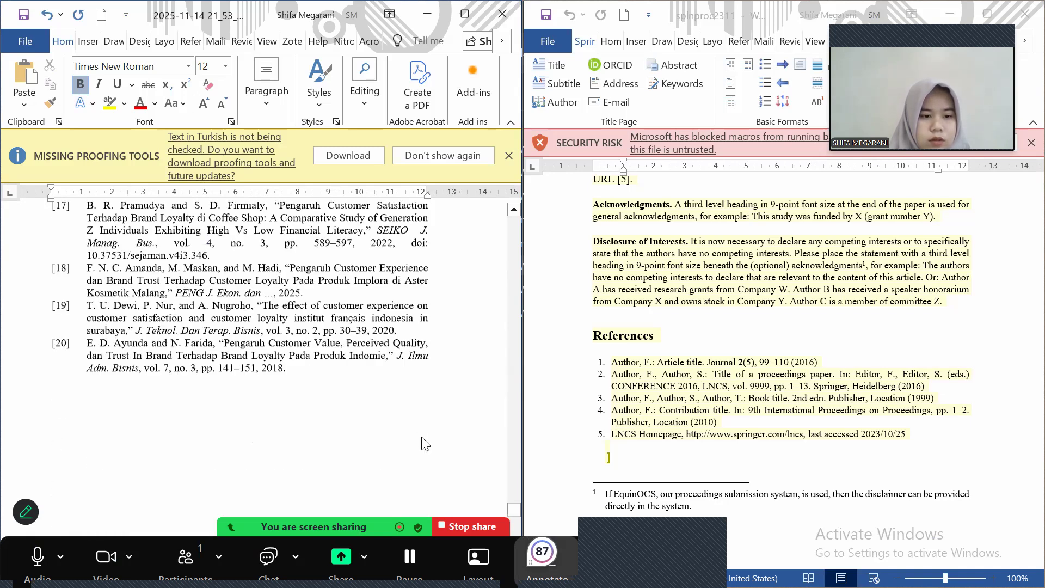
scroll(423, 438, "down", 3)
scroll(423, 438, "down", 5)
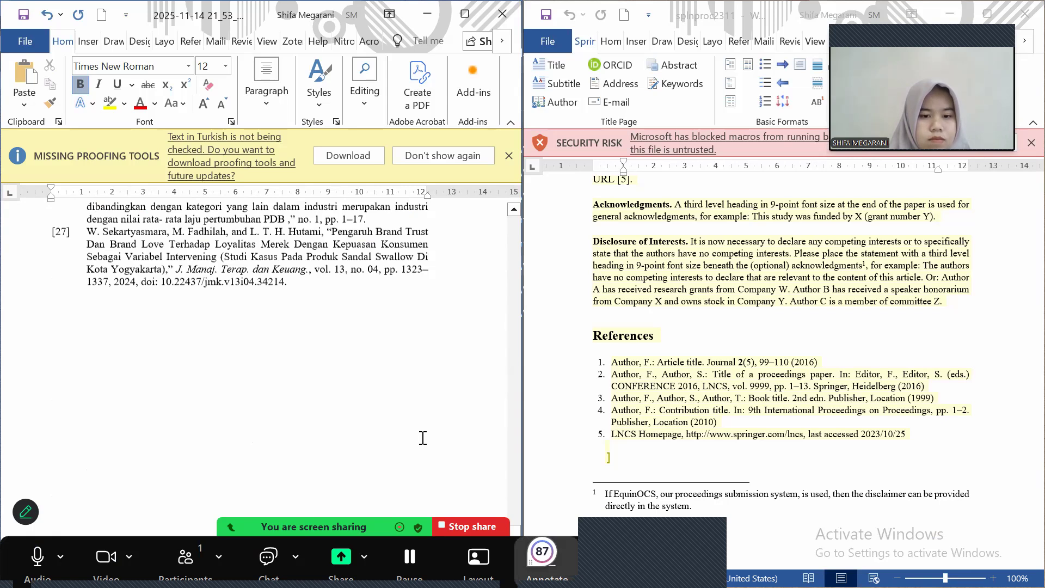
scroll(423, 438, "down", 5)
scroll(423, 438, "up", 5)
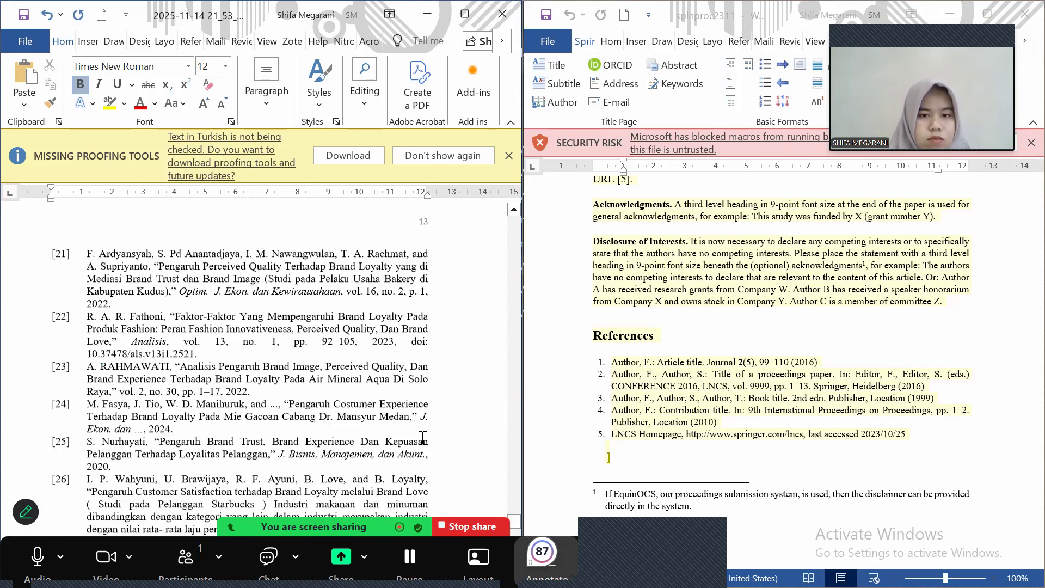
scroll(423, 437, "up", 15)
scroll(423, 437, "up", 10)
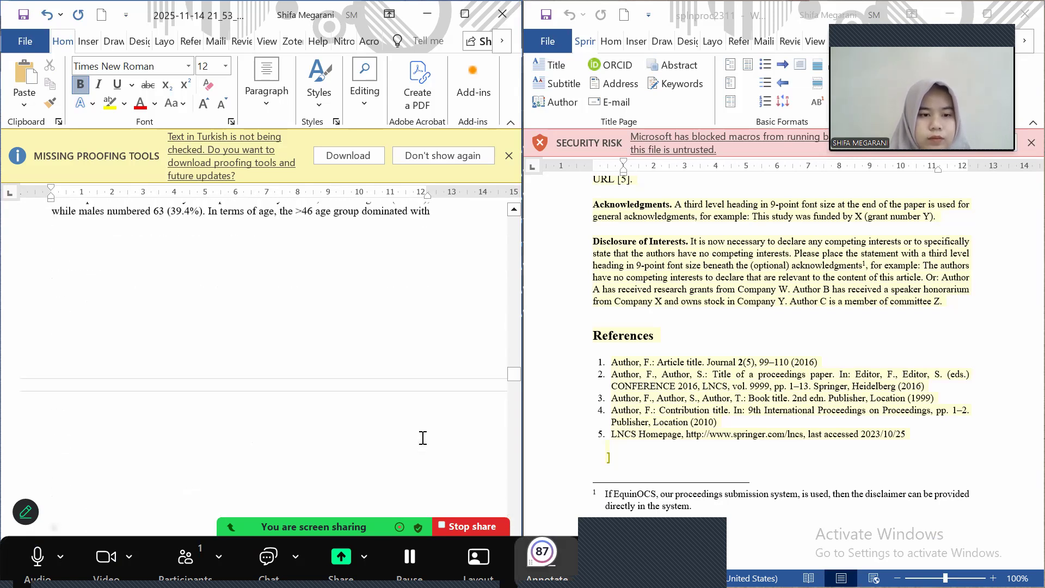
scroll(423, 438, "up", 10)
scroll(423, 438, "down", 10)
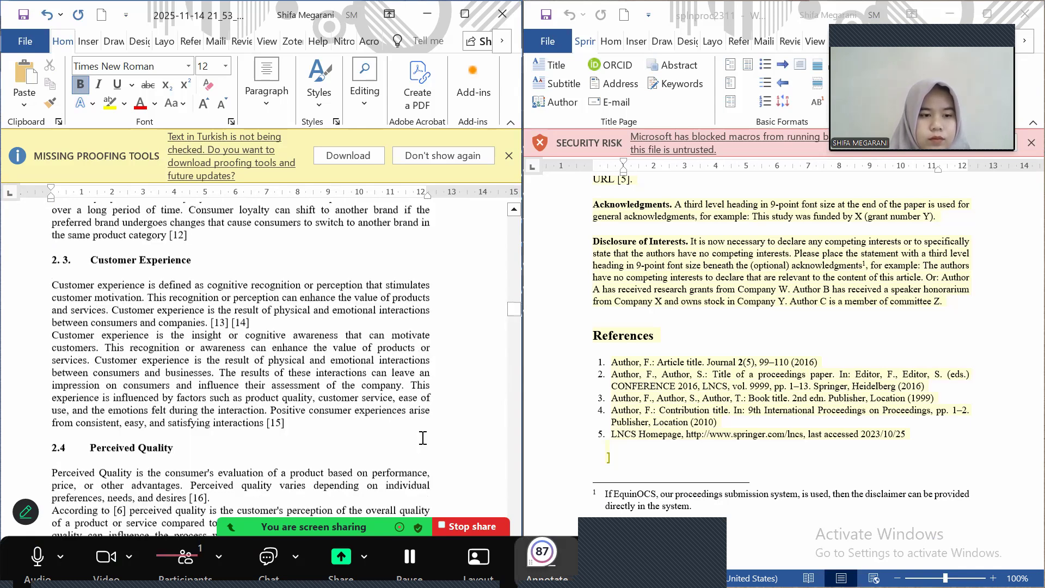
scroll(423, 438, "down", 8)
scroll(423, 438, "down", 6)
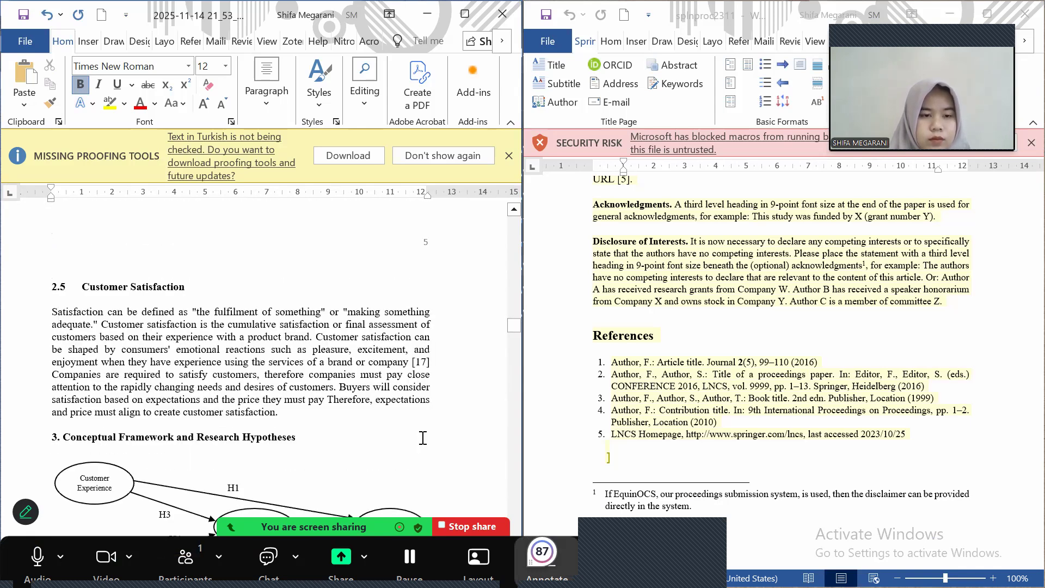
scroll(423, 438, "down", 3)
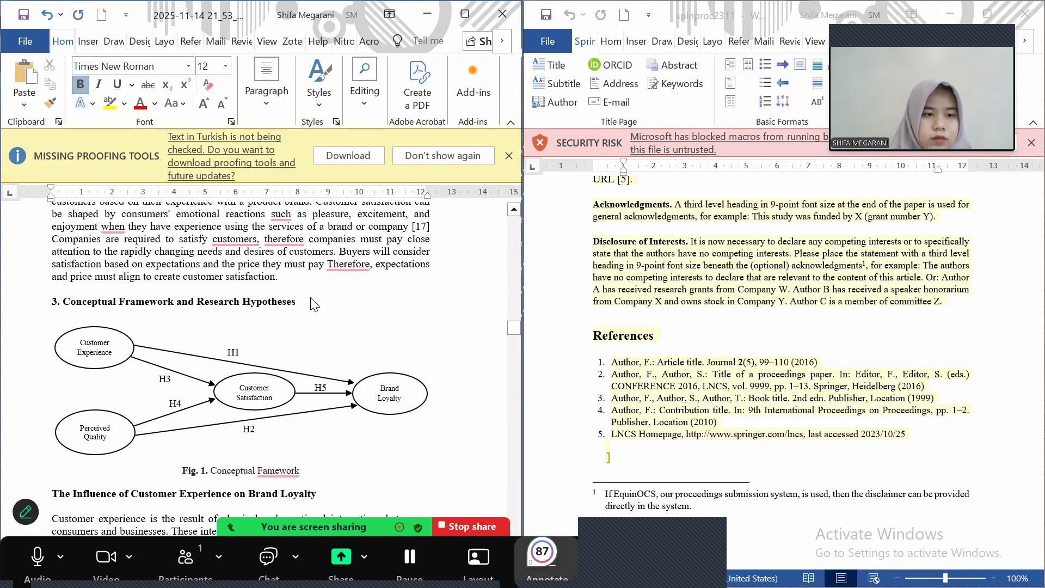
scroll(311, 305, "up", 10)
scroll(318, 319, "up", 3)
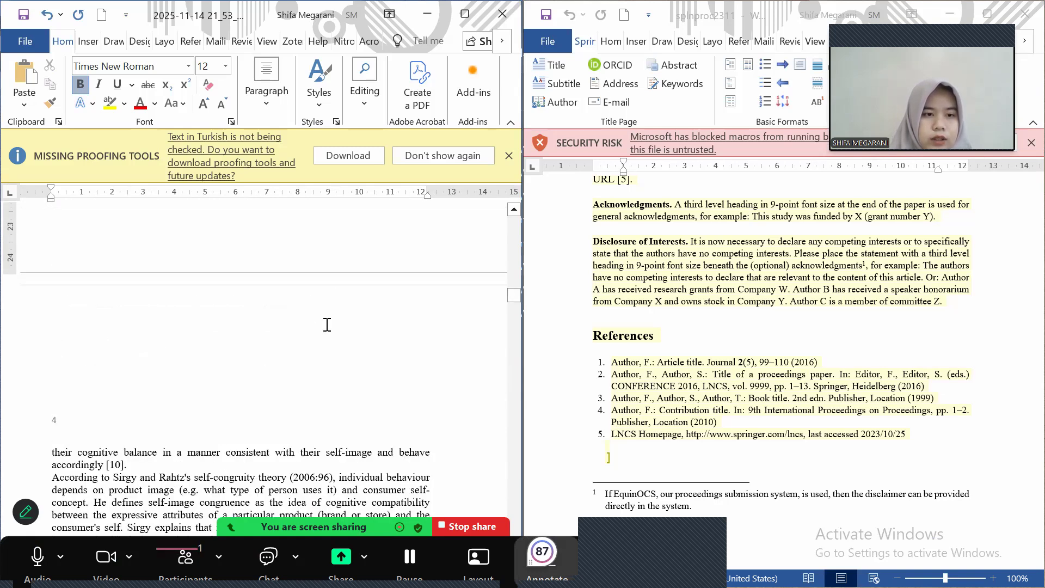
scroll(269, 409, "up", 15)
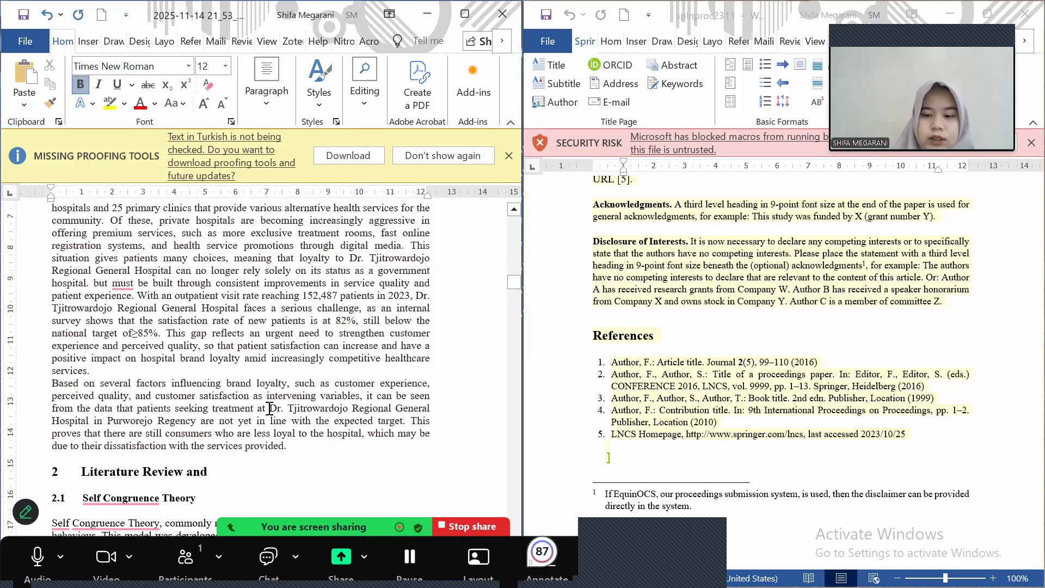
scroll(269, 408, "down", 6)
Remove the stray 'and' so section 2 reads 'Literature Review', with the window maximized
key("BackSpace")
key("BackSpace")
key("BackSpace")
key("BackSpace")
key("BackSpace")
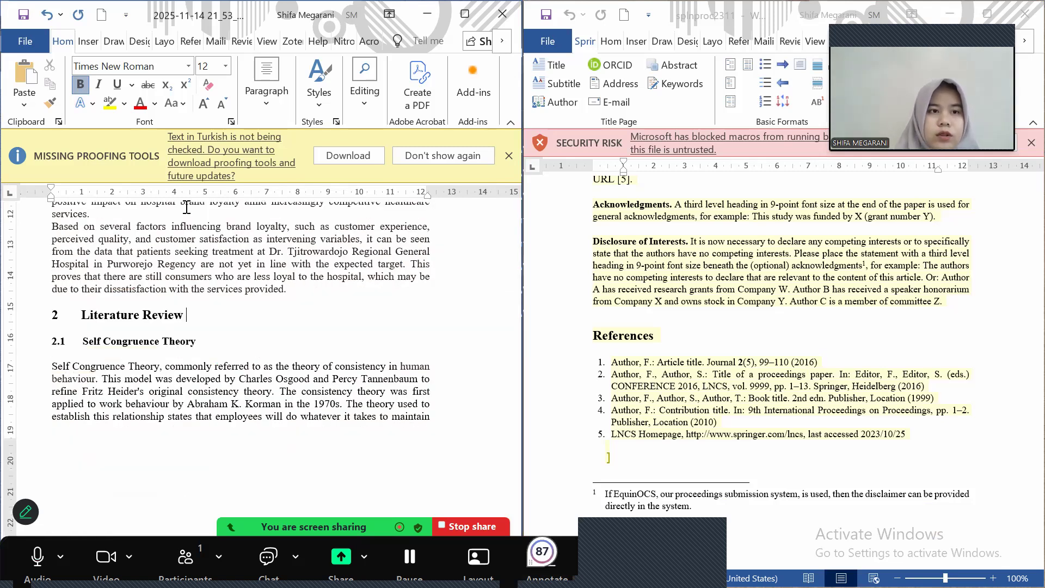
left_click(86, 42)
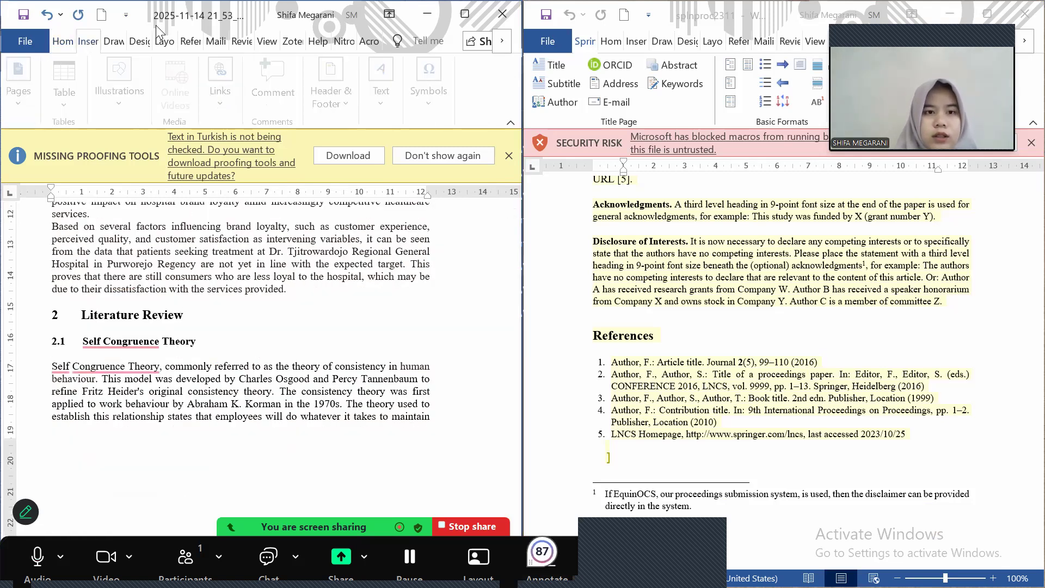
left_click(464, 15)
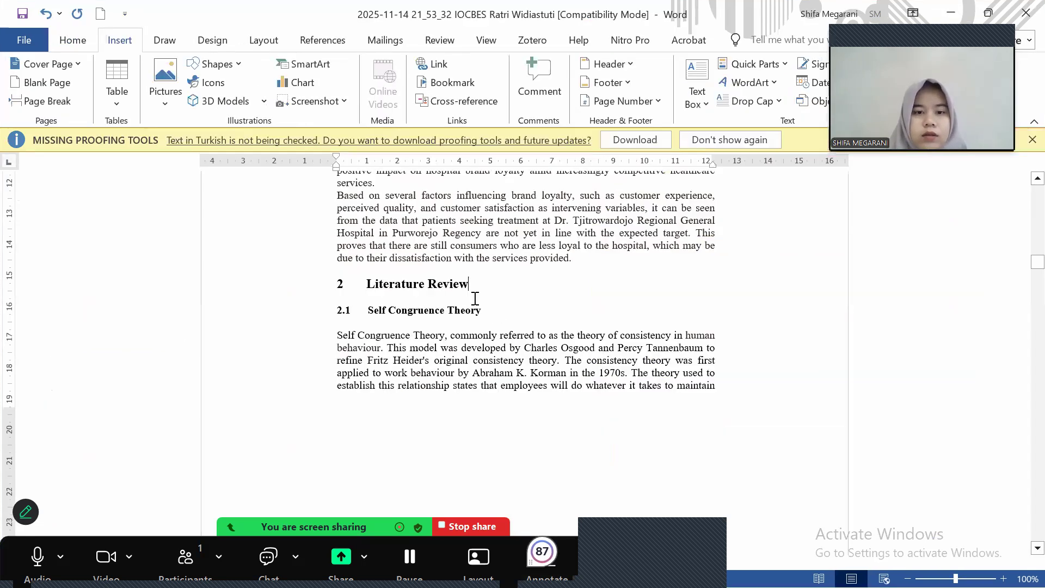
key("shift+Left")
key("shift+Left")
key("shift+Left")
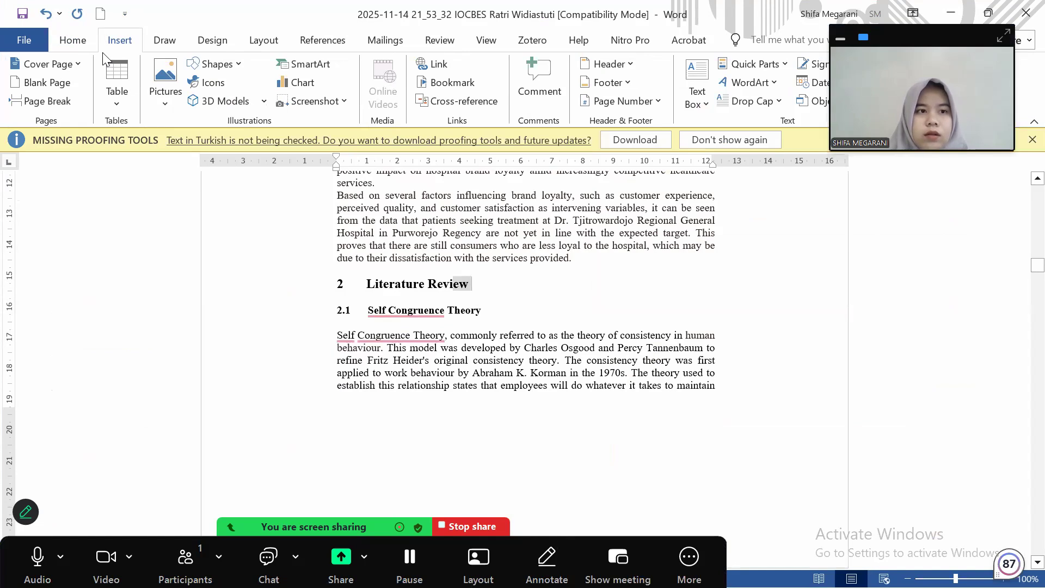
key("shift+Left")
key("shift+Left")
key("shift+Left")
key("shift+Left")
key("shift+Left")
key("alt+h")
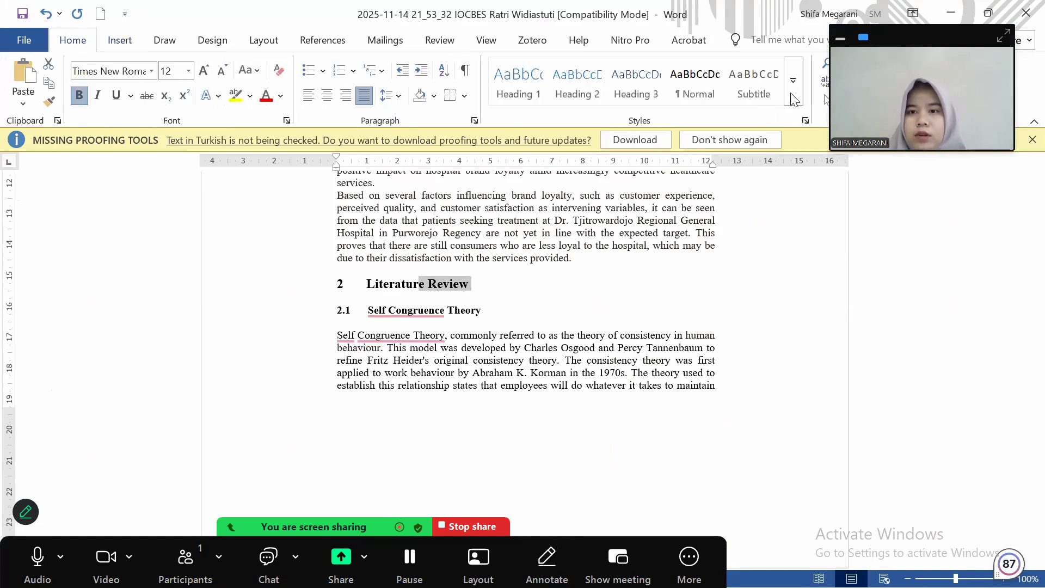
left_click(799, 96)
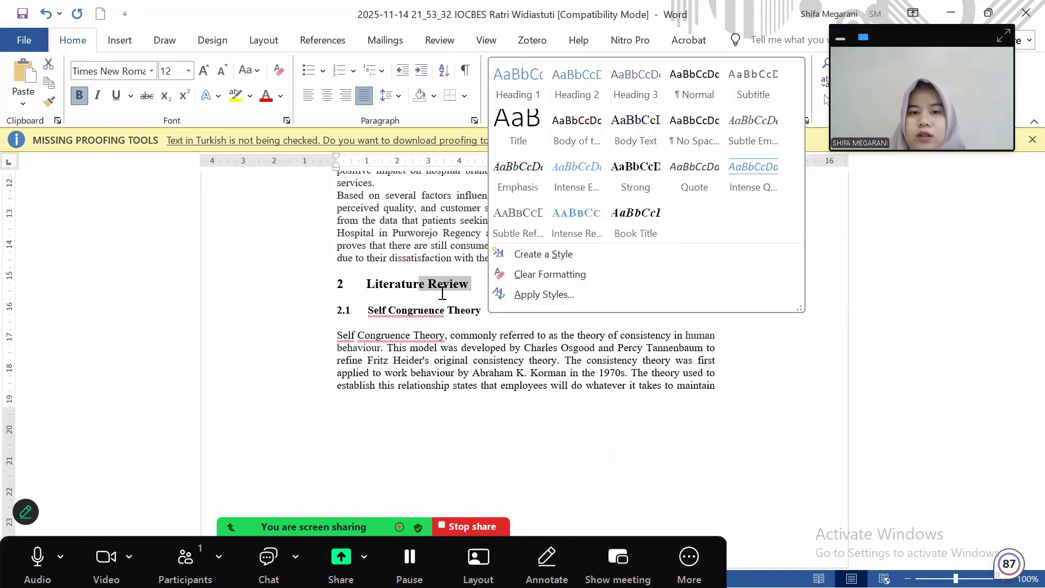
left_click(444, 296)
key("shift+Left")
key("shift+Left")
key("shift+Left")
triple_click(438, 290)
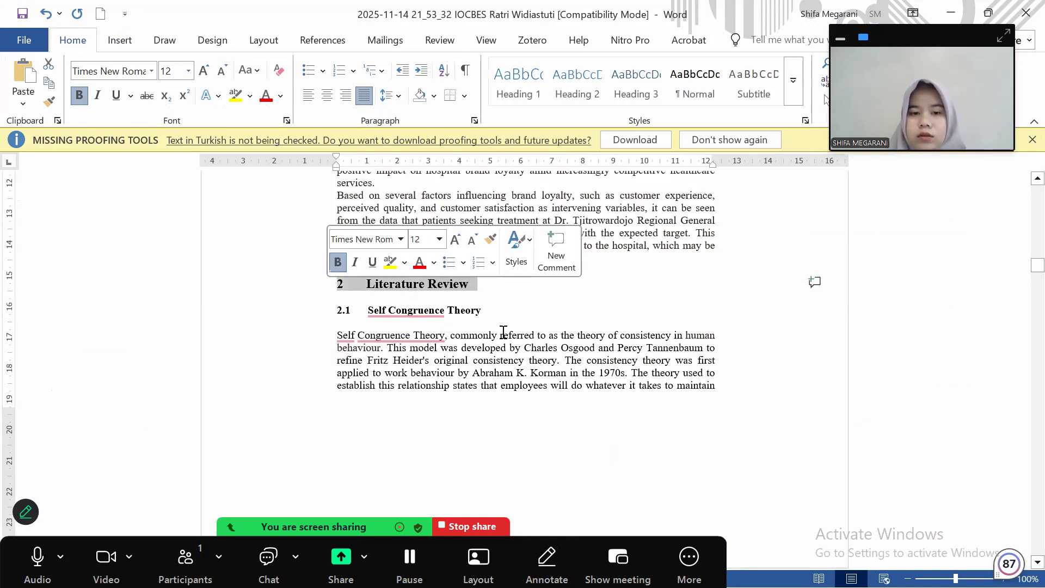
left_click(504, 332)
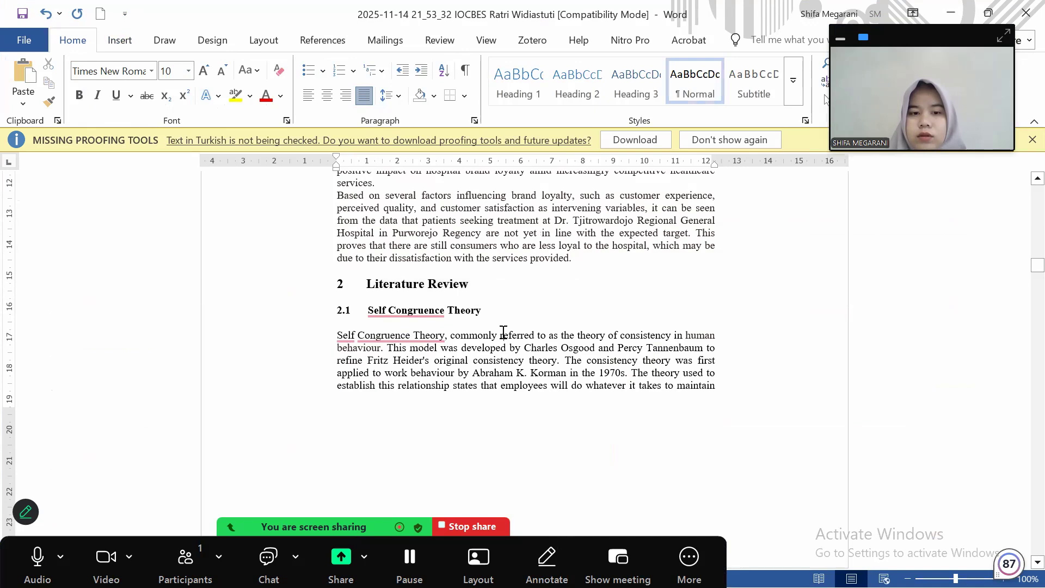
Apply Heading 1 to the '3. Conceptual Framework and Research Hypotheses' heading
scroll(504, 332, "down", 20)
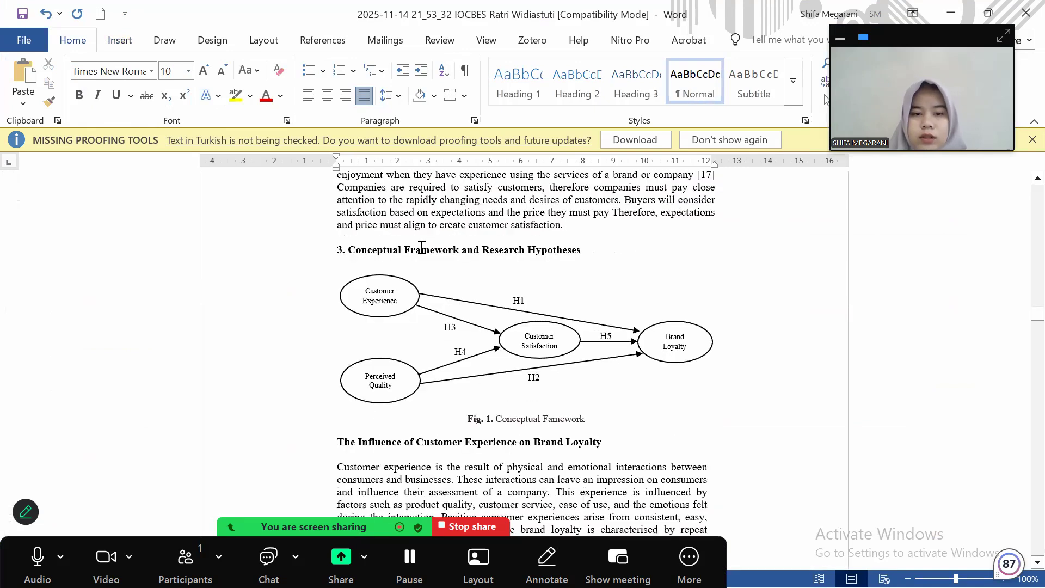
double_click(559, 249)
left_click(324, 250)
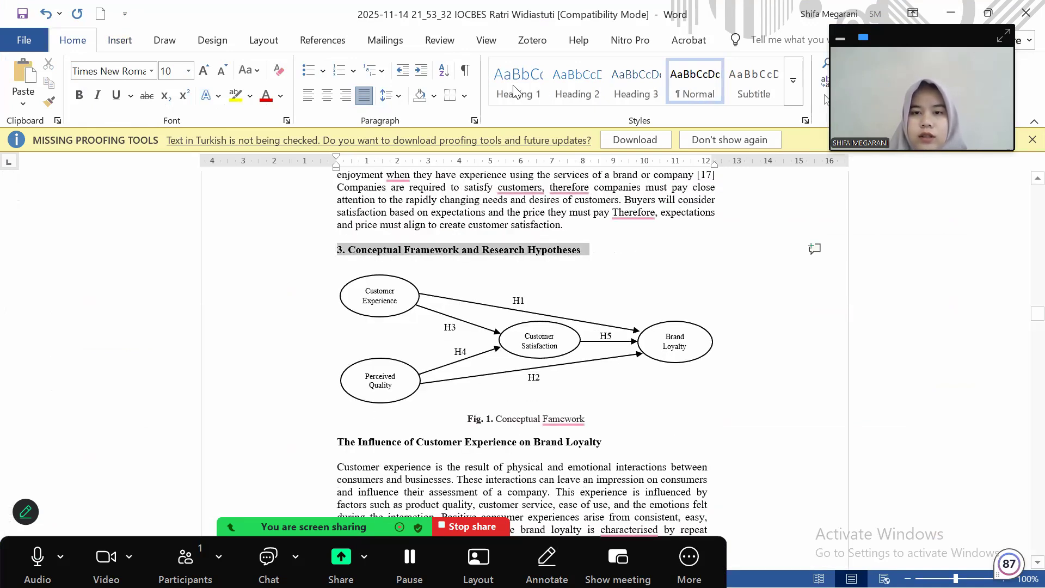
left_click(515, 92)
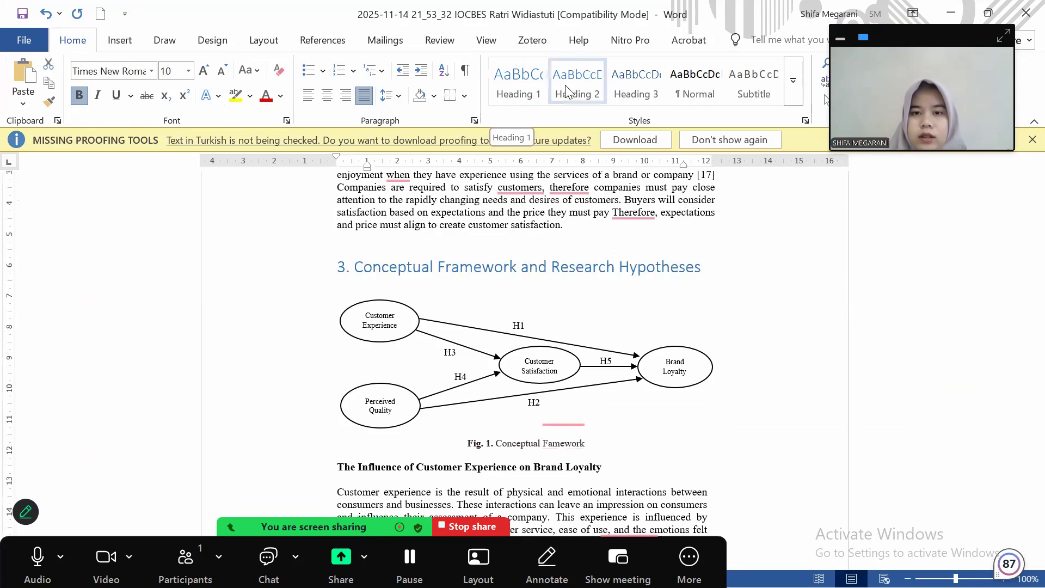
left_click(567, 90)
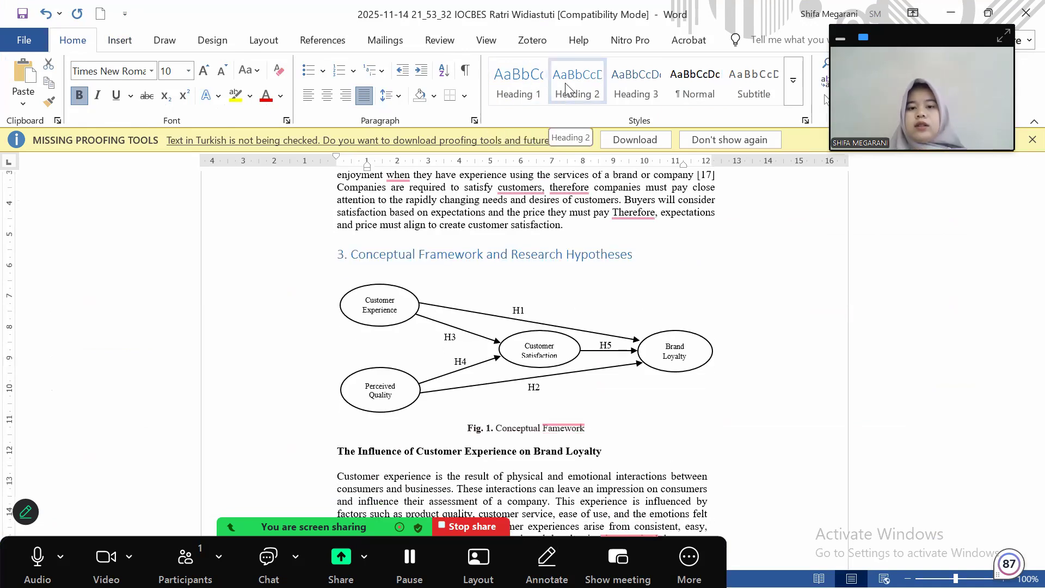
left_click(525, 90)
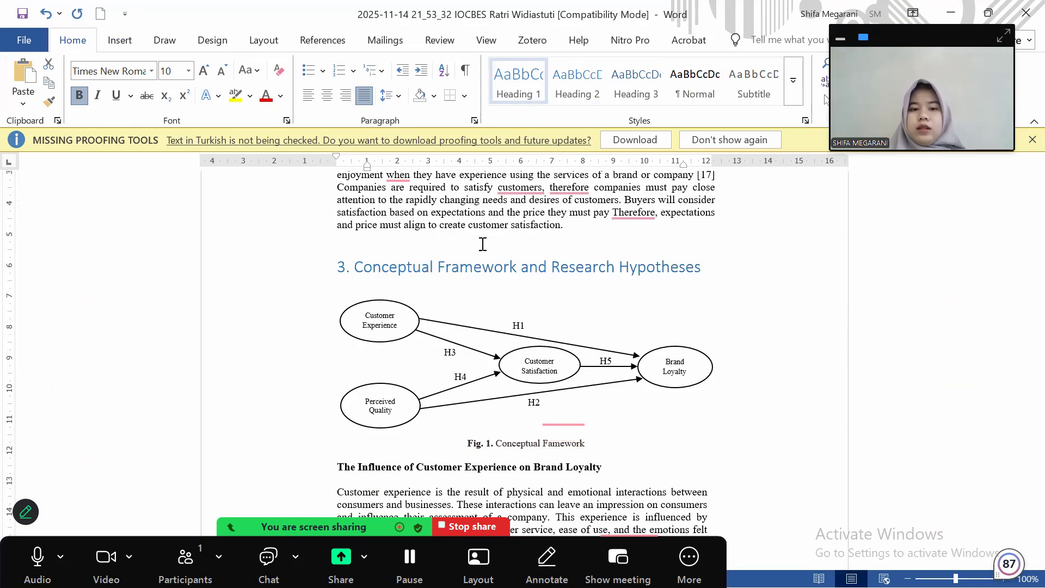
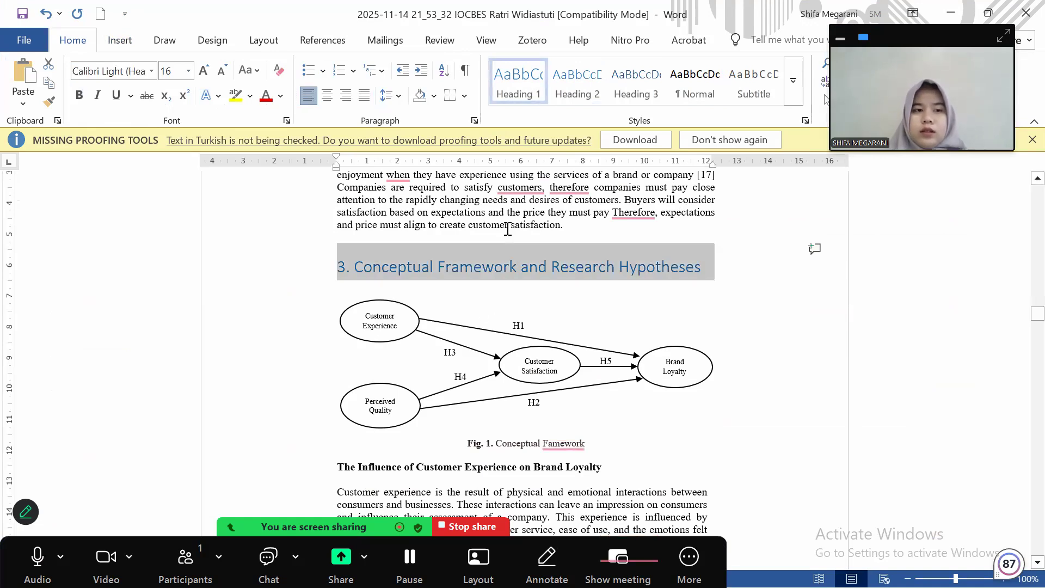
Check the Literature Review heading's font settings for reference
scroll(507, 228, "up", 15)
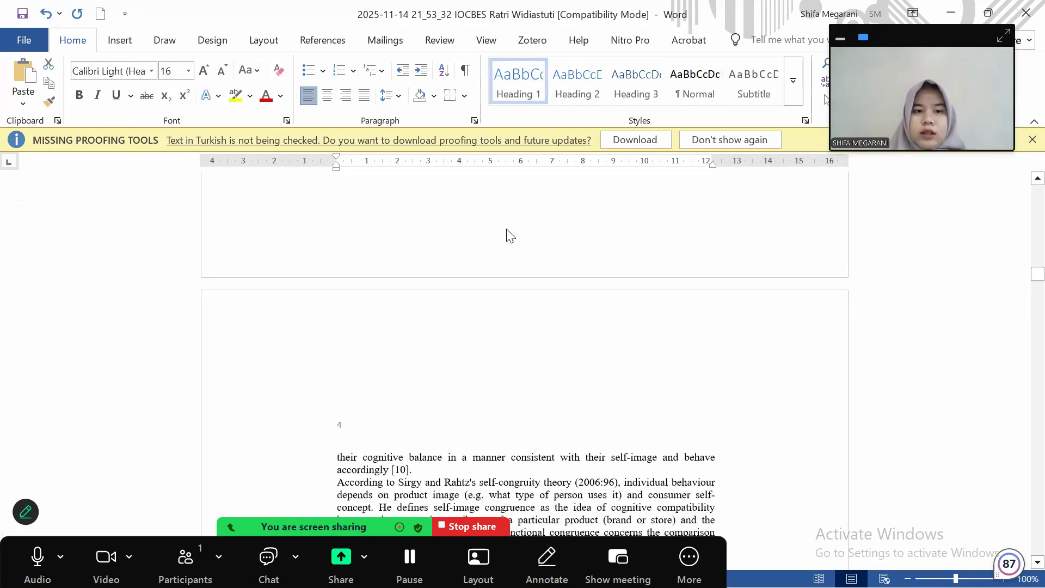
scroll(511, 236, "down", 5)
scroll(509, 231, "up", 12)
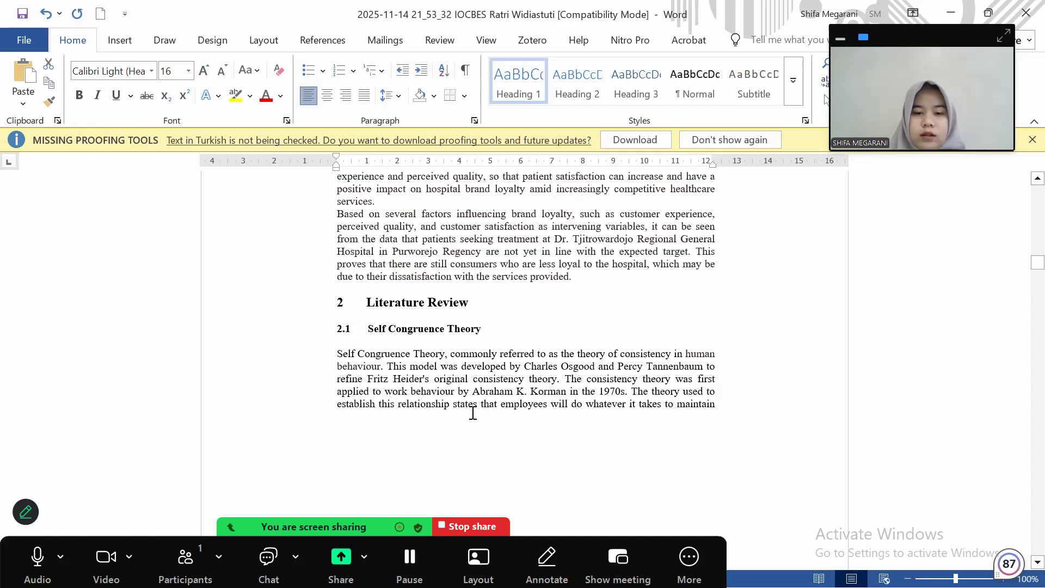
scroll(472, 414, "up", 3)
triple_click(425, 412)
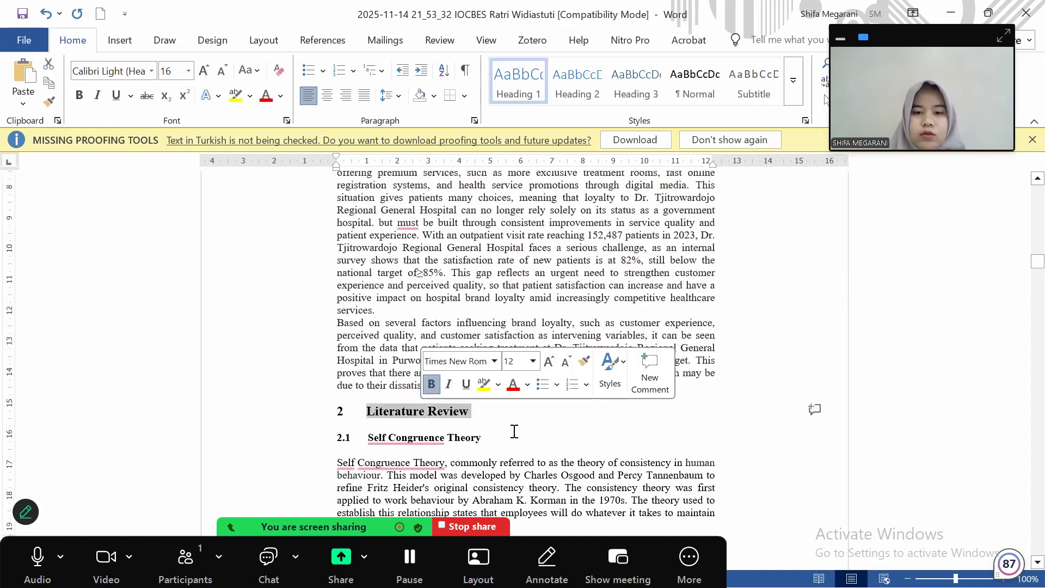
left_click(515, 432)
Set the section 3 heading to Times New Roman, 12 pt
scroll(515, 431, "down", 5)
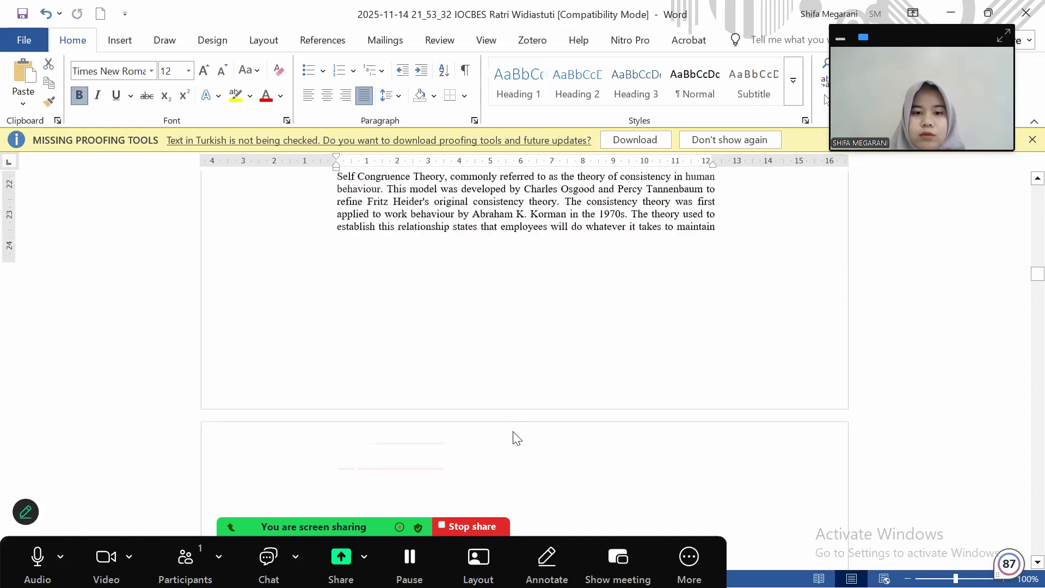
scroll(515, 431, "down", 2)
scroll(514, 432, "down", 7)
scroll(714, 313, "down", 1)
left_click_drag(706, 306, 336, 308)
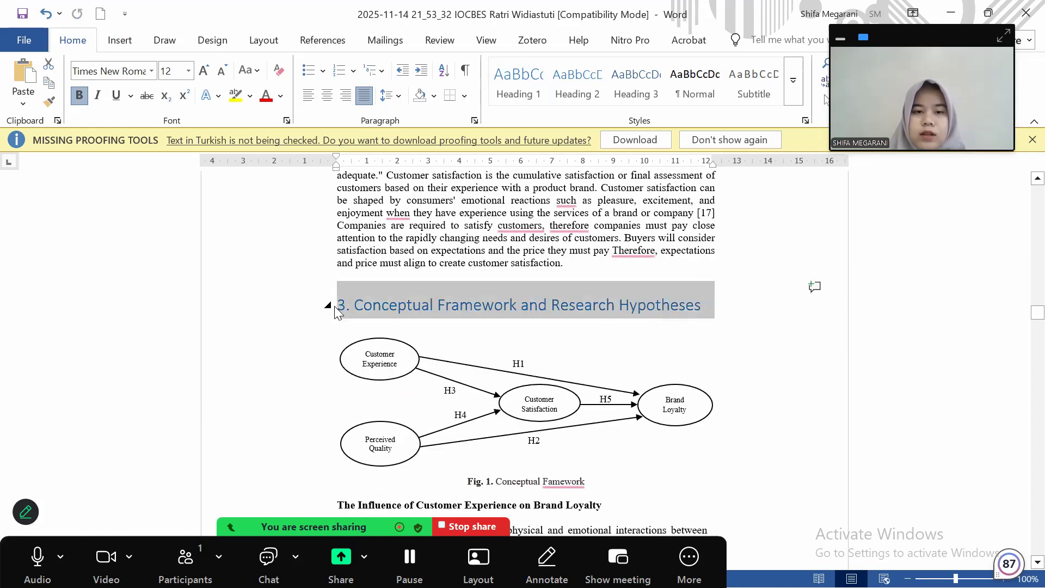
left_click(362, 257)
type("Times New Rom")
left_click(432, 258)
type("12")
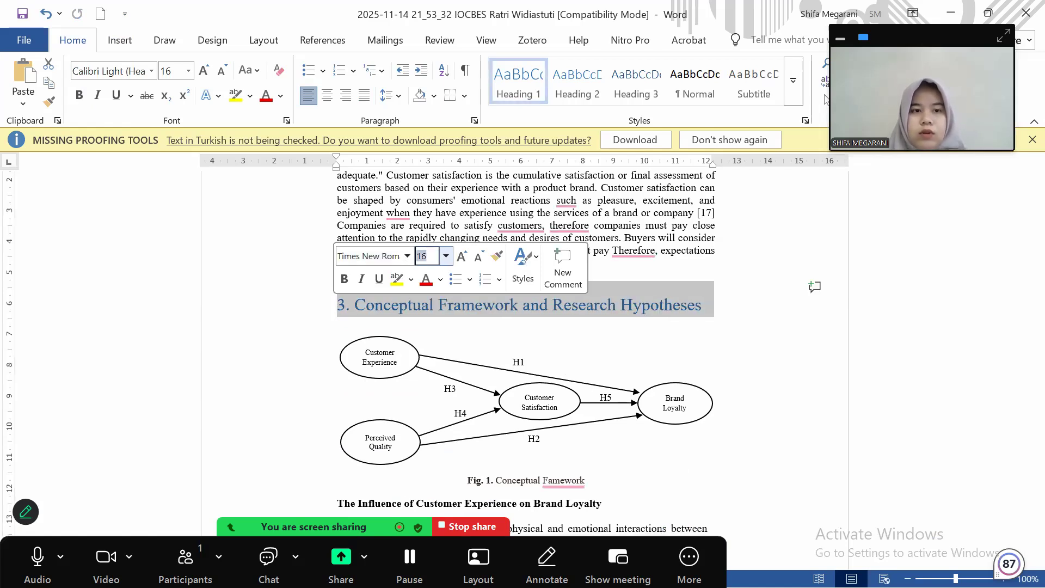
key("Return")
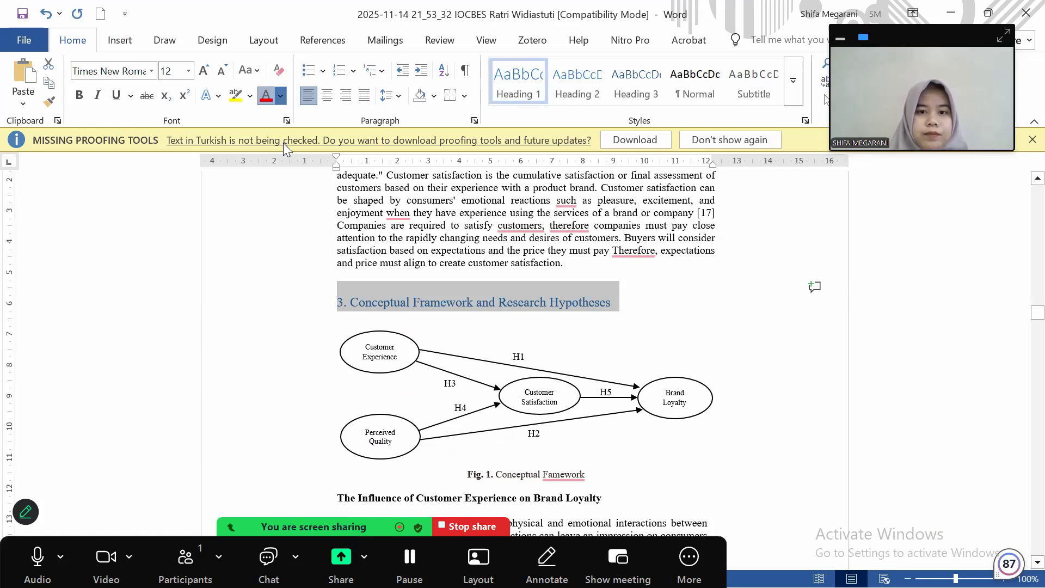
Make the section 3 heading black (Automatic) and bold
left_click(280, 97)
left_click(220, 180)
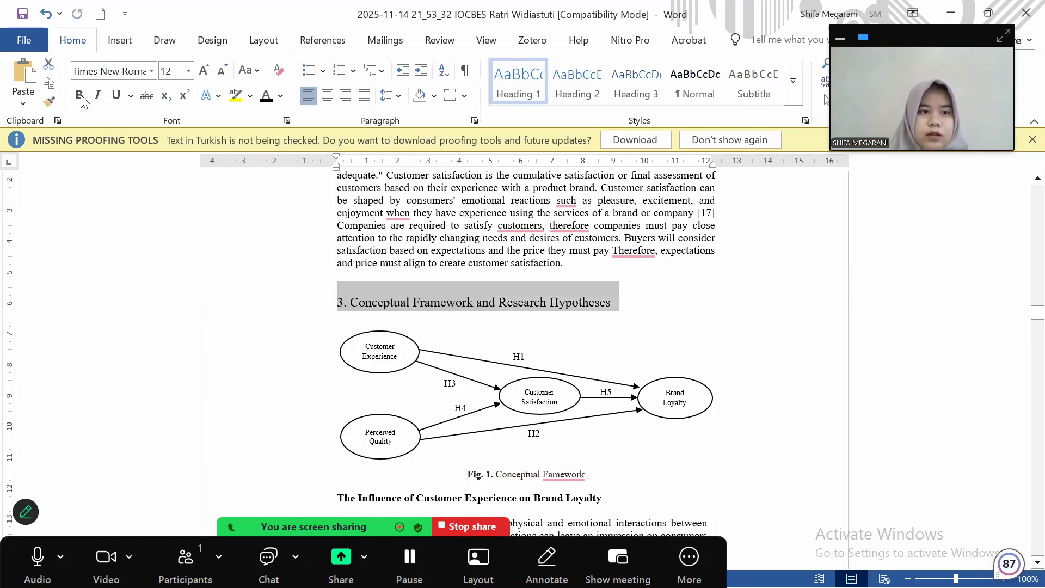
key("ctrl+b")
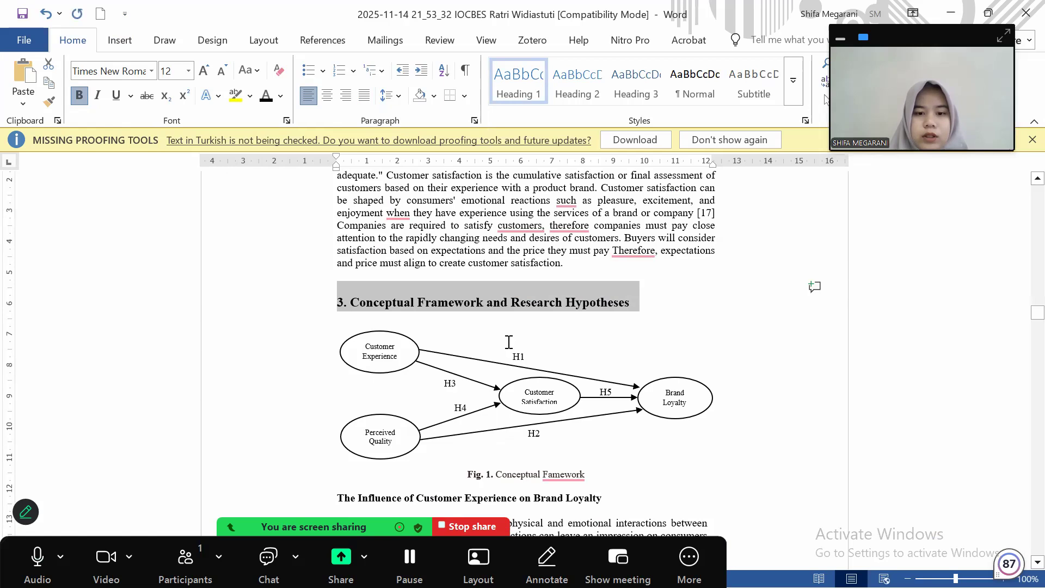
scroll(509, 342, "up", 6)
scroll(508, 342, "up", 15)
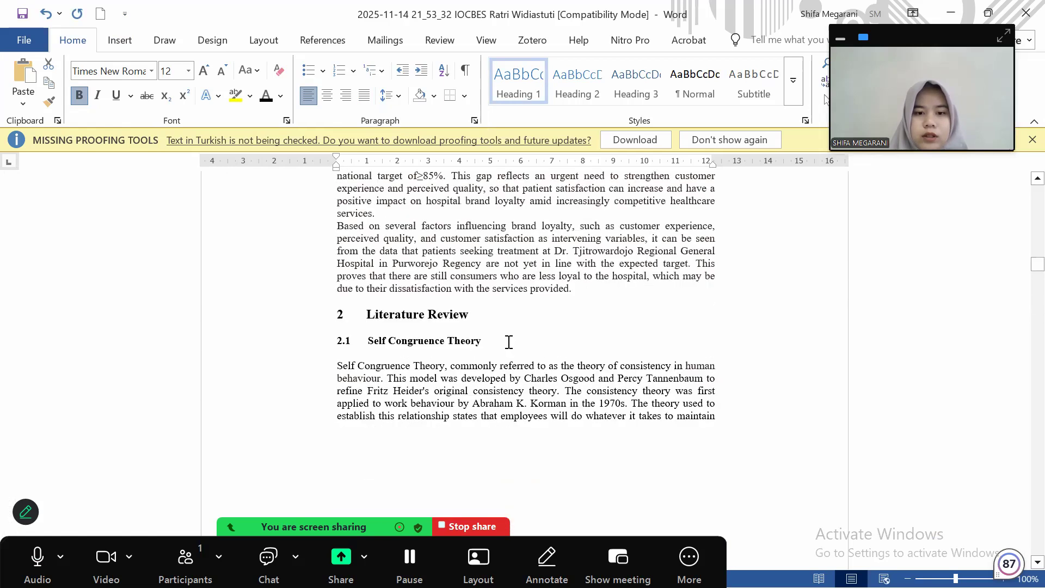
scroll(508, 342, "down", 10)
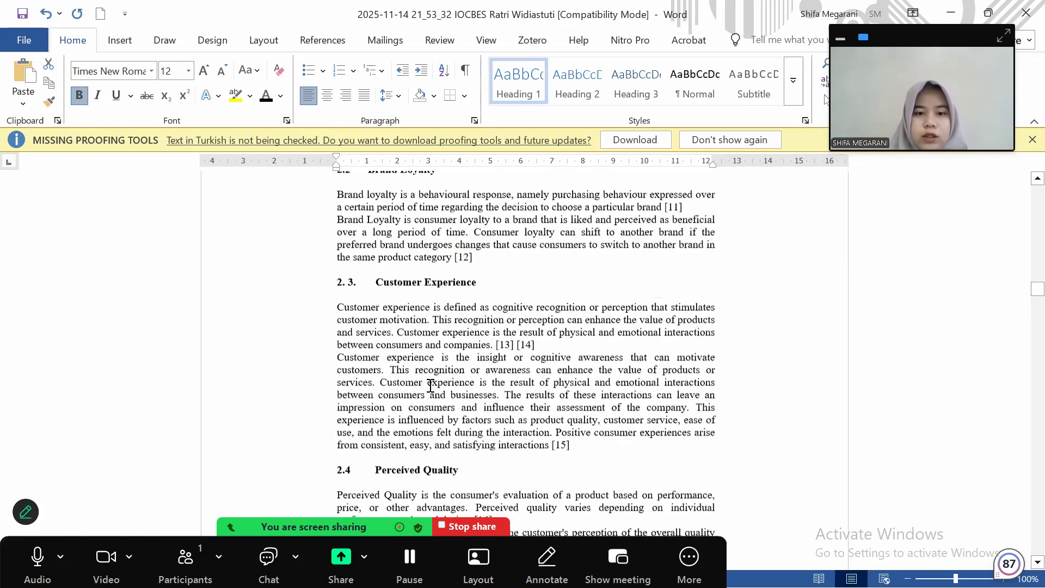
scroll(430, 385, "down", 12)
scroll(340, 376, "down", 6)
Number the subheading '3.1' and apply the Heading 2 style to it
left_click(338, 373)
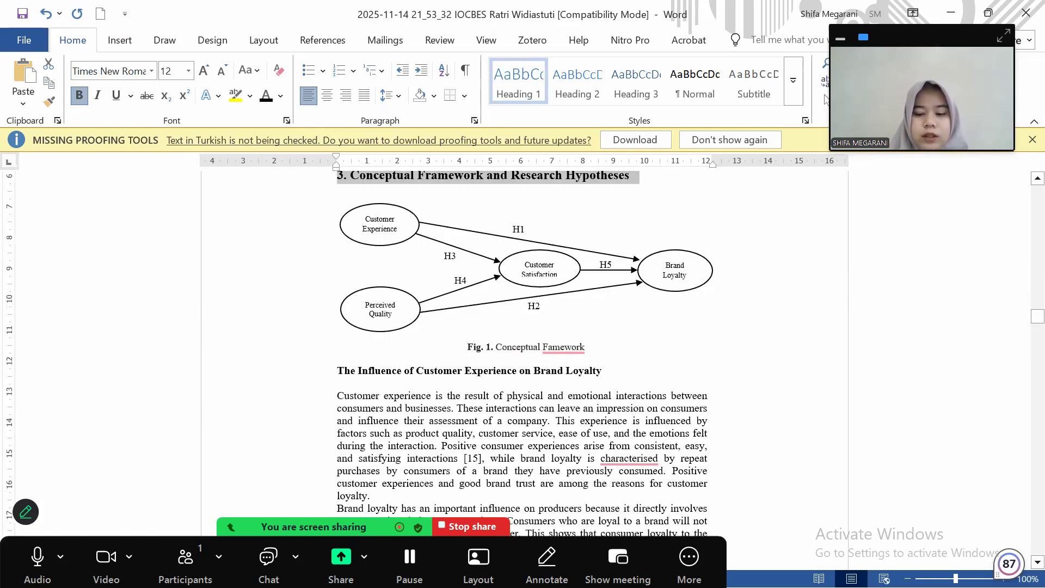
type("3.1")
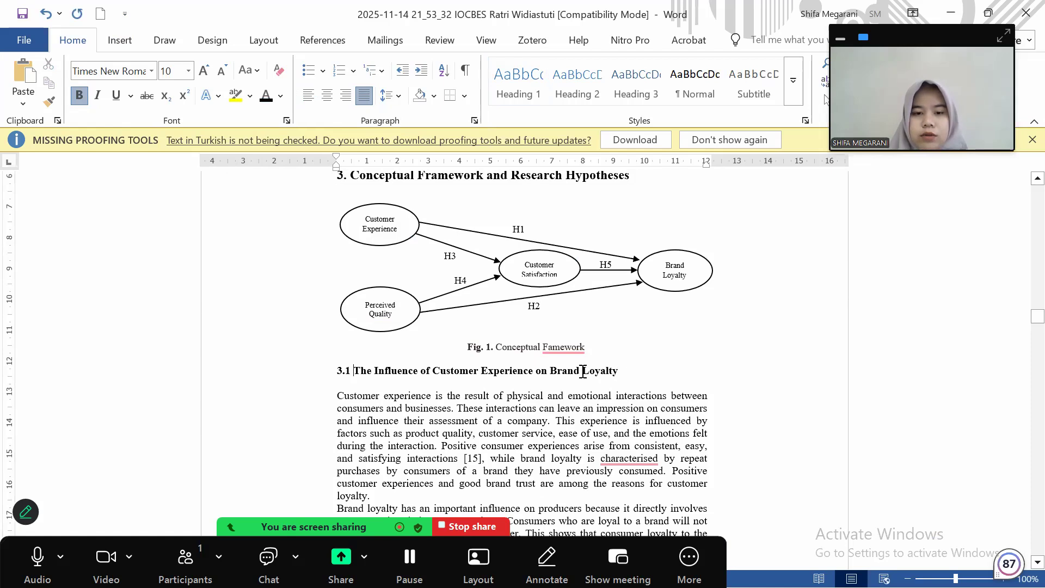
left_click(318, 370)
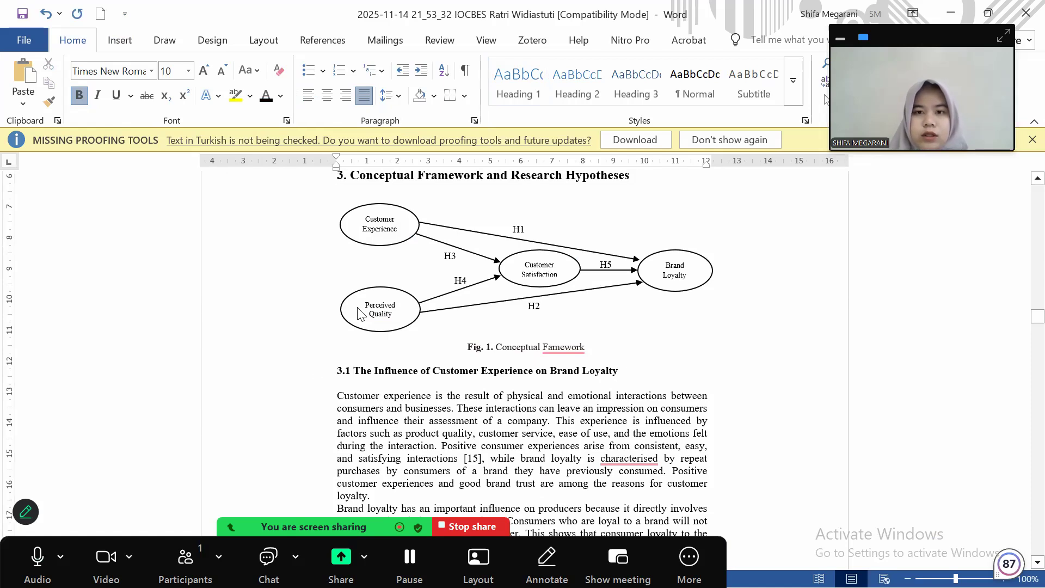
left_click(580, 92)
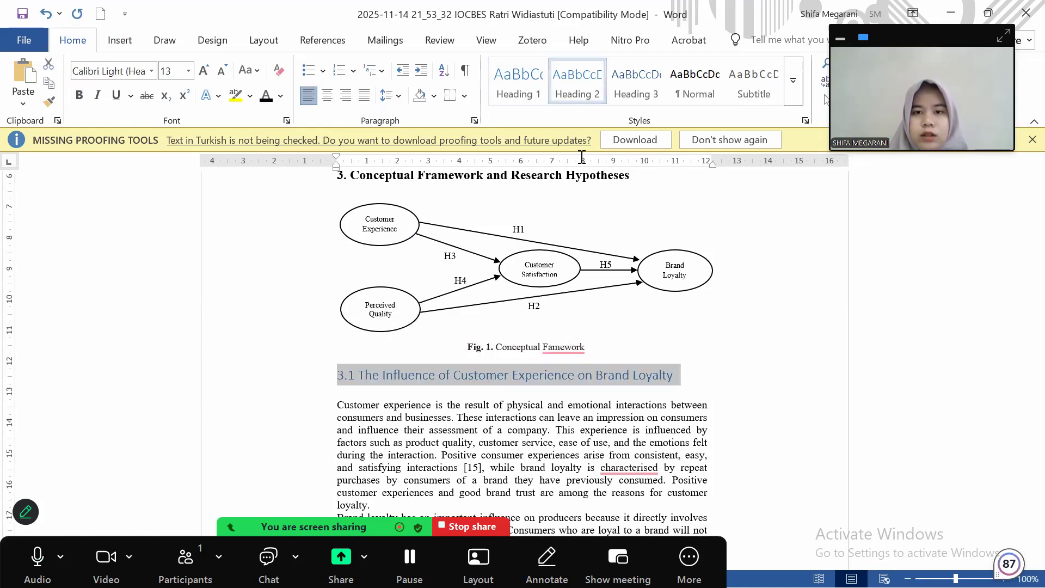
Modify the Heading 2 style to Times New Roman 12 pt, bold, Automatic colour
right_click(573, 80)
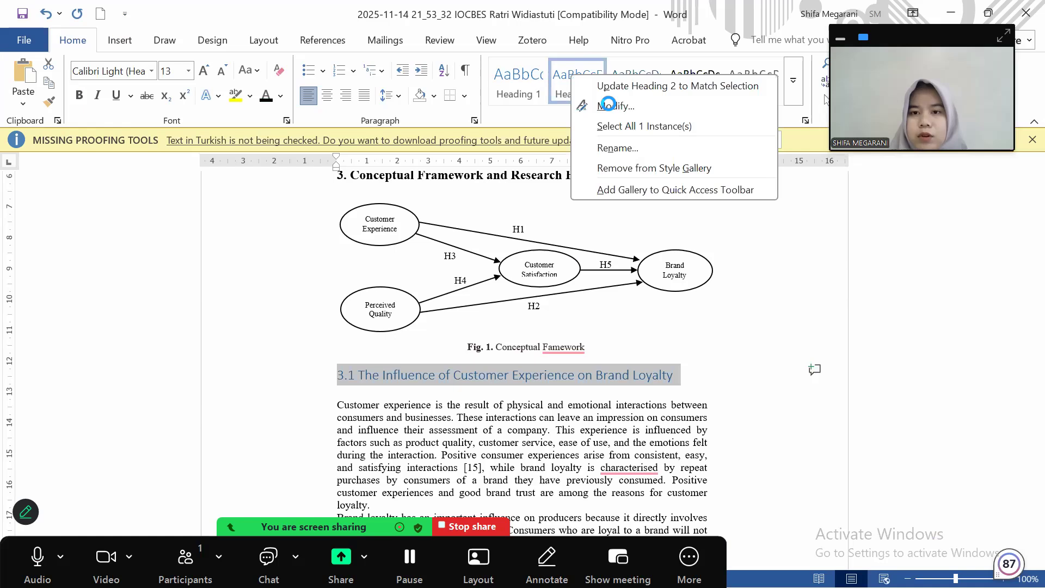
left_click(597, 196)
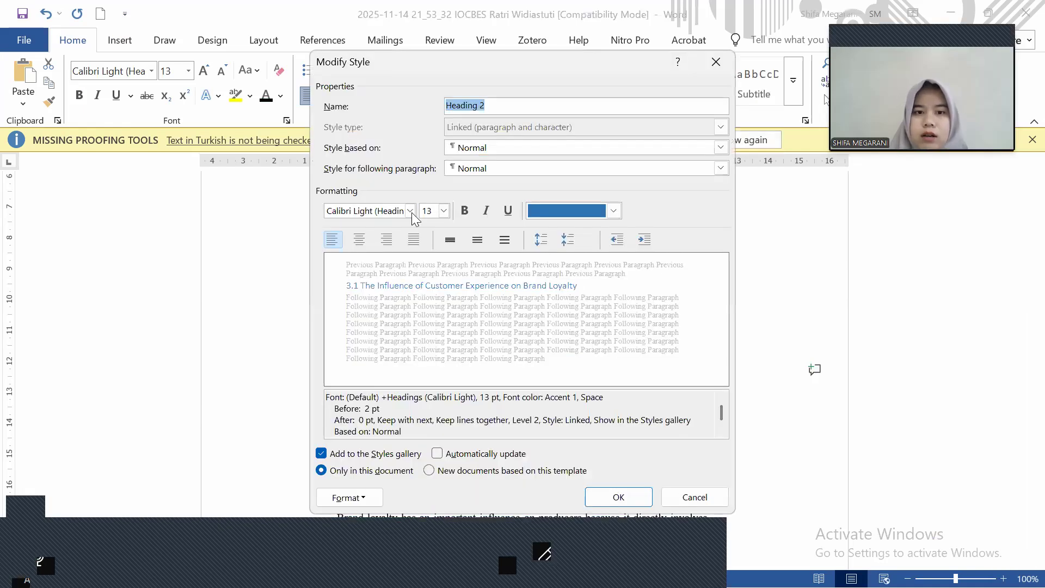
left_click(388, 211)
type("Times New Roman")
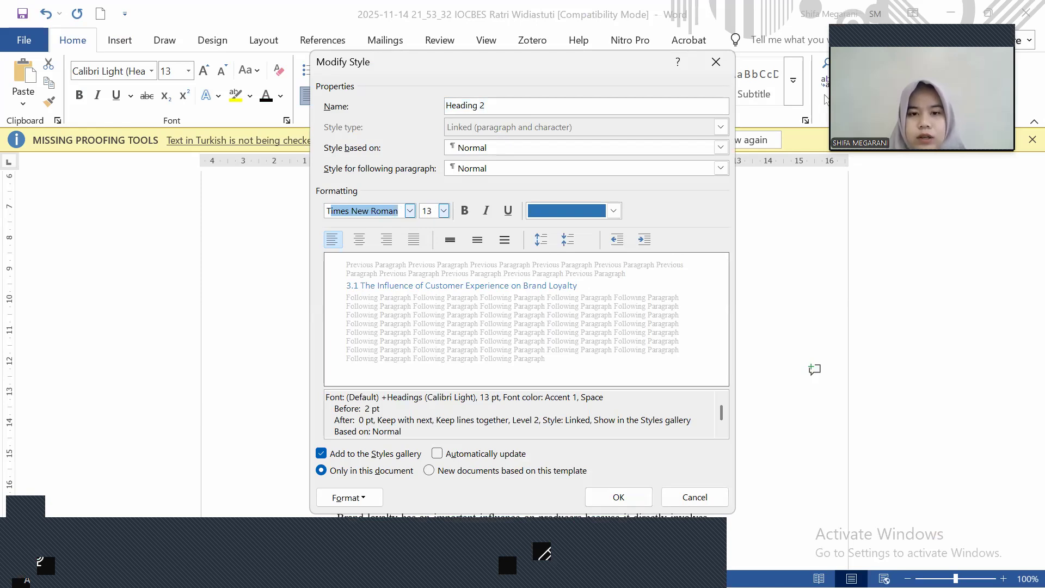
double_click(429, 210)
type("12")
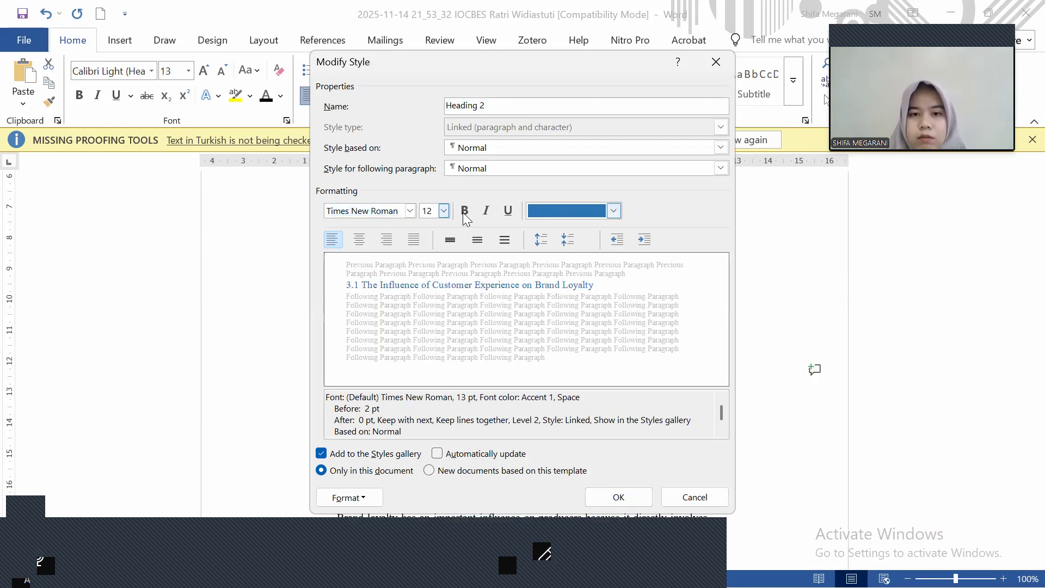
key("ctrl+b")
left_click(612, 210)
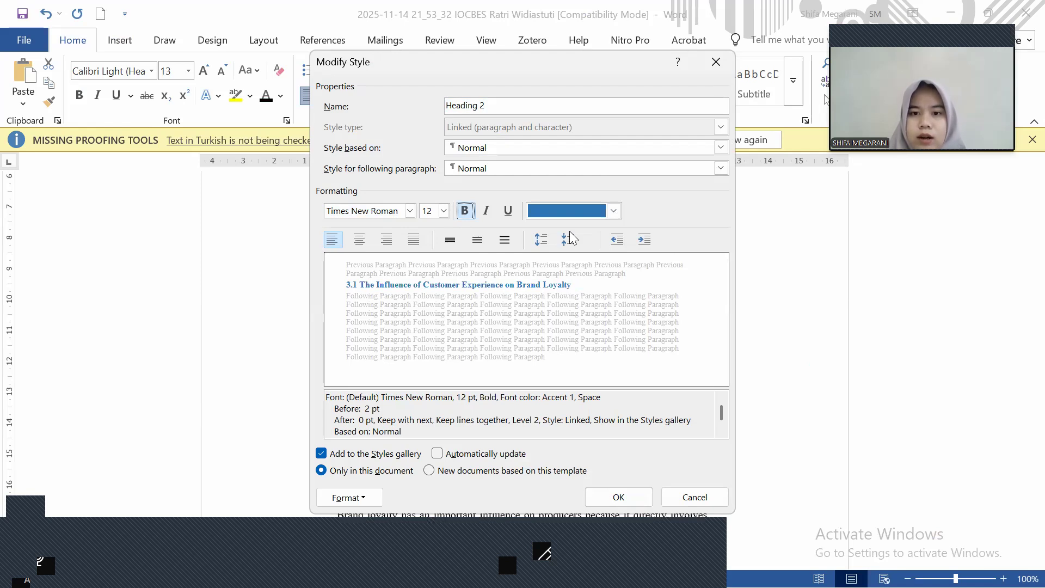
left_click(568, 230)
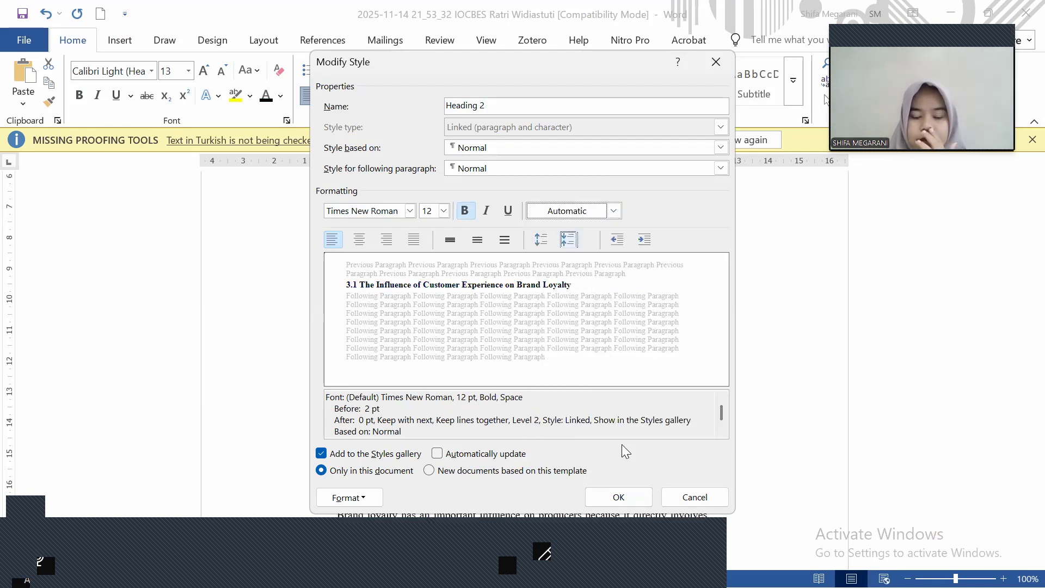
left_click(619, 497)
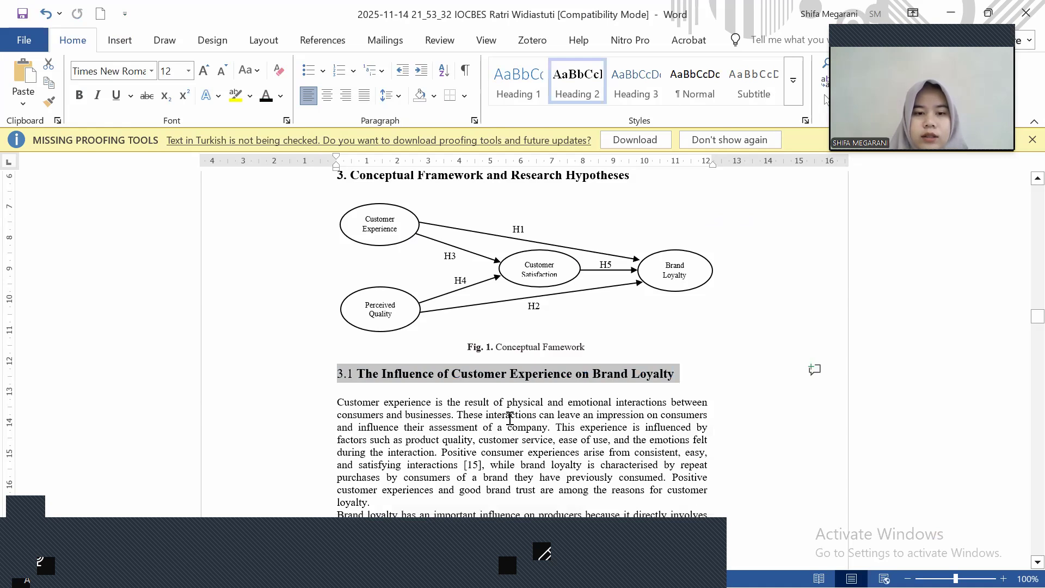
Inspect the font settings of the 2.5 Customer Satisfaction heading
scroll(510, 417, "down", 10)
scroll(510, 418, "up", 5)
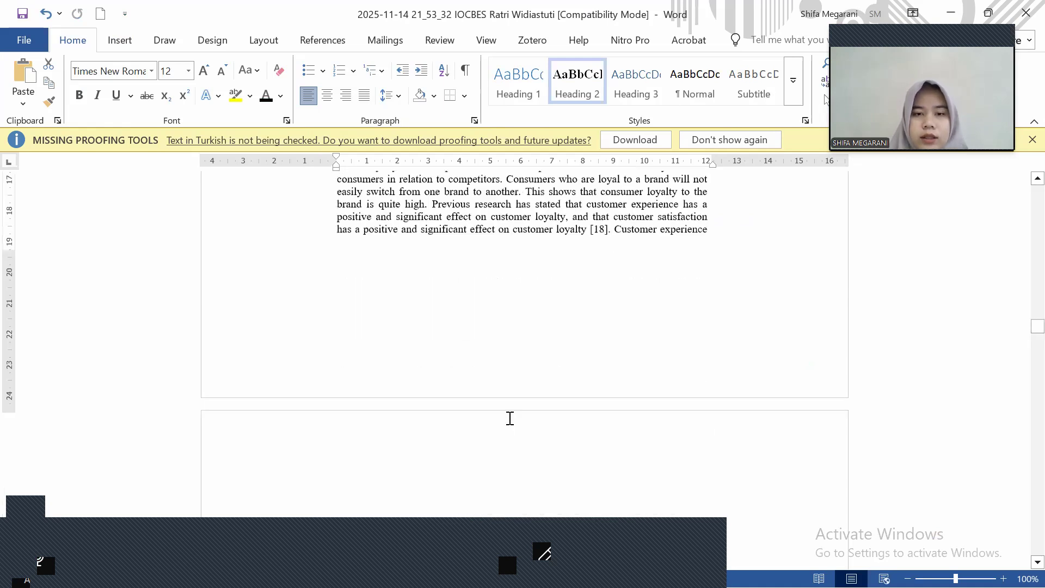
scroll(500, 408, "up", 10)
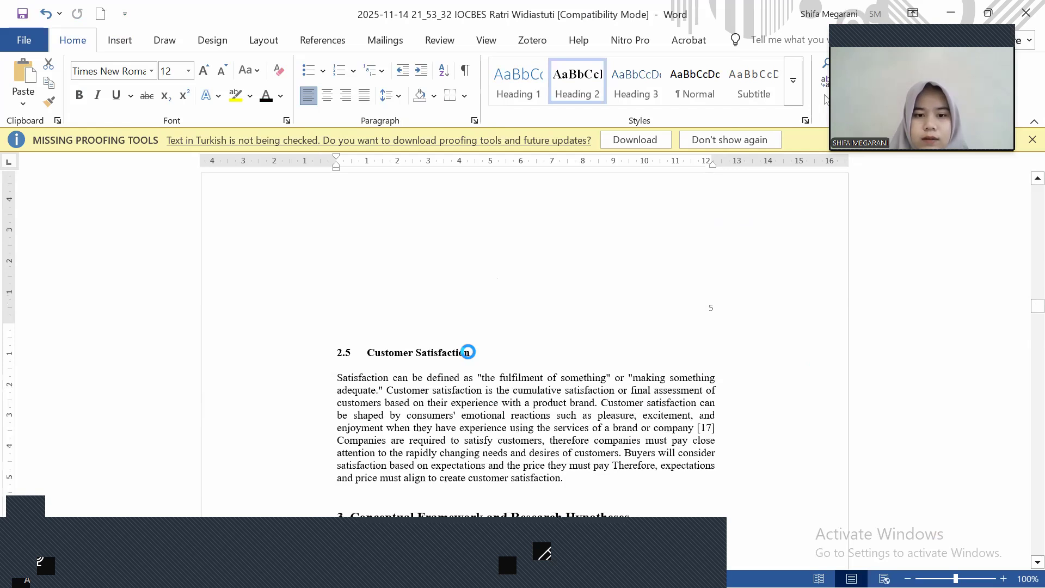
scroll(473, 345, "down", 1)
left_click(472, 342)
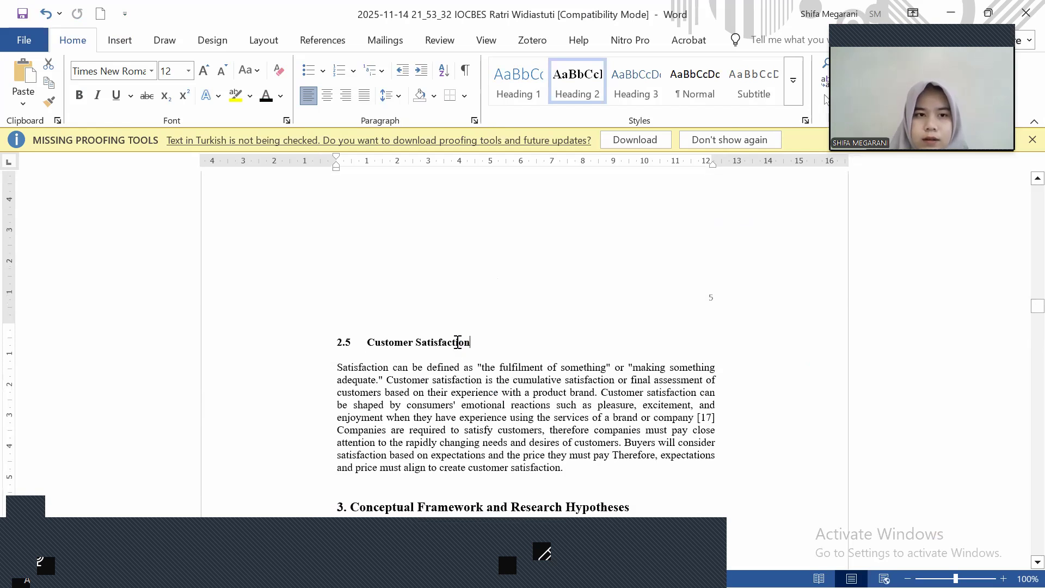
left_click(439, 343, "shift")
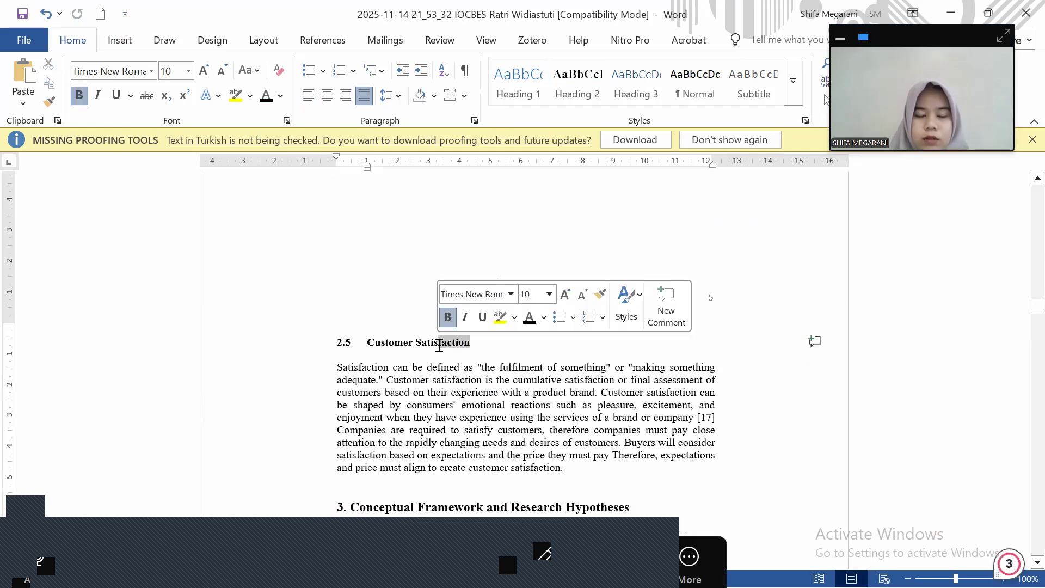
scroll(436, 348, "down", 10)
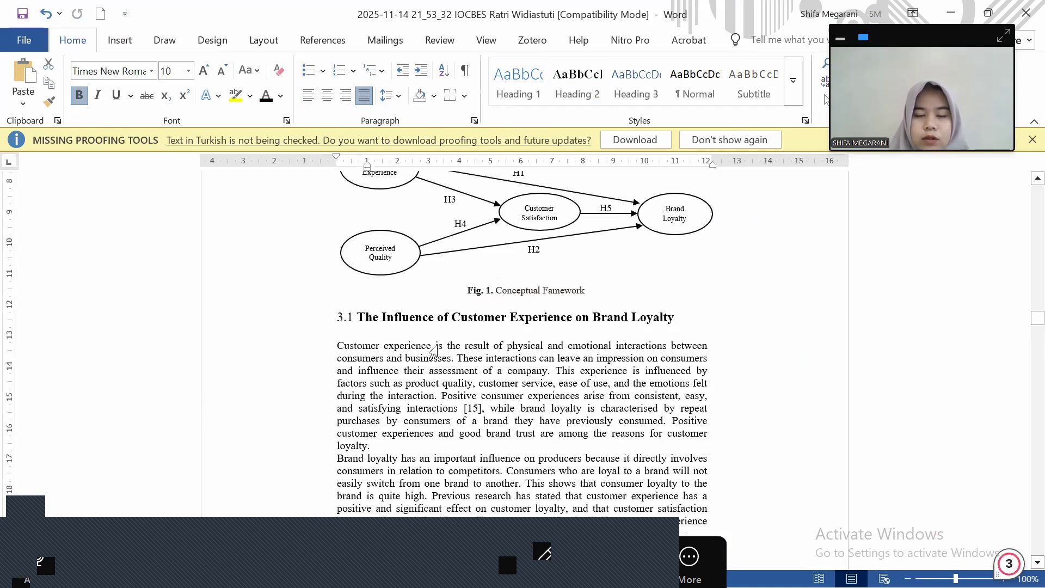
scroll(436, 348, "up", 3)
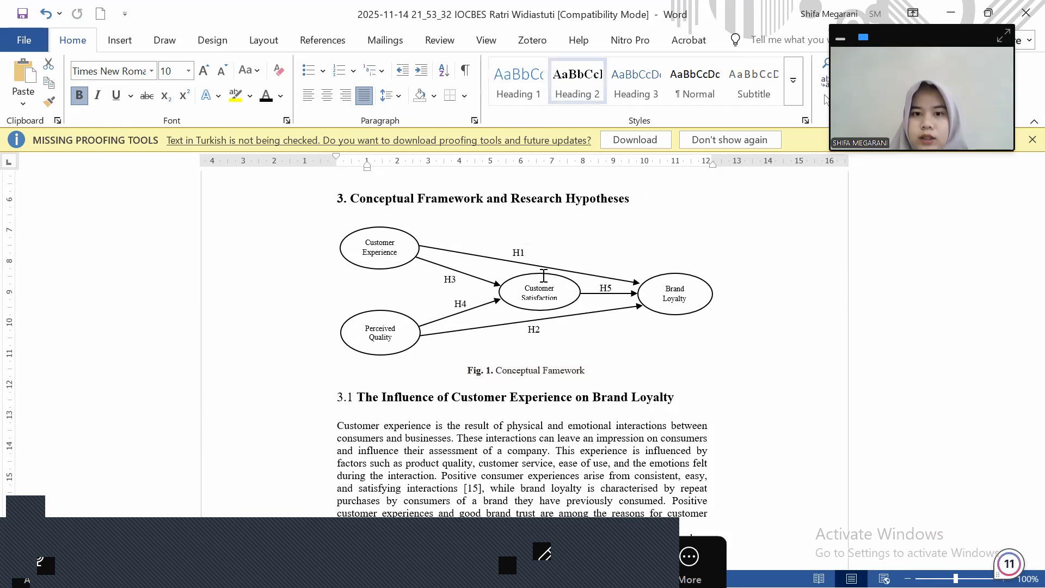
Undo the heading's enlarged formatting and reapply Heading 2 to the 3.1 subheading
key("ctrl+z")
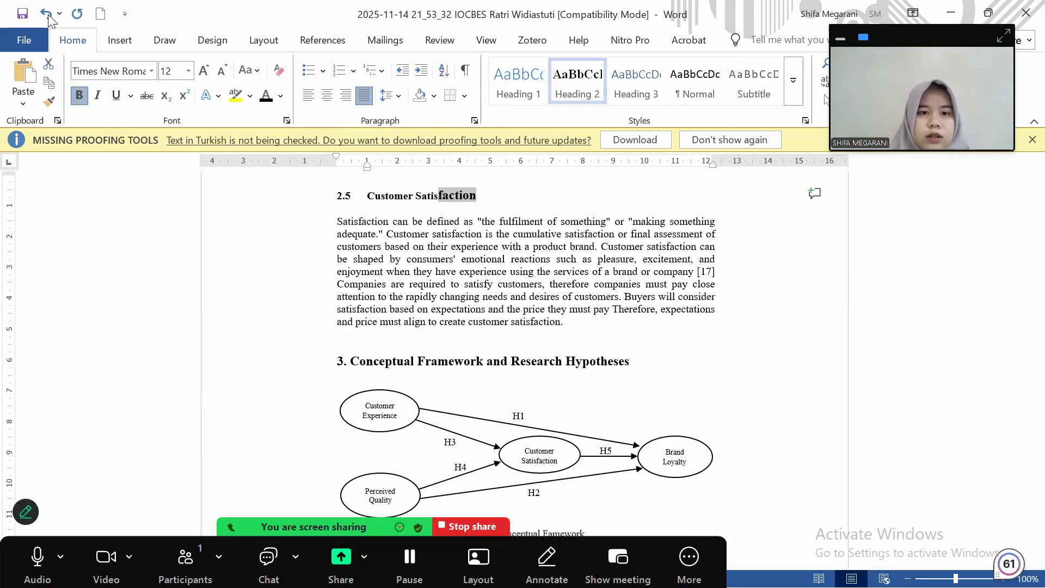
left_click(46, 13)
key("ctrl+z")
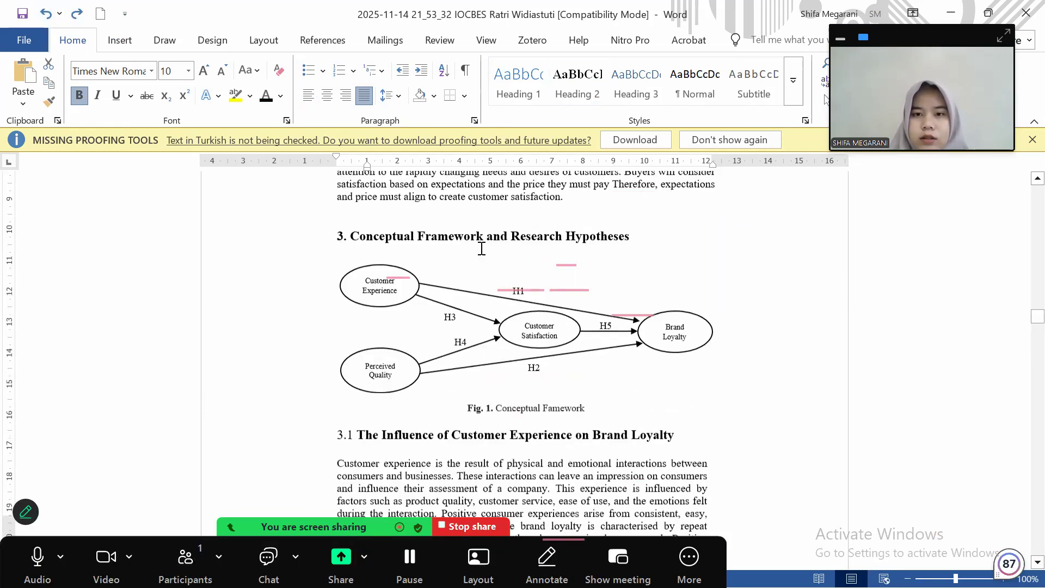
scroll(481, 248, "down", 4)
scroll(597, 386, "up", 3)
left_click(597, 386)
left_click(585, 98)
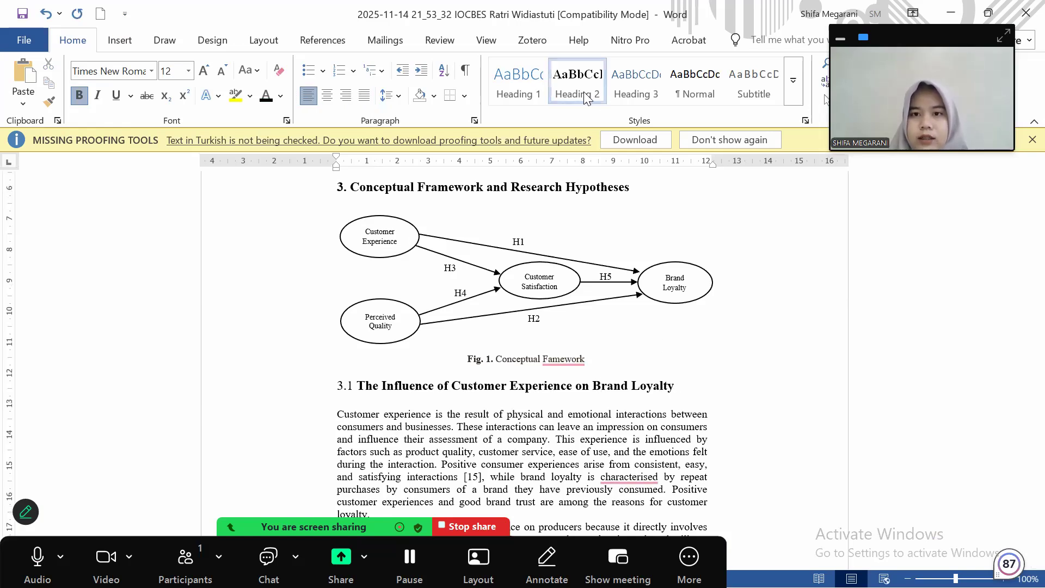
Change the Heading 2 style's font size to 10 pt
right_click(585, 98)
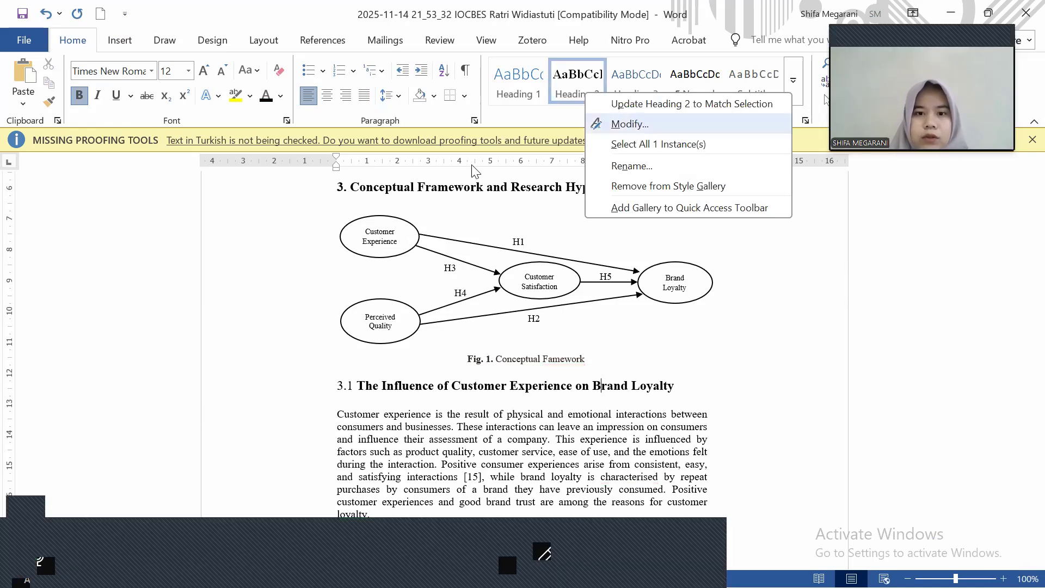
left_click(637, 128)
left_click(444, 212)
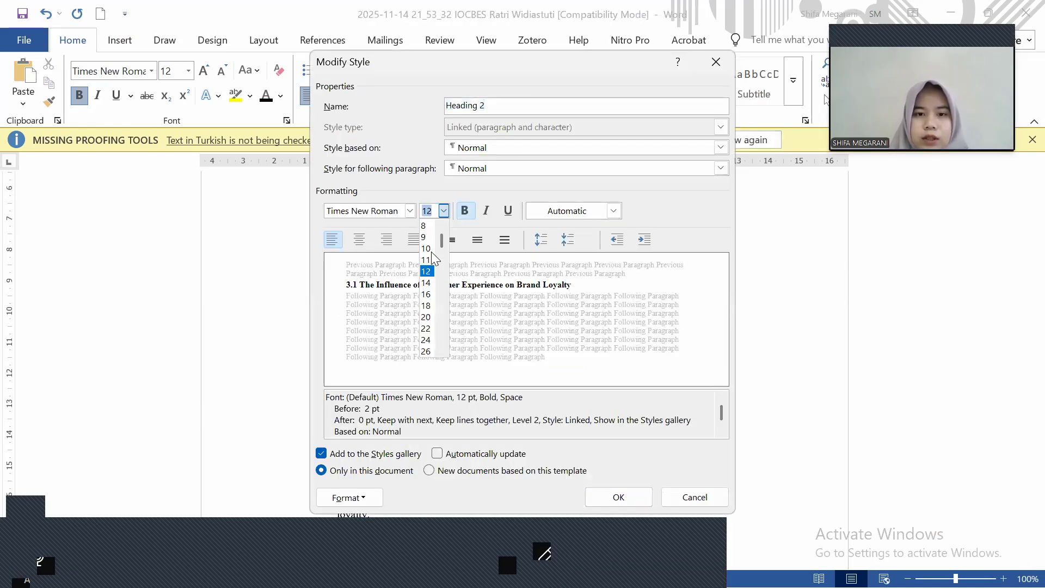
left_click(432, 252)
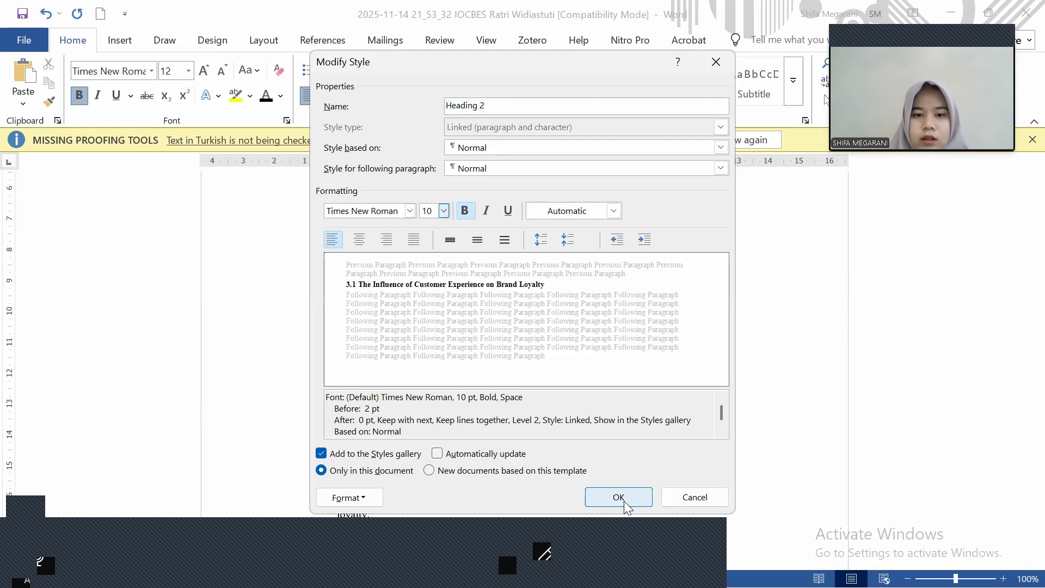
left_click(618, 497)
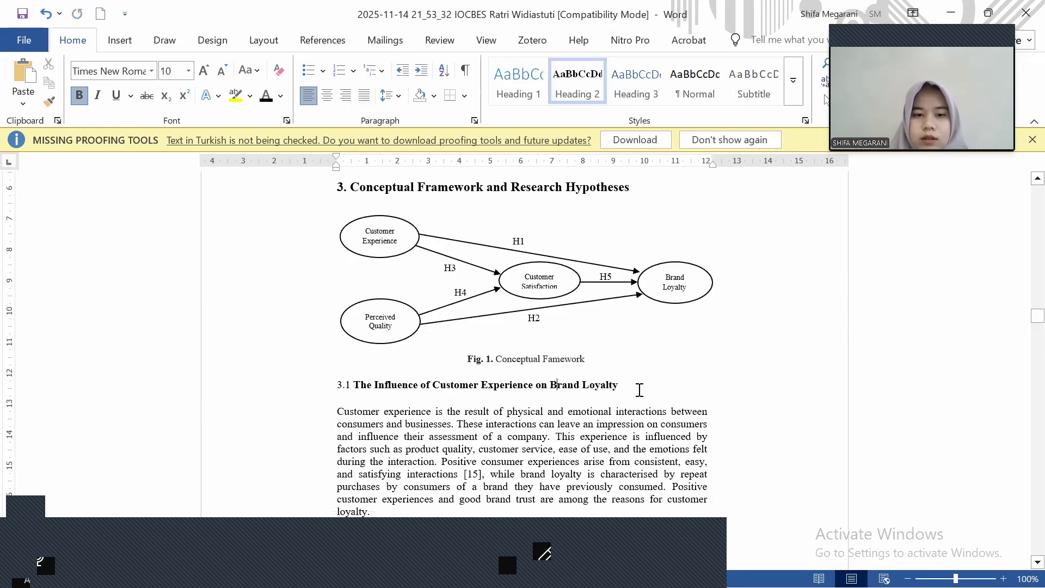
scroll(639, 390, "down", 5)
Number the next subheadings 3.2 and 3.3, giving 3.3 the Heading 2 style
scroll(640, 389, "down", 5)
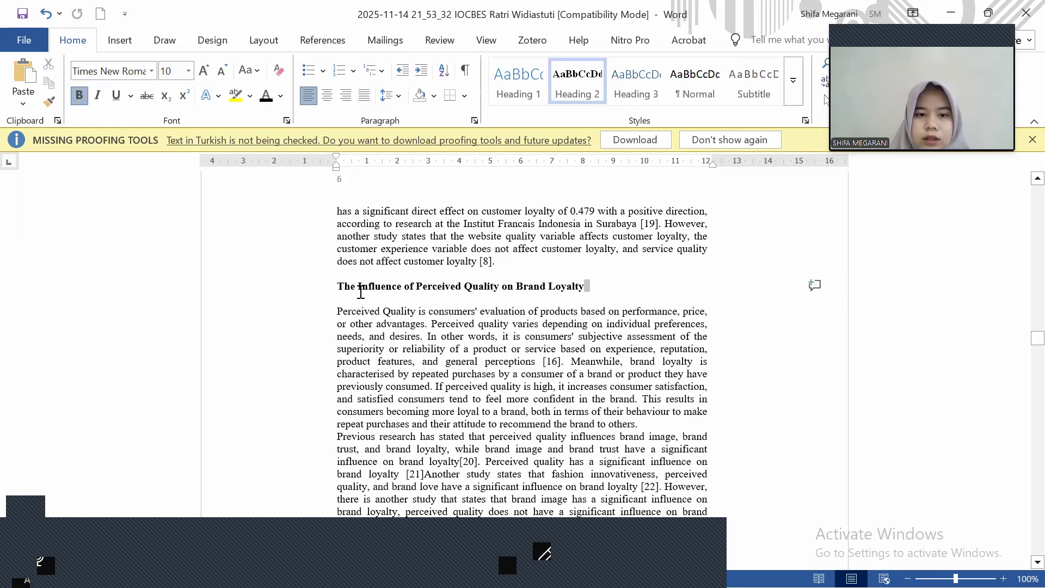
left_click(339, 288, "shift")
left_click(339, 288)
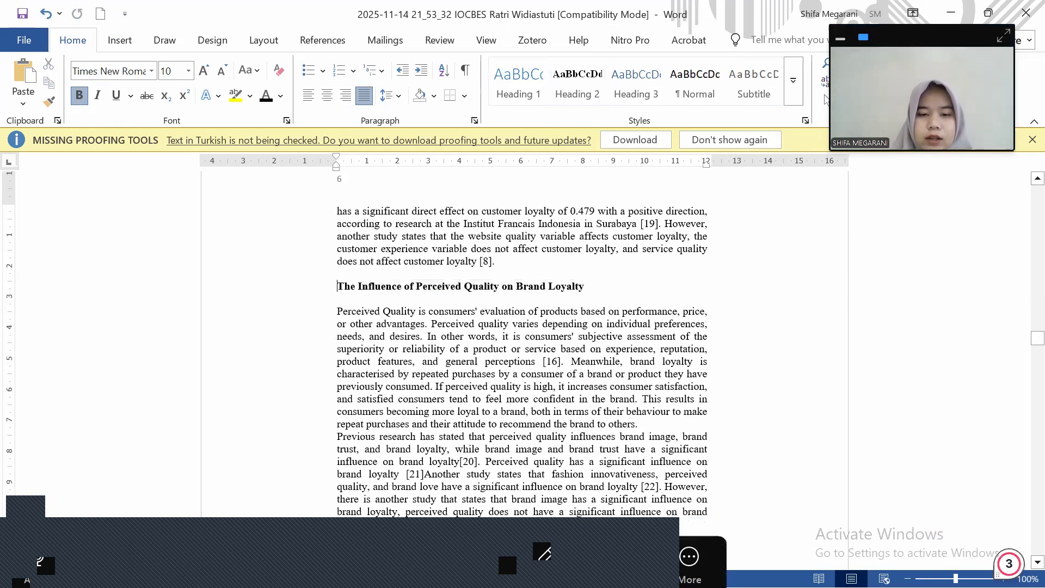
type("3.2")
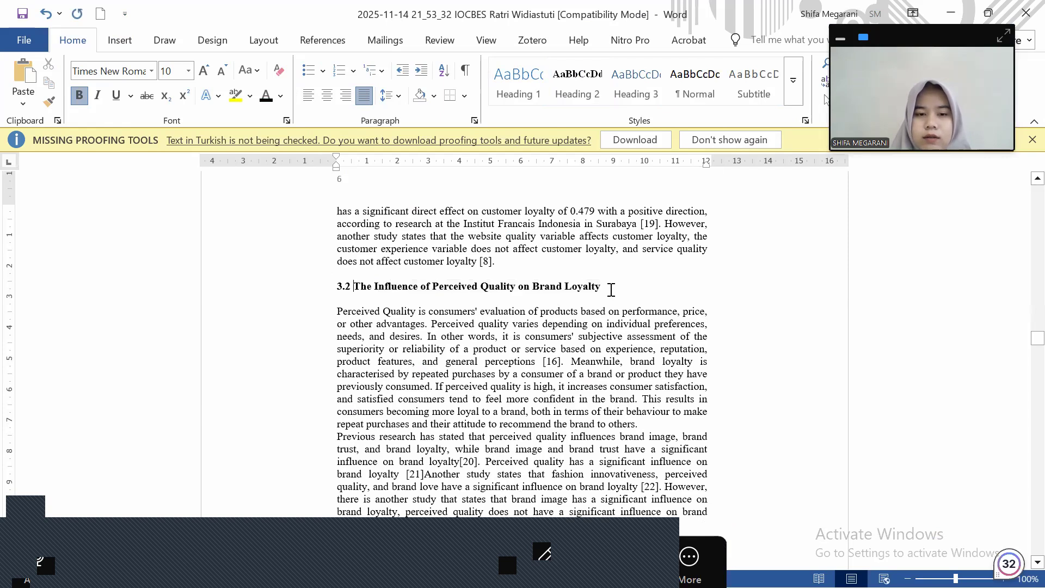
left_click(304, 289)
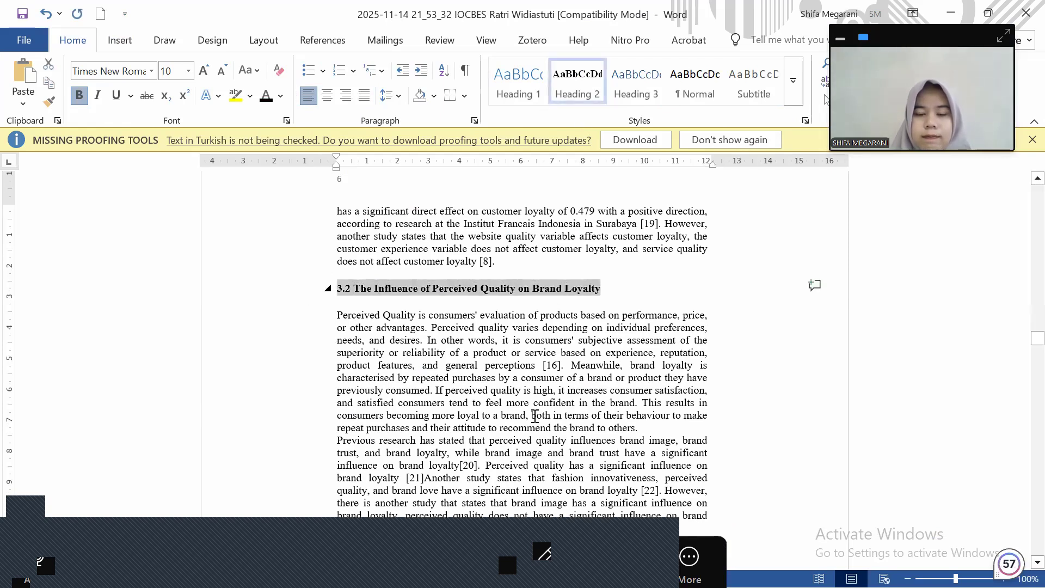
scroll(536, 416, "down", 9)
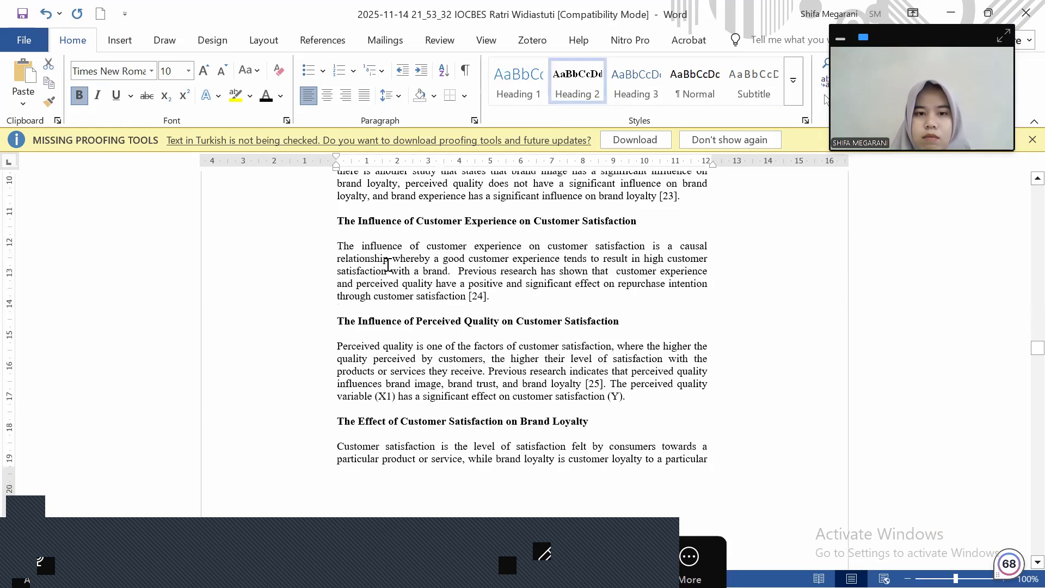
left_click(336, 220)
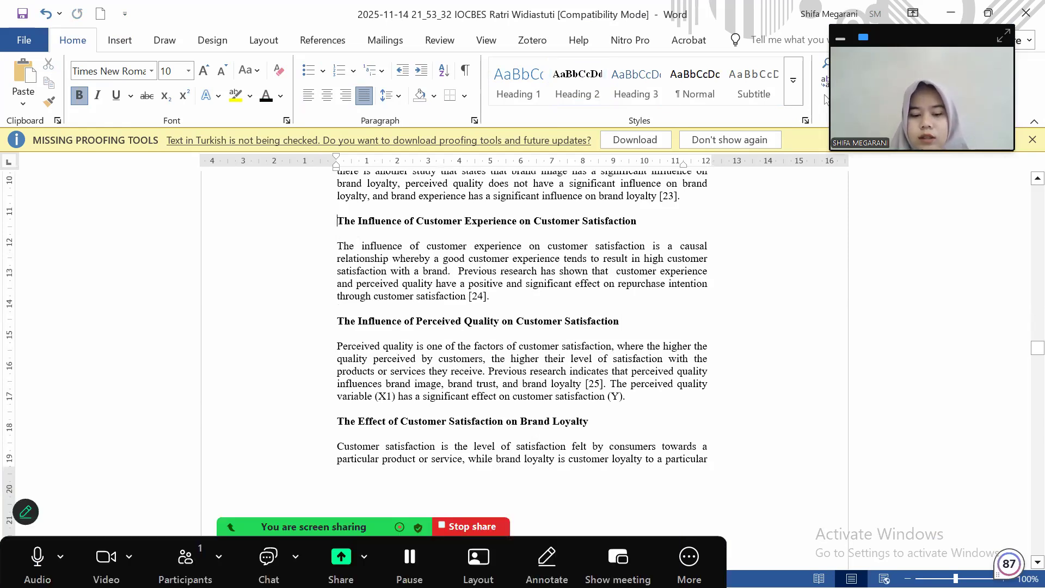
type("3.3")
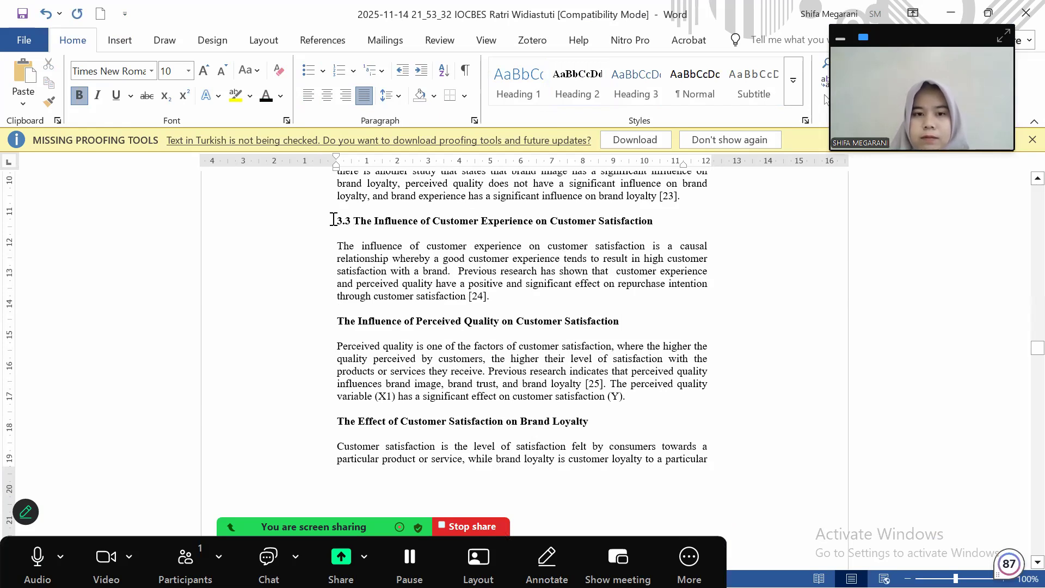
left_click(332, 221)
left_click(569, 91)
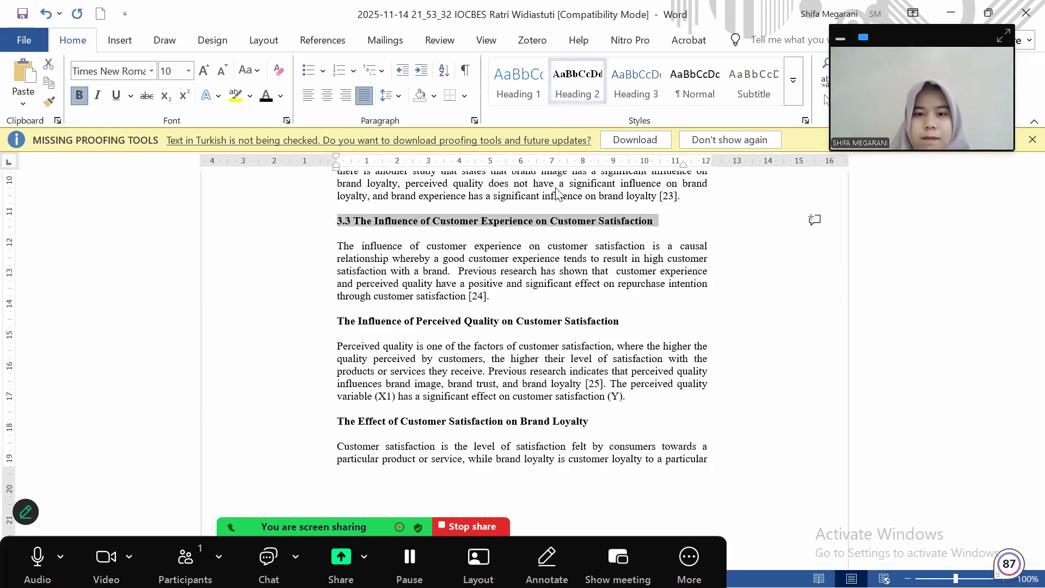
Number the subheadings 3.4 and 3.5 and apply Heading 2 to each
left_click(335, 329)
type("3.")
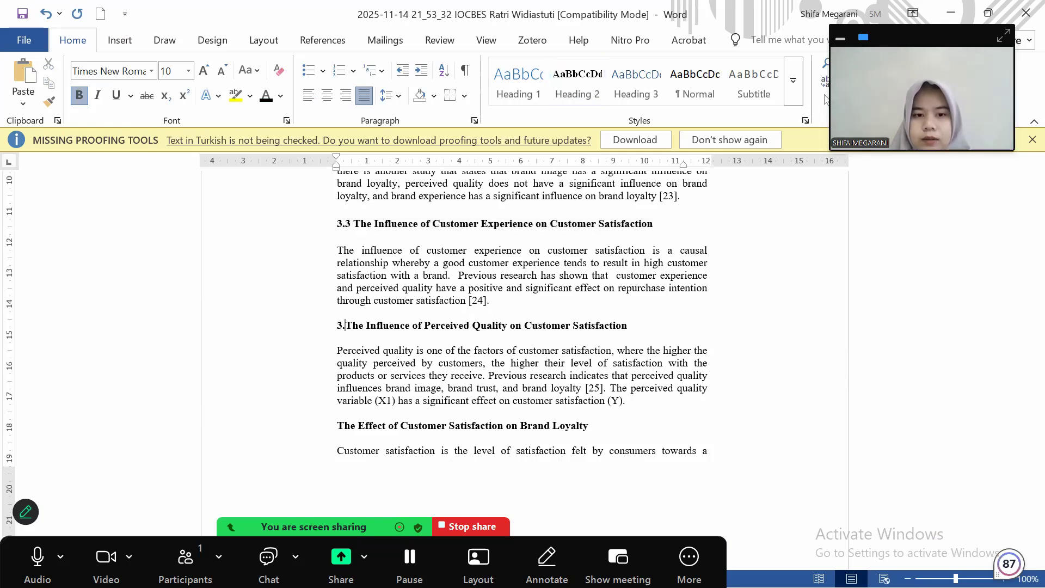
type("4")
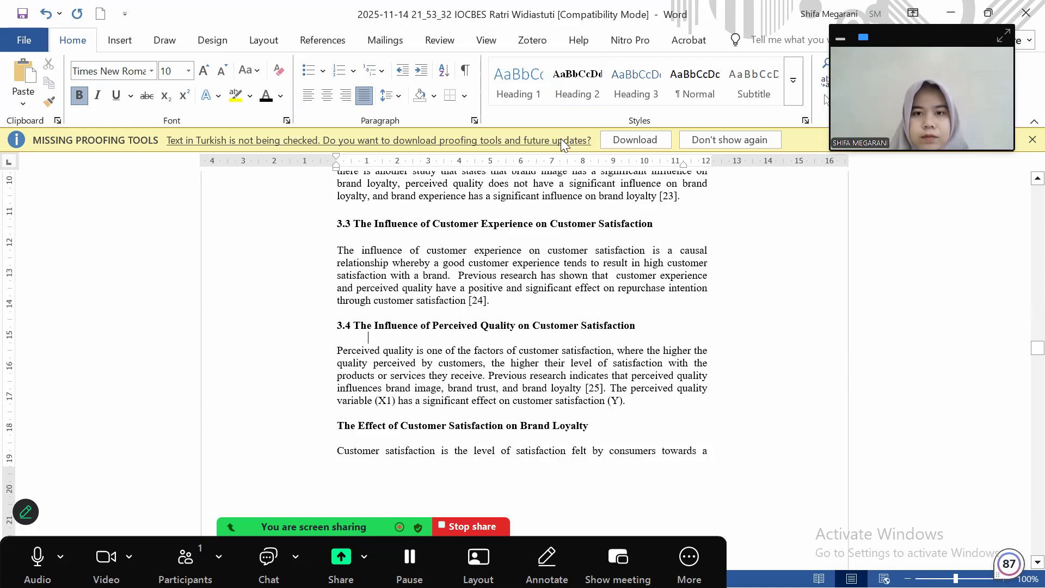
left_click(329, 326)
left_click(578, 86)
left_click(536, 327)
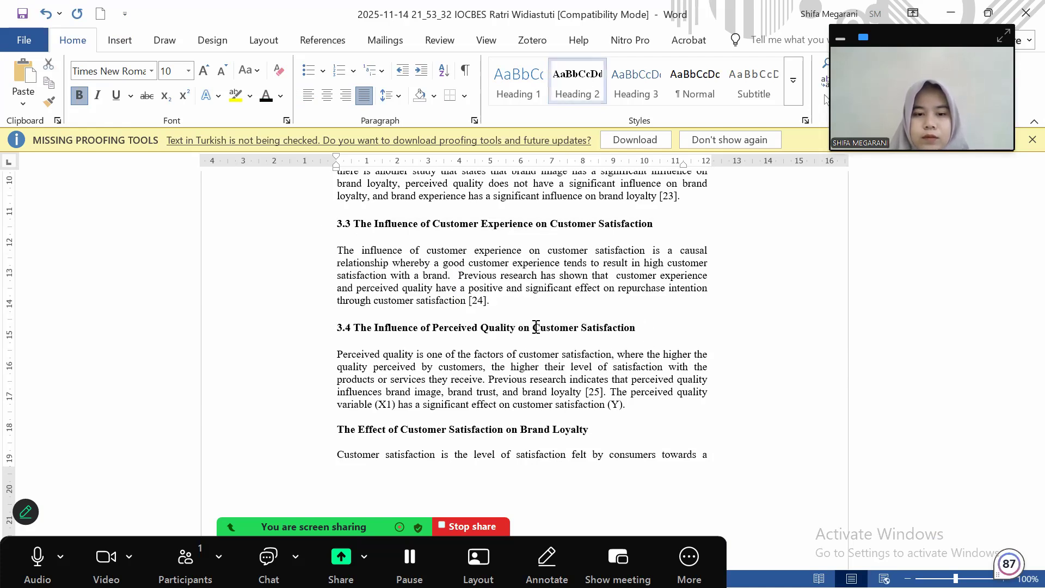
scroll(536, 326, "down", 4)
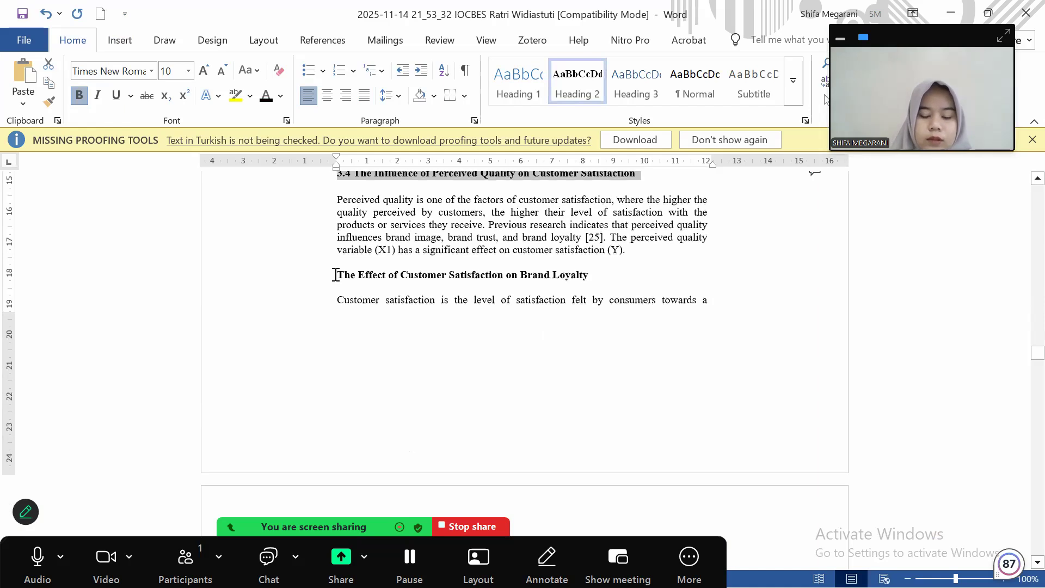
left_click(336, 274)
type("3.5")
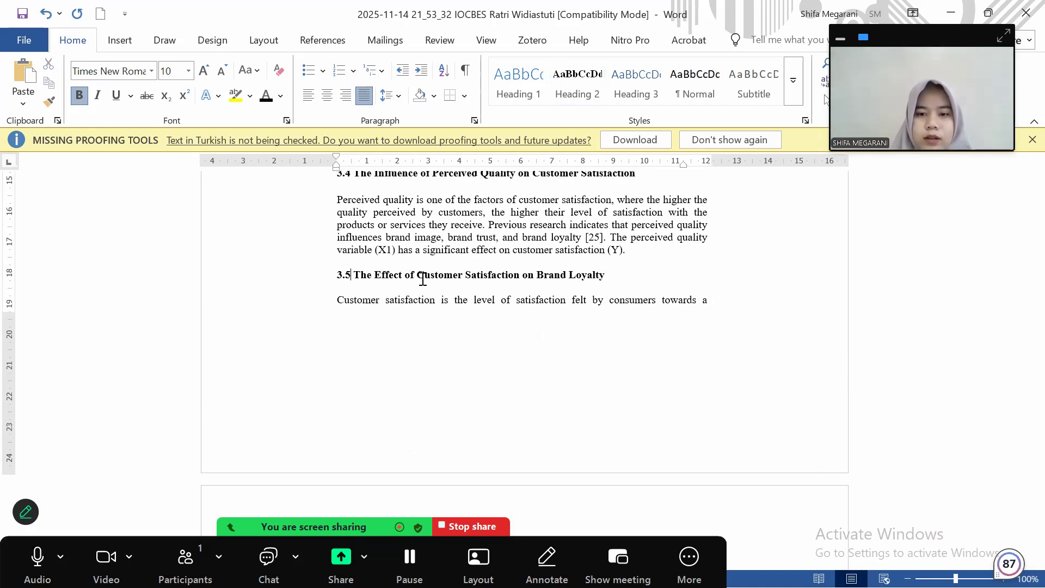
left_click_drag(618, 280, 322, 275)
left_click(578, 81)
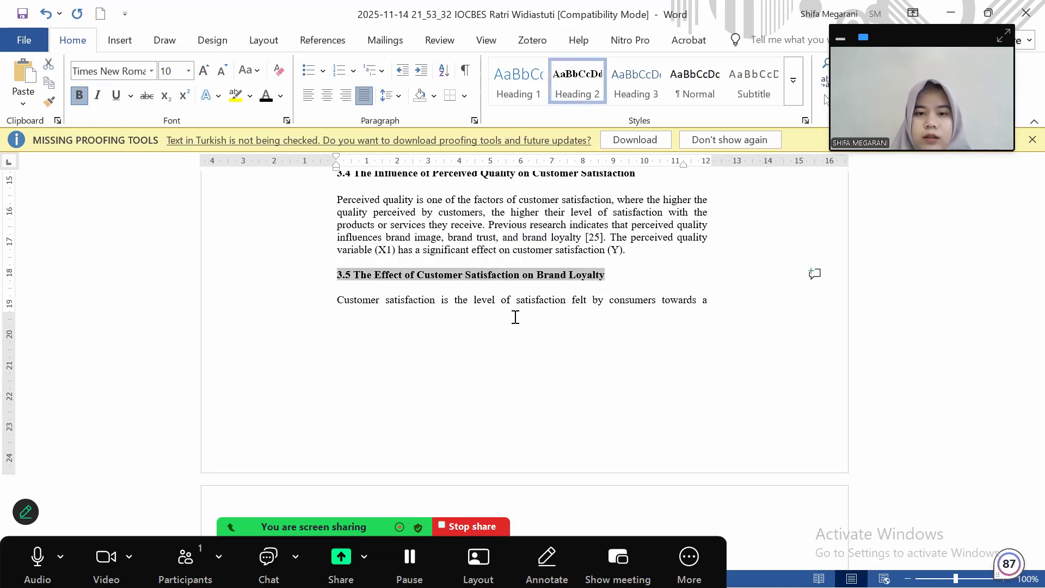
scroll(516, 317, "down", 3)
scroll(516, 319, "down", 4)
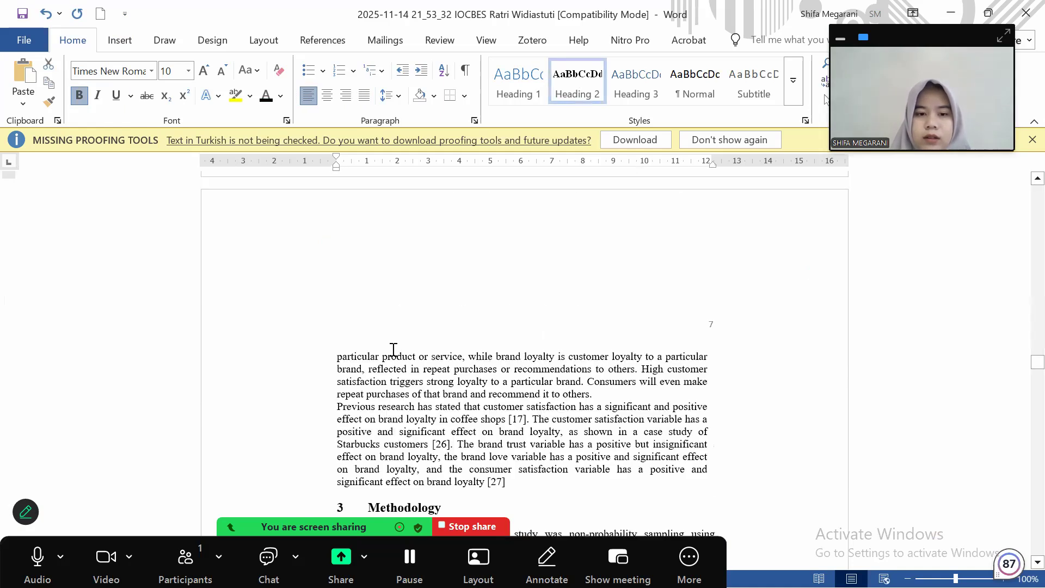
Renumber the Methodology heading to 4 and Results & Discussion to 5
scroll(390, 353, "down", 4)
left_click(344, 345)
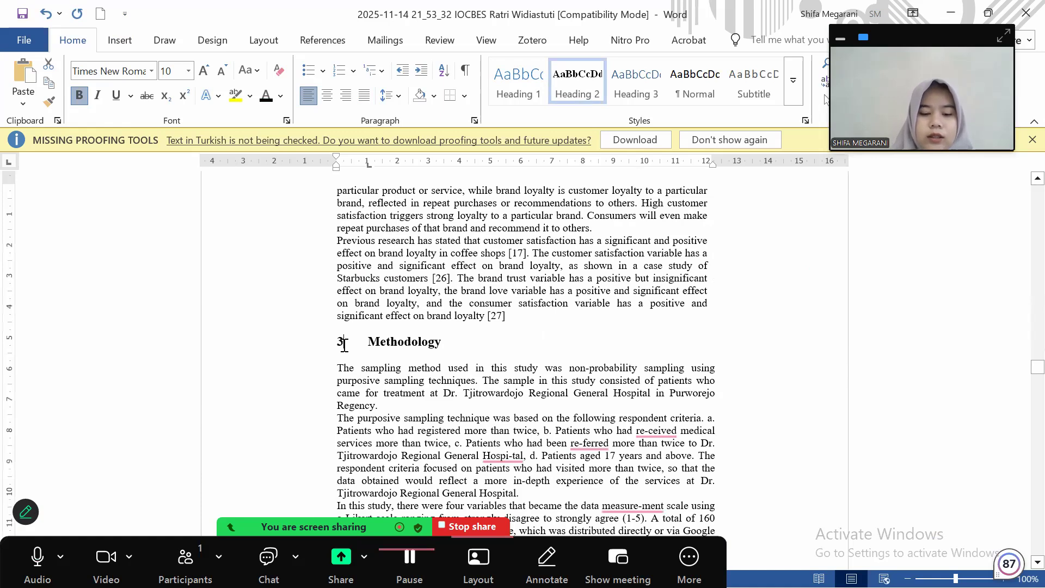
key("Down")
key("BackSpace")
type("4")
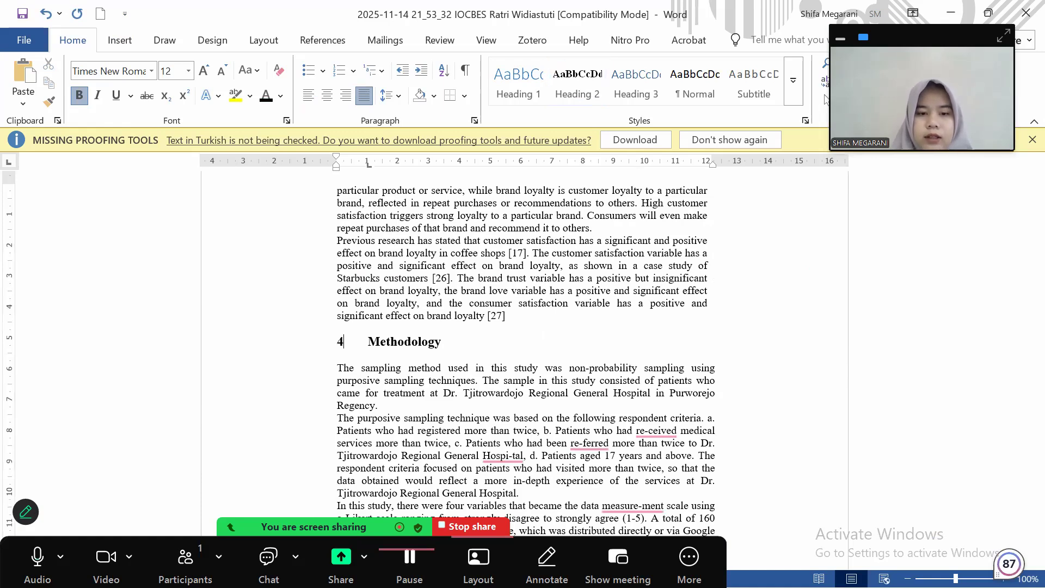
scroll(289, 413, "down", 9)
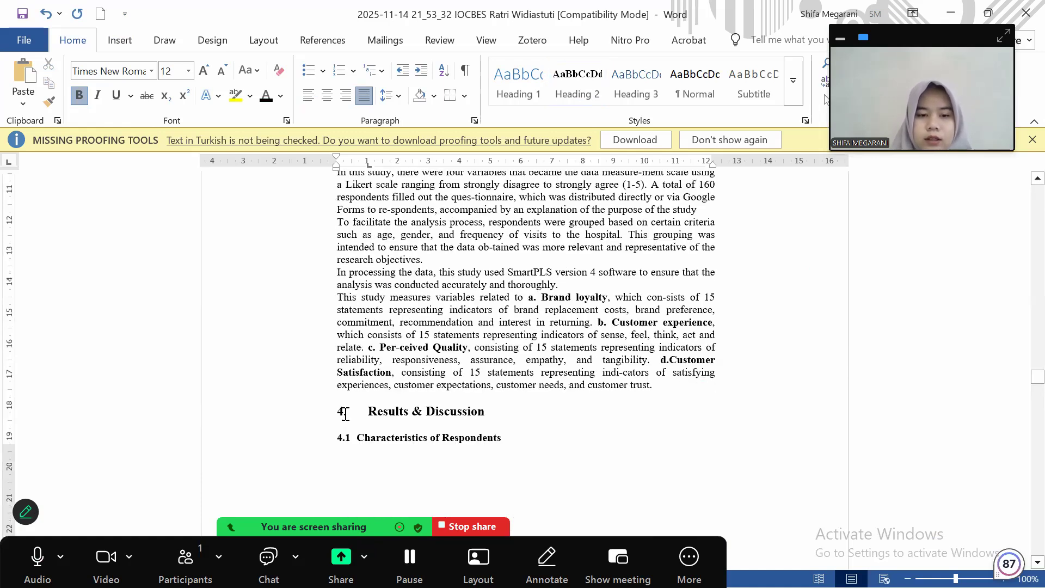
key("BackSpace")
type("5")
scroll(346, 353, "down", 2)
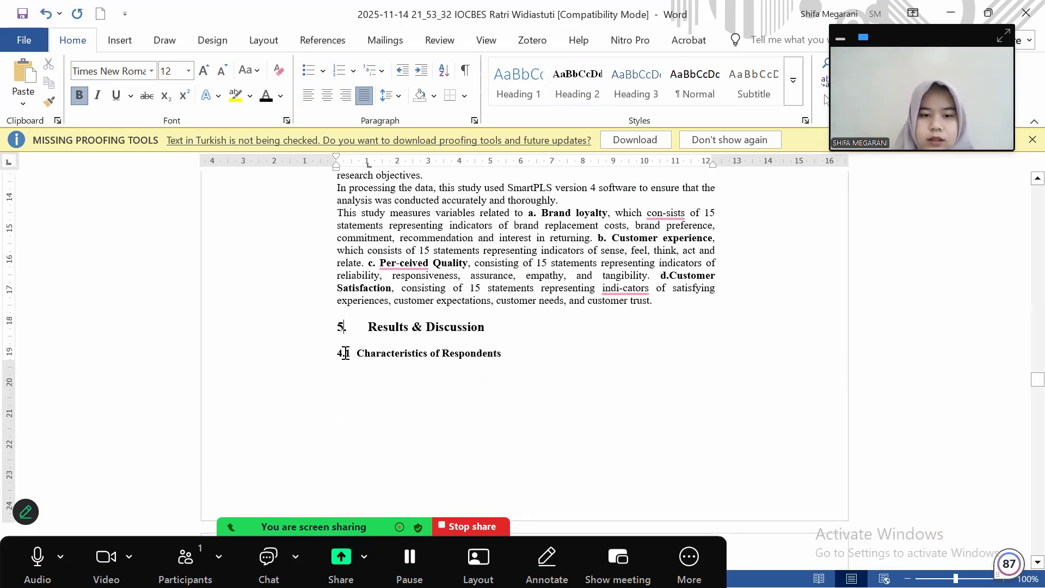
Renumber Characteristics of Respondents to 5.1 and Data Quality Test to 5.2, tab-separated
left_click(345, 353)
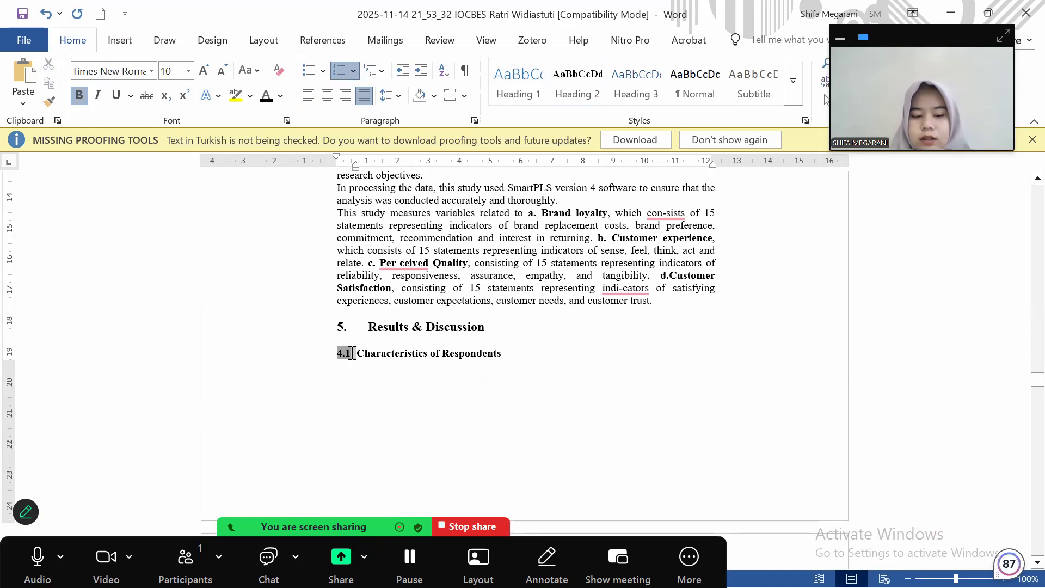
key("BackSpace")
type("5.1")
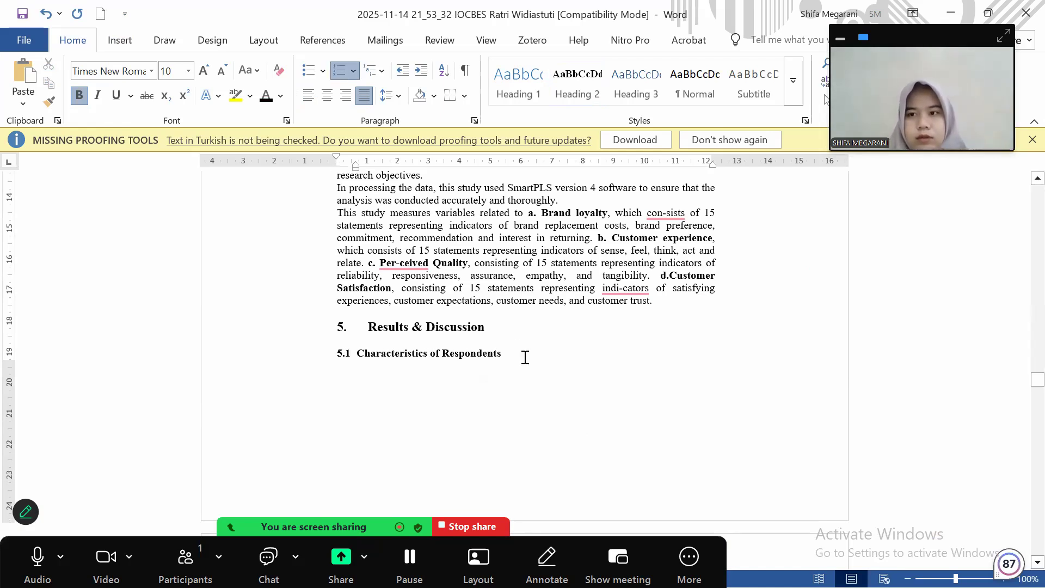
key("shift+Left")
key("shift+Left")
key("shift+Left")
key("shift+Left")
key("shift+Left")
key("shift+Left")
key("shift+Left")
key("shift+Left")
key("shift+Left")
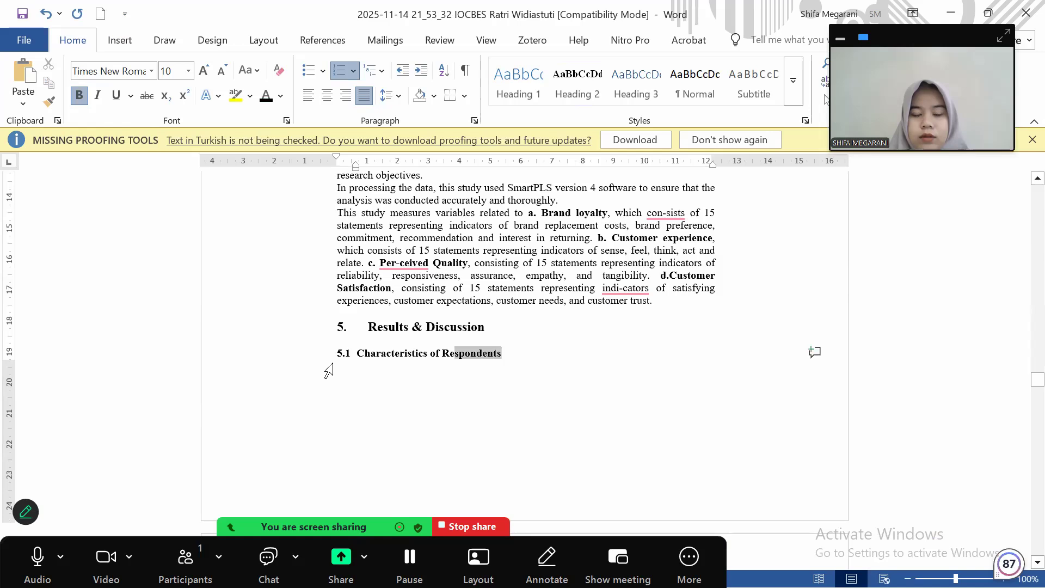
left_click(329, 370)
scroll(338, 276, "down", 4)
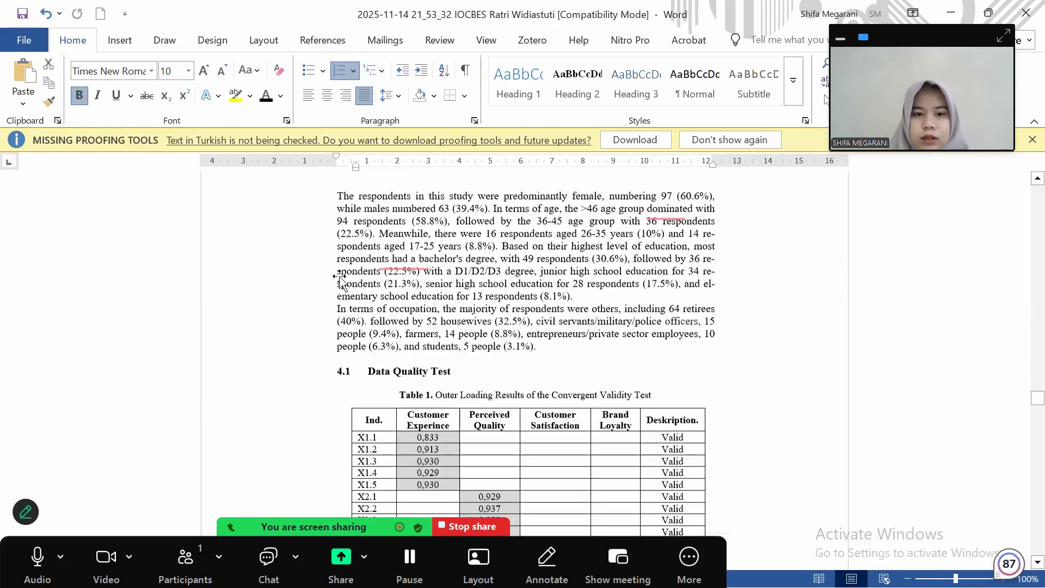
scroll(345, 262, "down", 3)
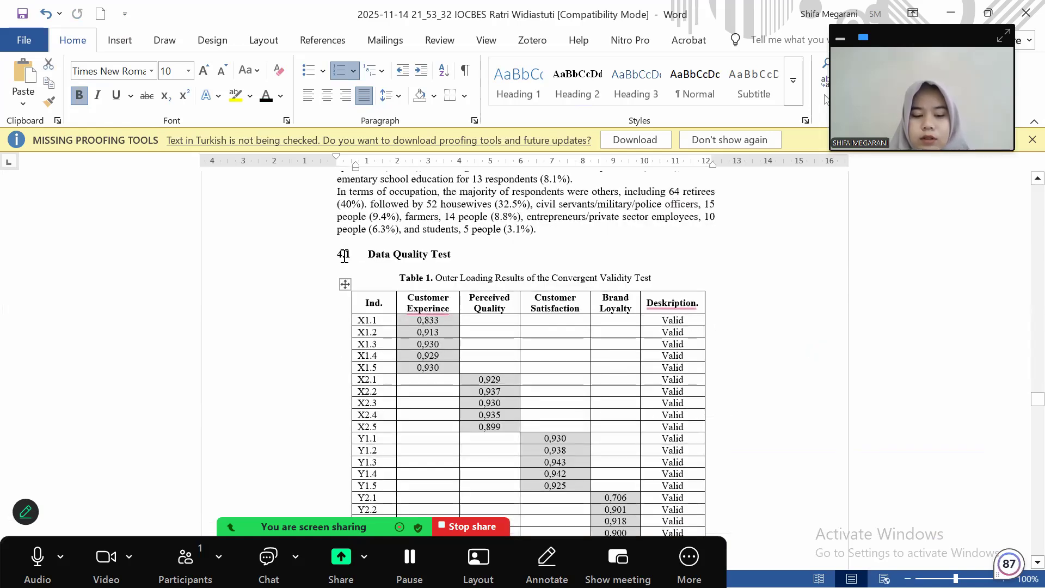
left_click(344, 256)
key("BackSpace")
type("5.")
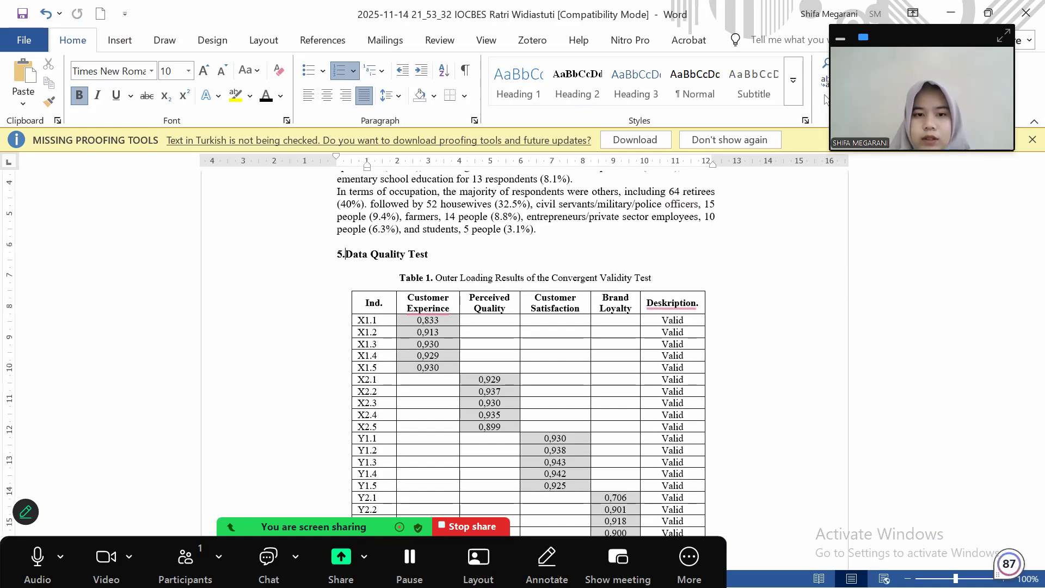
type("2")
key("Tab")
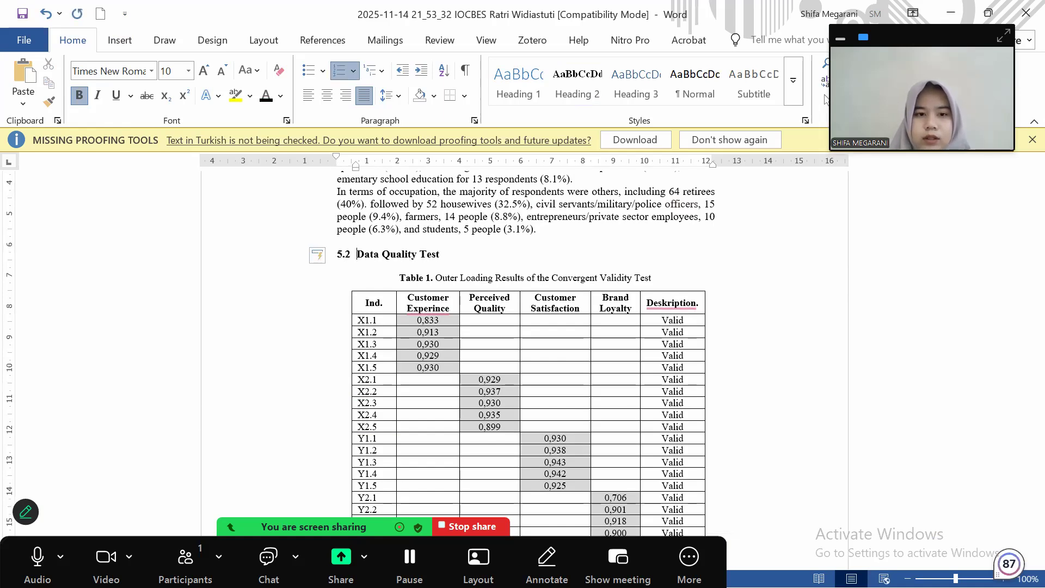
Review the manuscript's tables and references, then snap Word to the left half beside the template
scroll(428, 352, "down", 15)
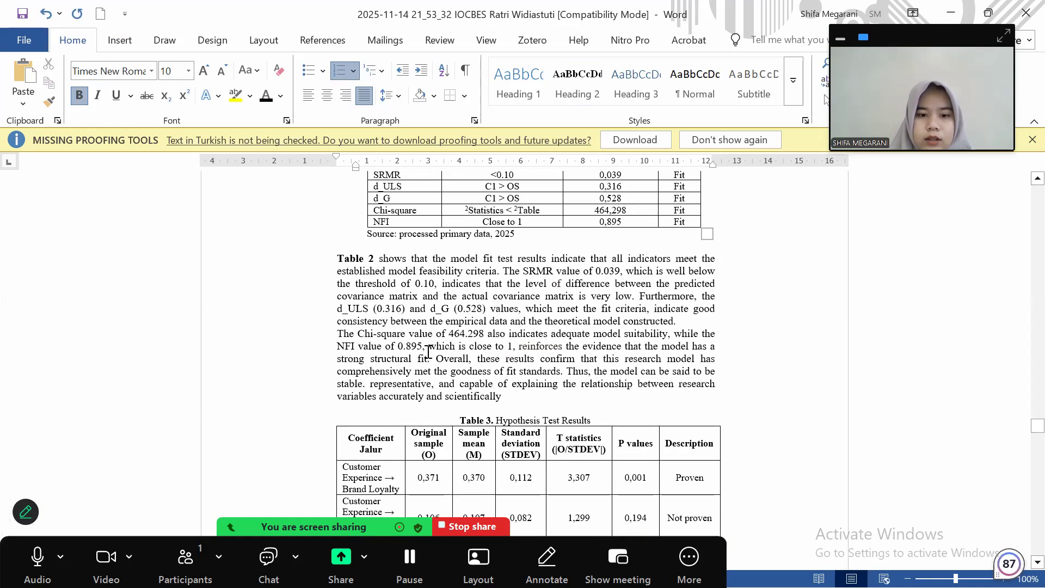
scroll(429, 352, "down", 5)
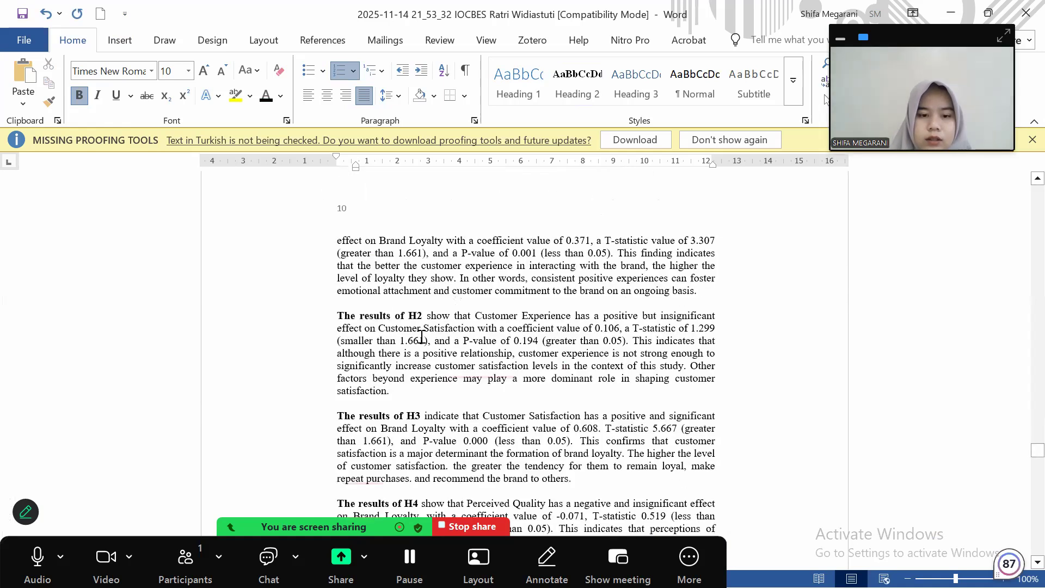
scroll(422, 337, "up", 5)
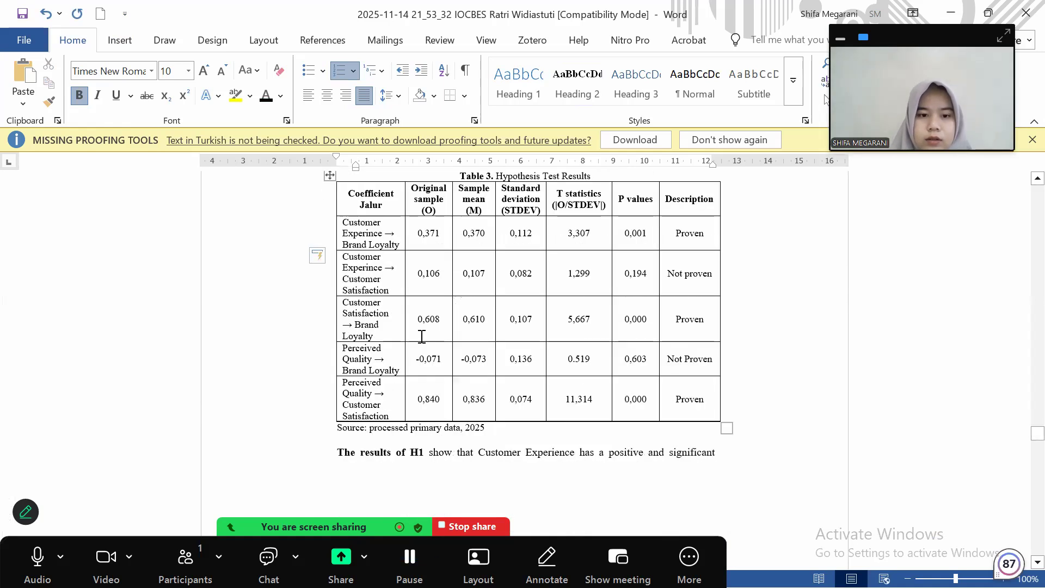
scroll(422, 336, "up", 5)
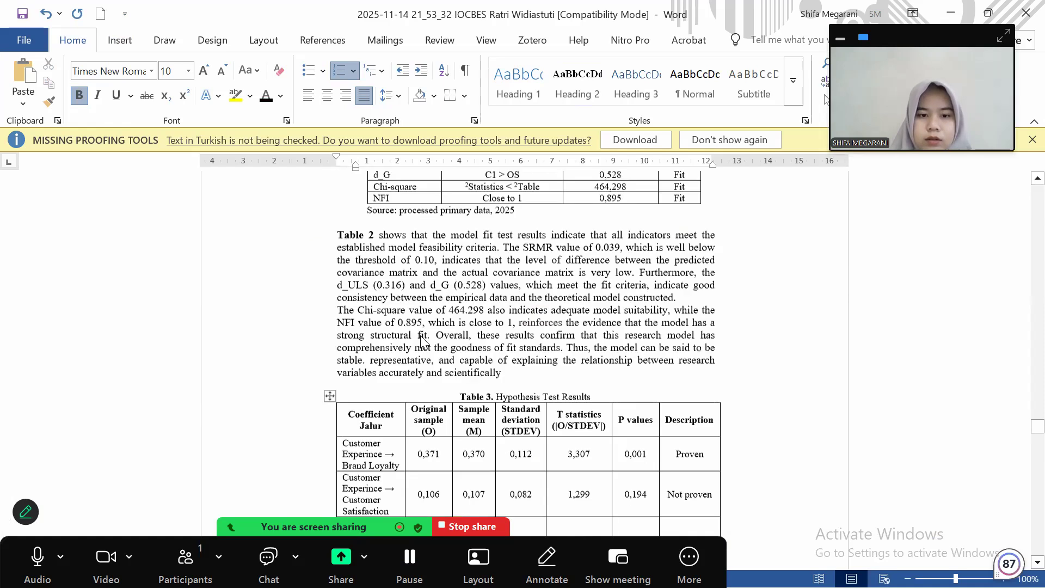
scroll(422, 336, "down", 12)
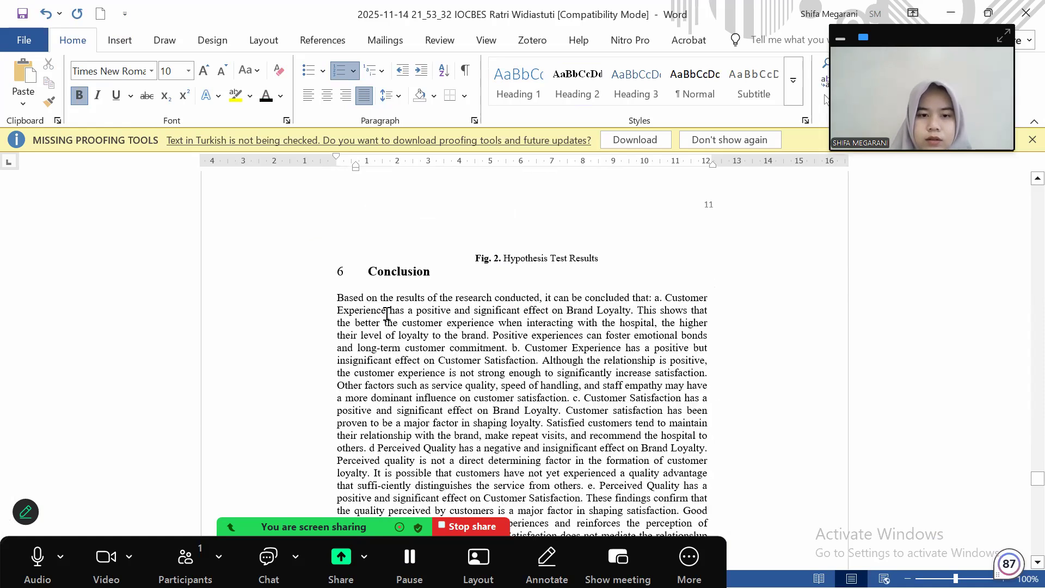
scroll(387, 314, "down", 10)
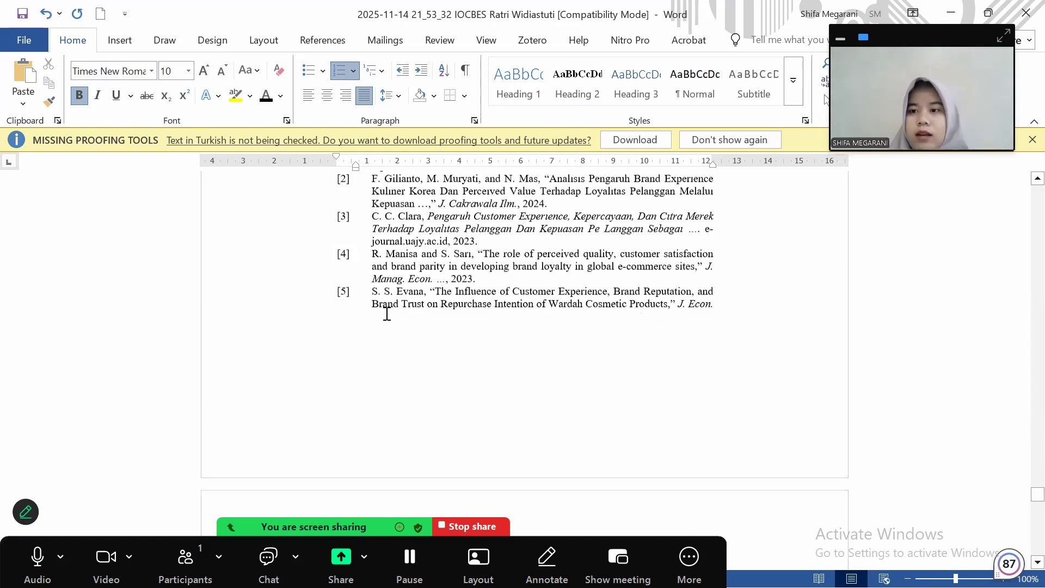
scroll(387, 314, "up", 20)
scroll(411, 235, "up", 12)
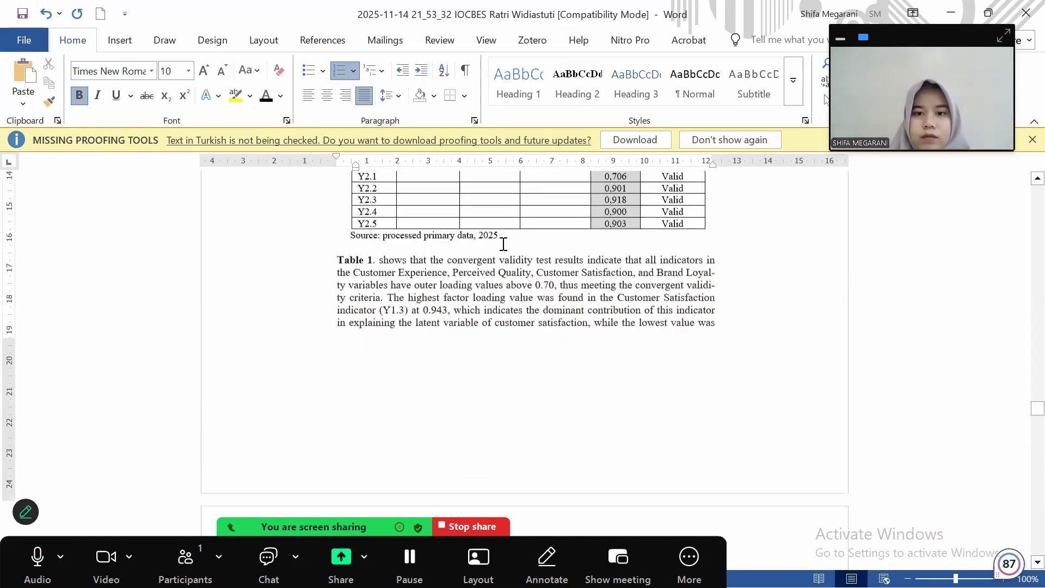
scroll(501, 243, "up", 15)
scroll(537, 263, "up", 4)
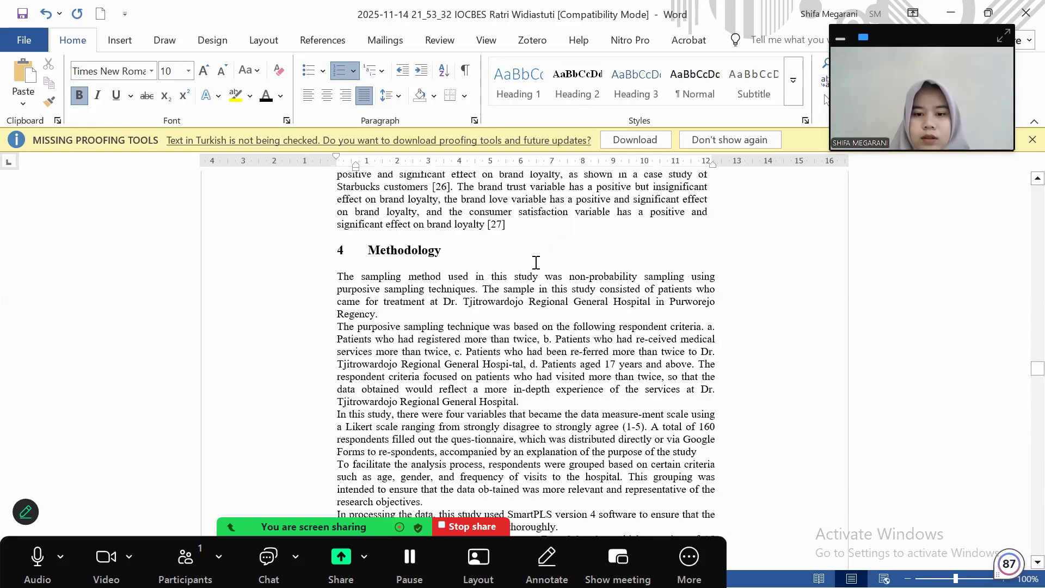
scroll(536, 262, "up", 10)
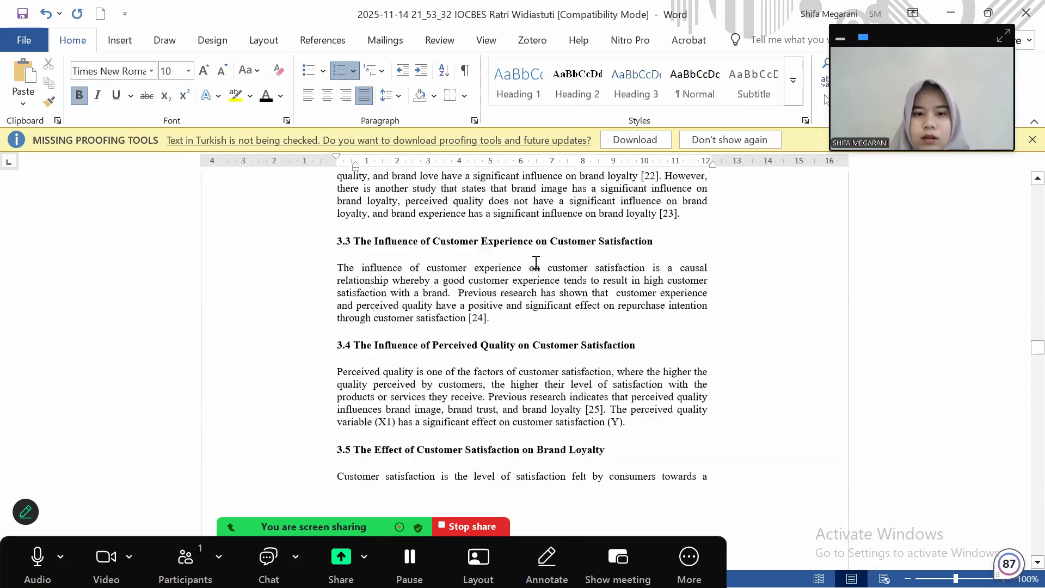
scroll(536, 263, "down", 9)
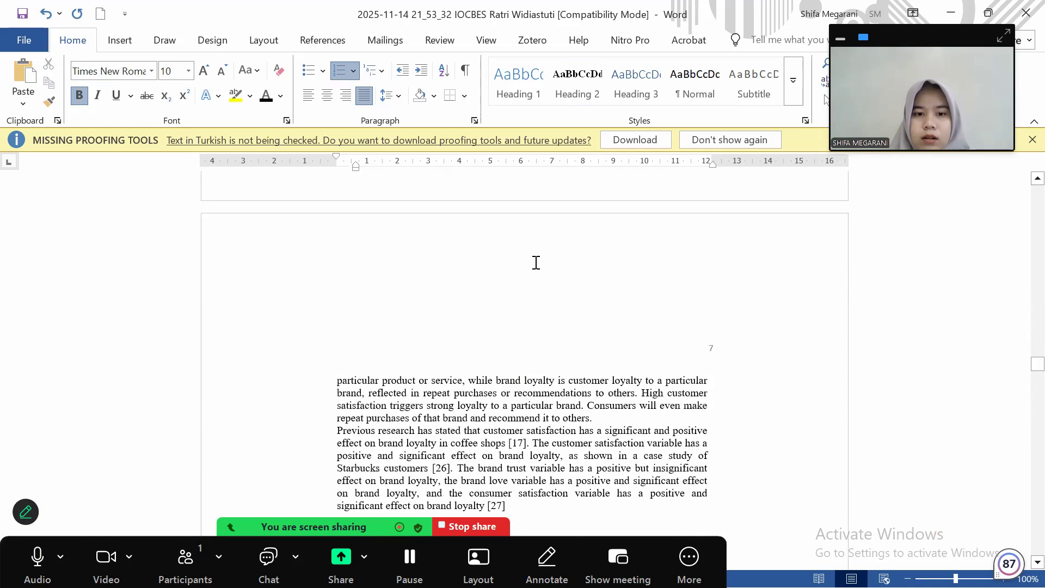
scroll(536, 262, "down", 10)
scroll(534, 261, "down", 3)
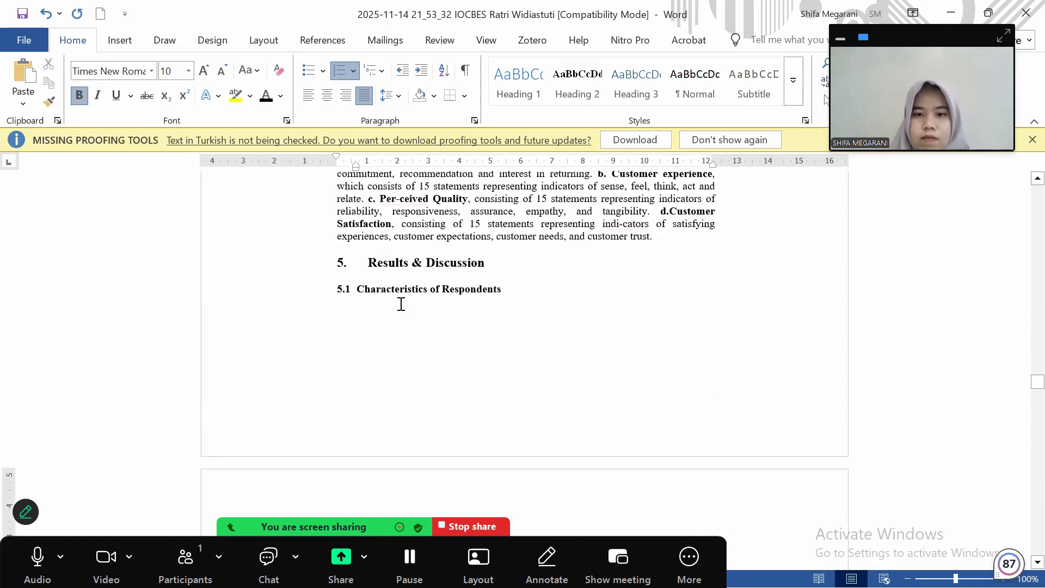
key("super+Left")
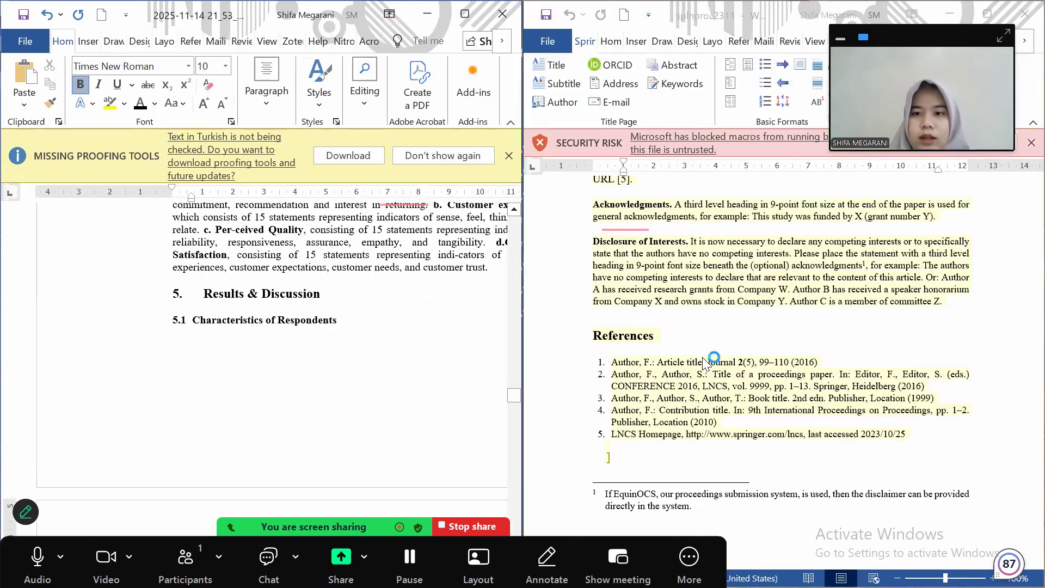
Align the template's heading-size table with the manuscript's Table 1 and select the whole table
scroll(702, 357, "up", 10)
scroll(702, 357, "up", 3)
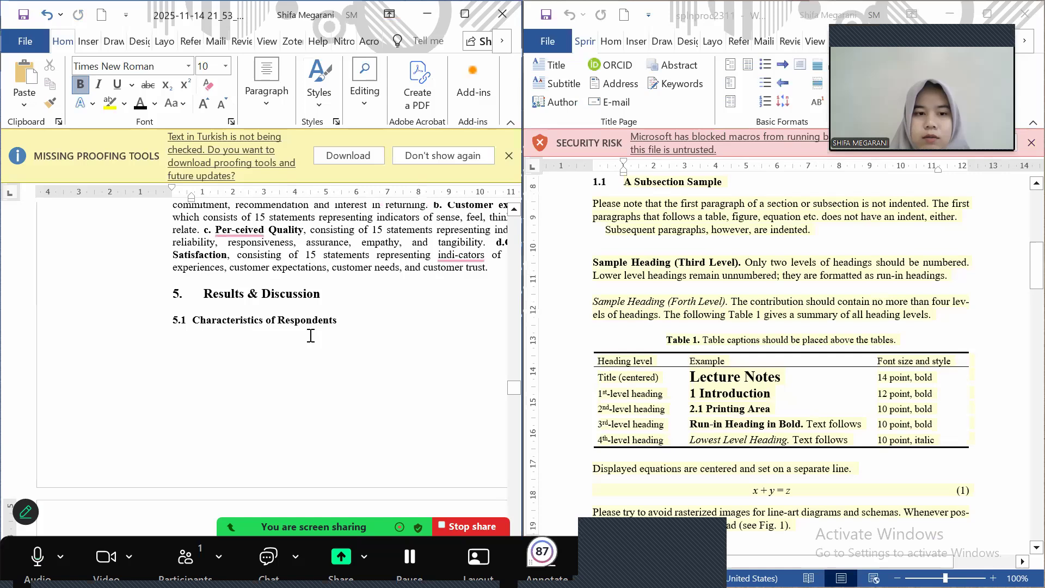
scroll(311, 336, "up", 3)
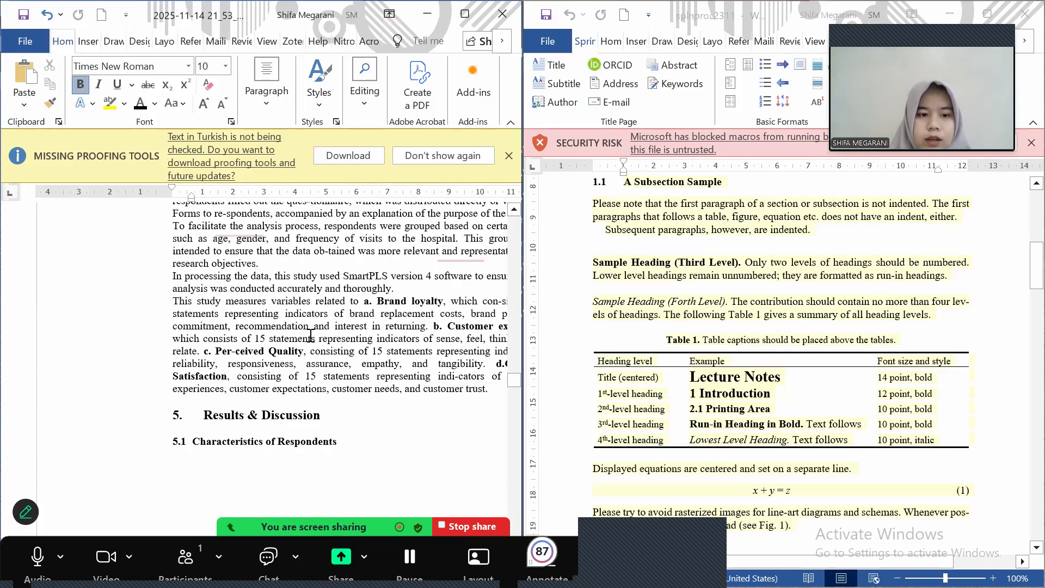
scroll(310, 335, "down", 5)
scroll(360, 299, "down", 5)
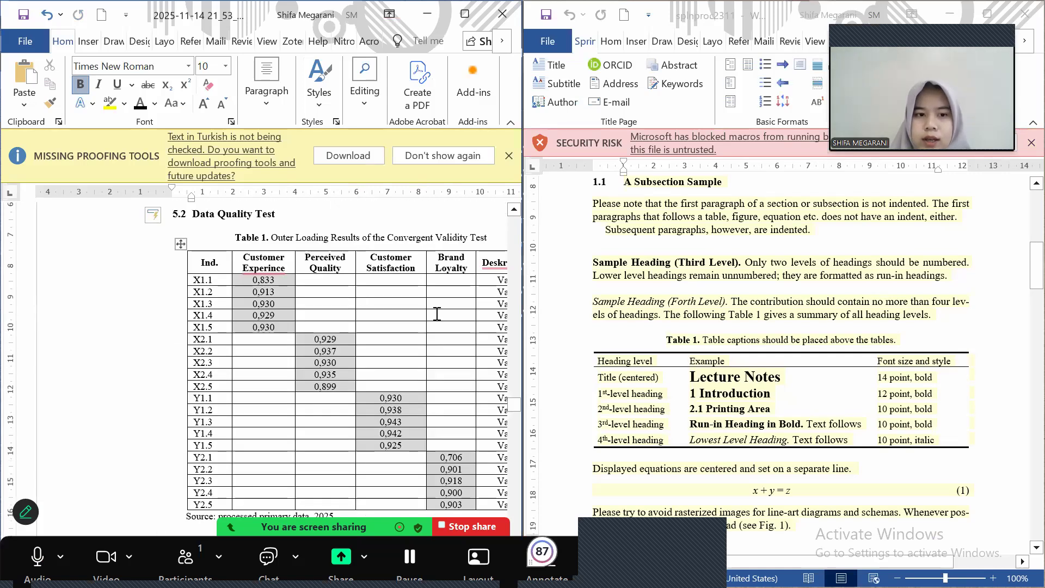
scroll(440, 315, "right", 3)
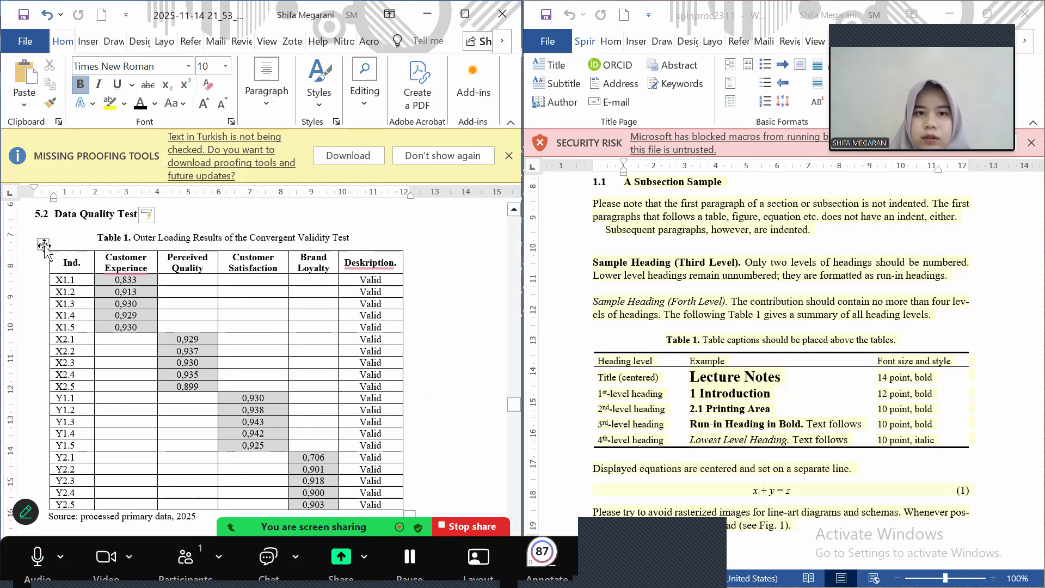
left_click(43, 243)
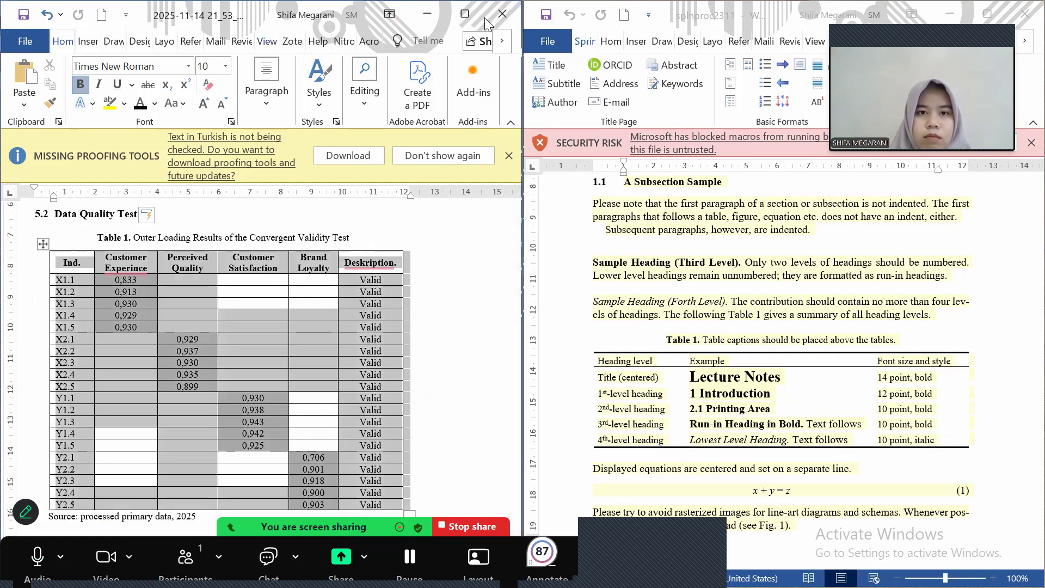
Unbold Table 1's header row and check the font size used in the template's table
left_click(396, 43)
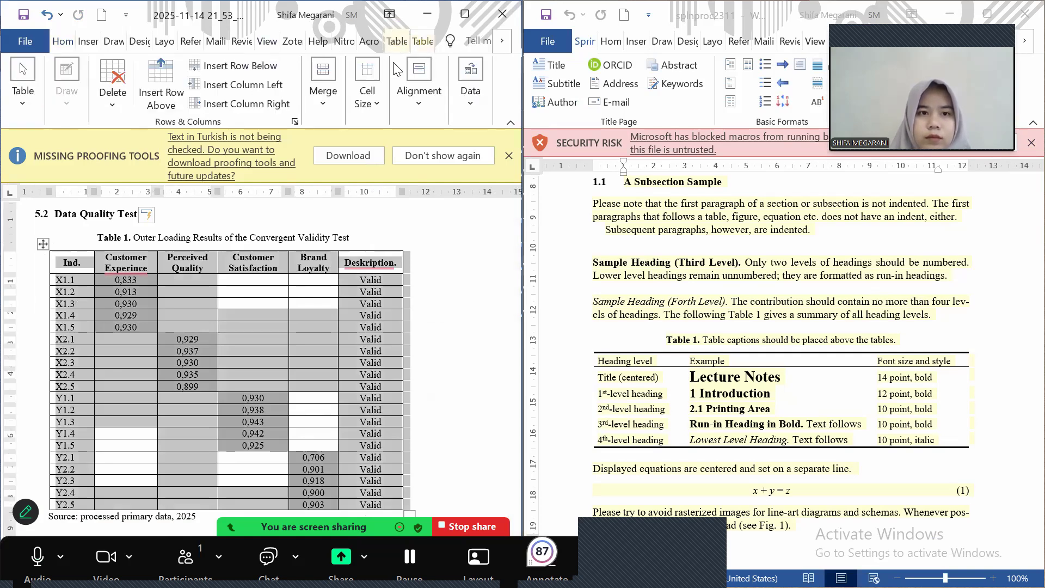
left_click(388, 84)
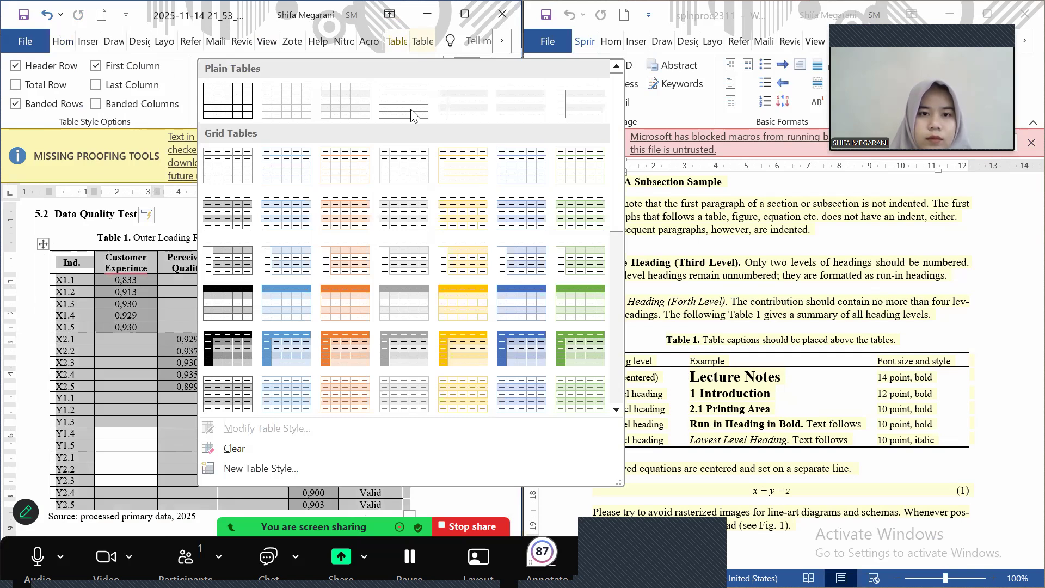
key("Escape")
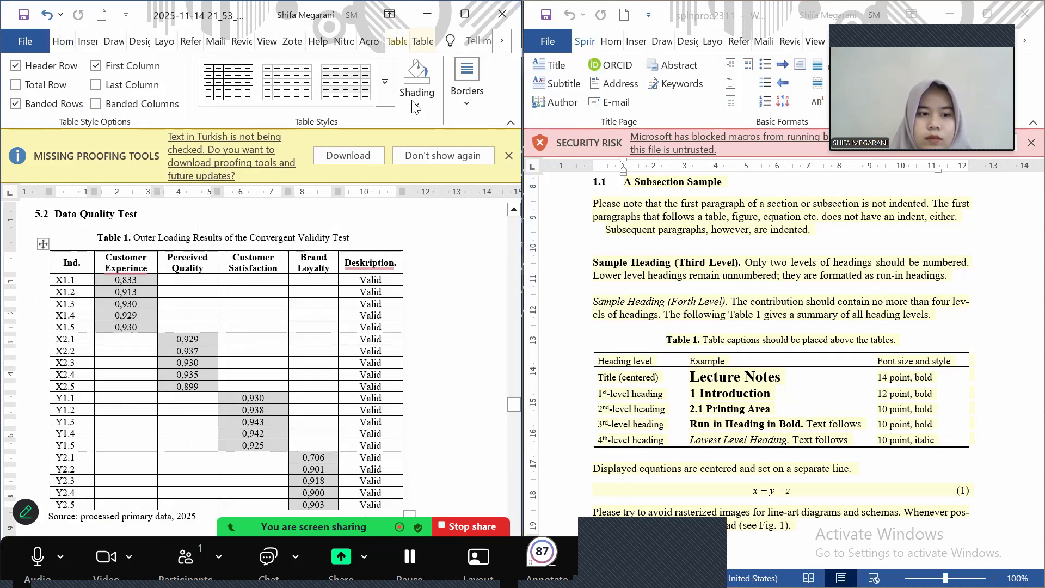
left_click(64, 42)
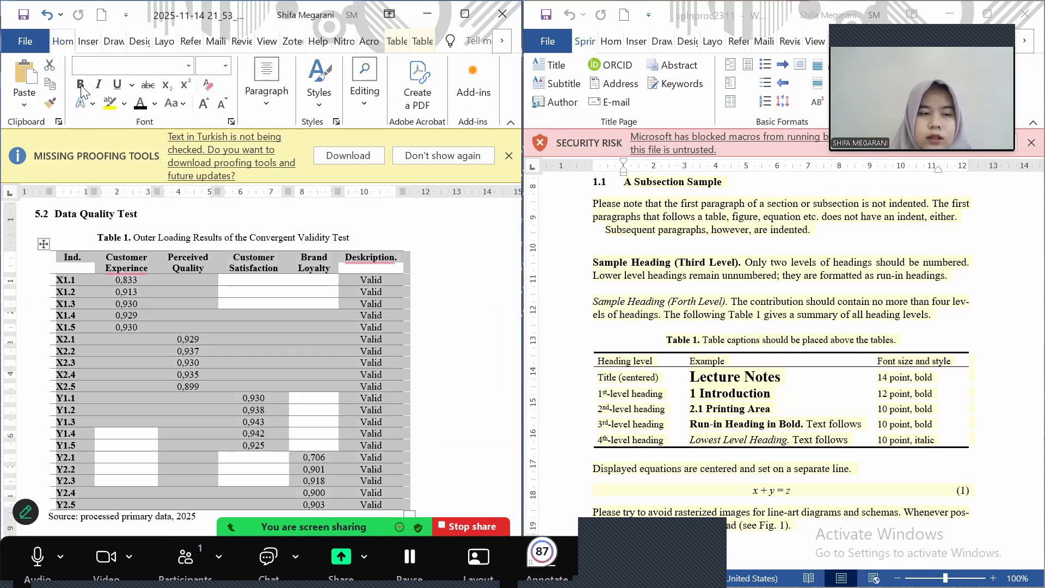
left_click(80, 87)
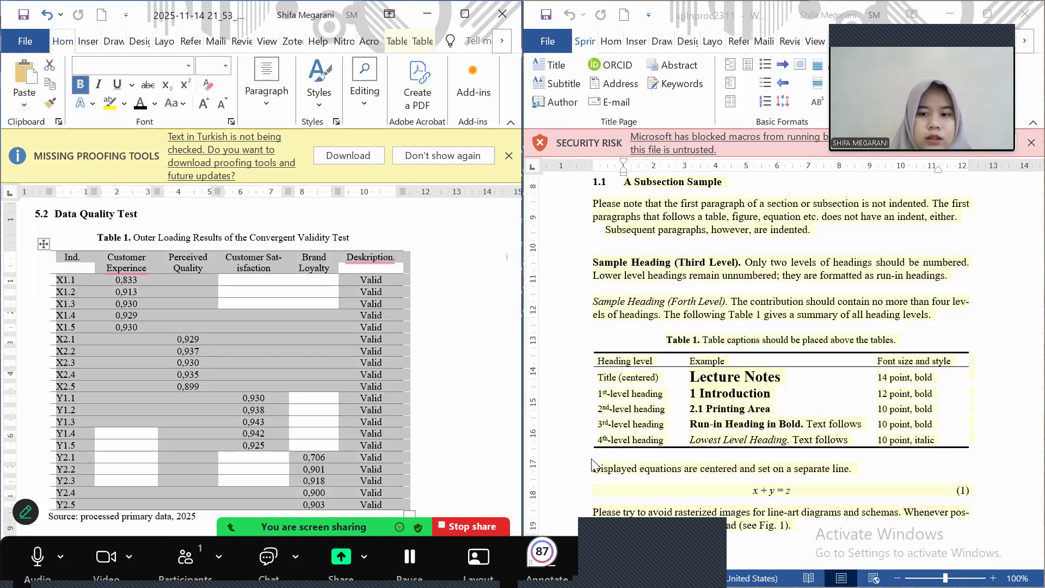
left_click(631, 425)
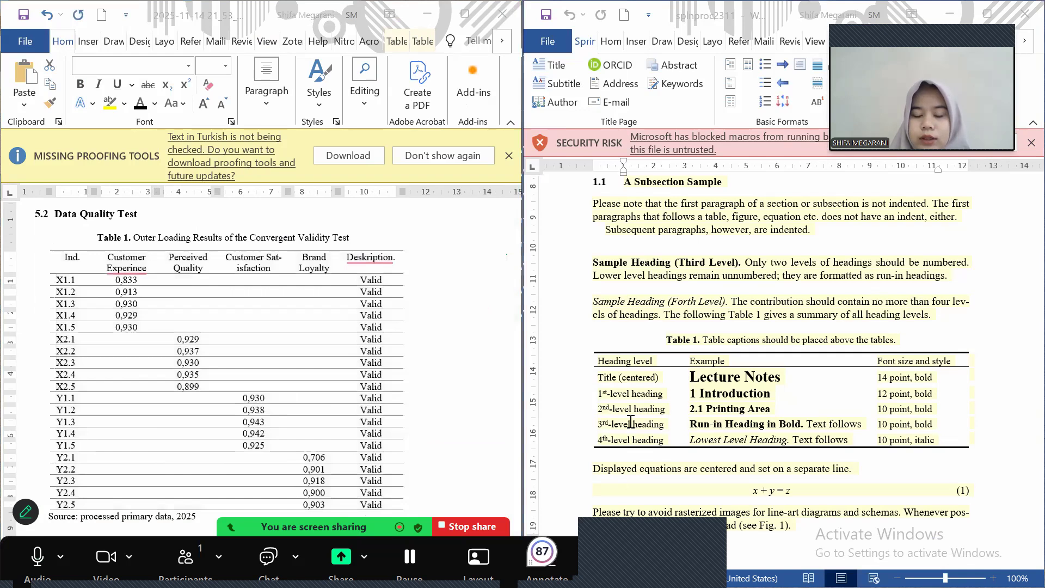
double_click(624, 409)
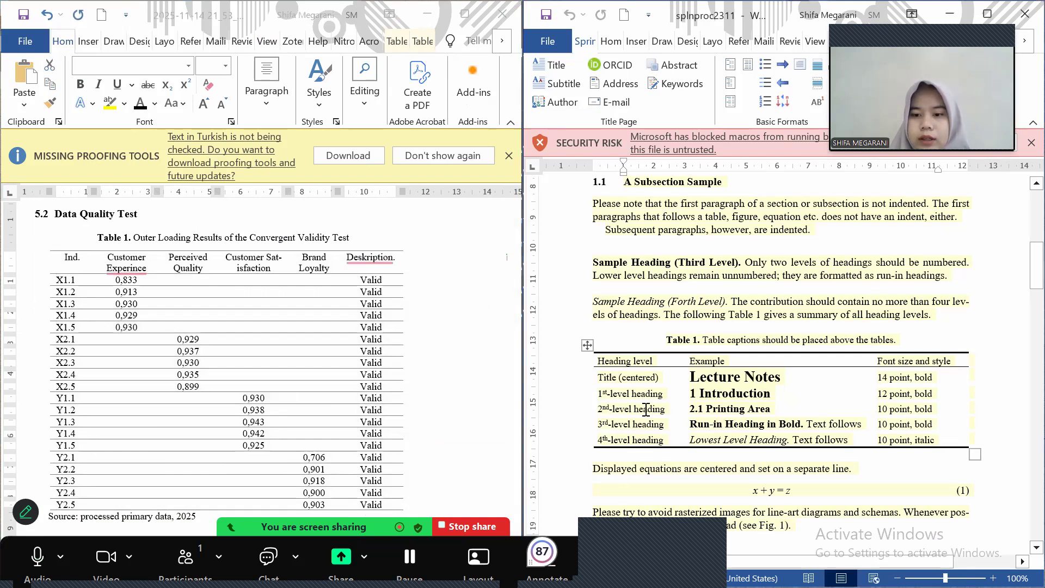
Set all of Table 1's text to 9 pt
left_click(307, 358)
left_click(43, 244)
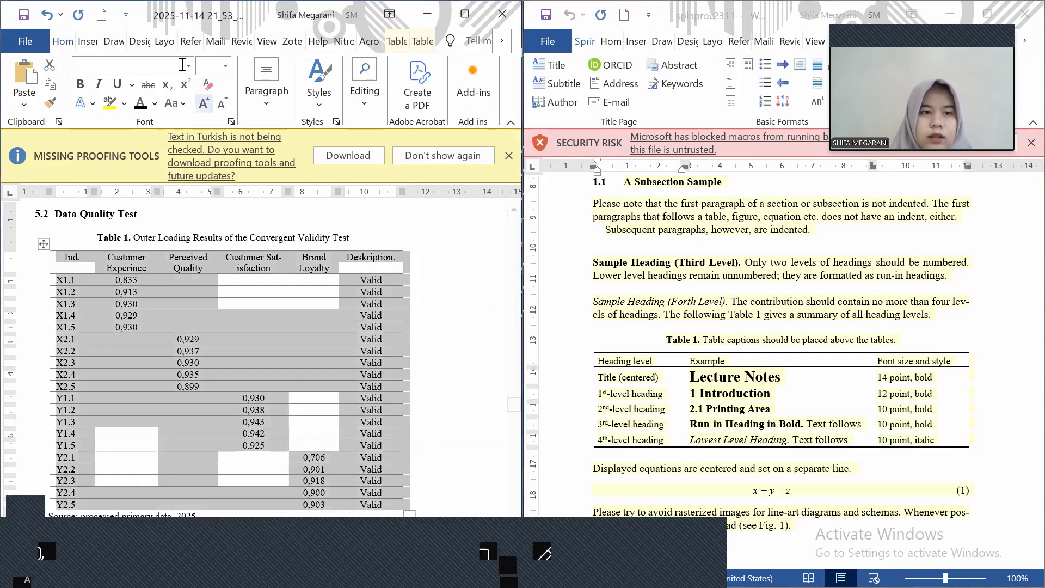
left_click(176, 66)
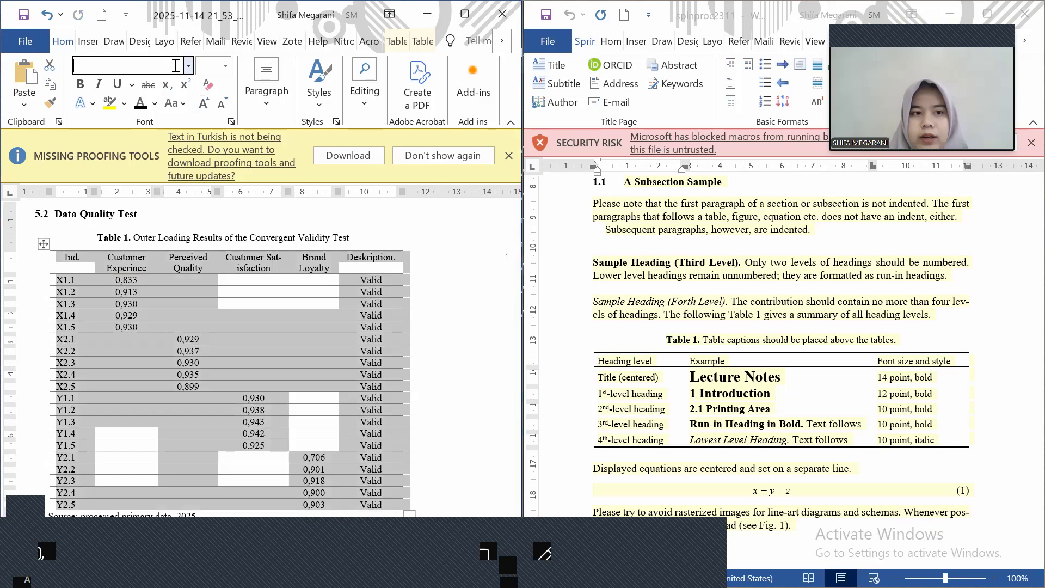
left_click(215, 71)
type("9")
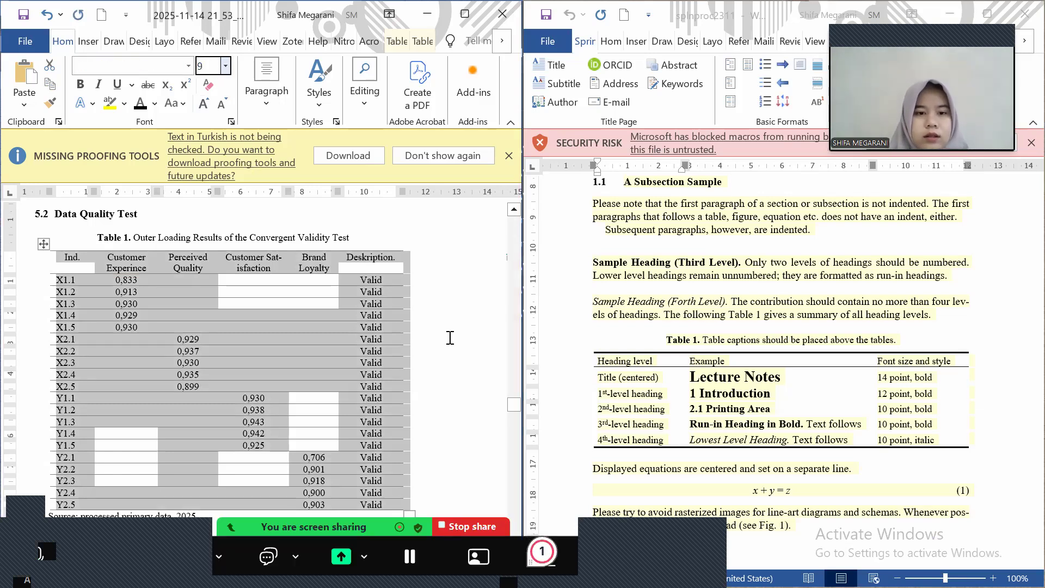
key("Return")
left_click(109, 271)
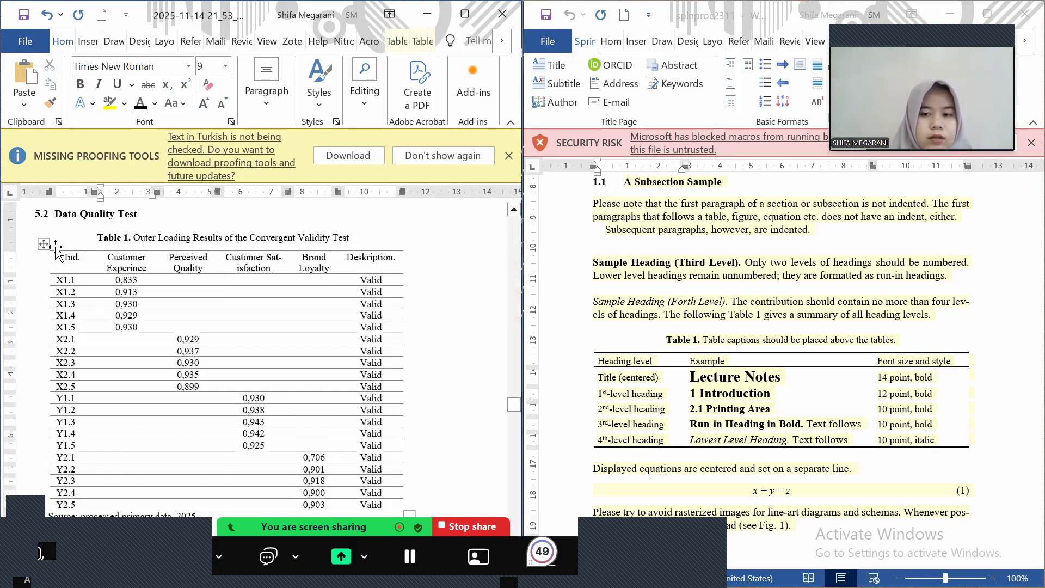
scroll(208, 386, "down", 4)
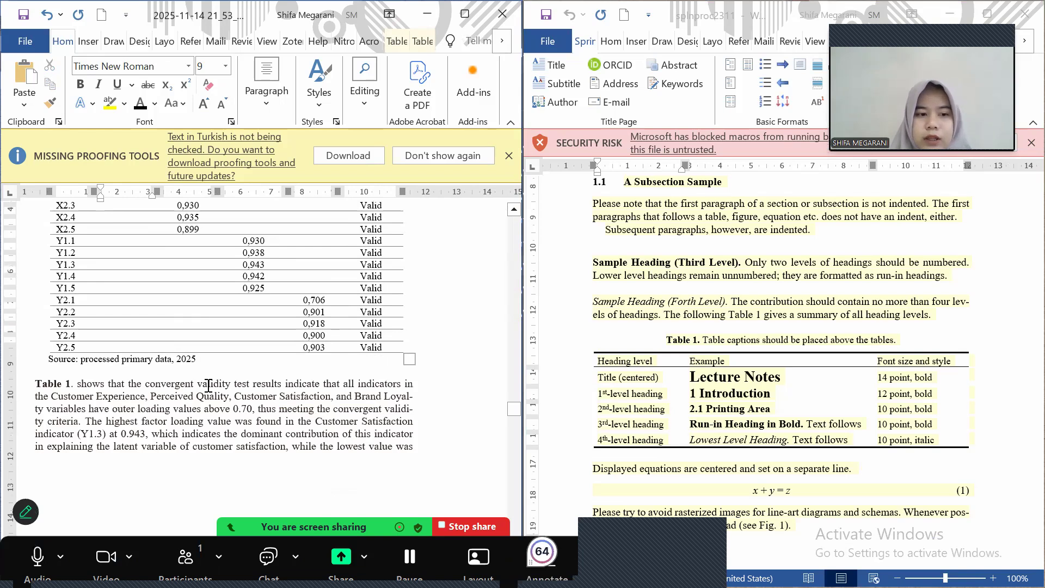
scroll(208, 386, "up", 1)
scroll(209, 386, "down", 3, "ctrl")
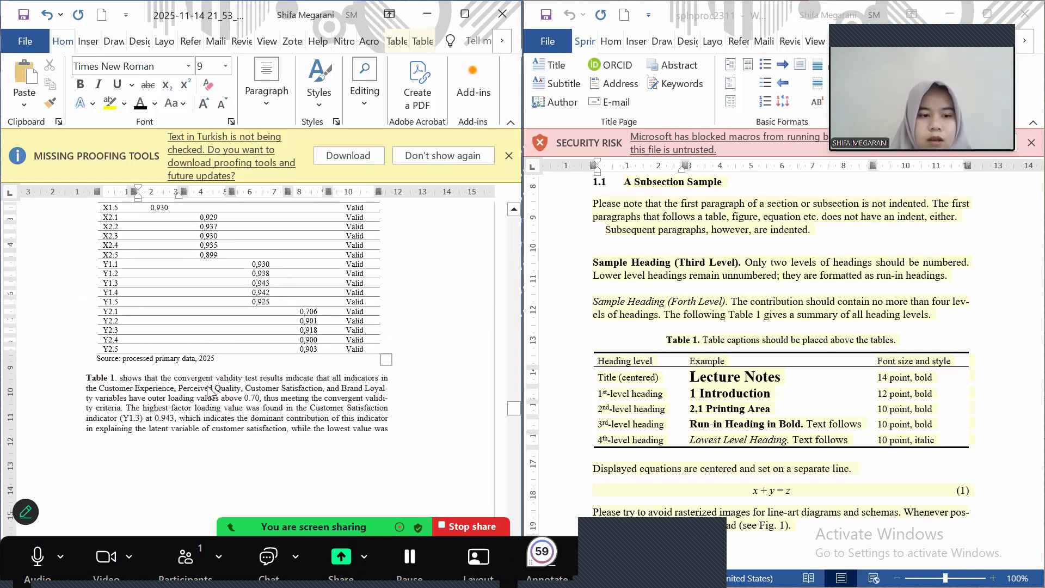
scroll(209, 386, "down", 3)
scroll(129, 347, "down", 1)
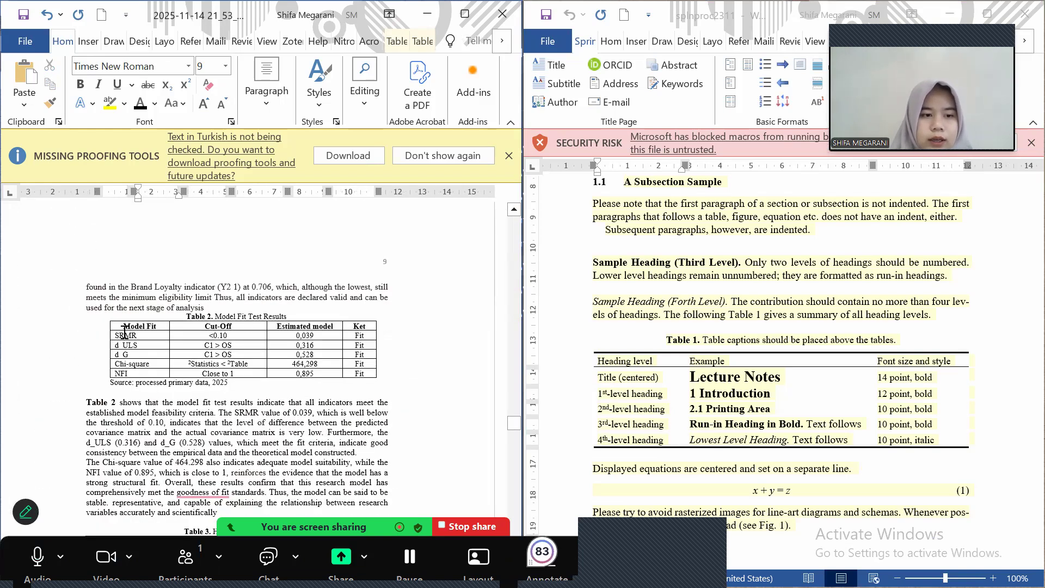
Apply a plain table style to Table 2, the model fit results
left_click(104, 314)
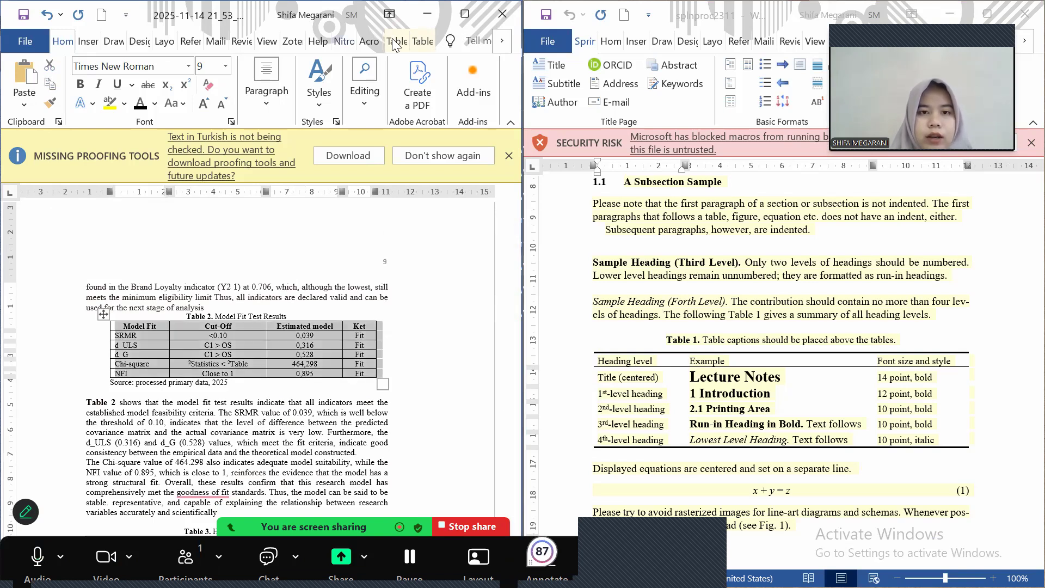
left_click(396, 42)
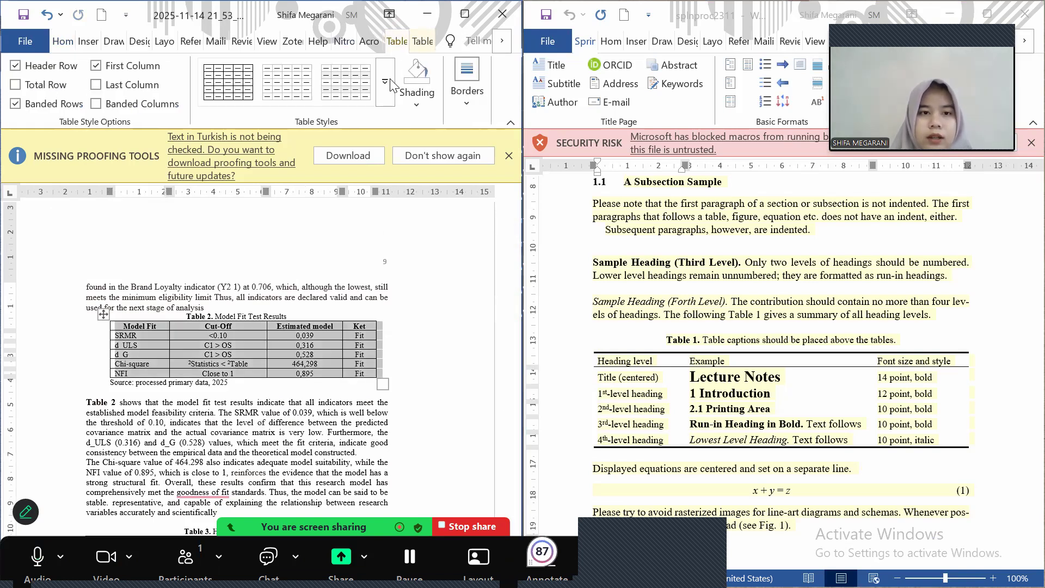
left_click(386, 83)
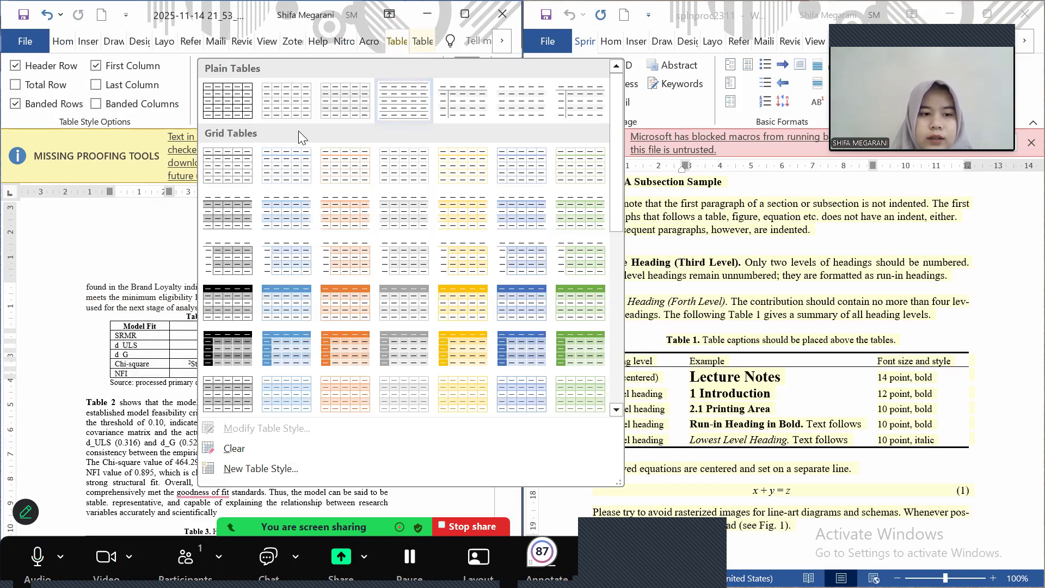
key("Escape")
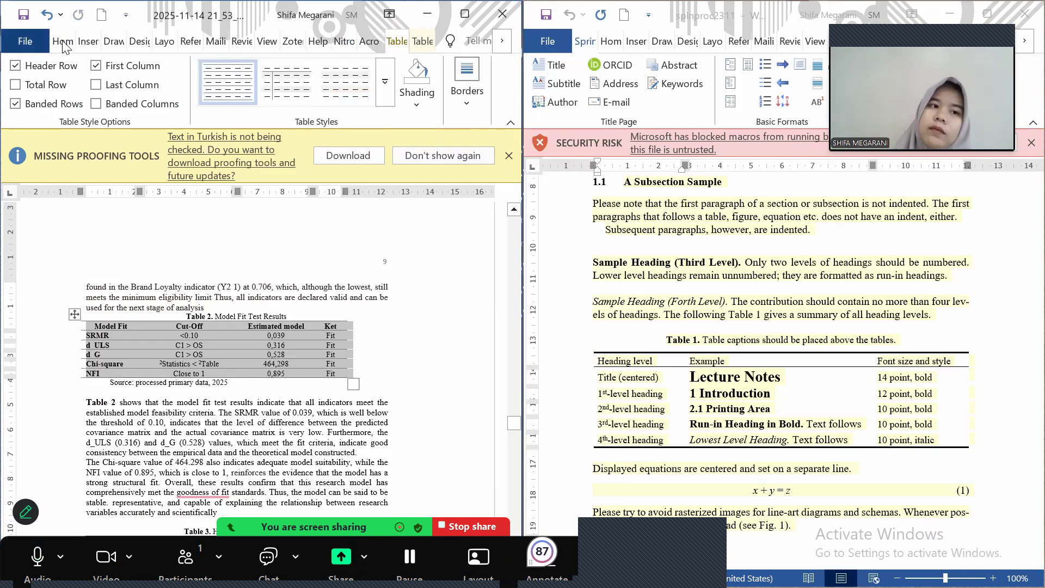
Centre Table 2 on the page
left_click(64, 43)
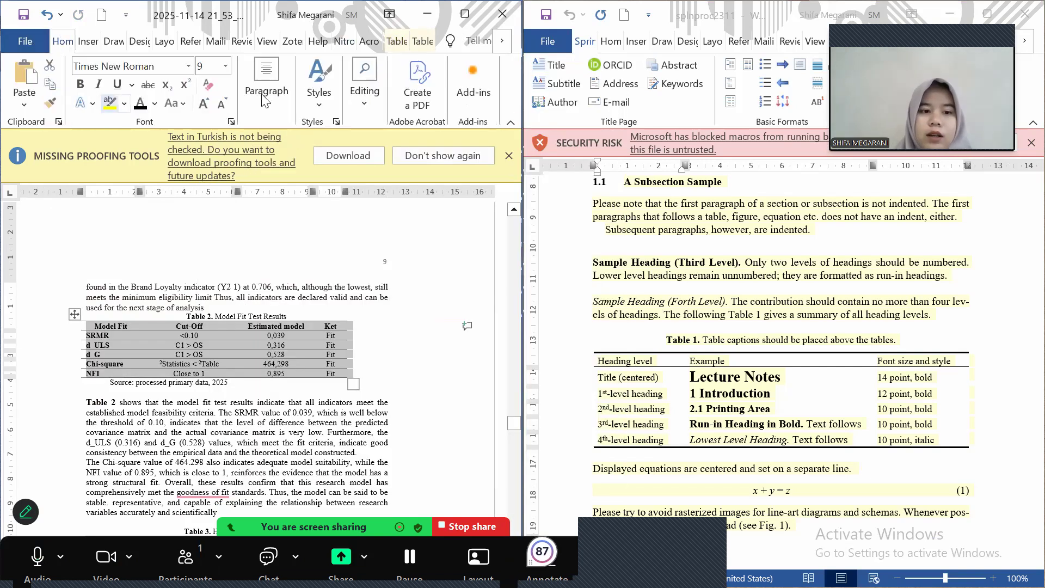
left_click(271, 115)
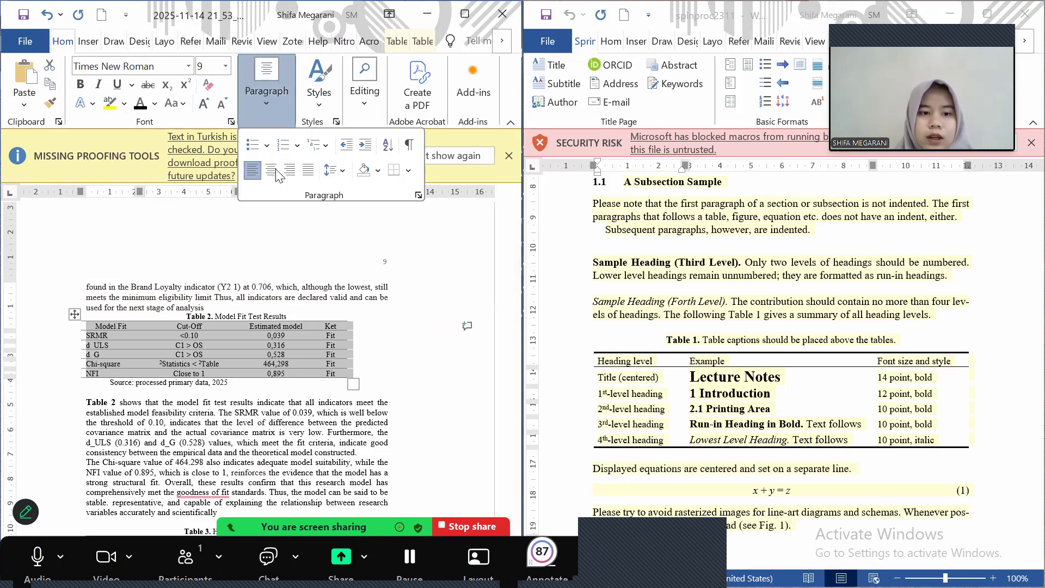
left_click(277, 171)
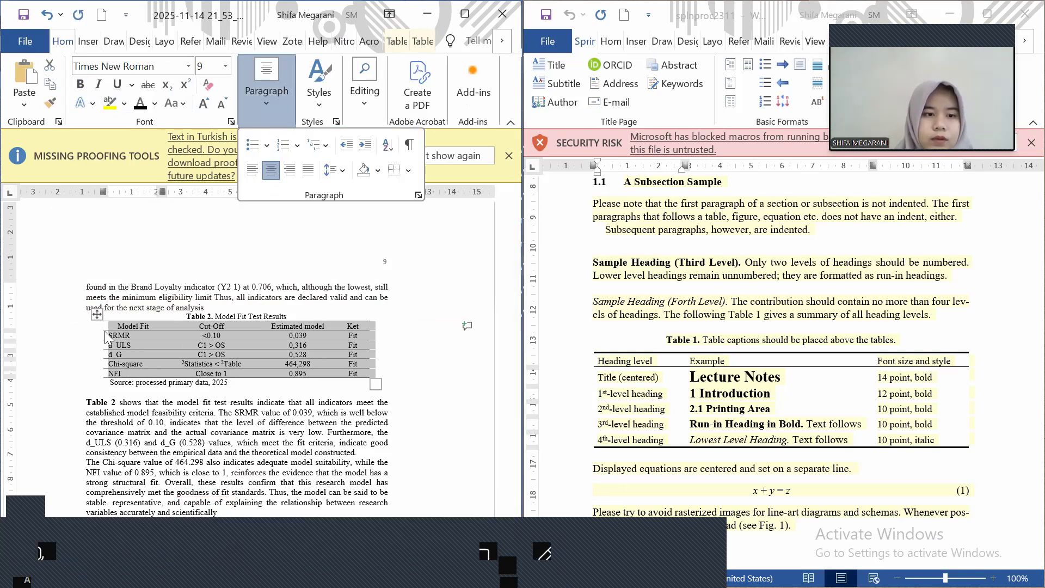
scroll(107, 338, "down", 8)
left_click(103, 297)
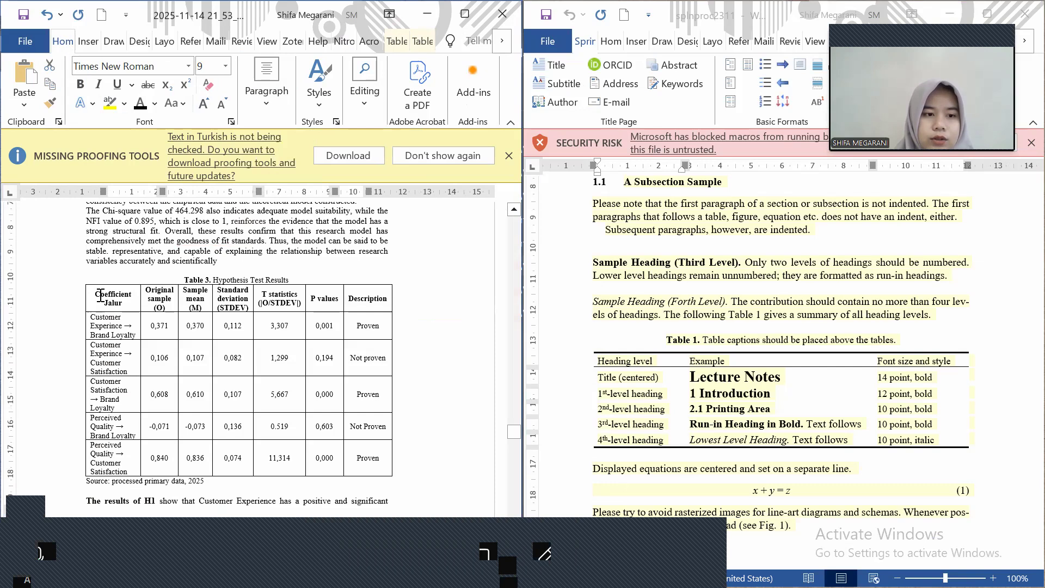
Give Table 3 a plain table style without vertical borders
left_click(79, 278)
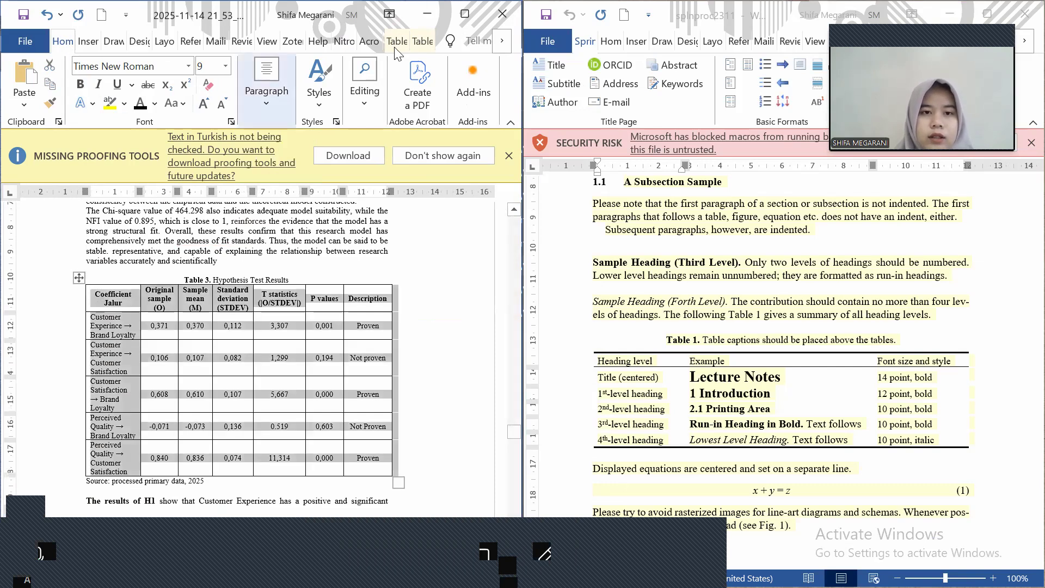
left_click(397, 41)
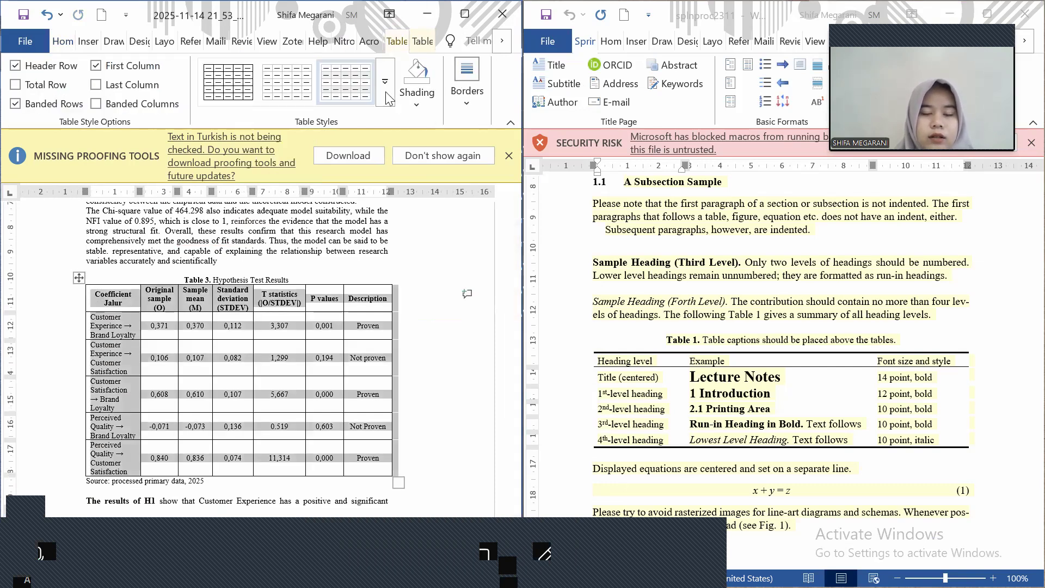
left_click(387, 97)
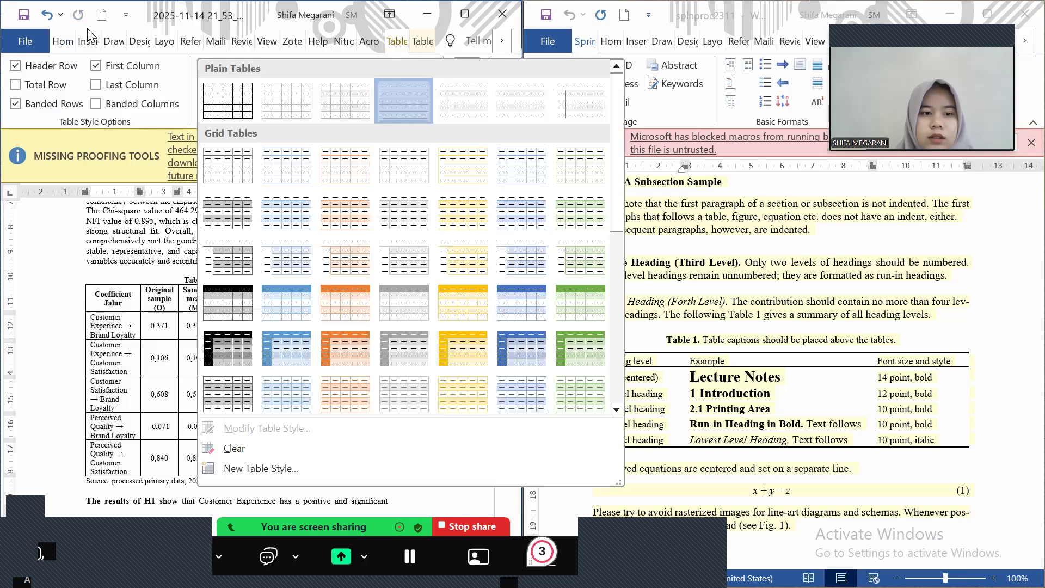
left_click(393, 112)
Remove bold from Table 3's text and centre the table on the page
left_click(69, 42)
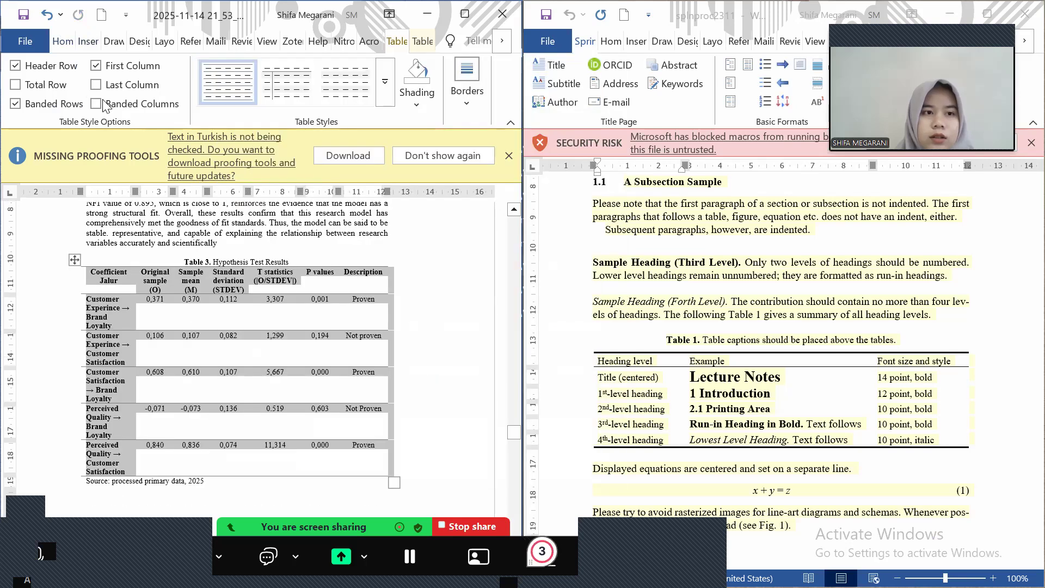
left_click(81, 86)
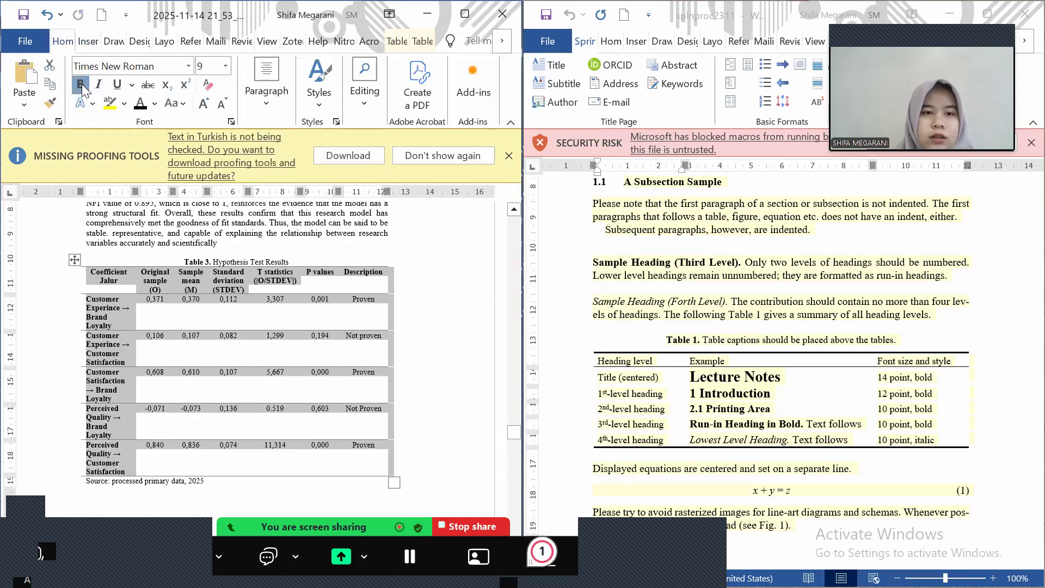
left_click(264, 101)
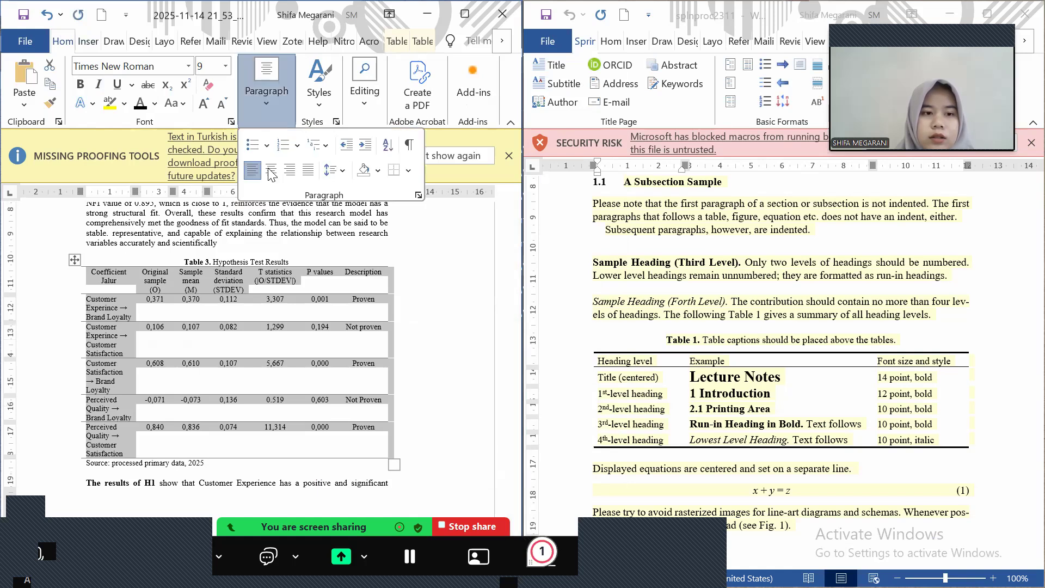
left_click(270, 171)
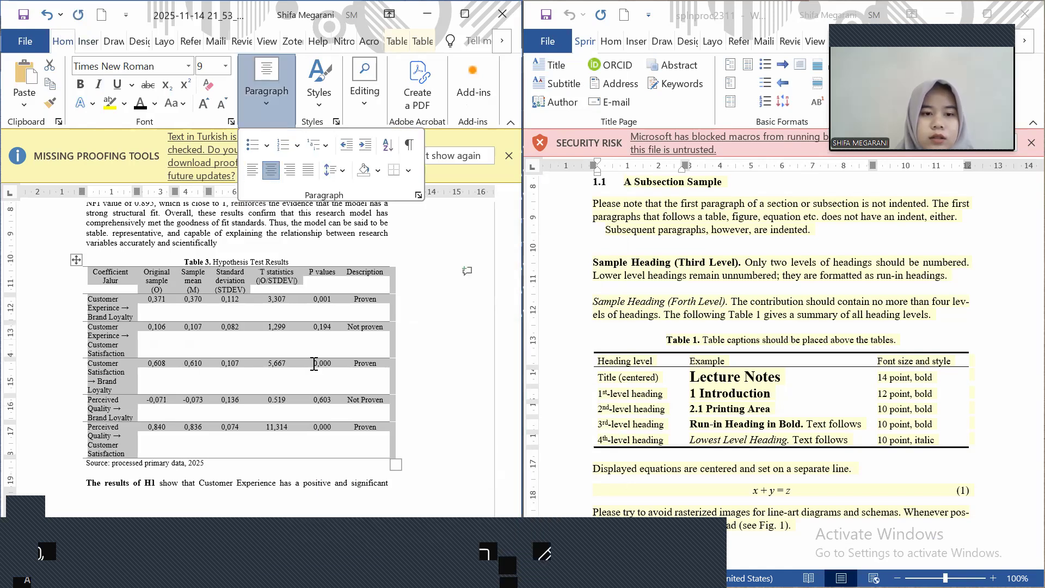
scroll(314, 363, "down", 15)
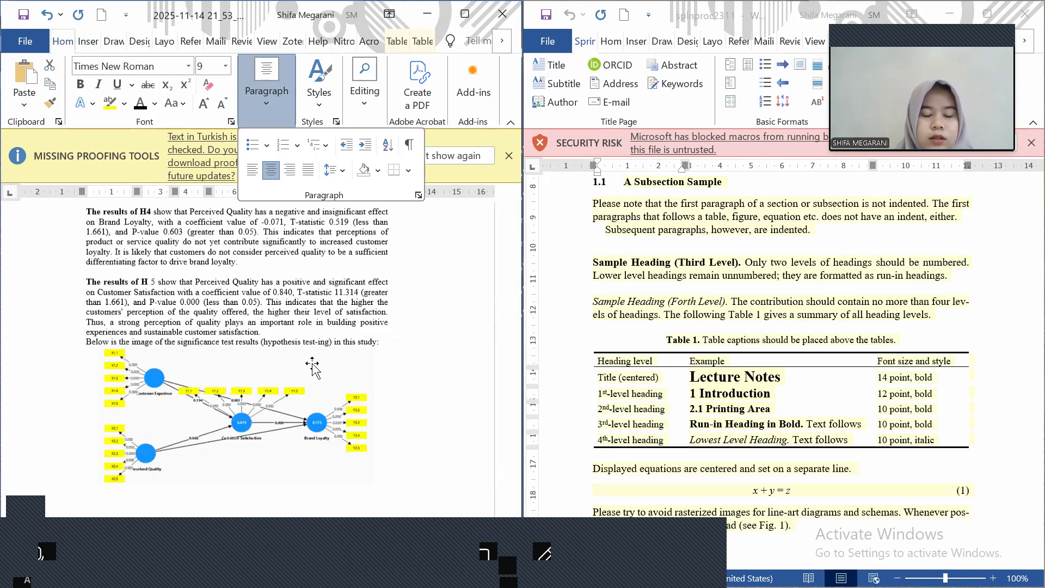
scroll(312, 364, "down", 3)
Select the Fig. 2 caption line below the hypothesis test diagram
left_click(394, 391)
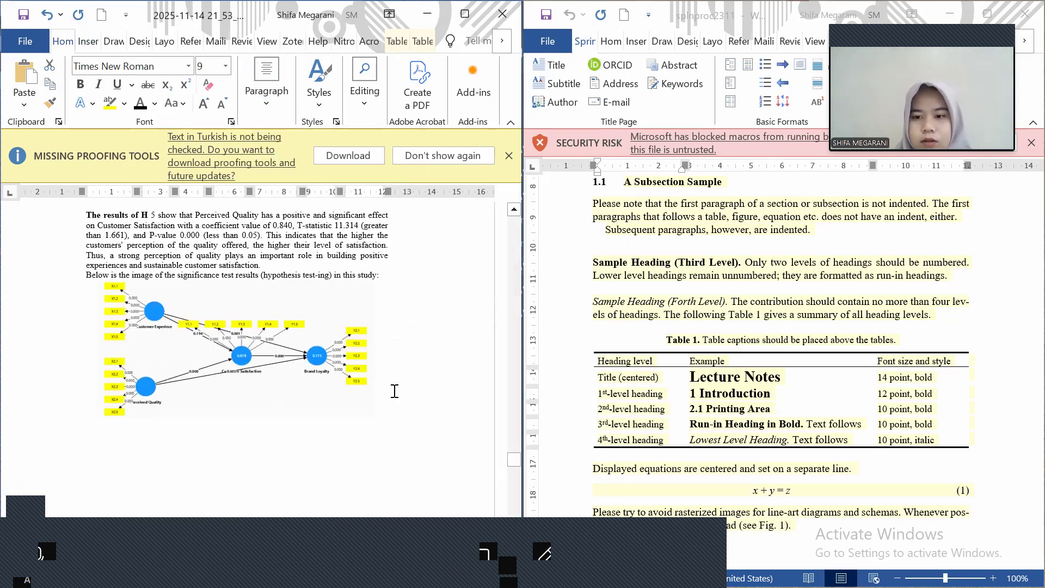
scroll(719, 376, "down", 3)
scroll(718, 377, "down", 5)
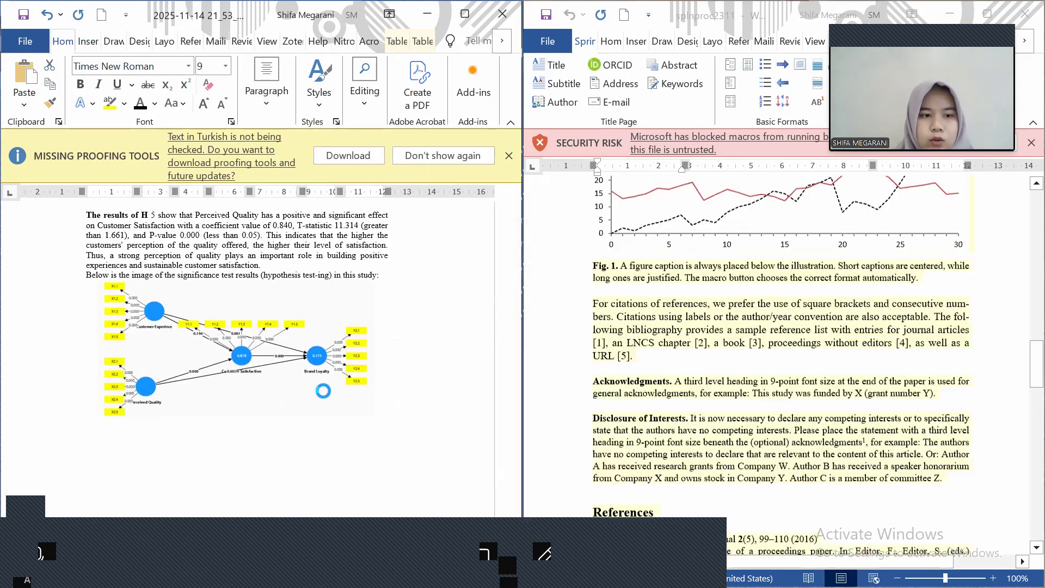
scroll(325, 390, "down", 5)
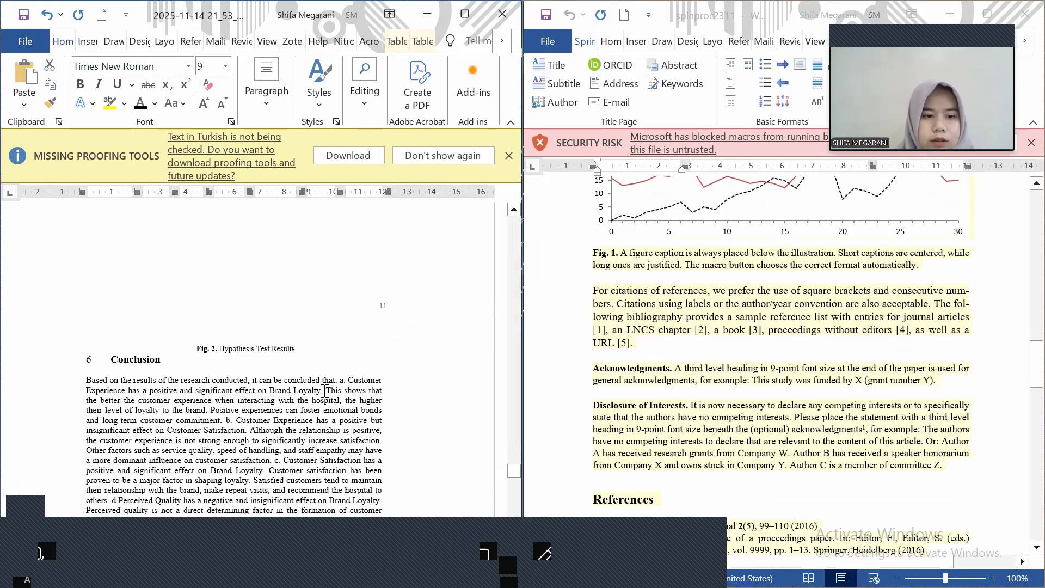
scroll(325, 390, "down", 5)
scroll(258, 349, "up", 5)
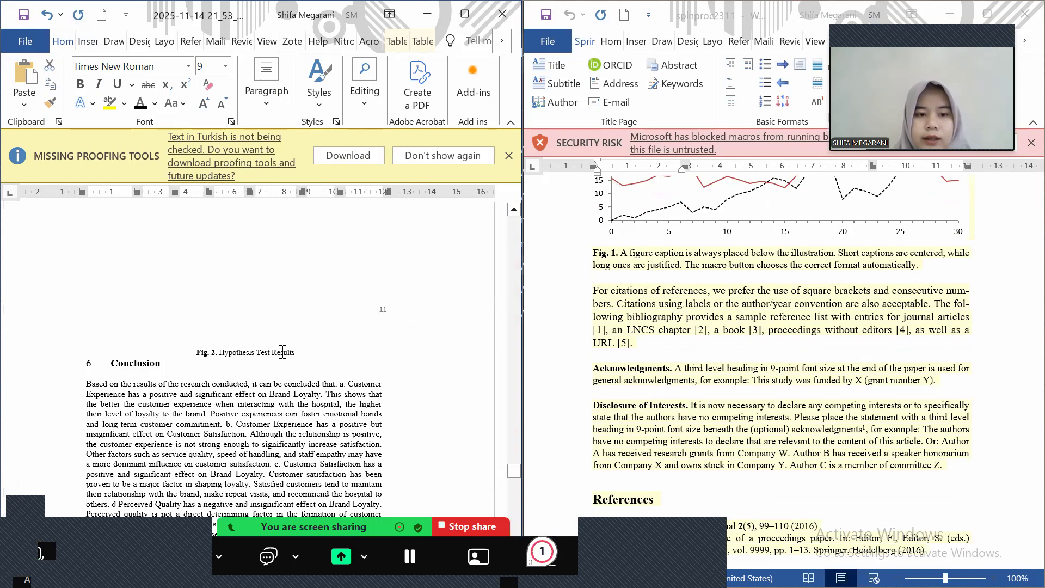
triple_click(282, 352)
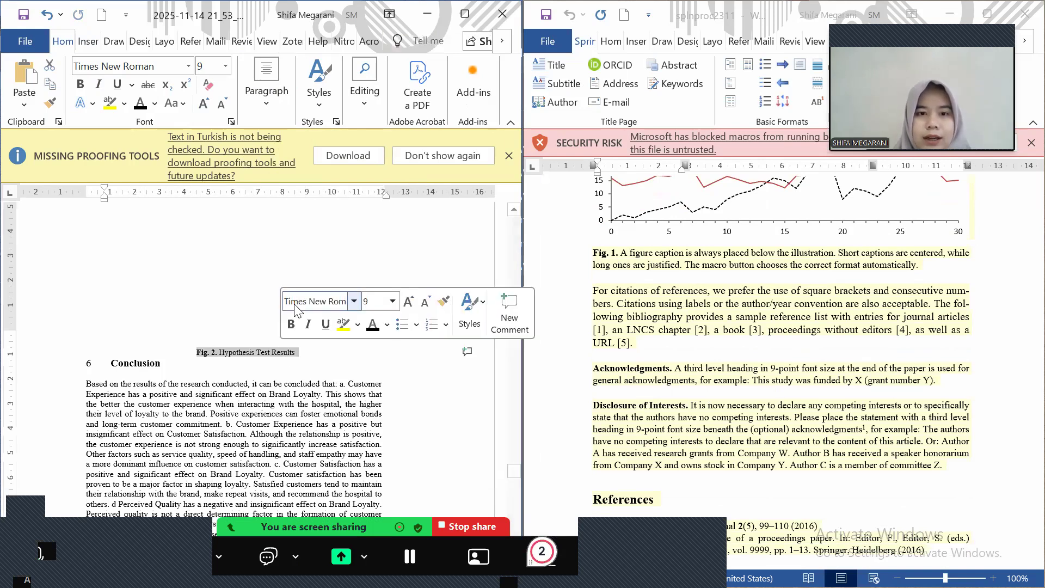
Shrink the hypothesis test results diagram slightly
scroll(295, 310, "up", 3)
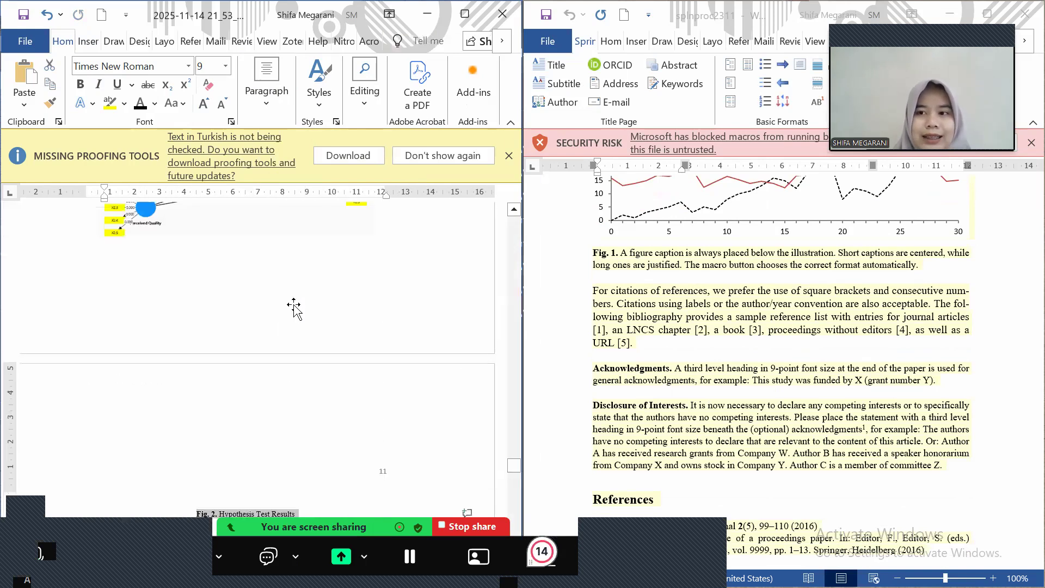
scroll(294, 309, "up", 3)
left_click(368, 386)
mouse_move(368, 386)
left_mouse_down()
mouse_move(306, 343)
mouse_move(363, 387)
left_mouse_up()
left_click(363, 387)
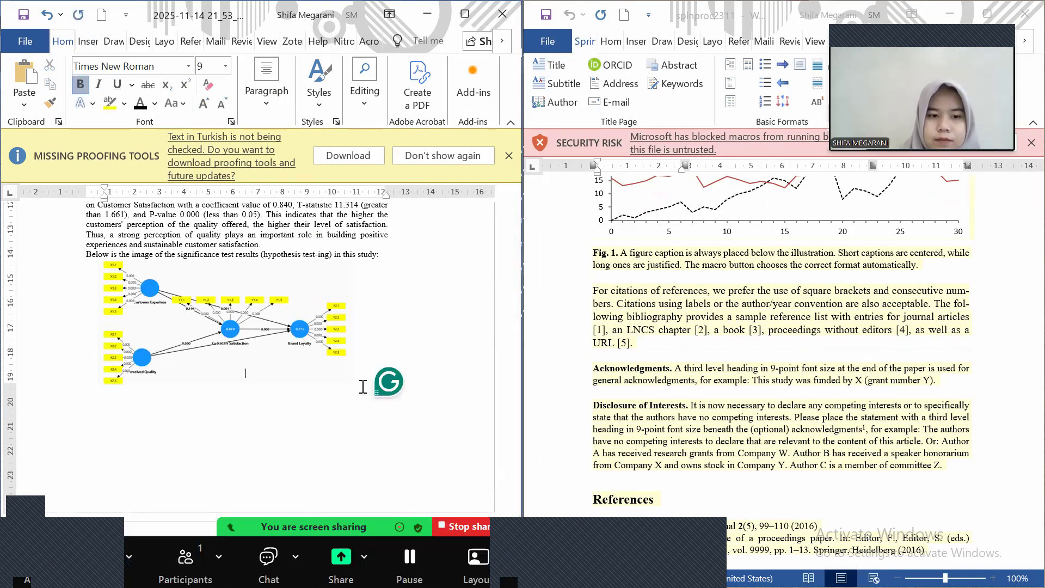
key("BackSpace")
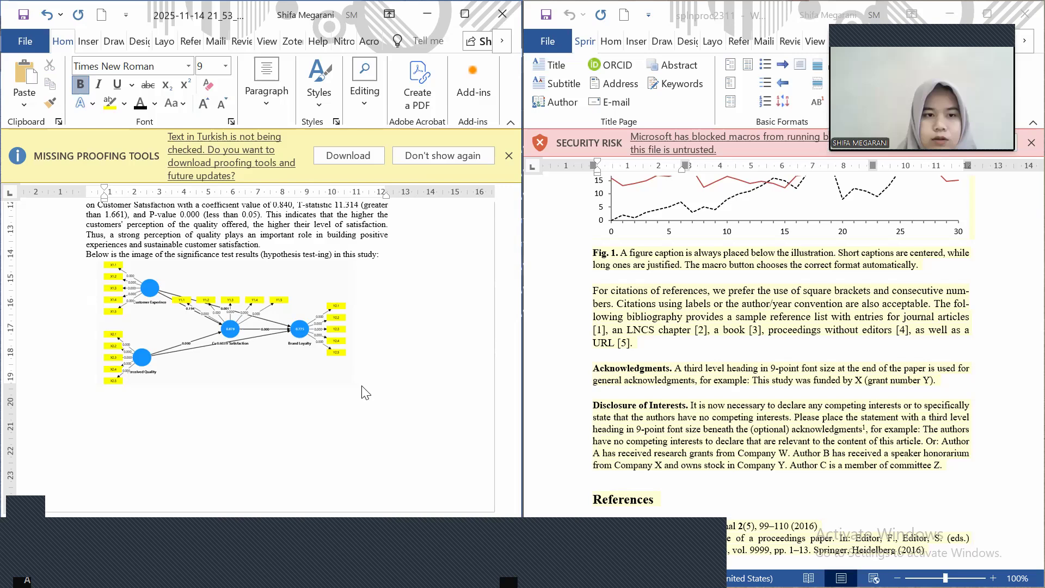
scroll(363, 387, "down", 6)
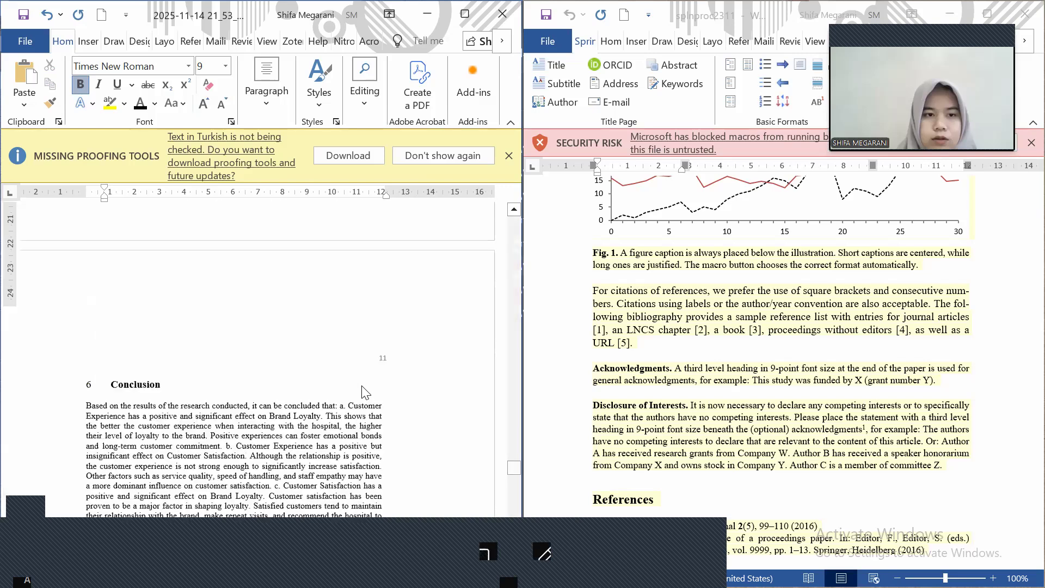
Undo six edits to return the diagram to its original size
left_click(48, 15)
left_click(49, 17)
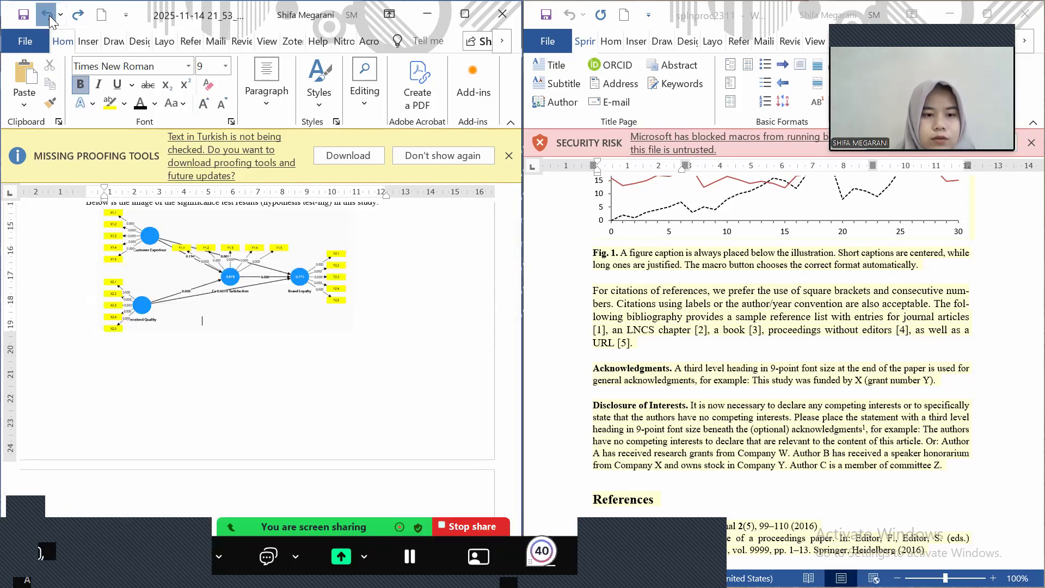
left_click(49, 19)
left_click(49, 19)
left_click(49, 19)
left_click(49, 19)
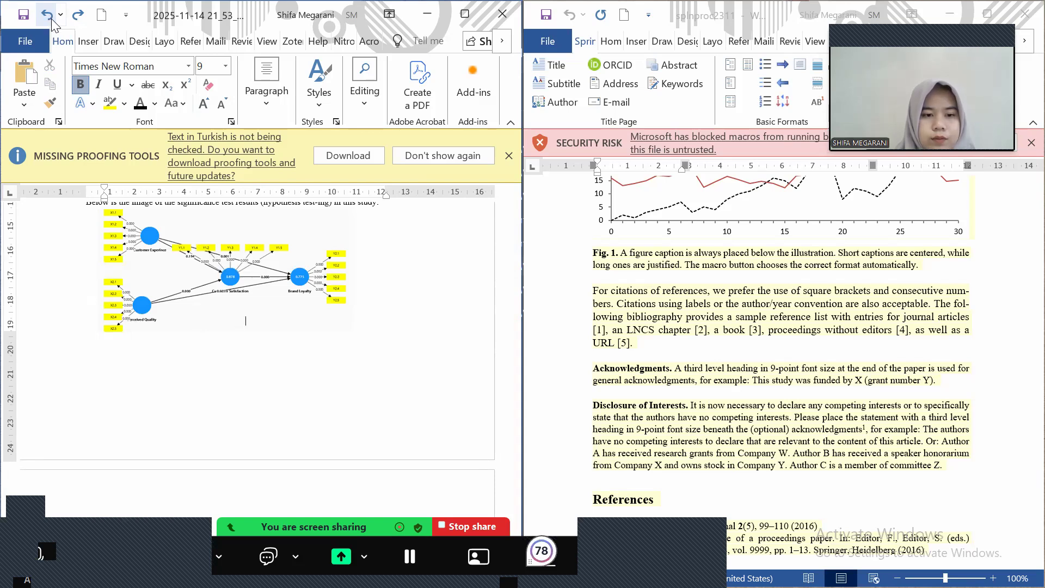
Insert blank lines after the 'satisfaction.' paragraph to push the diagram down the page
scroll(397, 254, "up", 2)
left_click(396, 262)
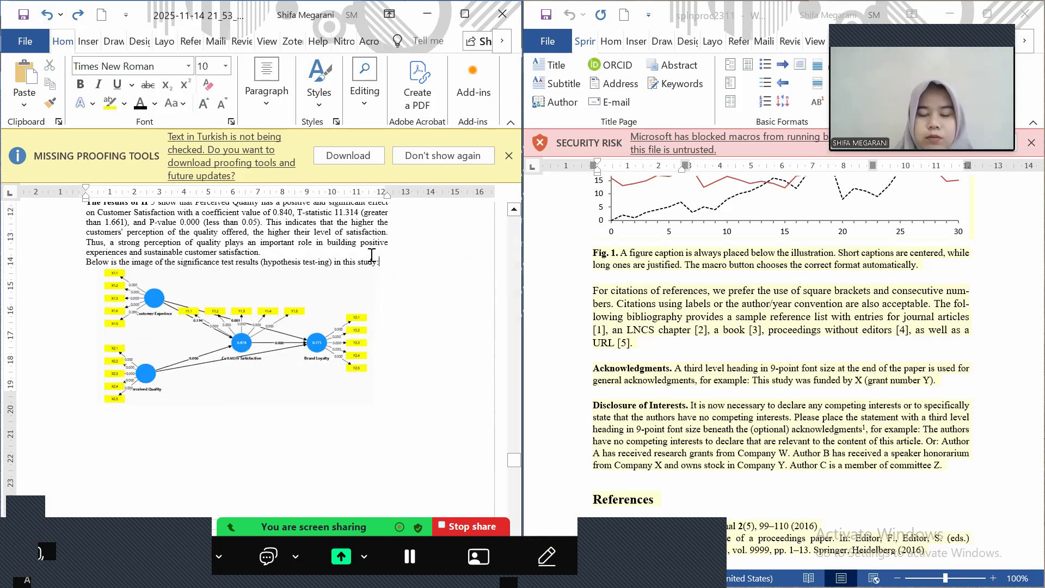
key("Up")
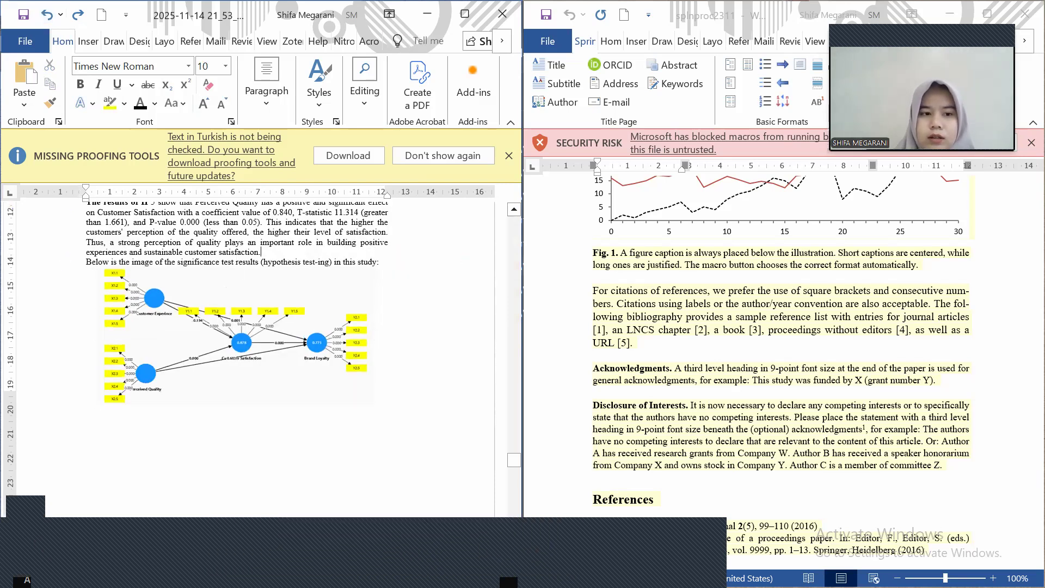
key("Return")
key("Return")
key("Return")
key("Return")
key("Return")
key("Return")
key("Return")
key("Return")
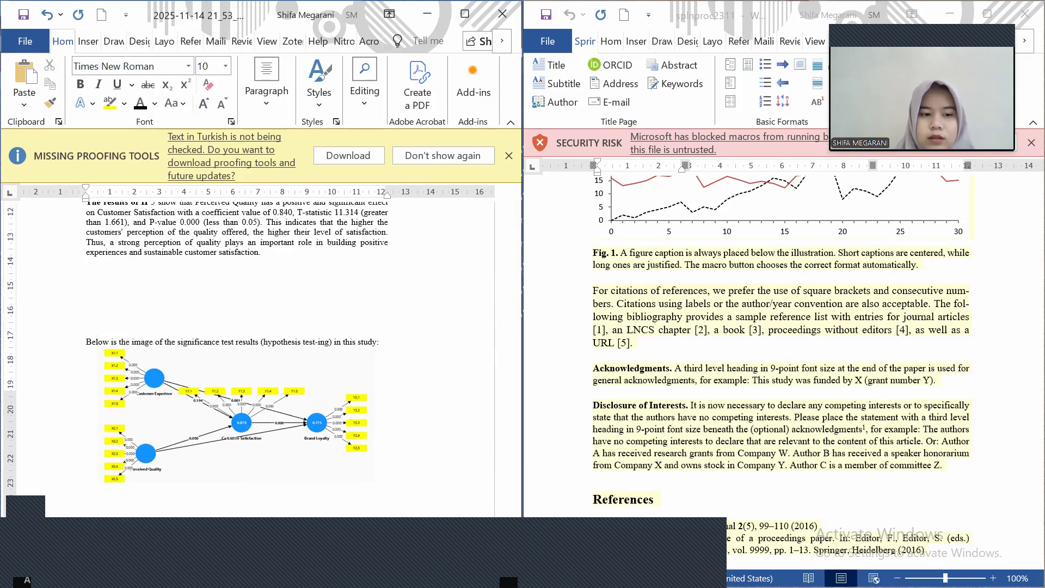
key("Return")
key("Return")
key("Return")
key("Return")
key("Return")
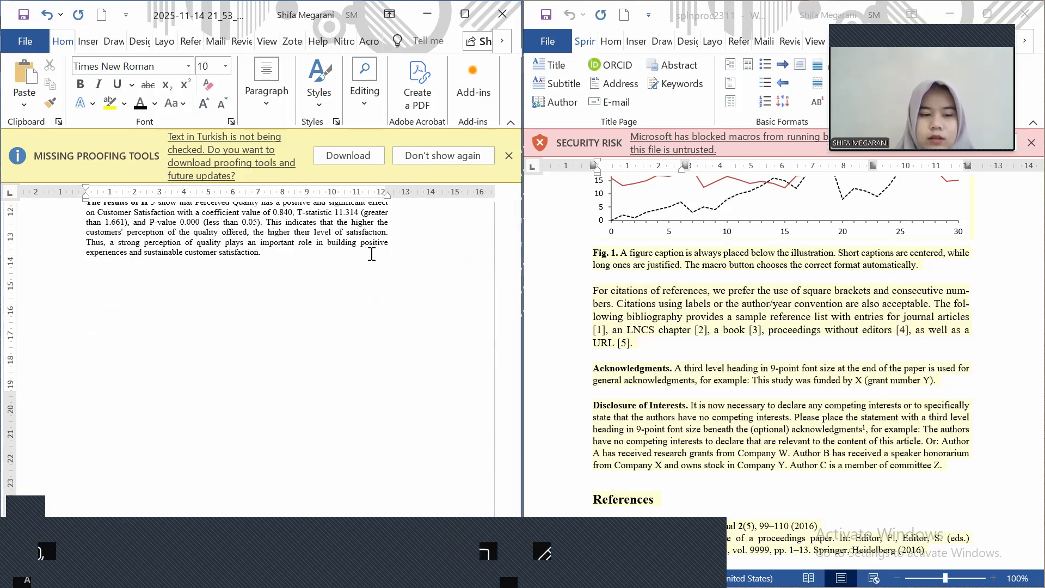
scroll(348, 283, "down", 5)
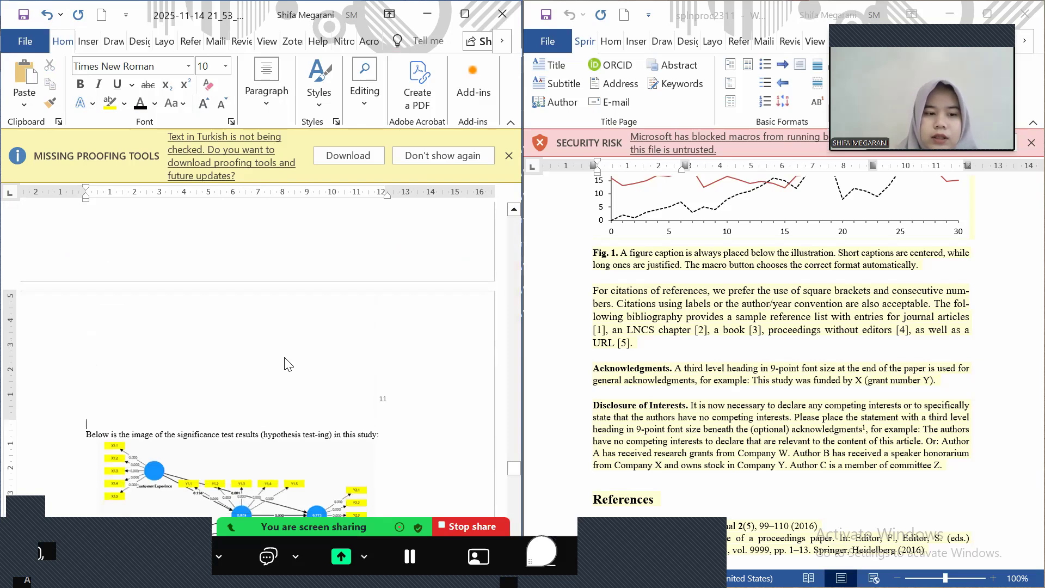
scroll(289, 363, "down", 5)
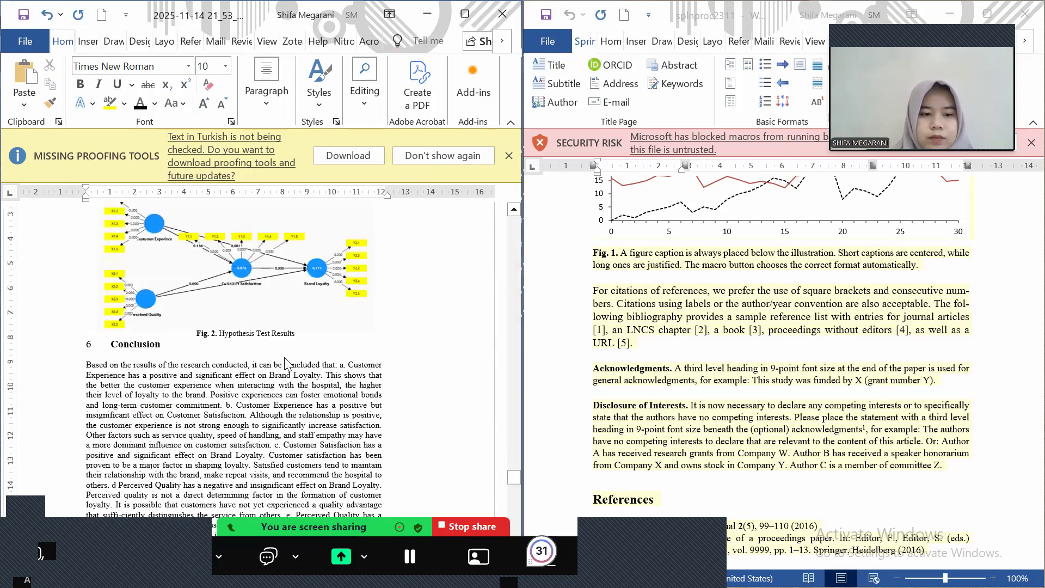
scroll(287, 364, "down", 9)
scroll(284, 357, "down", 4)
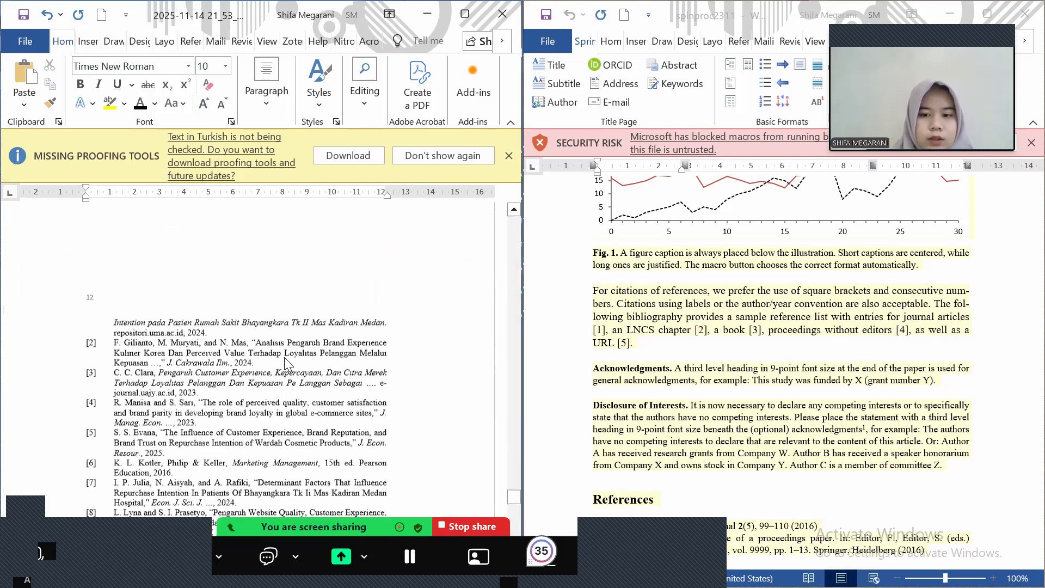
scroll(284, 357, "down", 12)
scroll(285, 359, "down", 2)
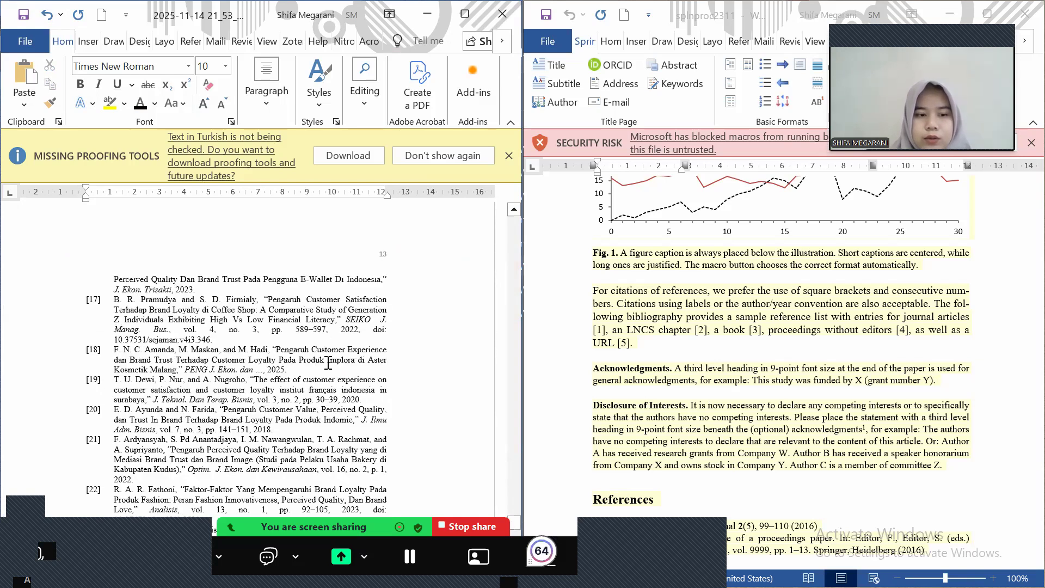
scroll(329, 363, "up", 14)
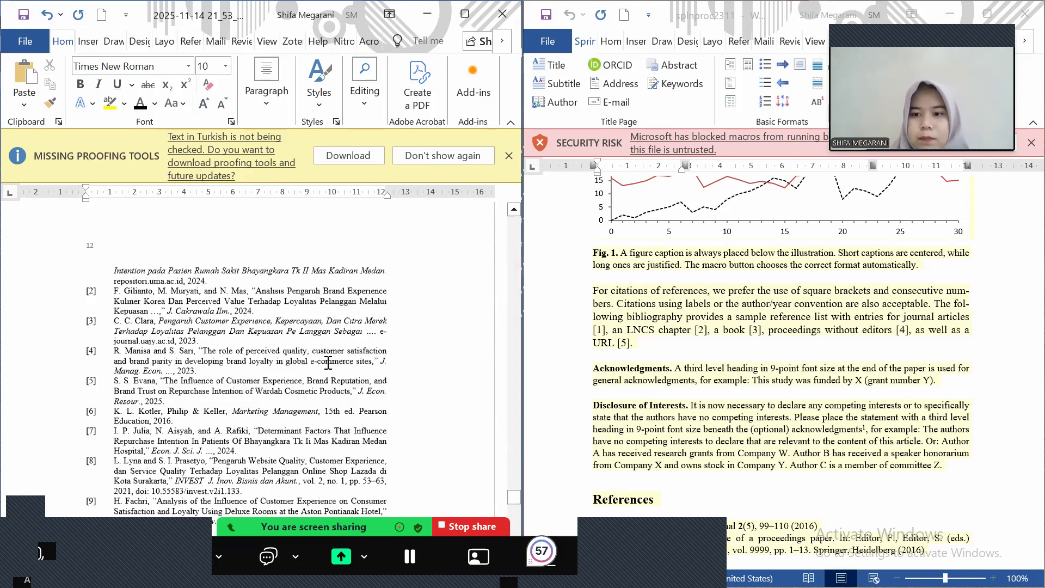
scroll(328, 364, "up", 10)
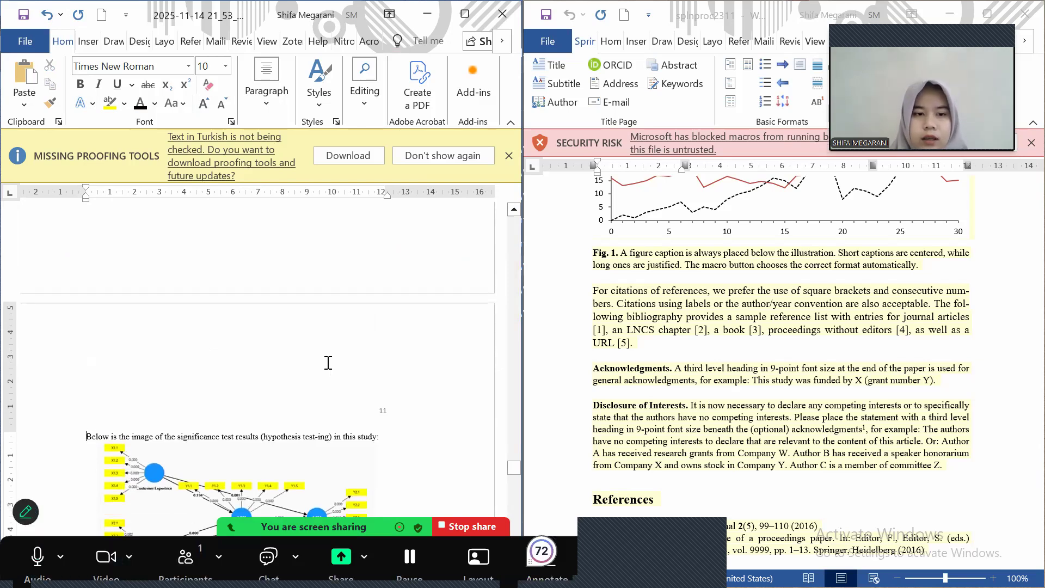
scroll(328, 364, "up", 4)
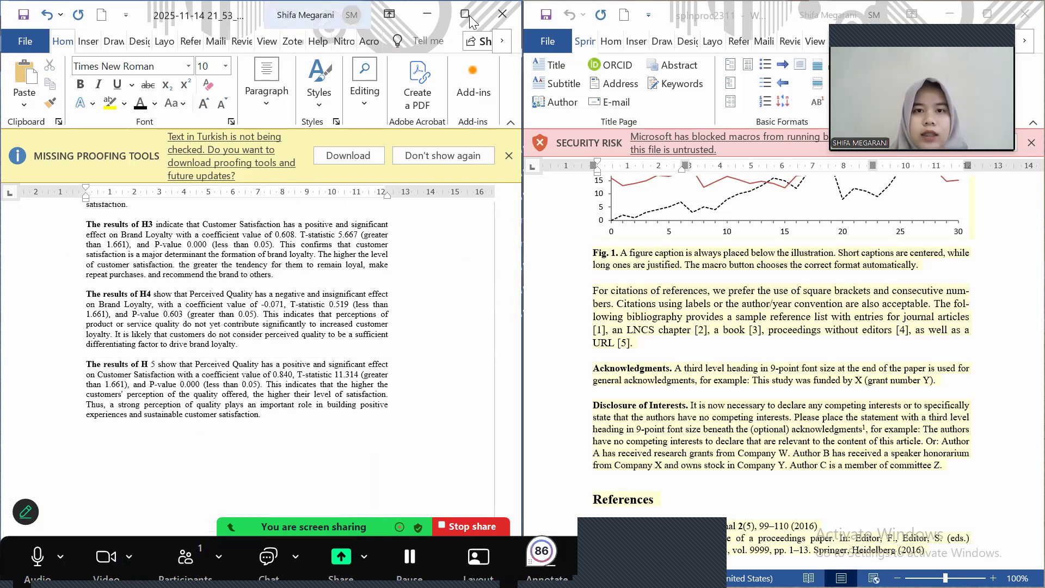
Maximize the manuscript window, switch to References, and scroll up to subsections 3.2 and 3.3
key("super+Up")
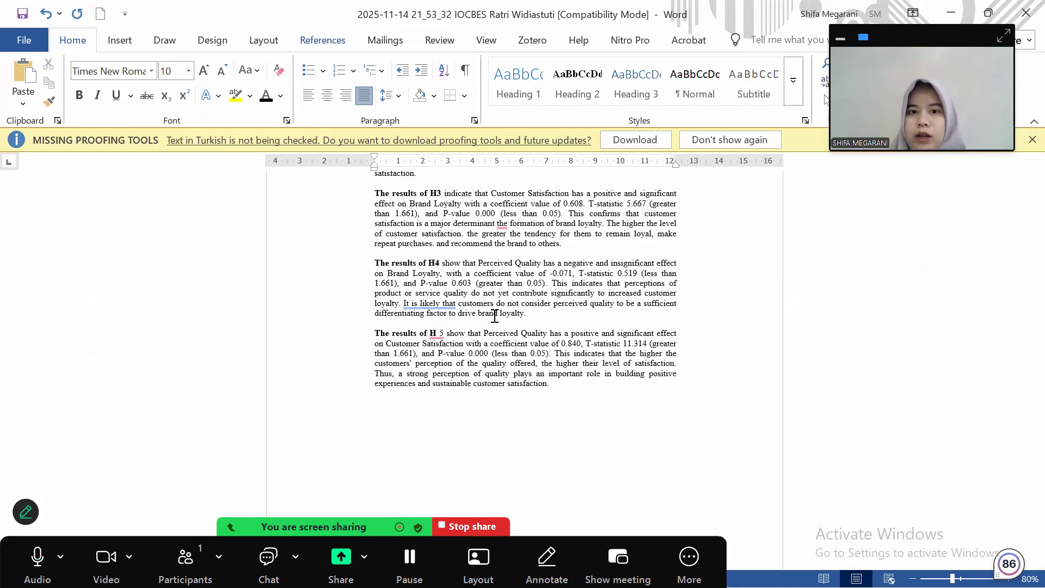
key("alt+s")
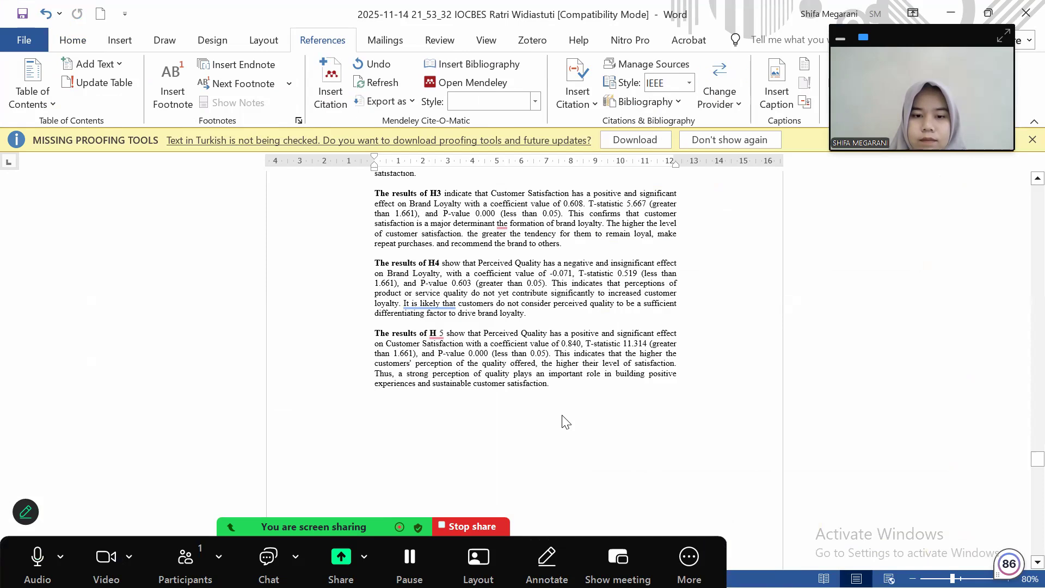
scroll(567, 422, "down", 5)
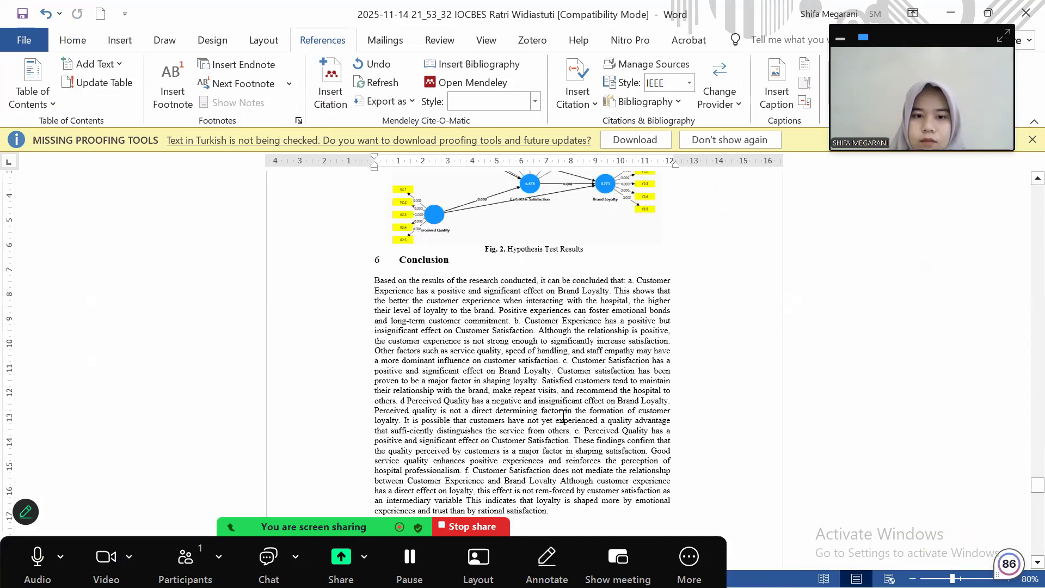
scroll(563, 416, "down", 5)
scroll(563, 417, "up", 5)
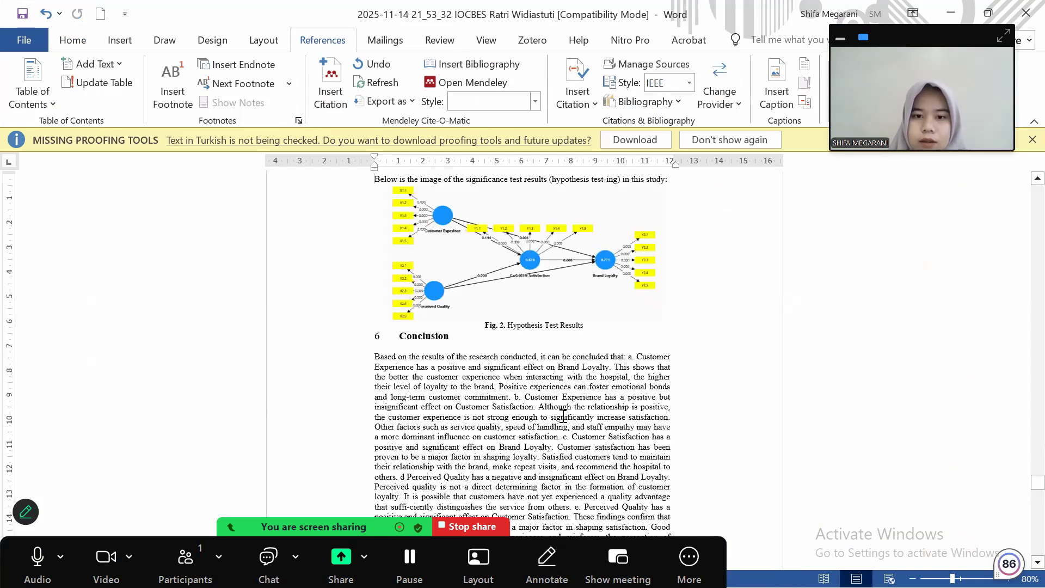
scroll(564, 416, "up", 10)
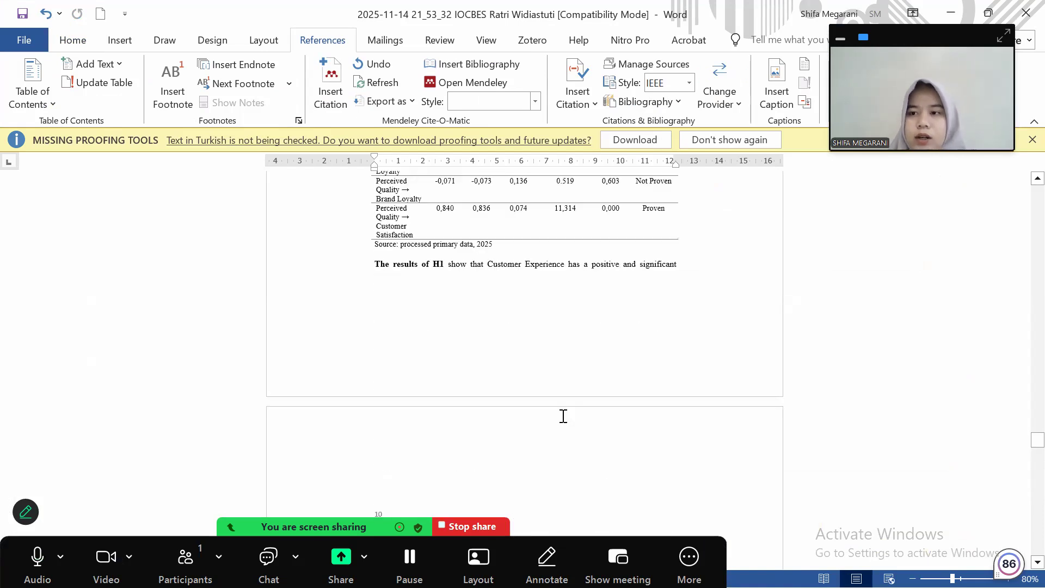
scroll(563, 416, "up", 10)
scroll(566, 422, "up", 3)
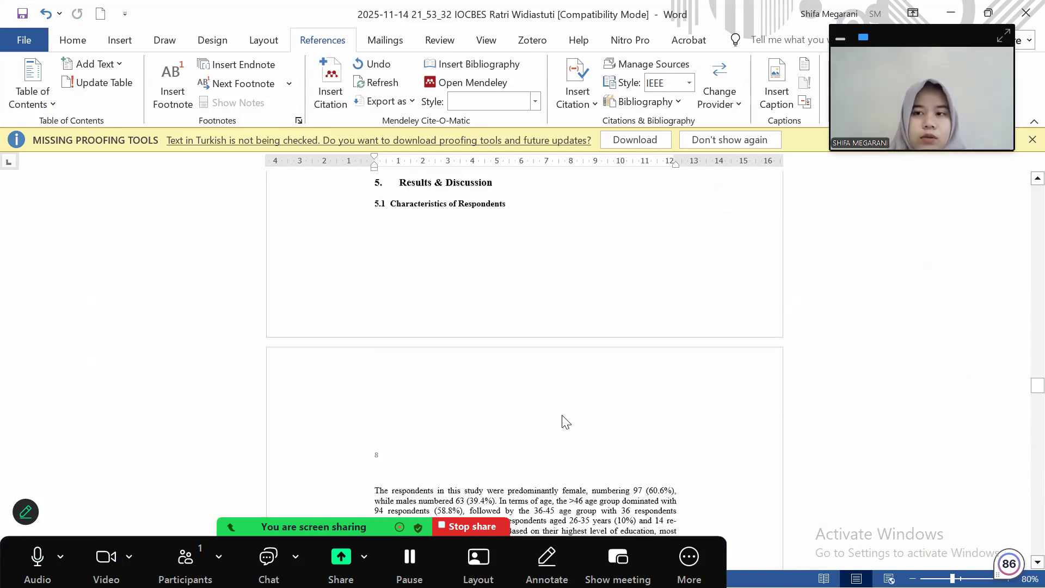
scroll(563, 416, "up", 5)
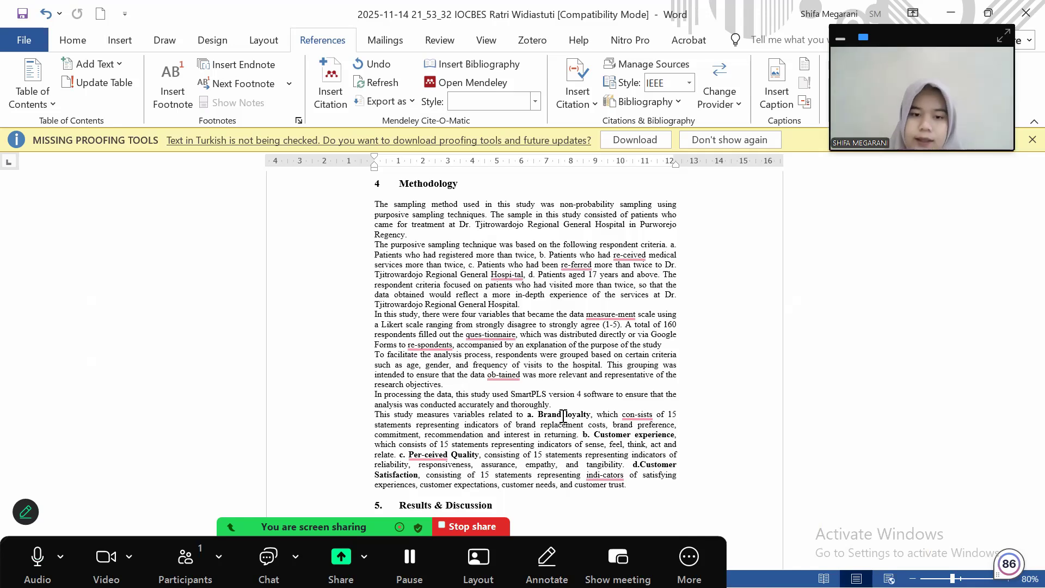
scroll(564, 416, "up", 5)
scroll(564, 416, "up", 5)
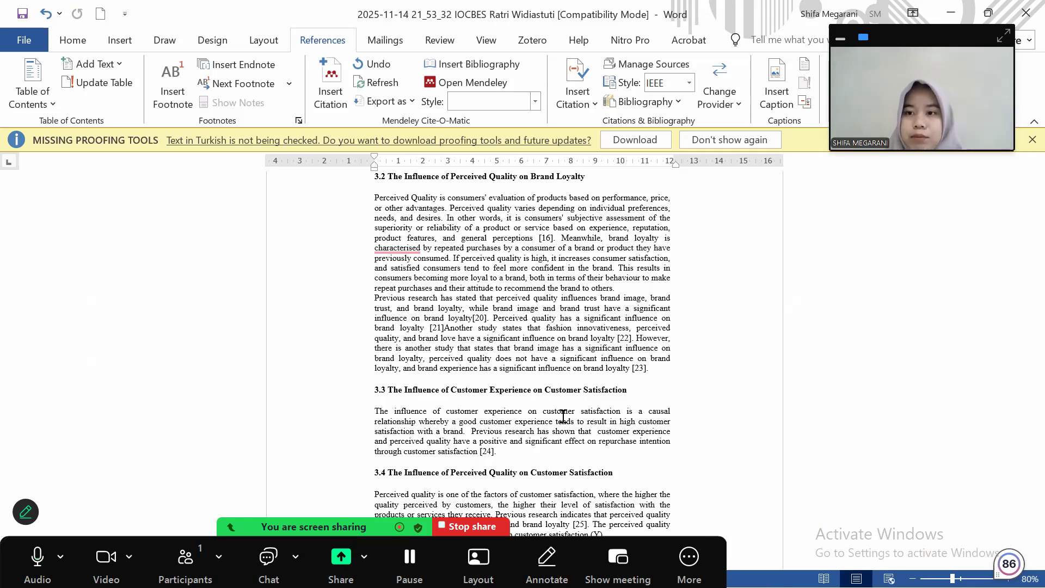
scroll(563, 416, "up", 3)
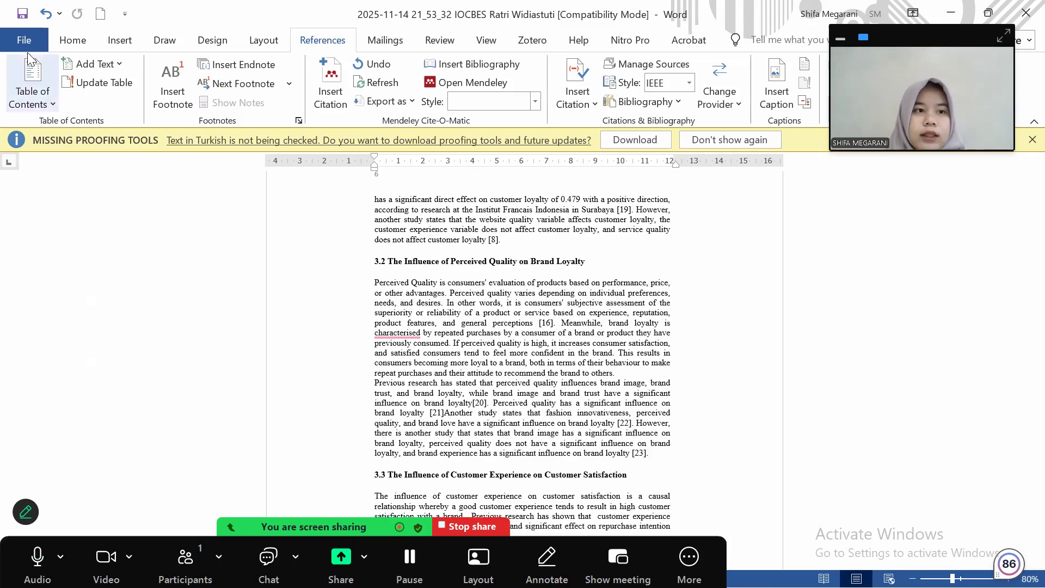
Save the manuscript and select the References bibliography field at the end of the paper
left_click(18, 18)
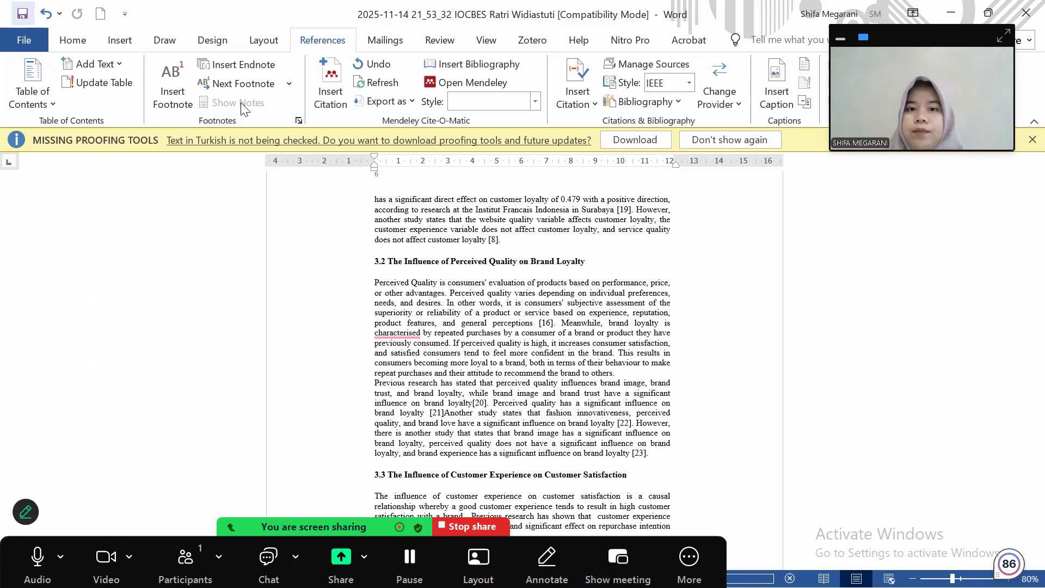
scroll(423, 339, "down", 10)
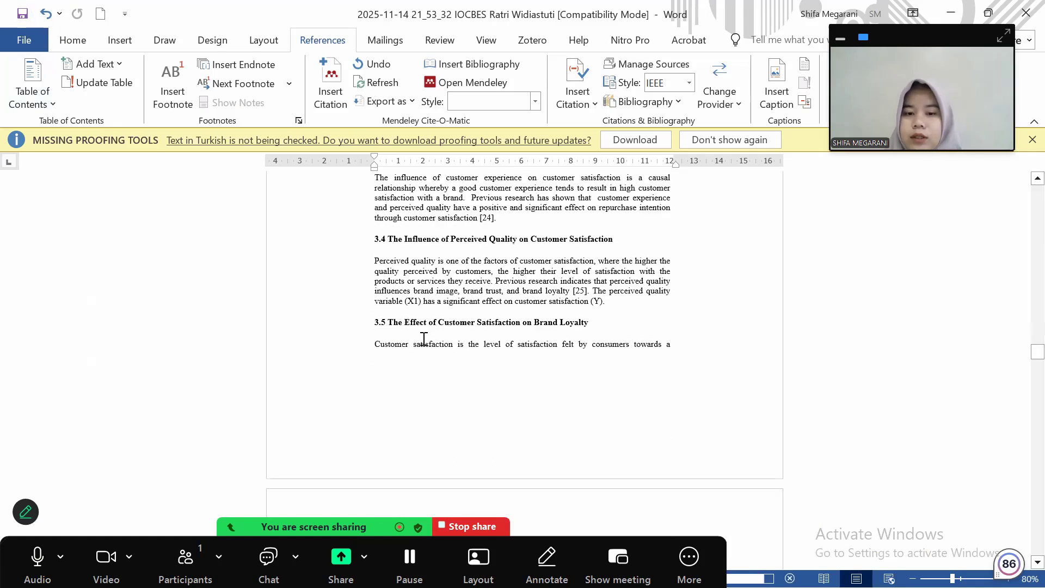
scroll(424, 338, "down", 10)
scroll(423, 338, "down", 3)
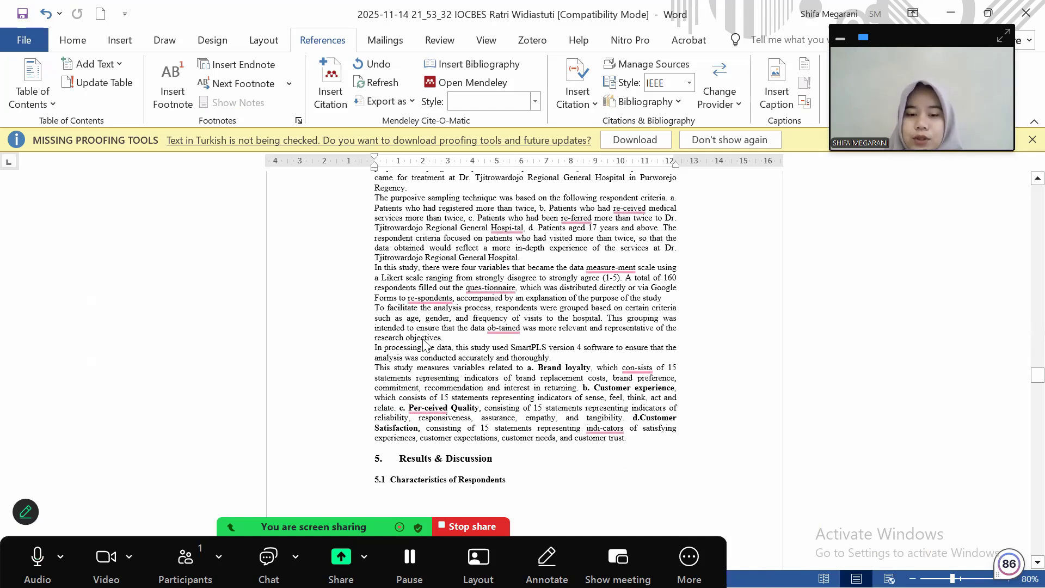
scroll(424, 344, "down", 8)
scroll(424, 338, "down", 10)
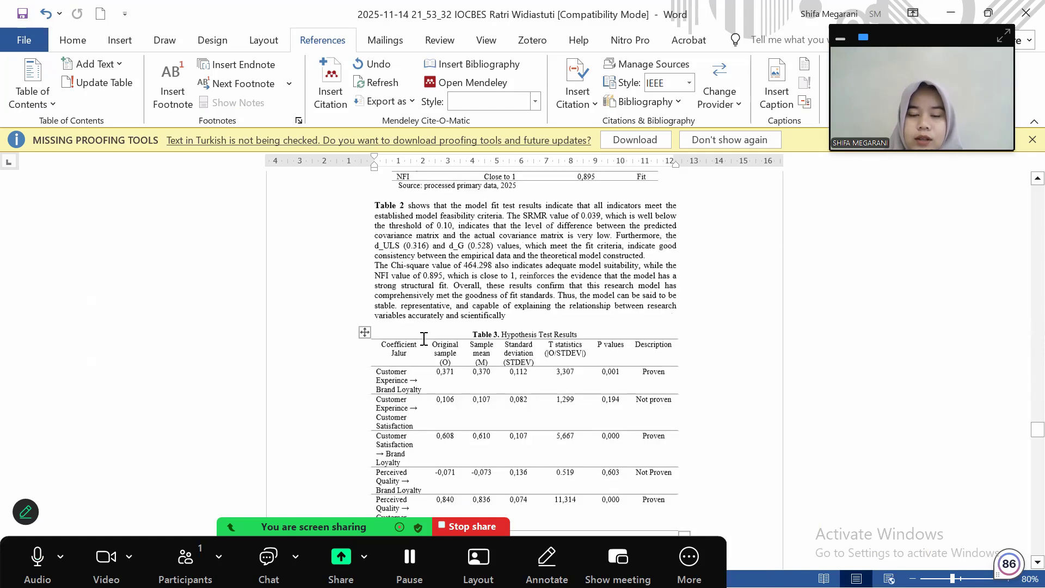
scroll(424, 339, "down", 10)
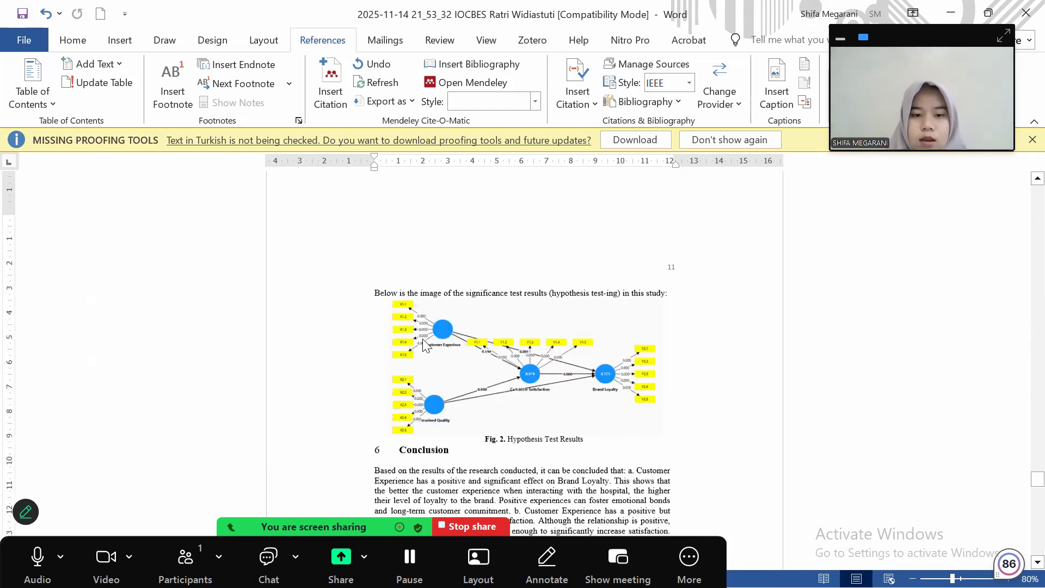
scroll(424, 258, "down", 15)
scroll(424, 258, "up", 1)
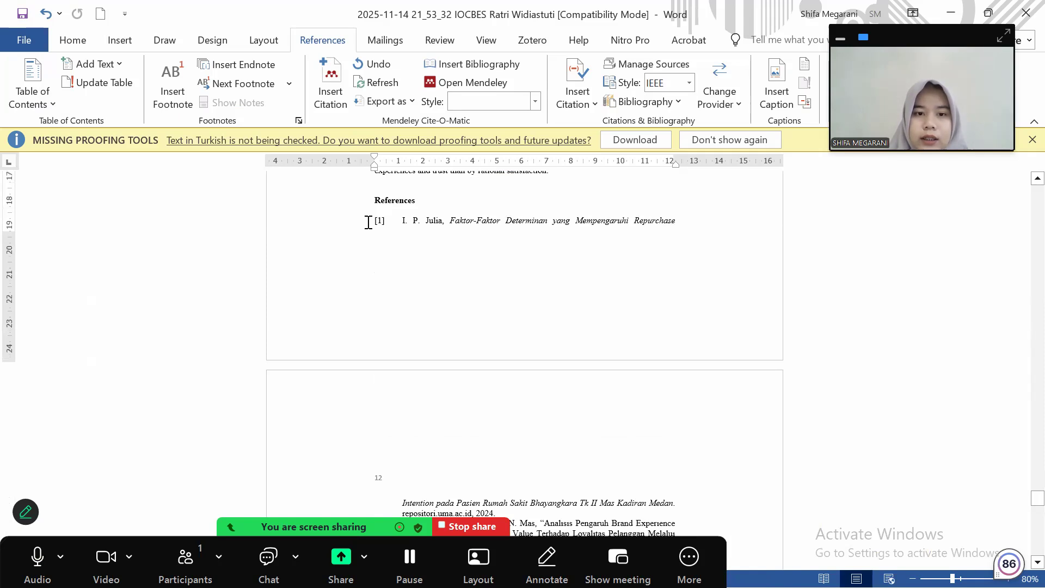
left_click(414, 406)
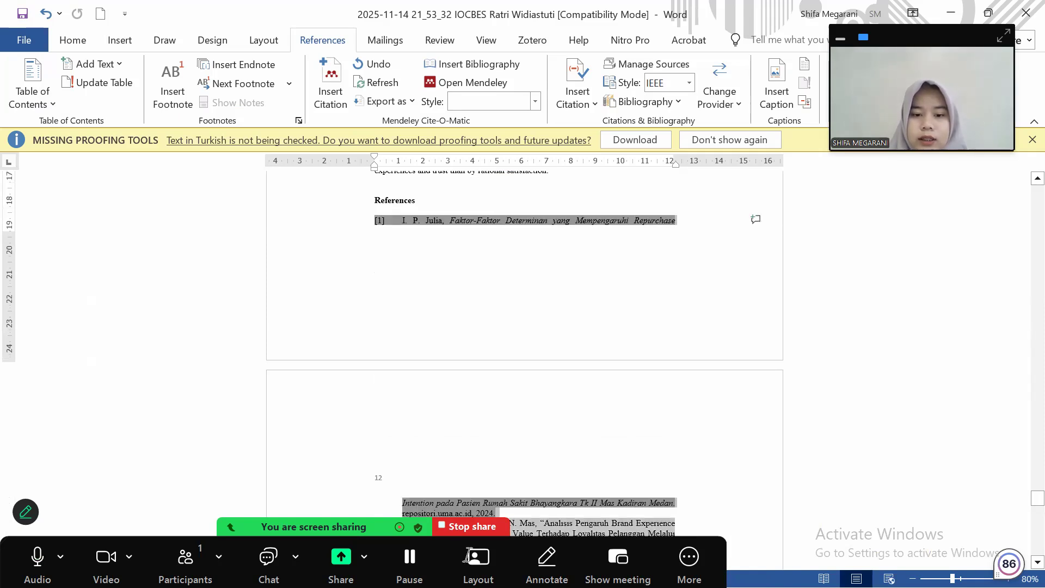
Apply 1., 2., 3. numbering to the whole bibliography through entry [27]
scroll(468, 553, "down", 1)
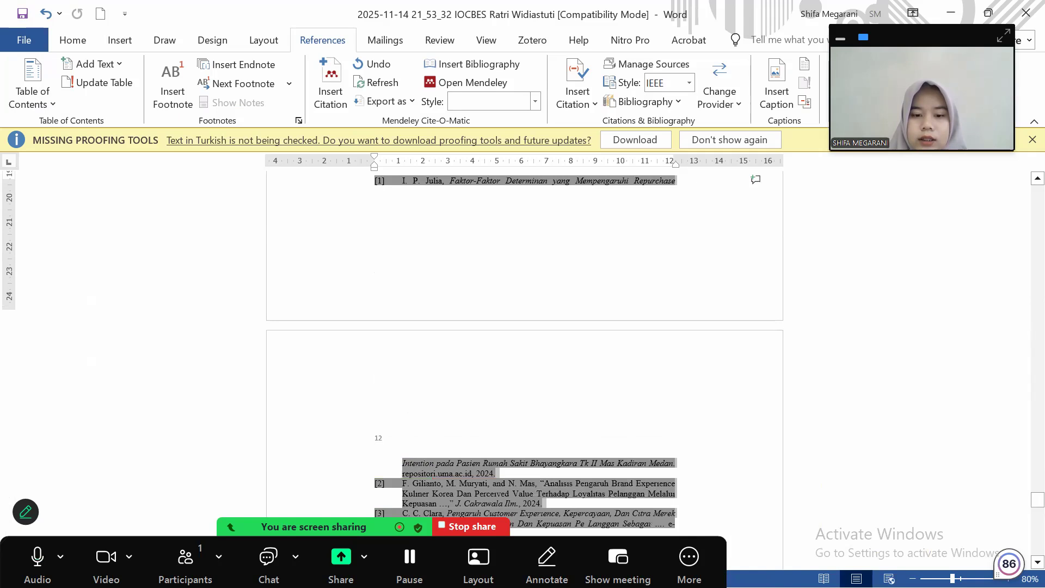
scroll(526, 326, "down", 15)
left_click(590, 400, "shift")
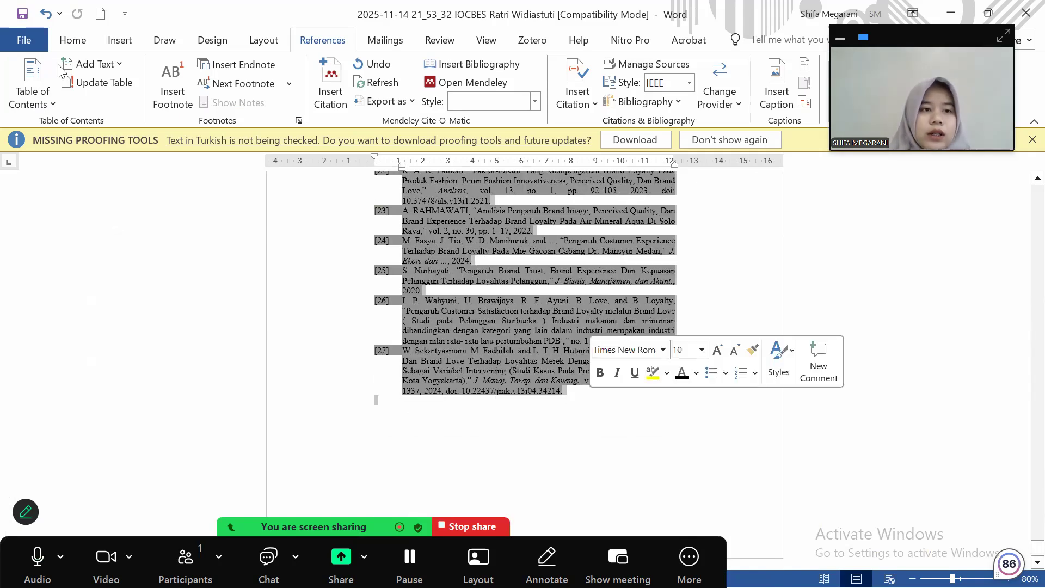
left_click(73, 44)
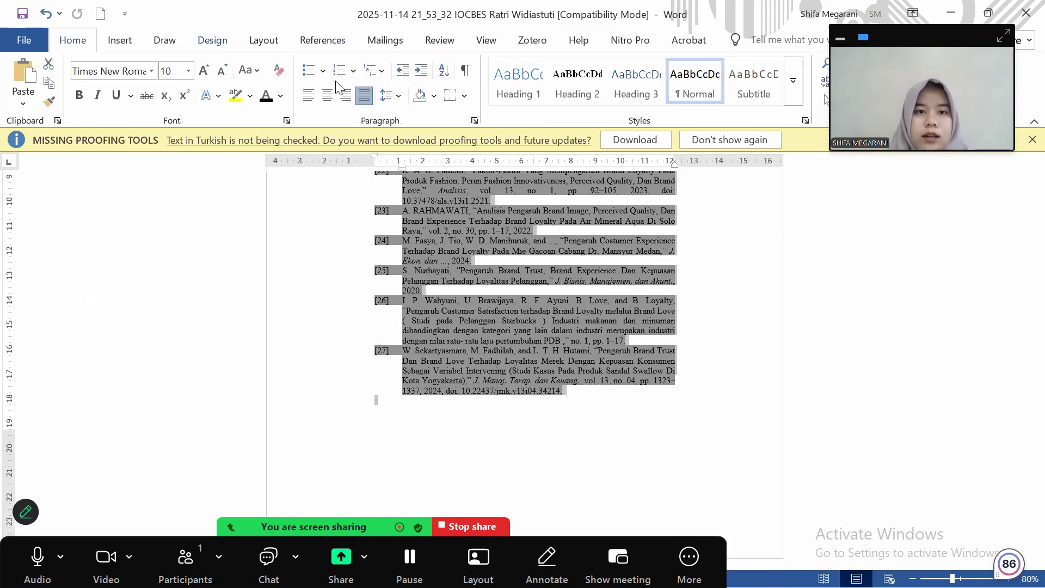
left_click(352, 71)
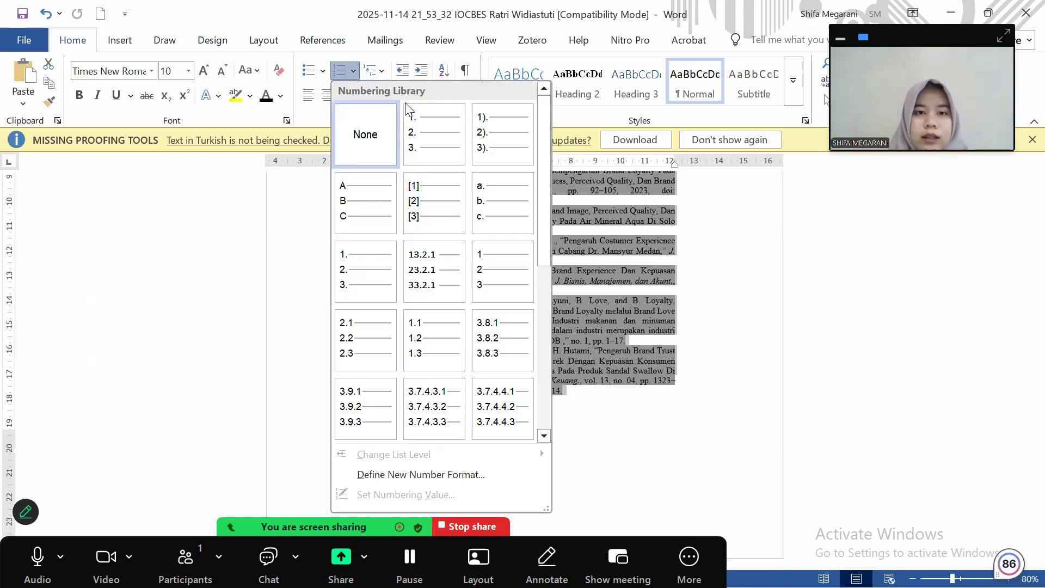
left_click(427, 144)
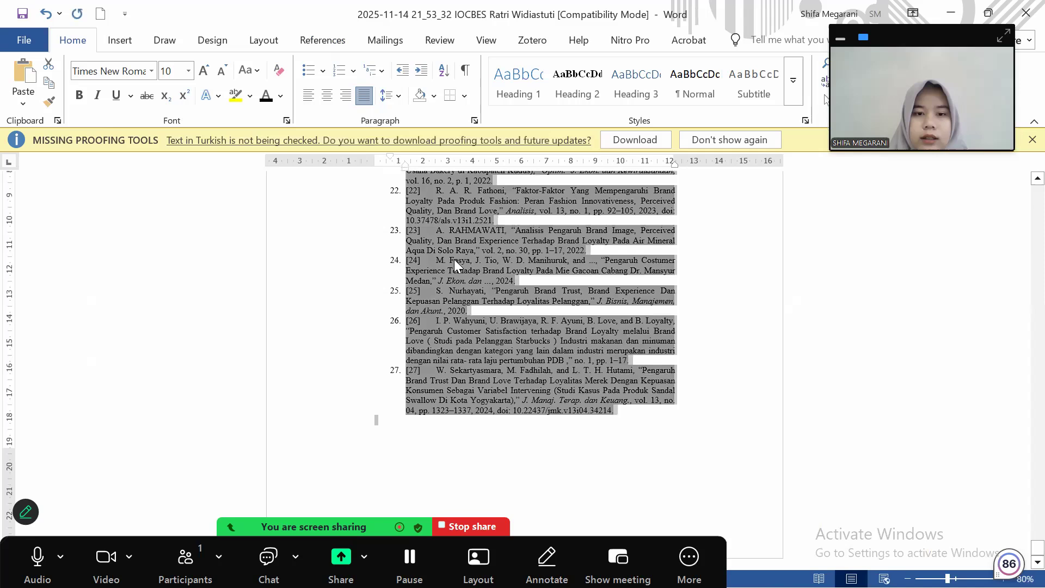
Delete the label spacing in reference entry 1
scroll(455, 259, "up", 10)
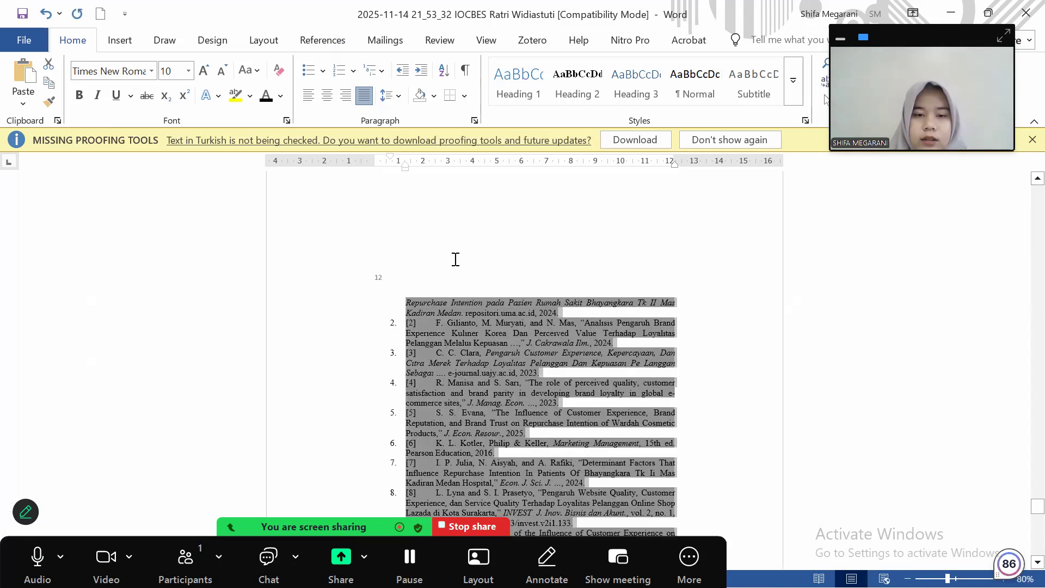
scroll(455, 259, "up", 5)
scroll(455, 260, "up", 3)
scroll(452, 258, "down", 4)
scroll(331, 256, "down", 2)
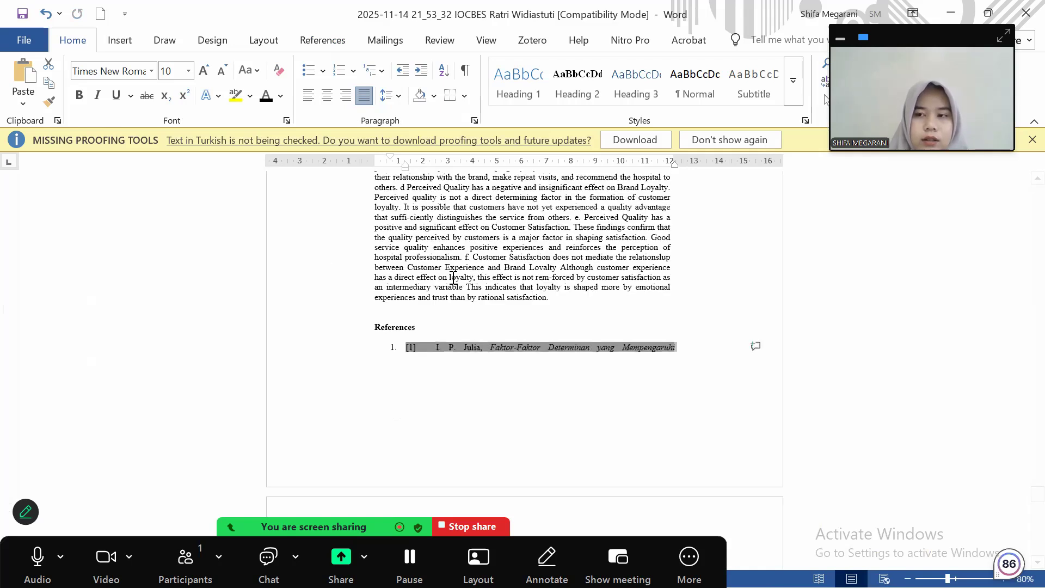
left_click(435, 348)
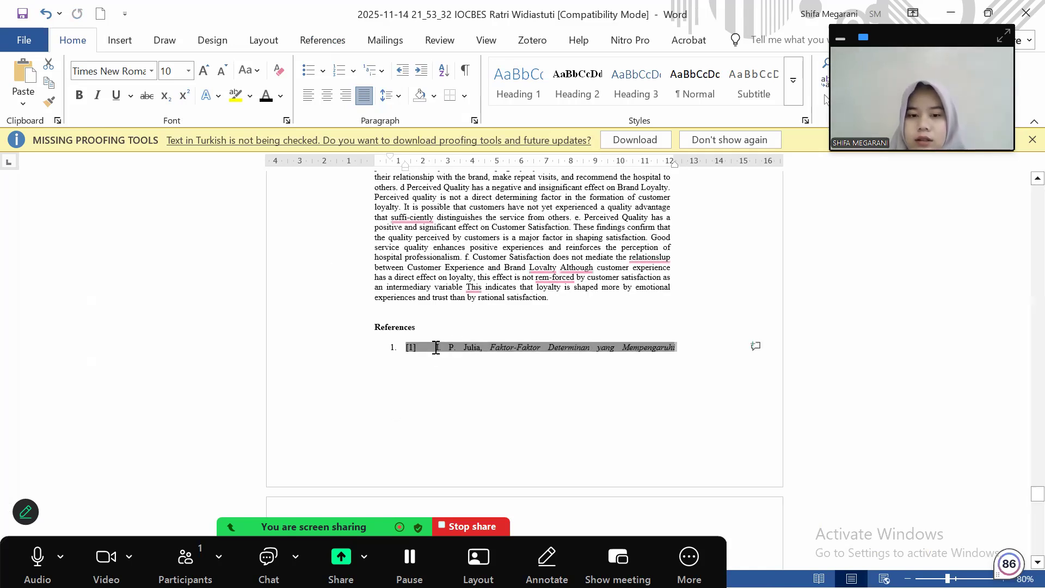
key("BackSpace")
key("BackSpace")
key("BackSpace")
key("BackSpace")
key("BackSpace")
Undo the edits to restore the bracketed [1] labels and remove the added numbering
scroll(403, 434, "down", 5)
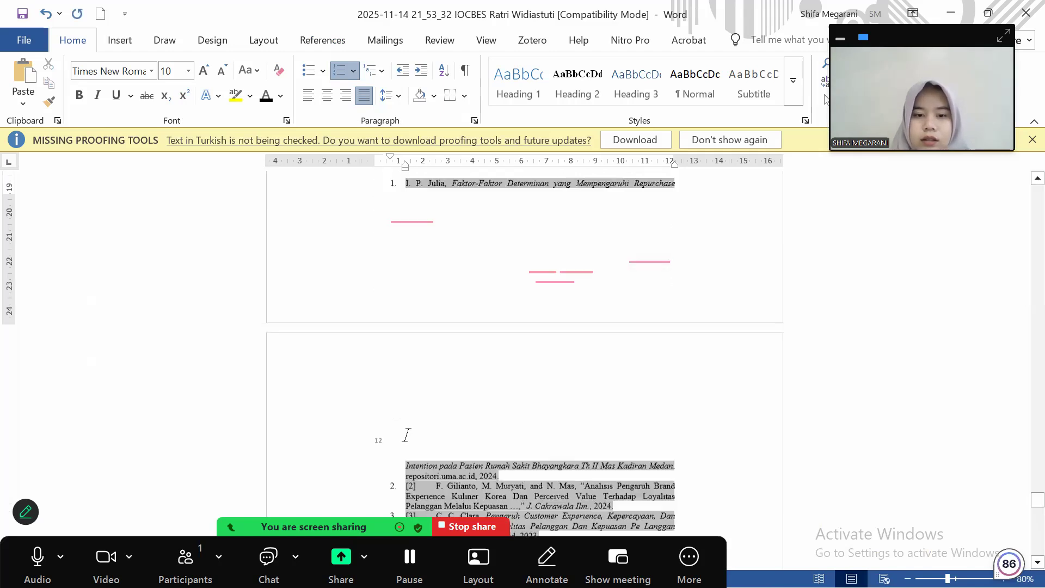
left_click(46, 15)
left_click(46, 15)
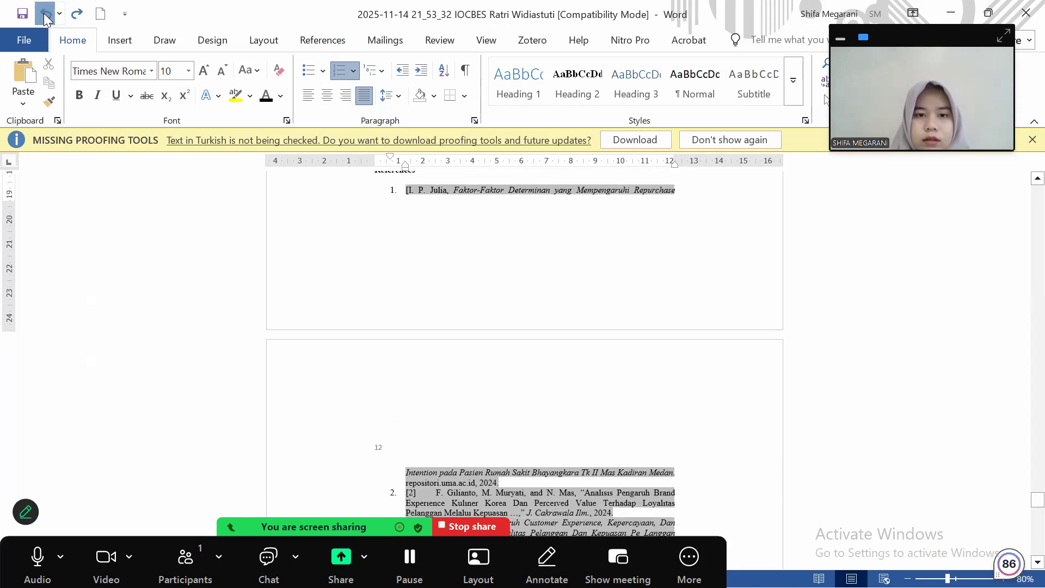
left_click(46, 15)
left_click(45, 16)
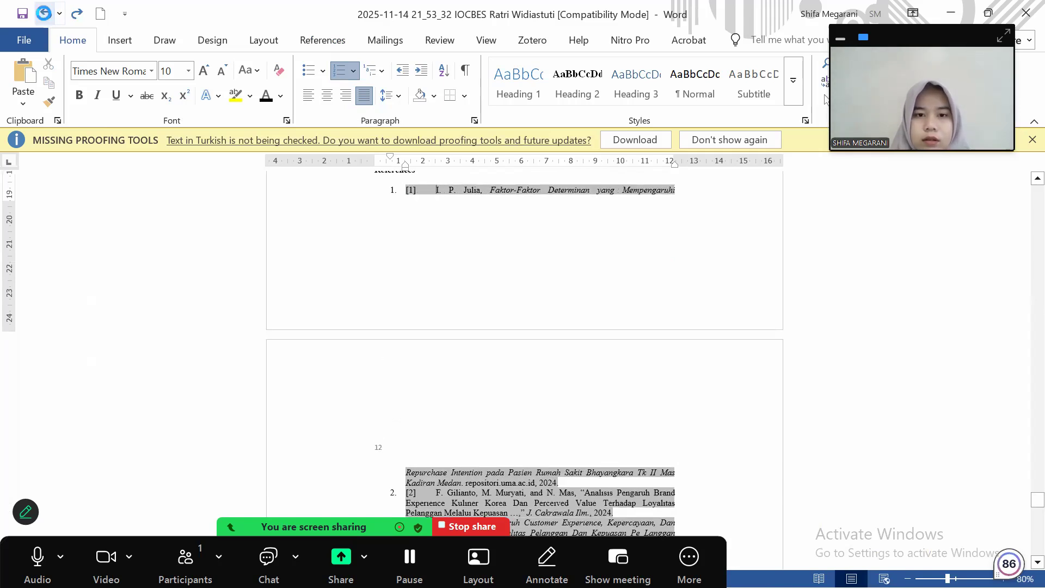
left_click(428, 238)
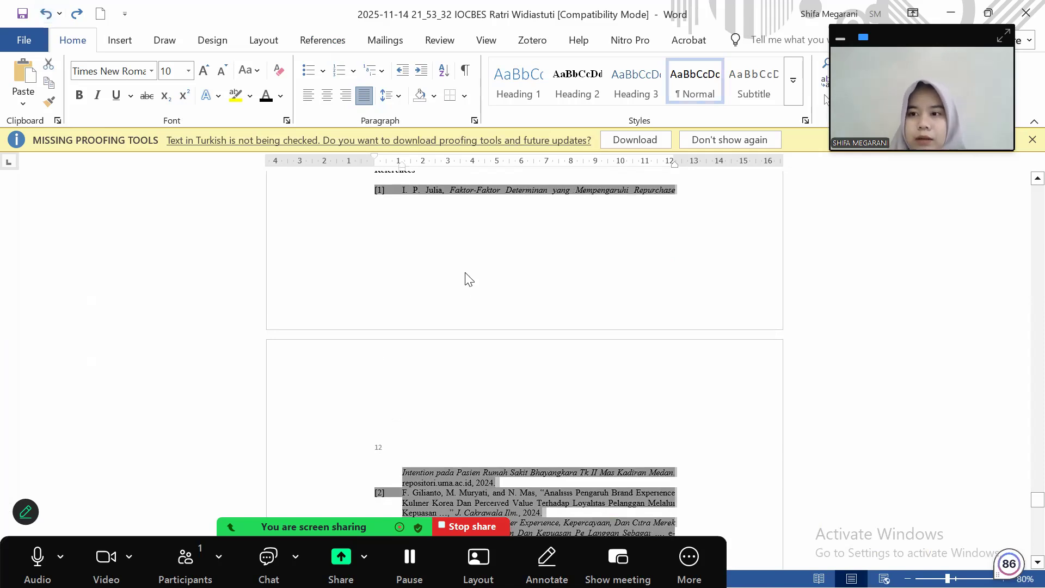
Close the manuscript and the splnproc2311 template windows
scroll(465, 275, "down", 15)
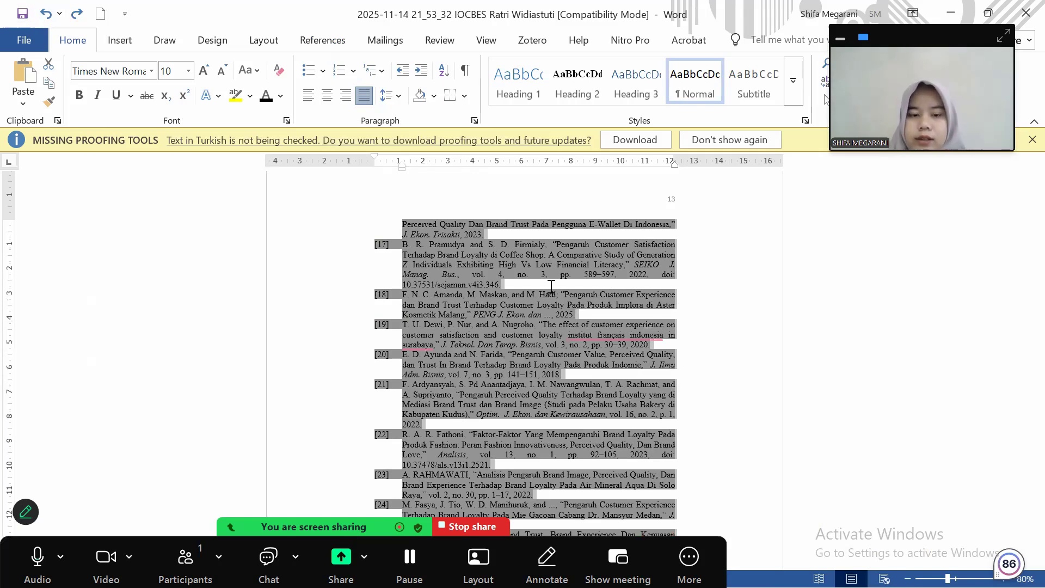
scroll(551, 285, "up", 10)
scroll(551, 286, "up", 5)
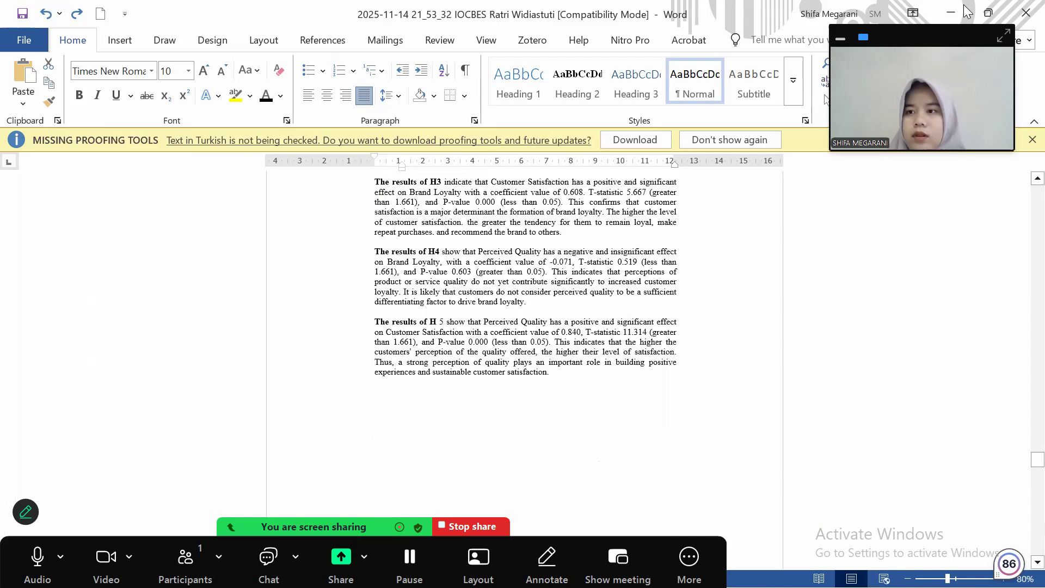
left_click(1023, 13)
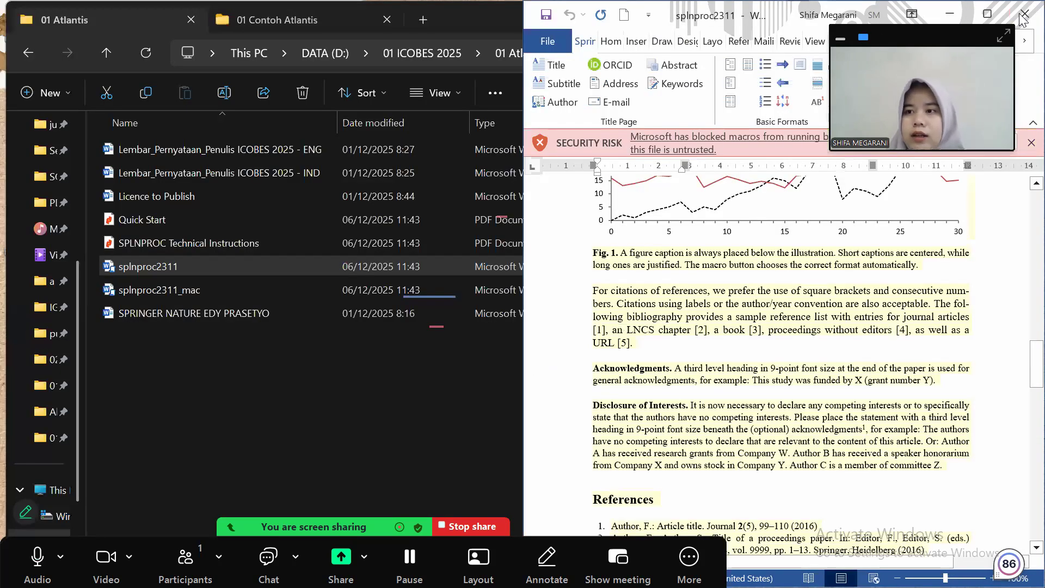
left_click(1024, 14)
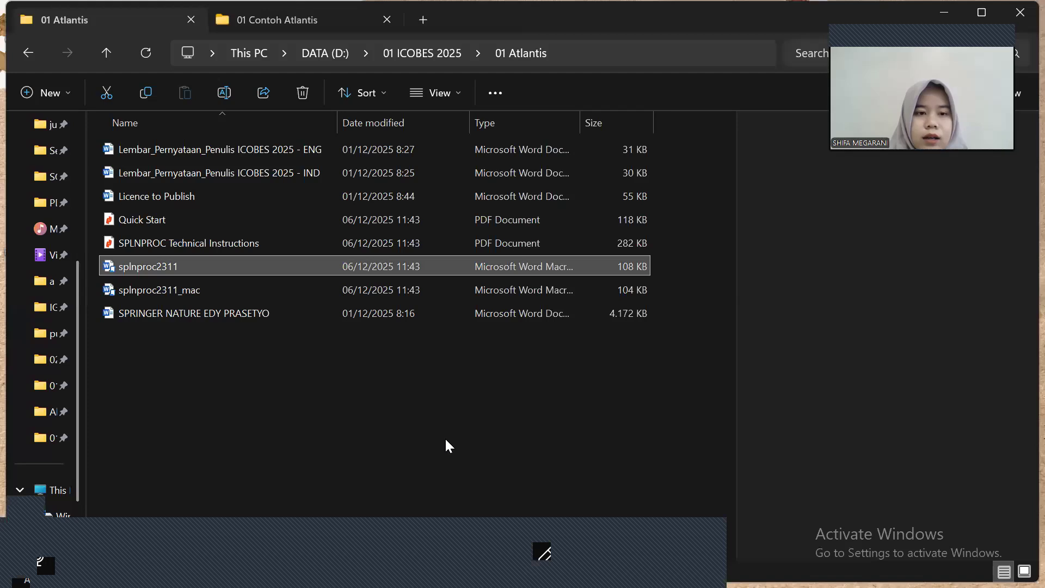